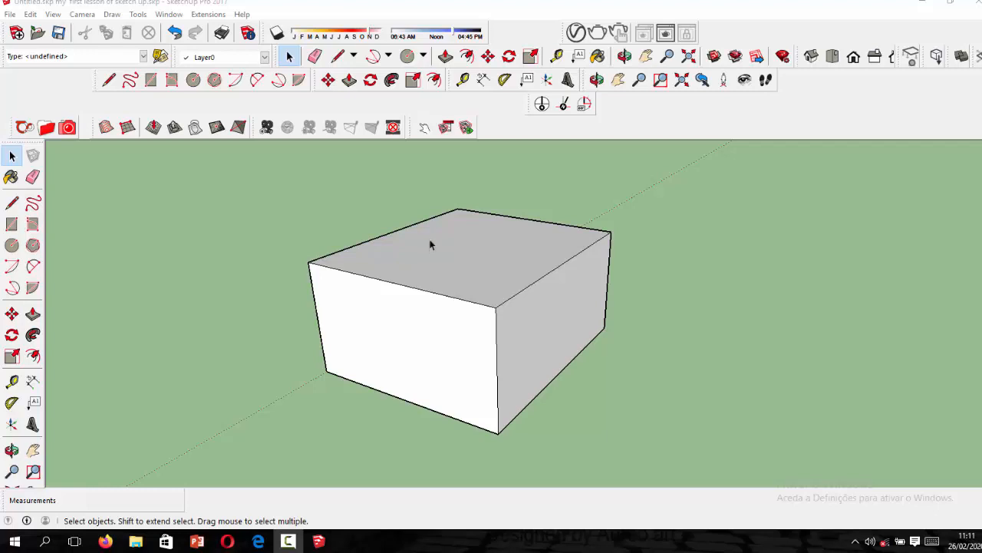
scroll(417, 237, up, 1)
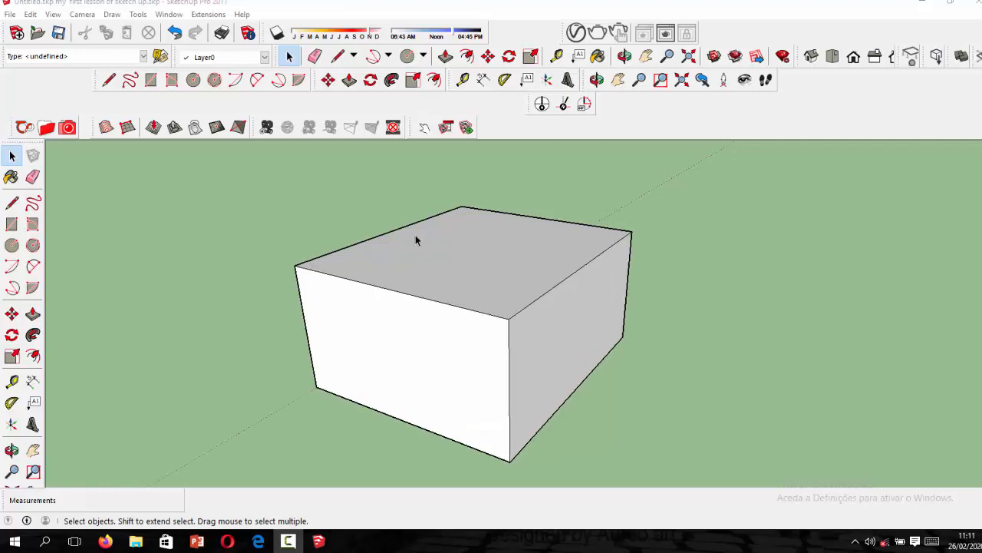
scroll(416, 237, down, 3)
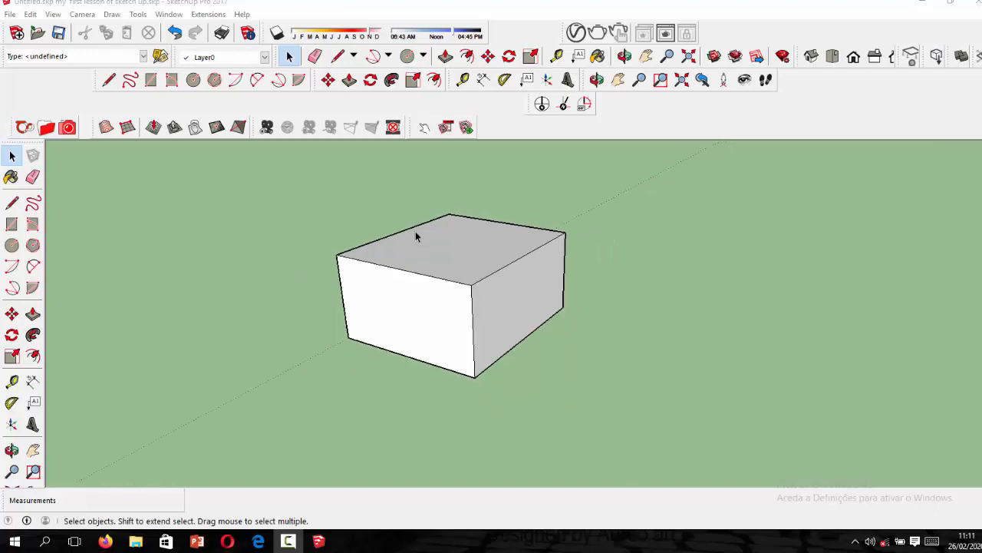
scroll(415, 229, up, 2)
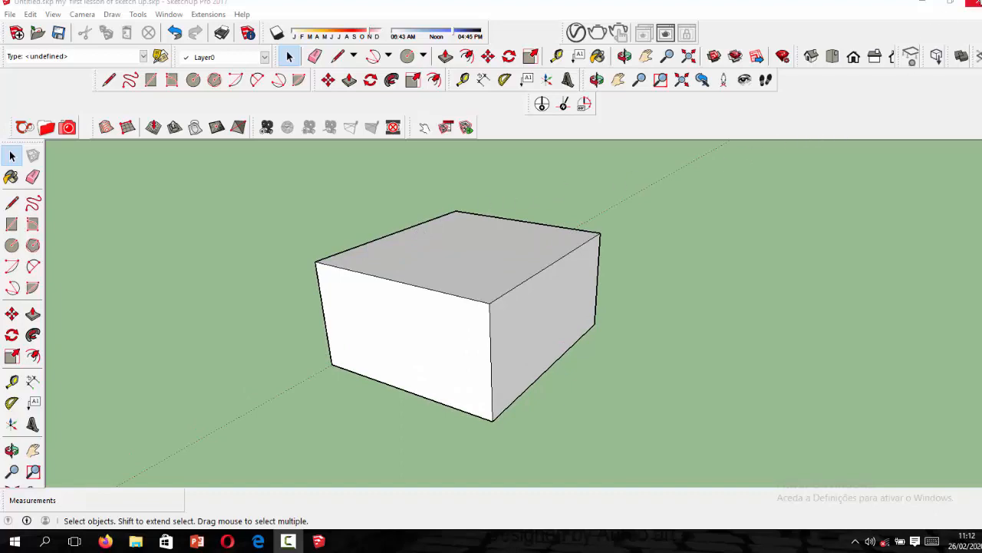
Show the Windows desktop and refresh it several times
key(super+d)
right_click(340, 310)
click(372, 350)
right_click(368, 314)
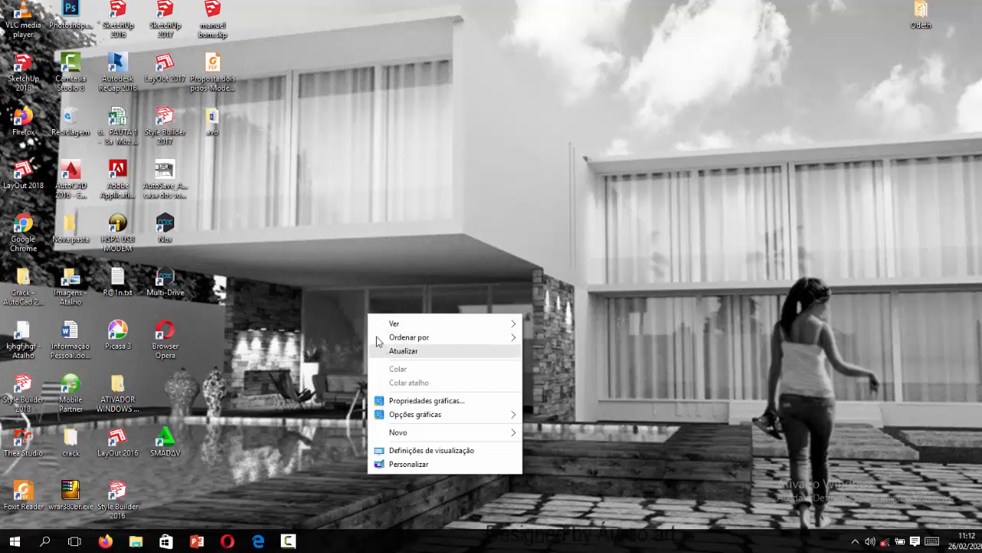
click(383, 350)
right_click(367, 306)
click(386, 347)
right_click(367, 306)
click(391, 343)
right_click(381, 286)
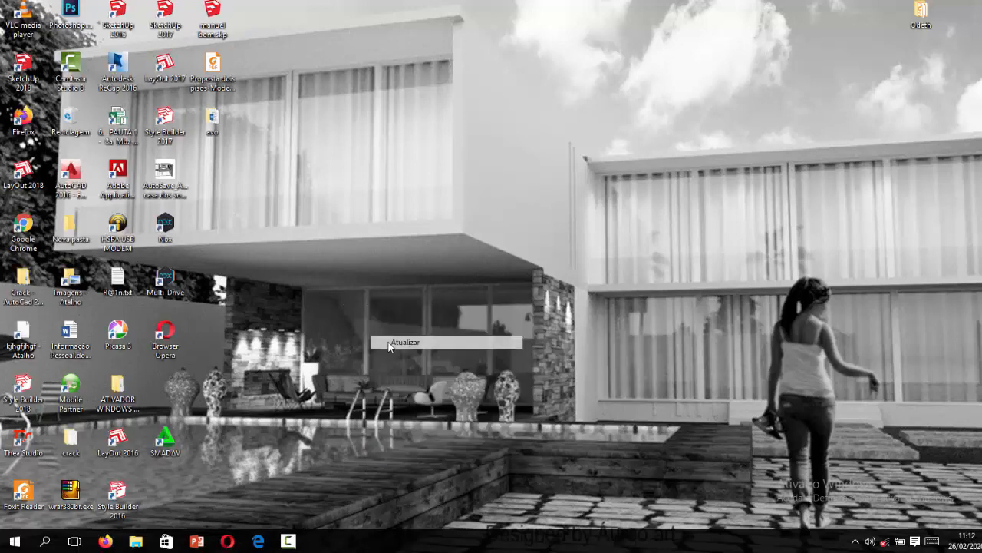
click(386, 319)
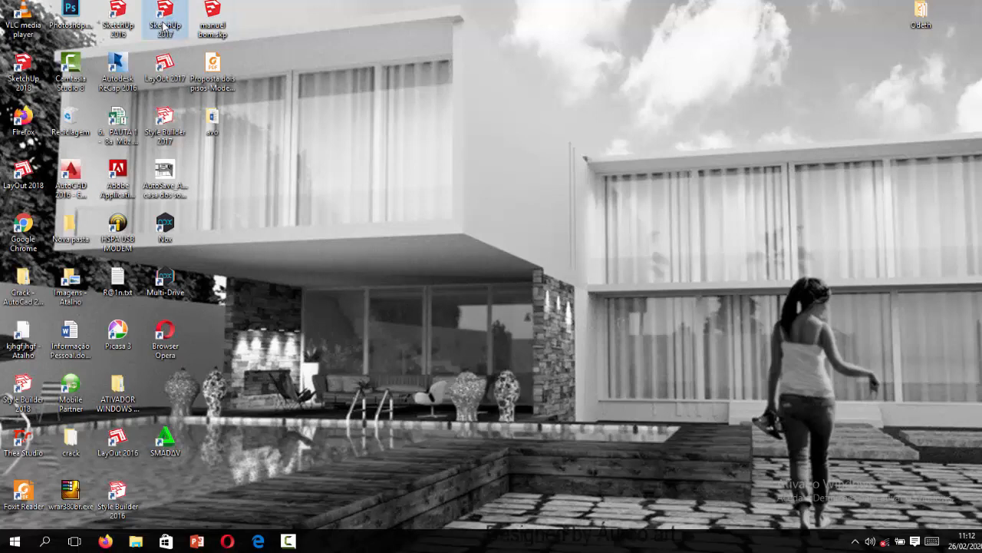
right_click(358, 78)
click(372, 113)
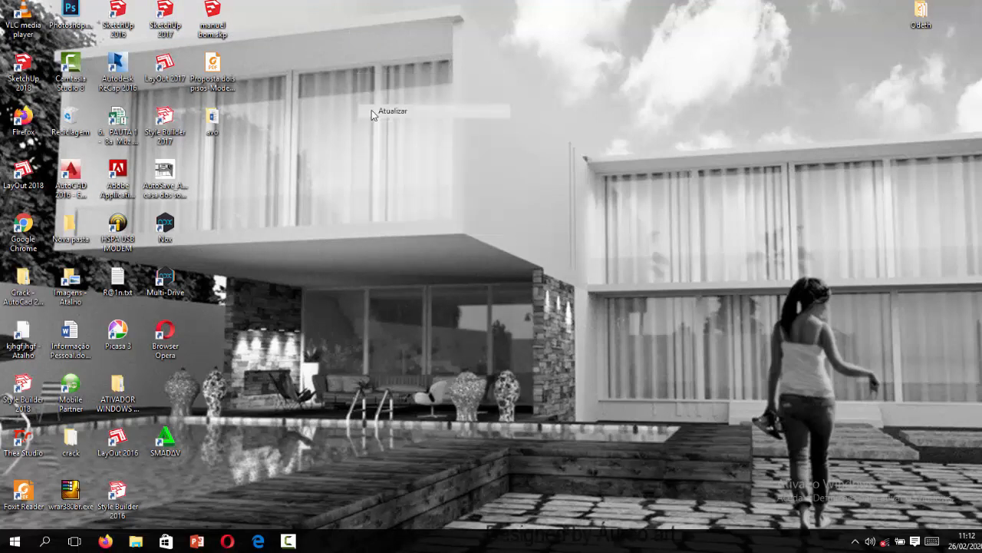
right_click(362, 88)
click(367, 123)
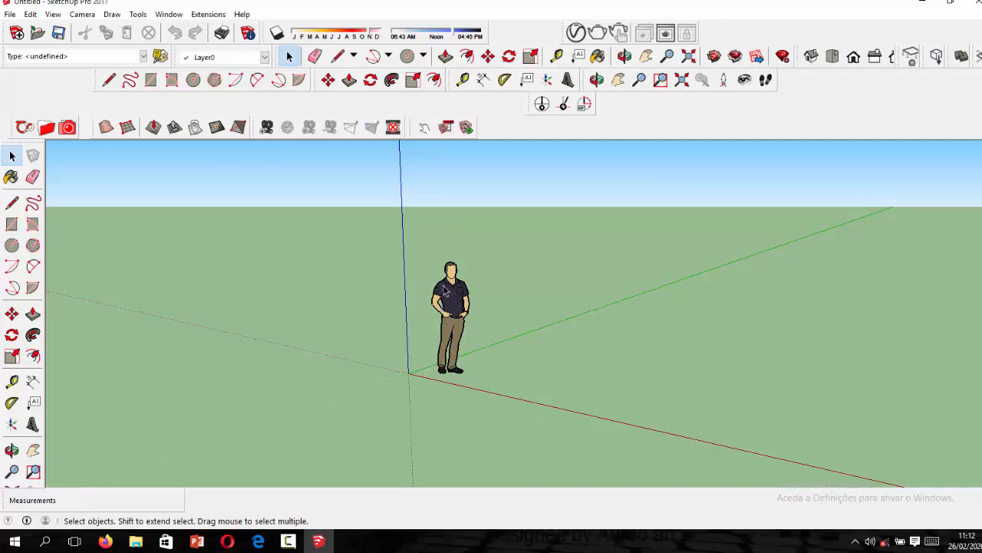
Delete the standing human scale figure near the origin of the new model
scroll(464, 289, up, 4)
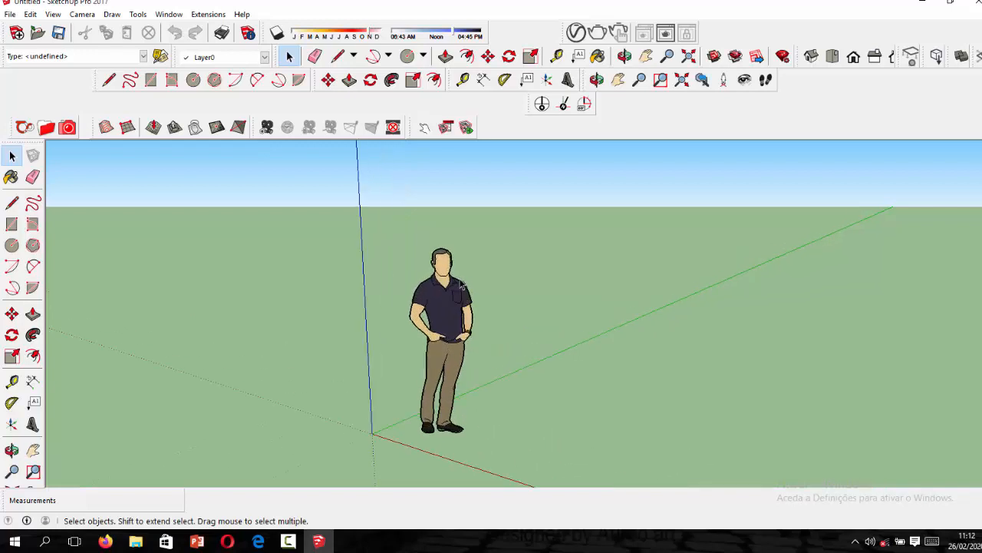
scroll(430, 290, down, 4)
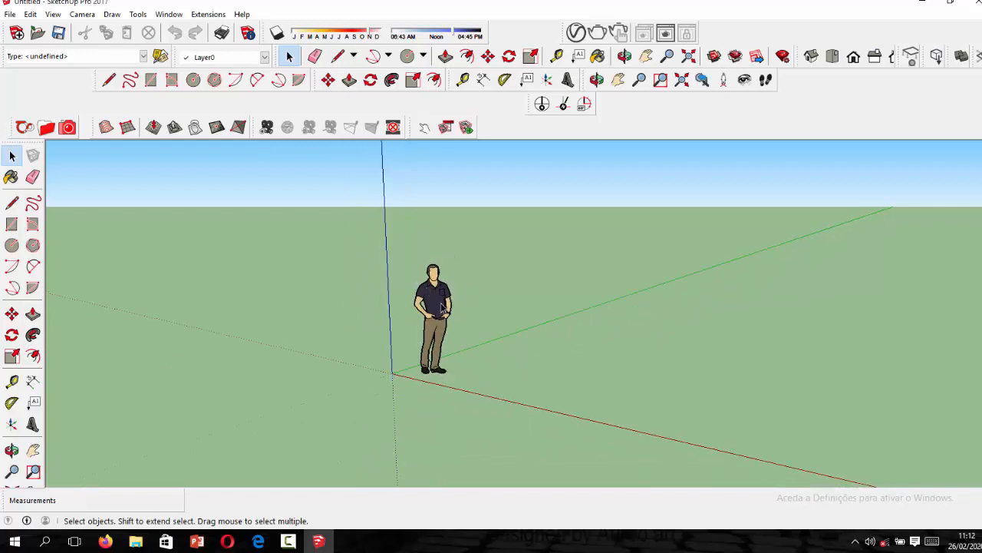
click(443, 307)
key(Delete)
Draw a ground rectangle of about 3.64 m by 4.25 m with its first corner at the origin
scroll(445, 260, down, 2)
middle_drag(581, 280, 274, 190)
click(152, 80)
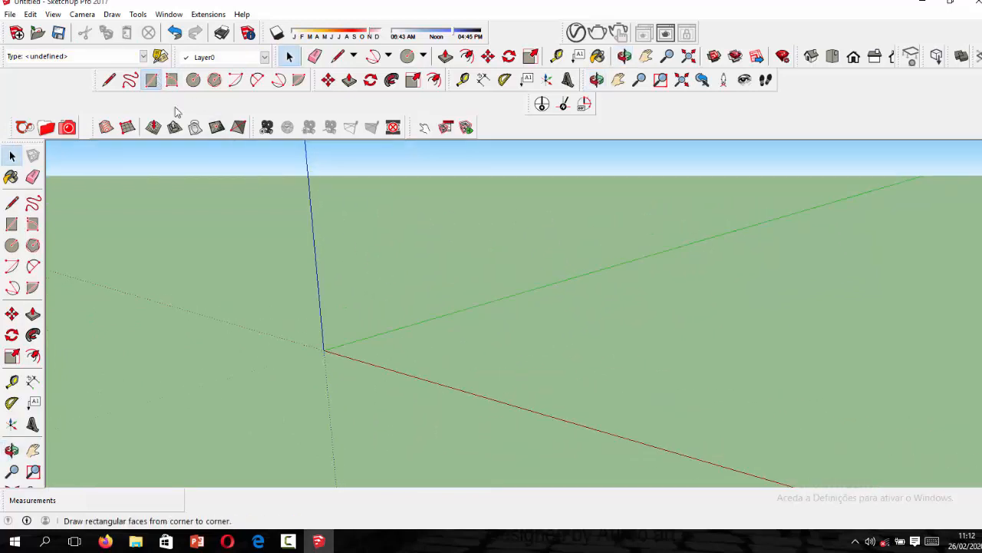
click(324, 350)
click(520, 336)
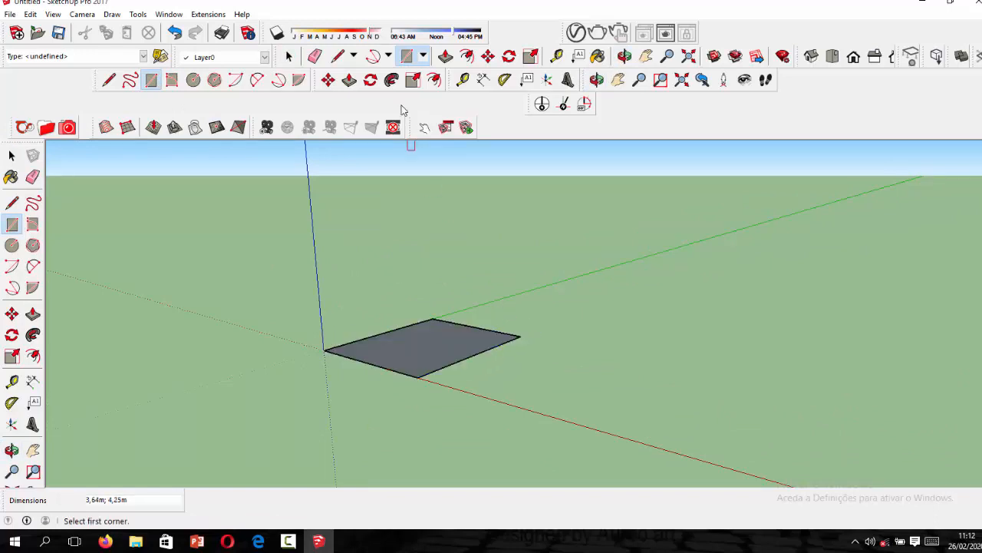
Push/Pull the rectangle upward to a height of 3 m to form a box
click(446, 57)
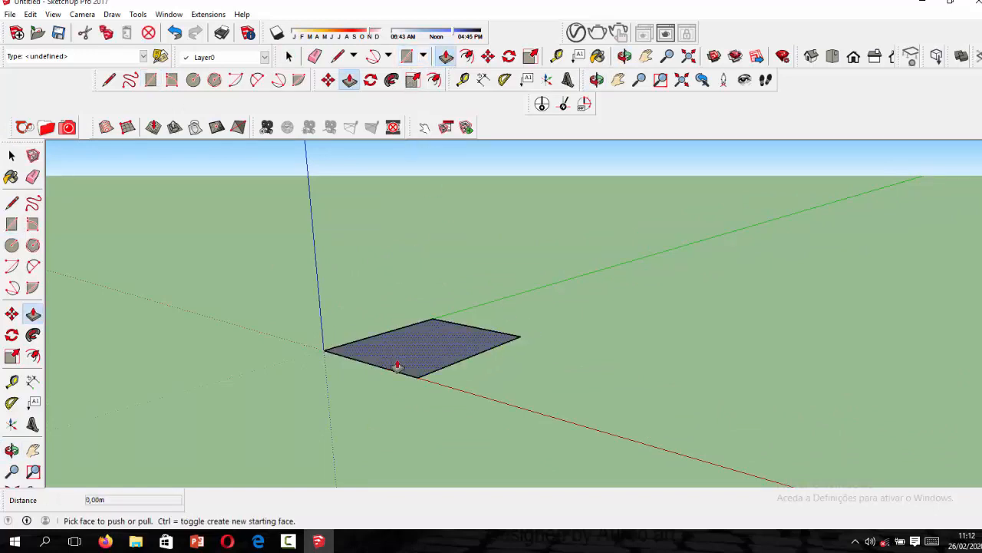
drag(397, 365, 397, 265)
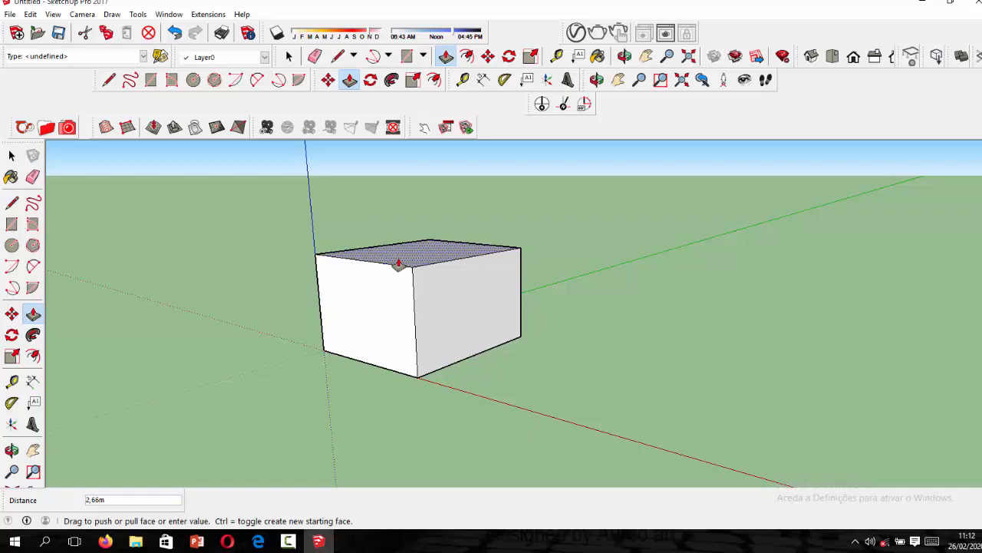
key(Return)
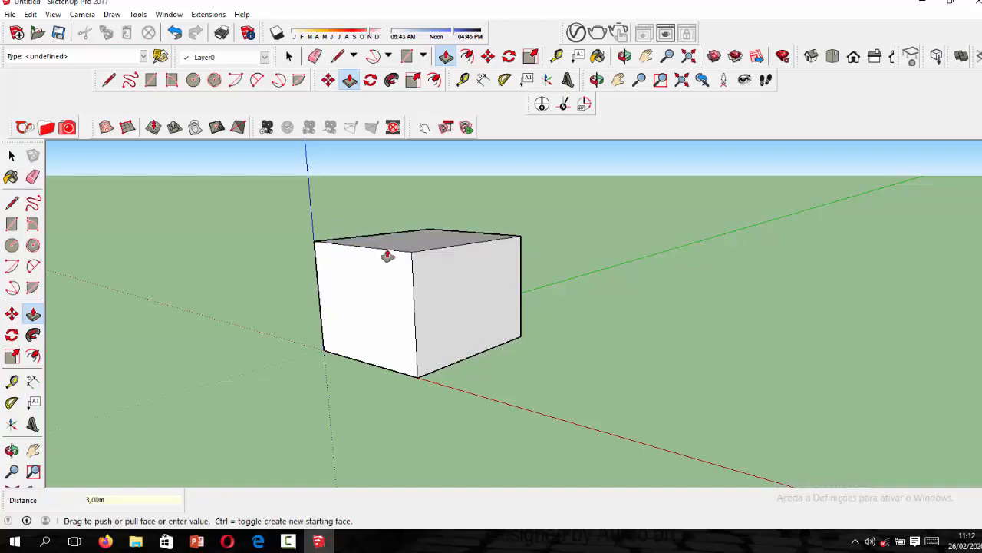
Draw a circle with a radius of about 2.36 m on the ground beside the box
click(194, 81)
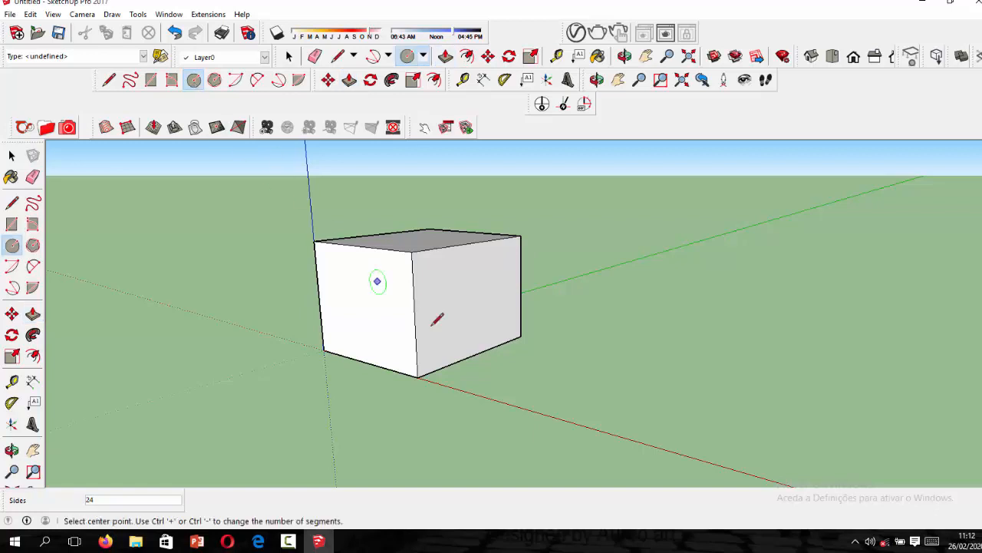
click(584, 363)
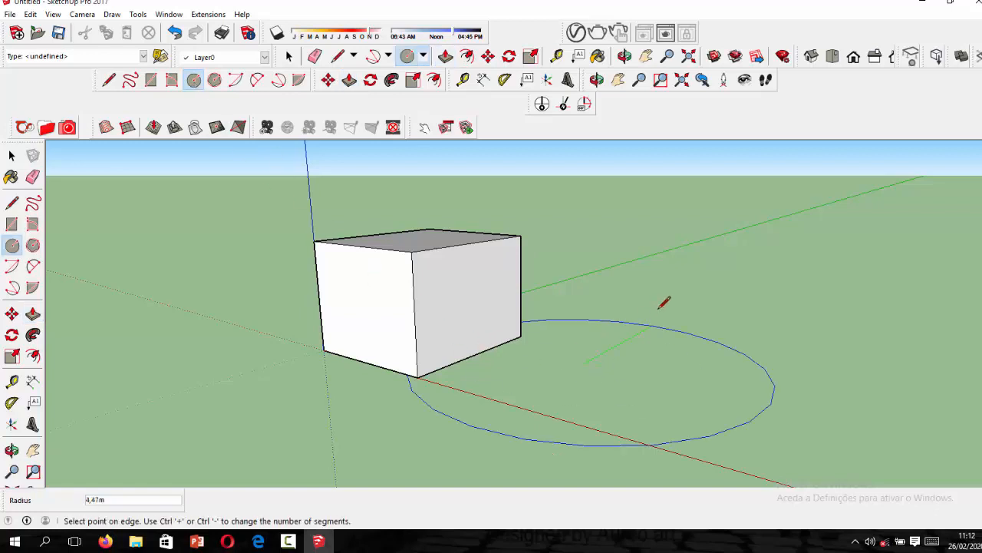
click(651, 350)
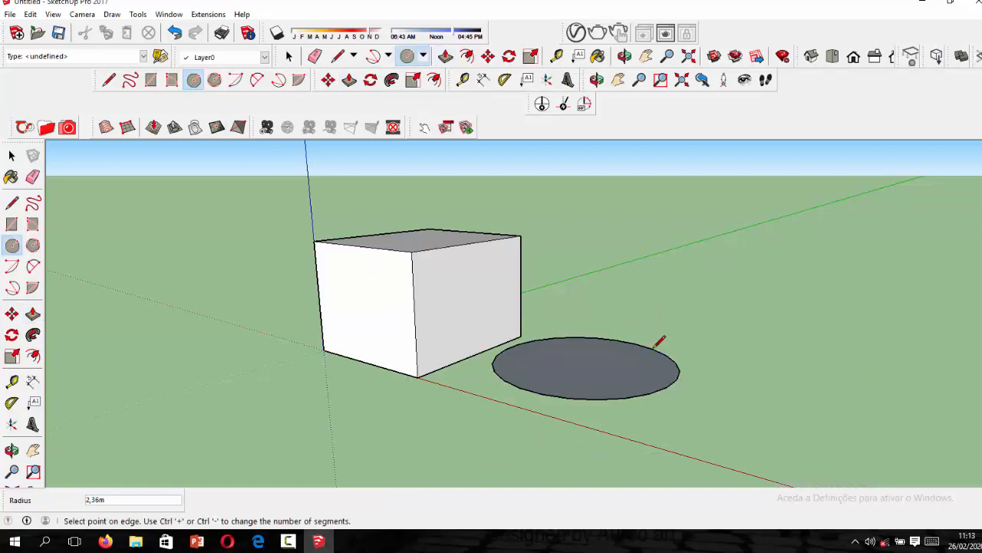
Push/Pull the circle upward about 3.35 m to form a cylinder
click(349, 80)
click(580, 383)
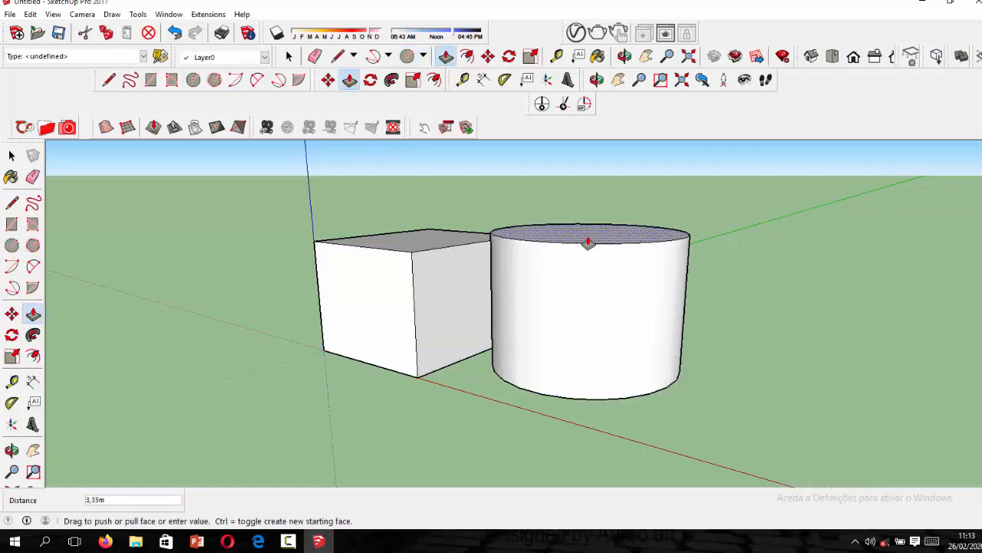
click(588, 243)
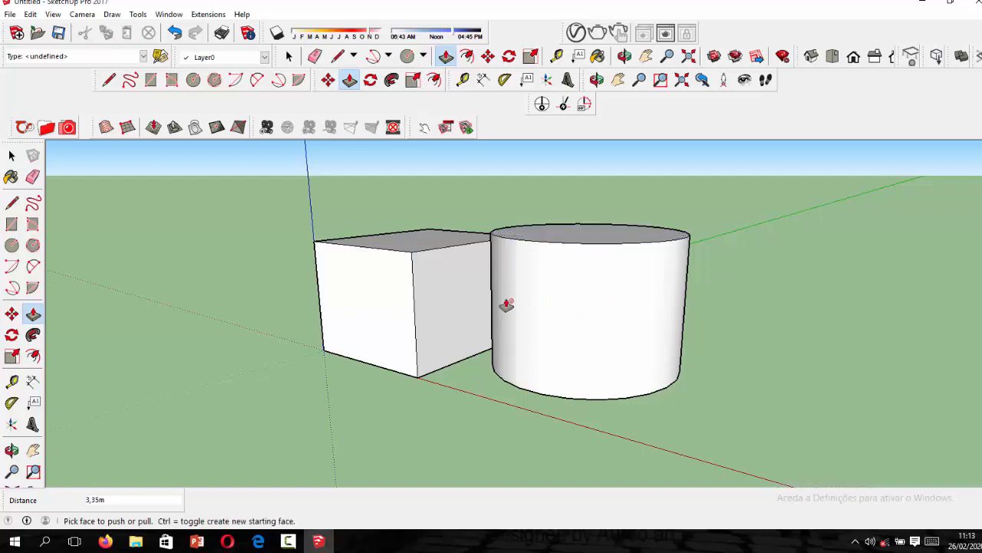
Draw a six-sided polygon on the ground near the red axis, in front of the cylinder
scroll(605, 324, down, 2)
middle_drag(605, 325, 632, 367)
middle_drag(522, 344, 602, 359)
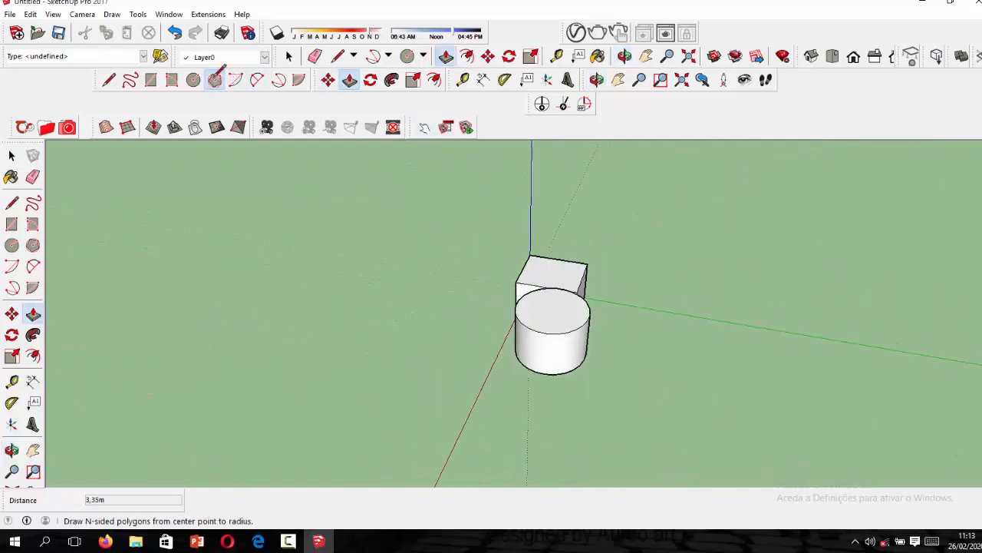
click(215, 79)
click(473, 367)
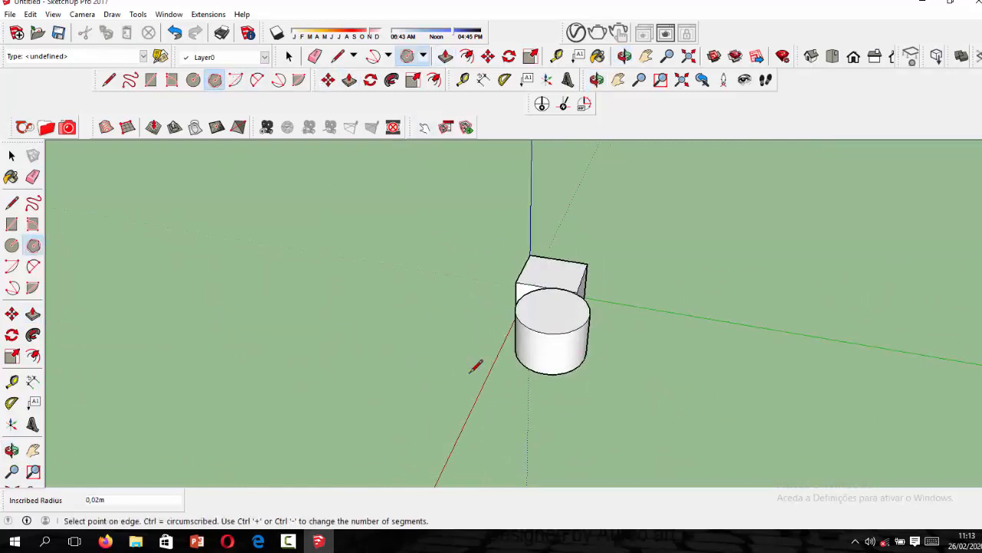
click(463, 351)
scroll(496, 391, up, 2)
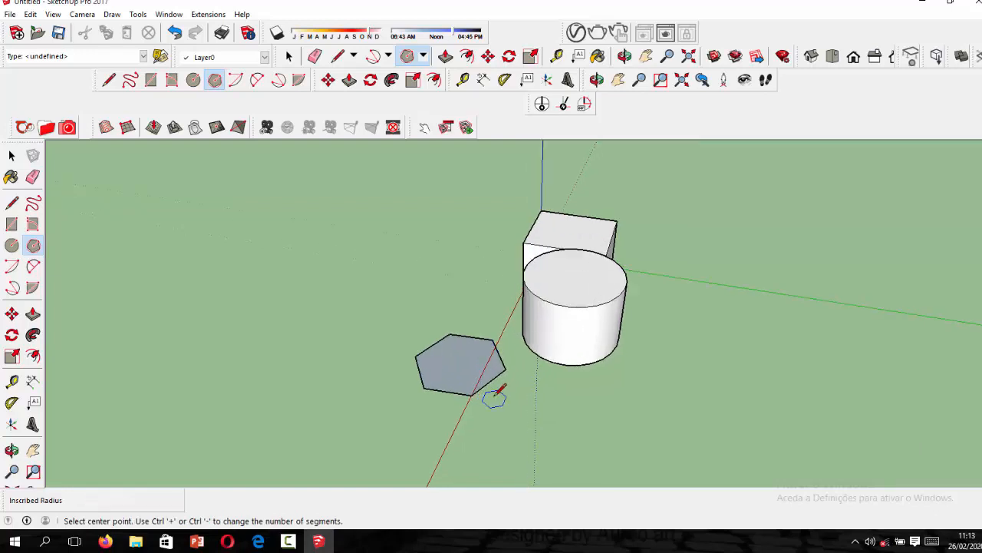
Push/Pull the hexagon upward 2 m to form a hexagonal prism
click(349, 81)
scroll(452, 349, up, 3)
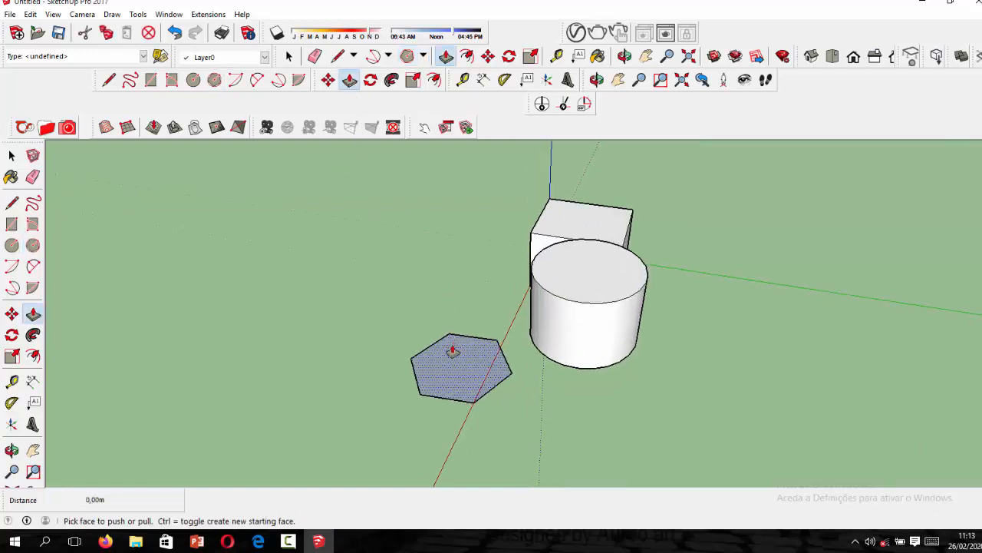
click(452, 359)
text(2)
key(Return)
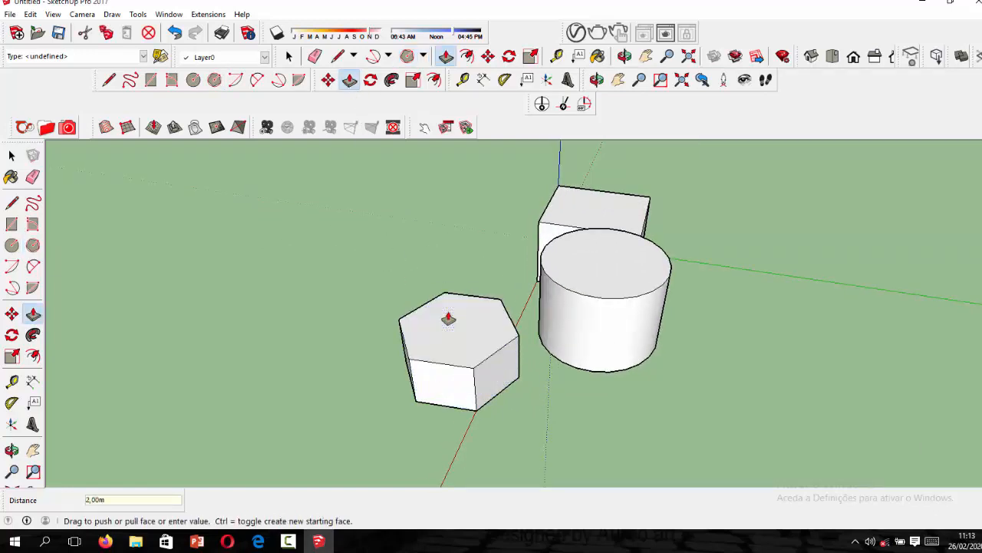
Paint the top and the two front faces of the hexagonal prism with a dark yellow from the Colors collection
middle_drag(434, 339, 570, 269)
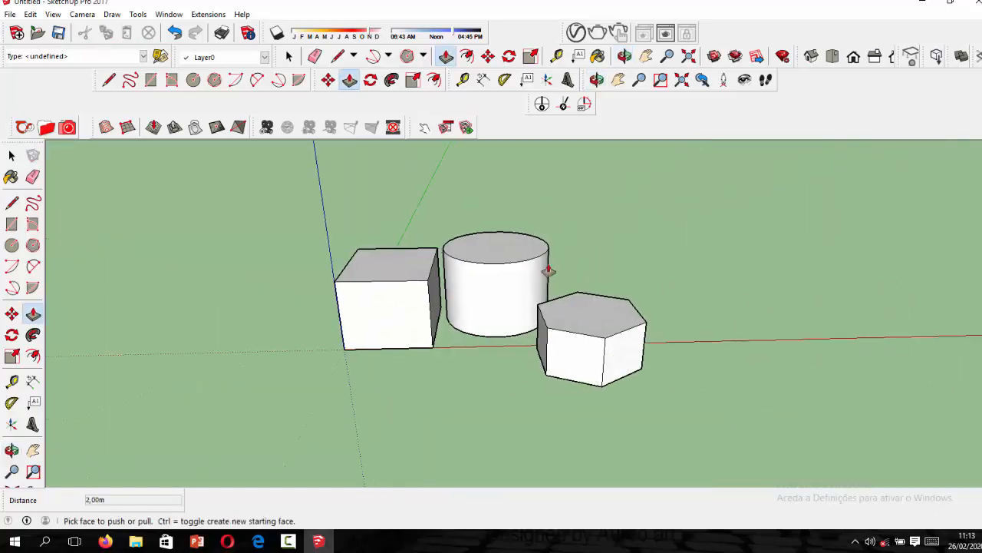
scroll(548, 277, up, 2)
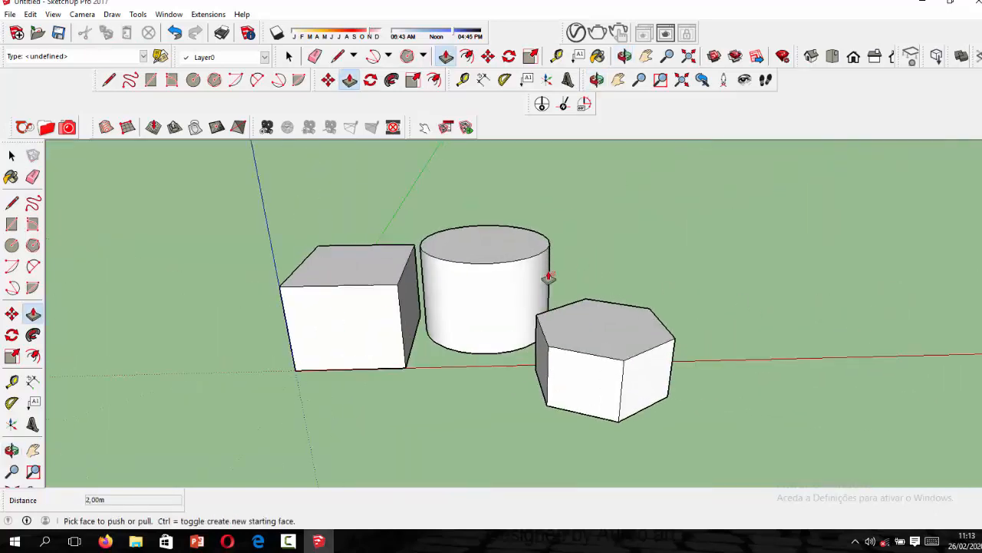
click(598, 56)
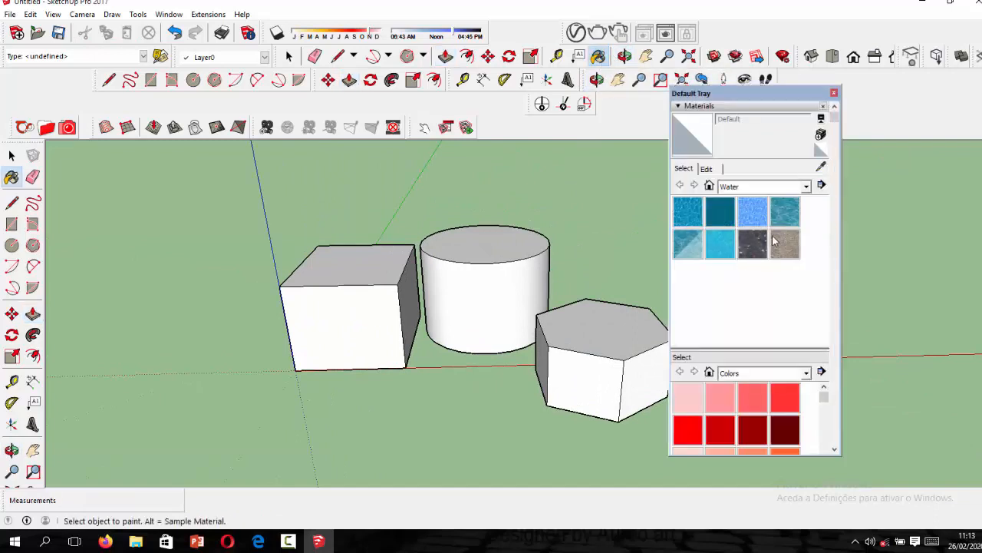
scroll(757, 351, down, 5)
click(718, 390)
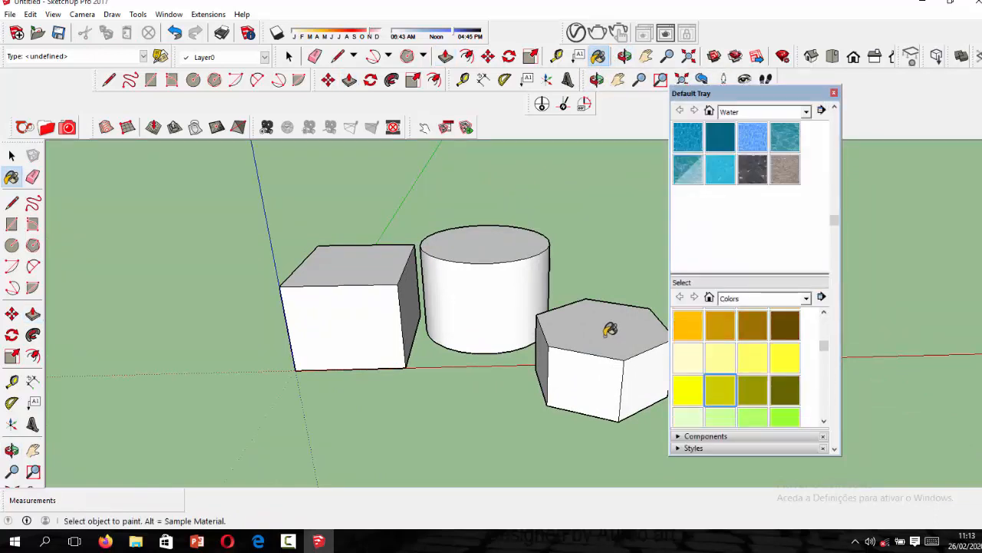
click(606, 330)
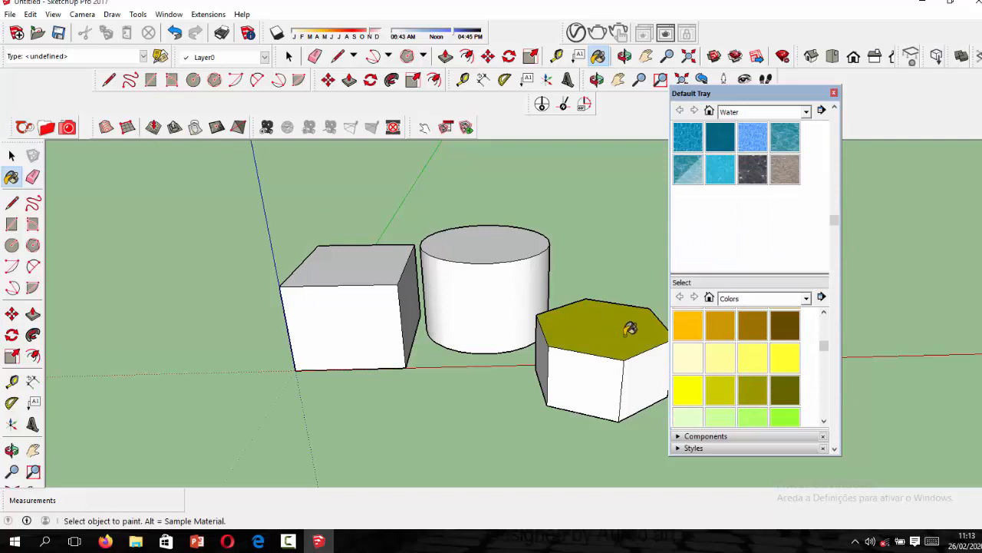
click(613, 386)
click(642, 374)
Paint the remaining unpainted faces of the hexagonal prism with the same dark yellow
scroll(615, 344, down, 1)
middle_drag(615, 344, 595, 345)
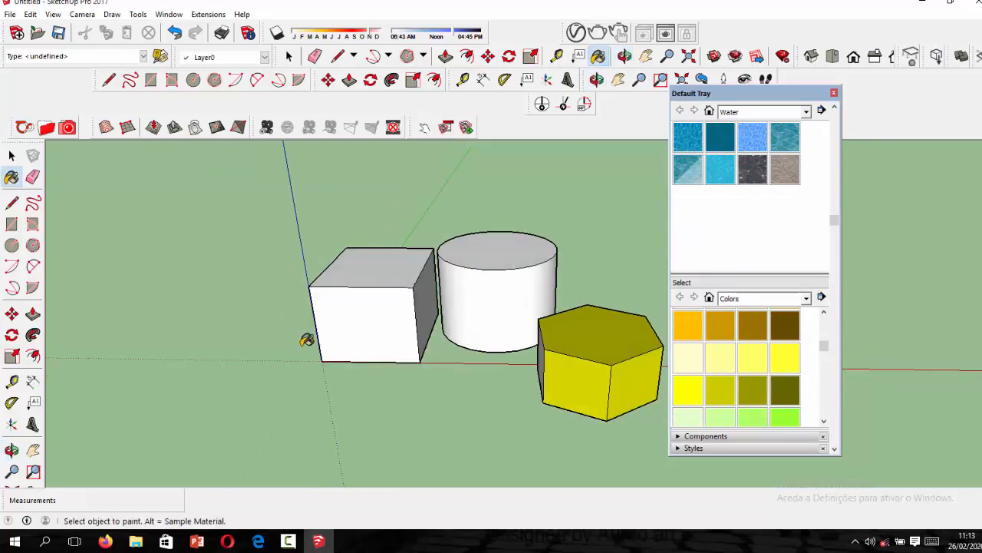
scroll(590, 387, down, 2)
mouse_move(593, 384)
middle_down()
mouse_move(433, 345)
mouse_move(278, 397)
mouse_move(447, 410)
middle_up()
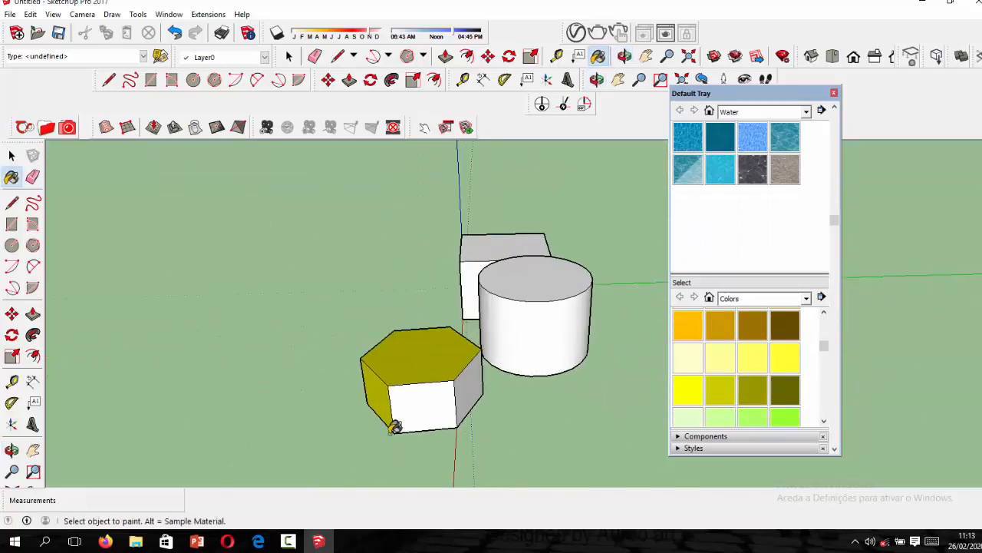
scroll(449, 399, up, 2)
click(451, 393)
click(522, 362)
mouse_move(486, 340)
middle_down()
mouse_move(612, 377)
mouse_move(535, 338)
mouse_move(494, 391)
mouse_move(805, 373)
middle_up()
scroll(591, 263, up, 3)
click(584, 319)
scroll(574, 299, up, 3)
click(573, 298)
middle_drag(586, 323, 322, 111)
key(b)
click(527, 315)
mouse_move(527, 314)
middle_down()
mouse_move(511, 292)
mouse_move(540, 410)
mouse_move(496, 328)
mouse_move(535, 373)
mouse_move(399, 315)
middle_up()
Select the whole cylinder and paint it with a light cyan from the Colors collection
click(12, 157)
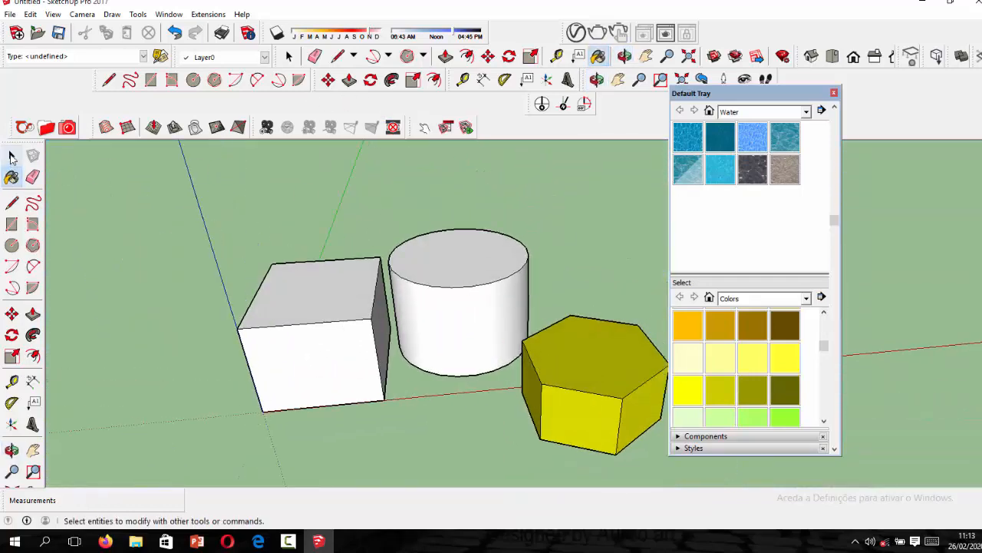
click(450, 307)
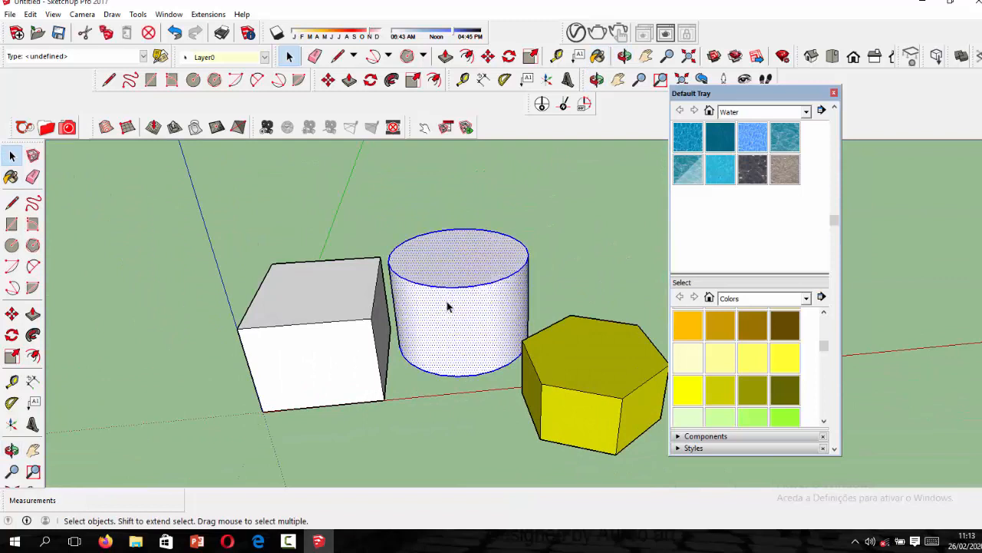
click(452, 313)
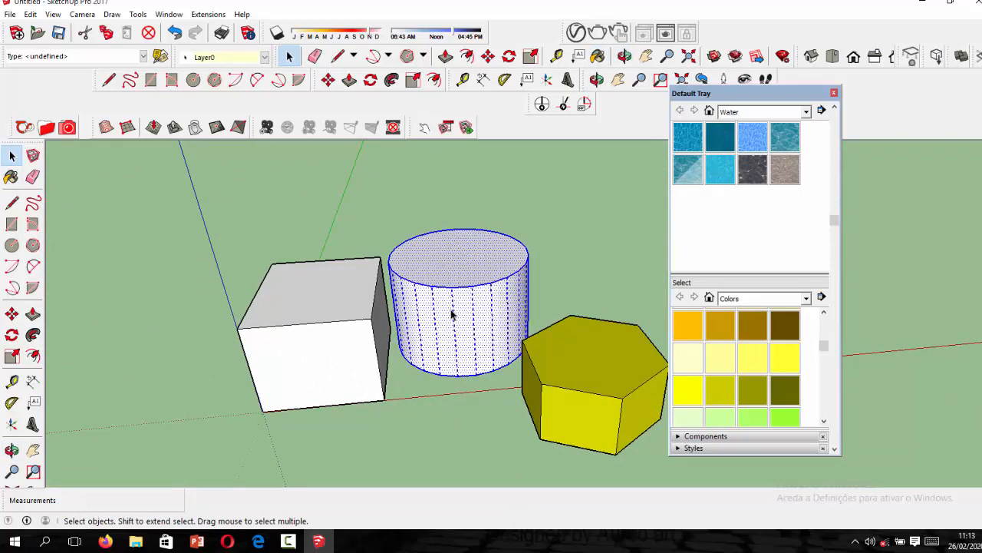
scroll(733, 369, down, 3)
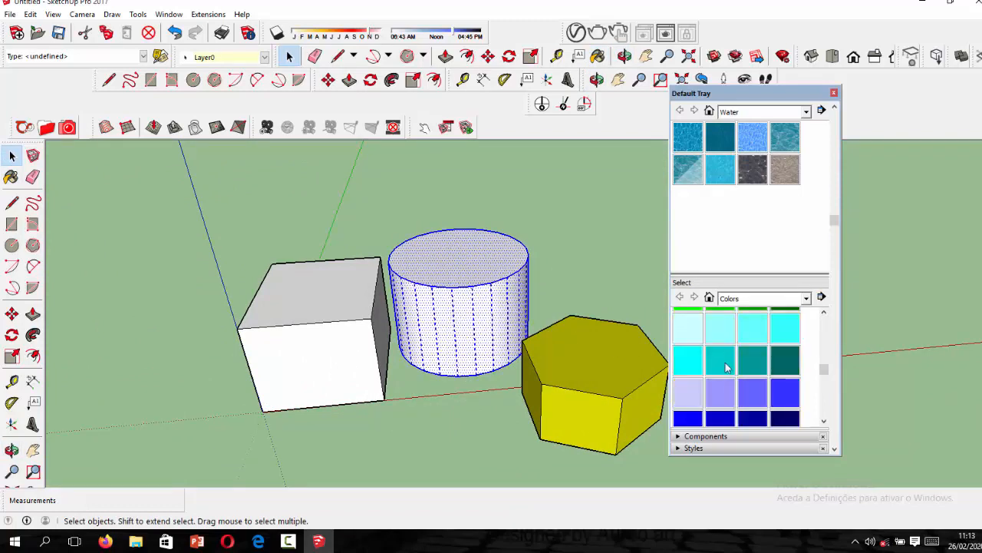
click(744, 329)
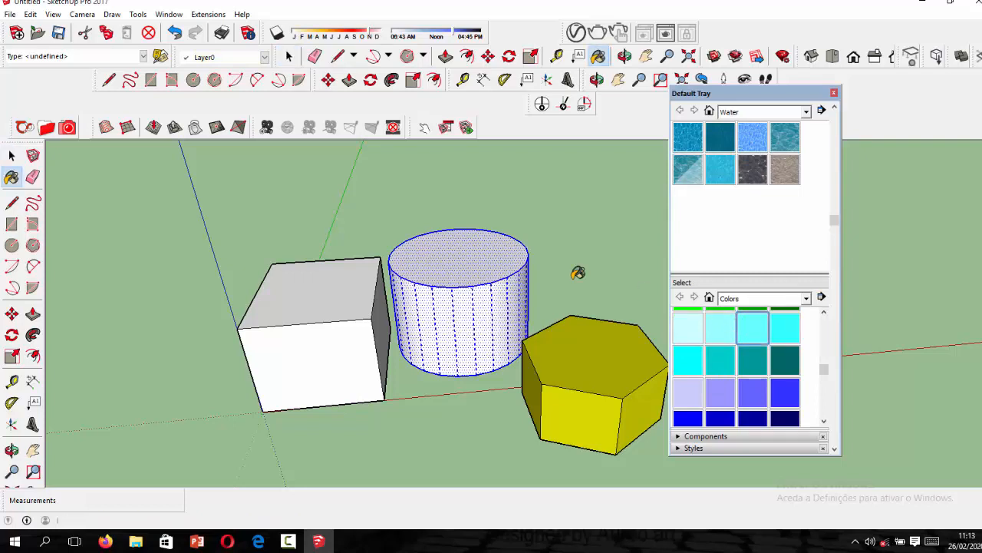
click(464, 258)
mouse_move(468, 309)
middle_down()
mouse_move(449, 345)
mouse_move(394, 263)
mouse_move(445, 291)
mouse_move(484, 336)
mouse_move(471, 314)
middle_up()
scroll(466, 292, up, 3)
scroll(465, 293, down, 4)
click(716, 340)
click(335, 335)
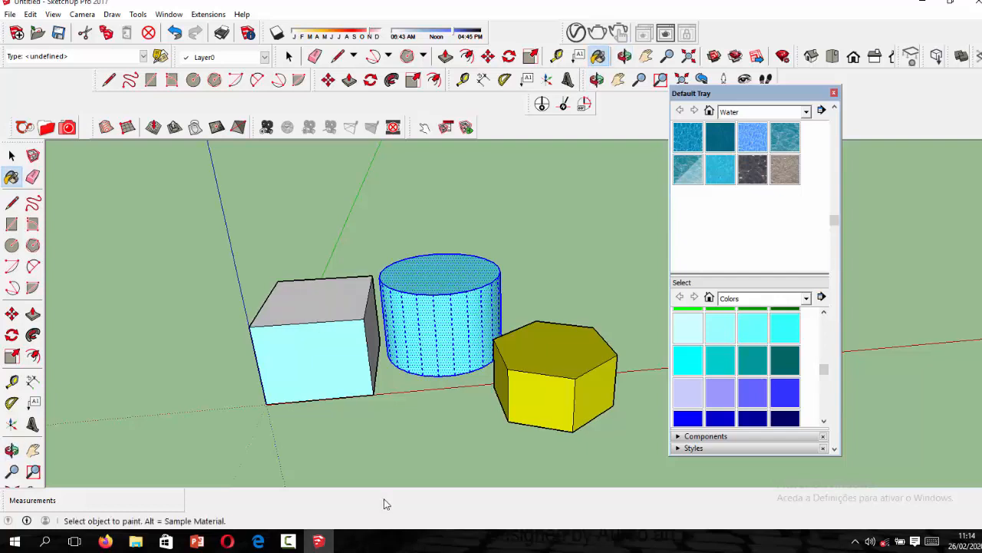
key(ctrl)
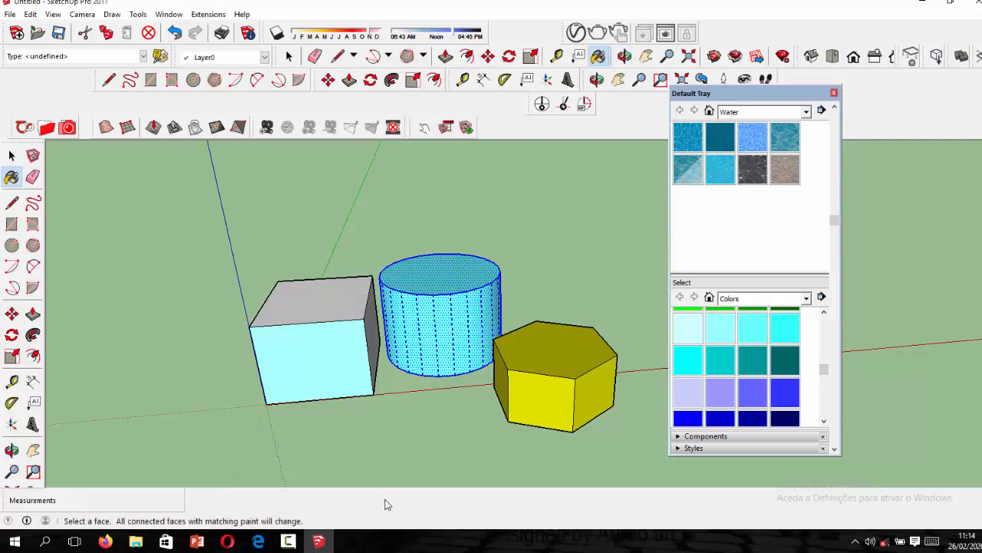
key(ctrl+z)
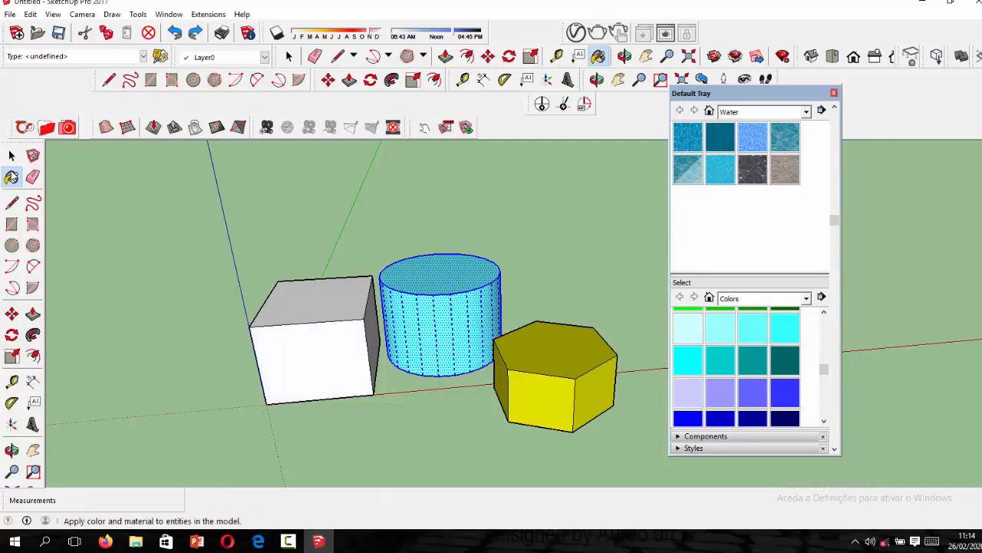
Select the entire box with all its faces and edges and paint it light green from the Colors collection
click(11, 155)
click(331, 358)
triple_click(331, 357)
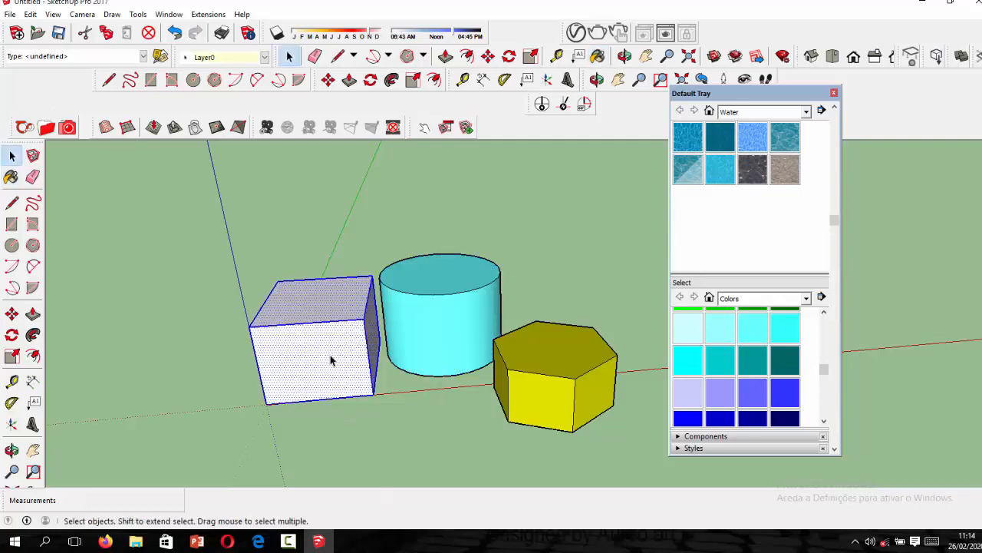
scroll(780, 384, up, 3)
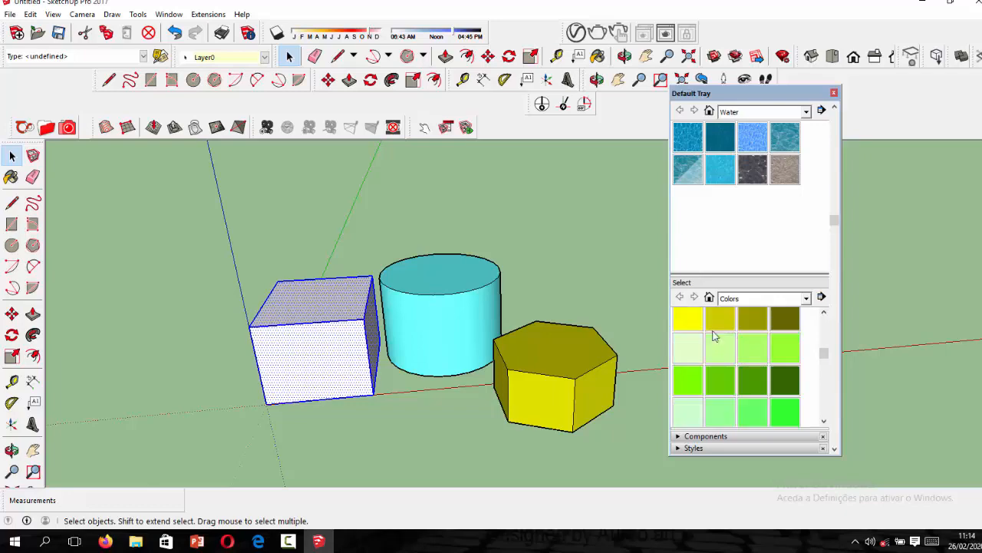
click(753, 354)
click(327, 307)
mouse_move(325, 388)
middle_down()
mouse_move(370, 247)
mouse_move(279, 193)
middle_up()
mouse_move(355, 366)
middle_down()
mouse_move(462, 329)
mouse_move(428, 292)
mouse_move(237, 346)
mouse_move(437, 445)
mouse_move(448, 417)
mouse_move(269, 408)
mouse_move(307, 384)
middle_up()
scroll(522, 257, up, 5)
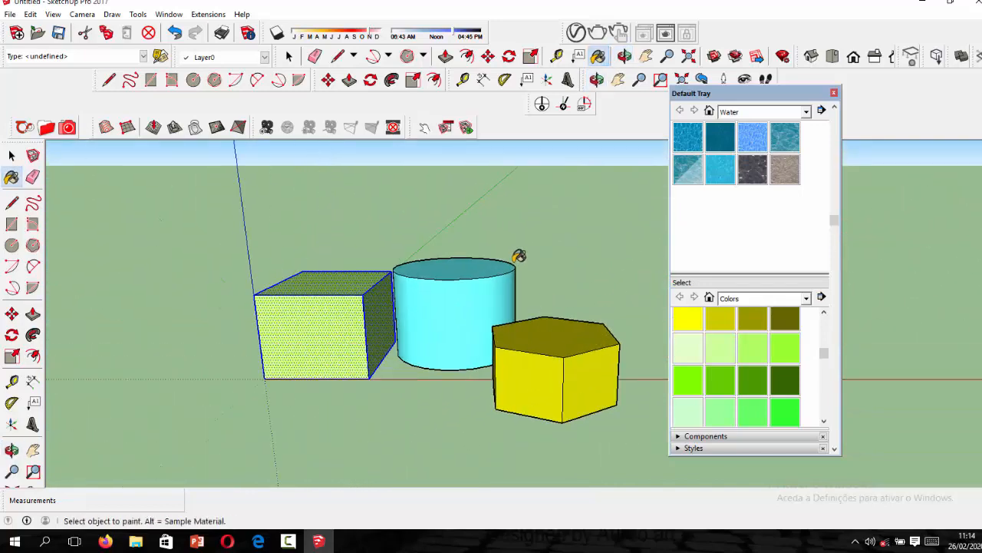
scroll(469, 311, down, 3)
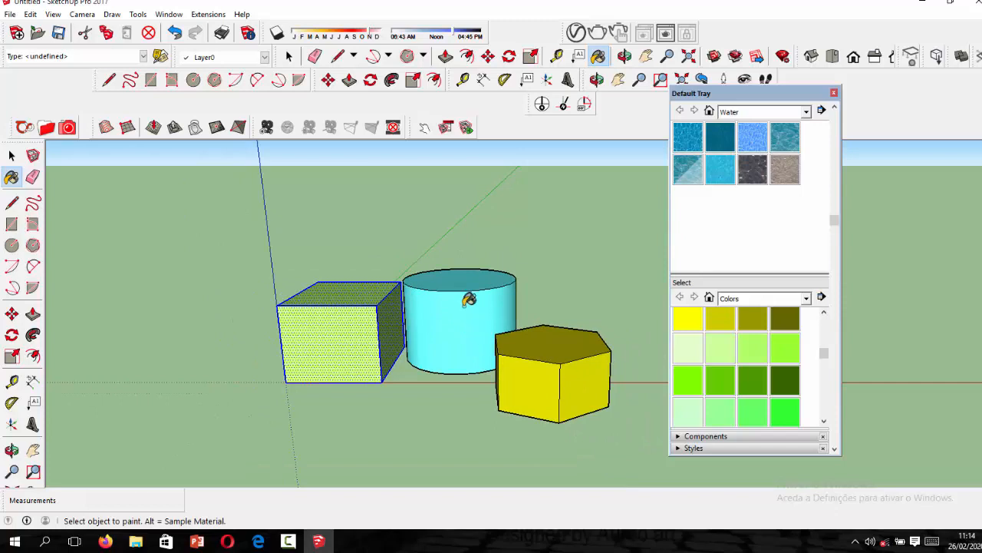
Close the Default Tray and clear the selection of the box
click(834, 93)
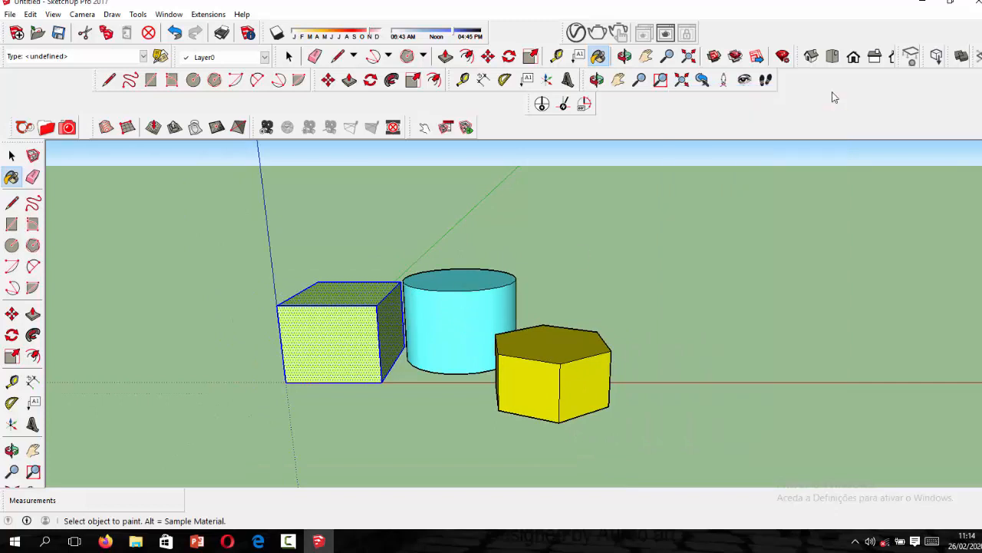
key(space)
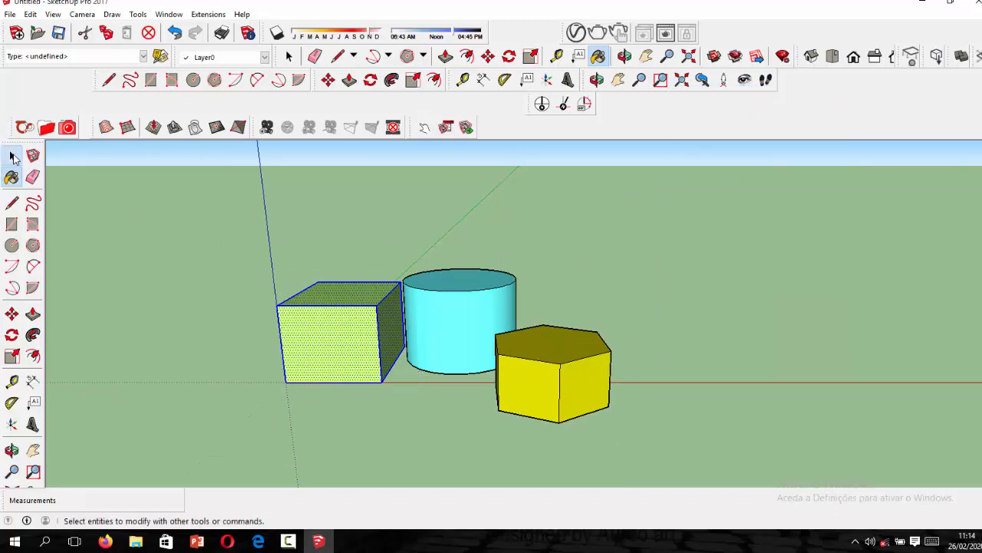
scroll(470, 354, up, 2)
scroll(499, 391, down, 1)
click(632, 312)
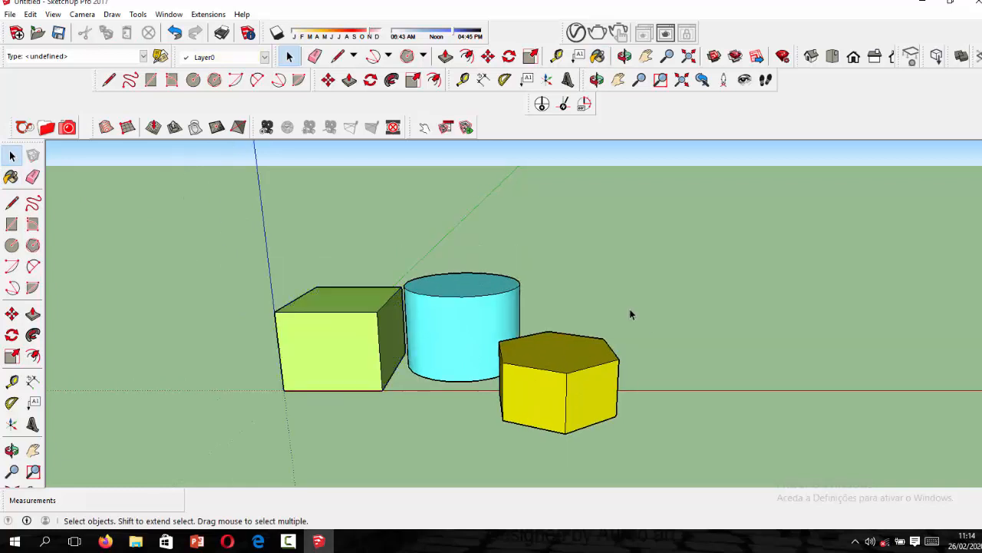
scroll(418, 309, up, 2)
scroll(474, 333, down, 2)
scroll(439, 367, up, 2)
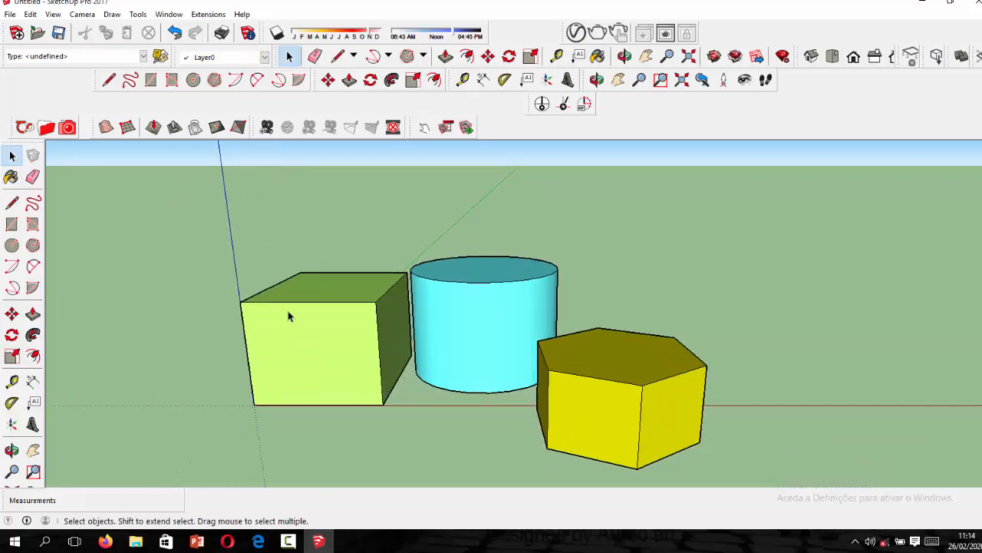
scroll(423, 371, down, 1)
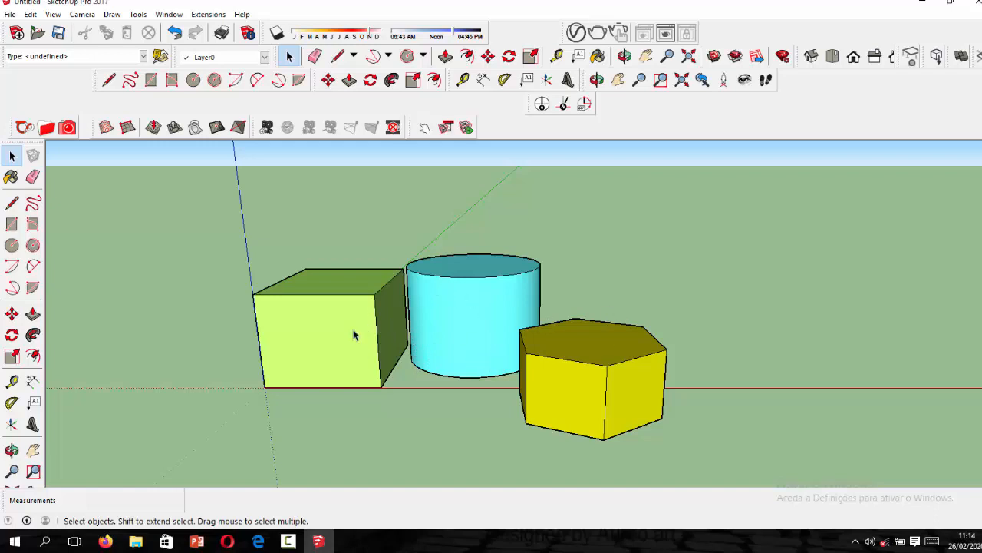
scroll(383, 331, down, 1)
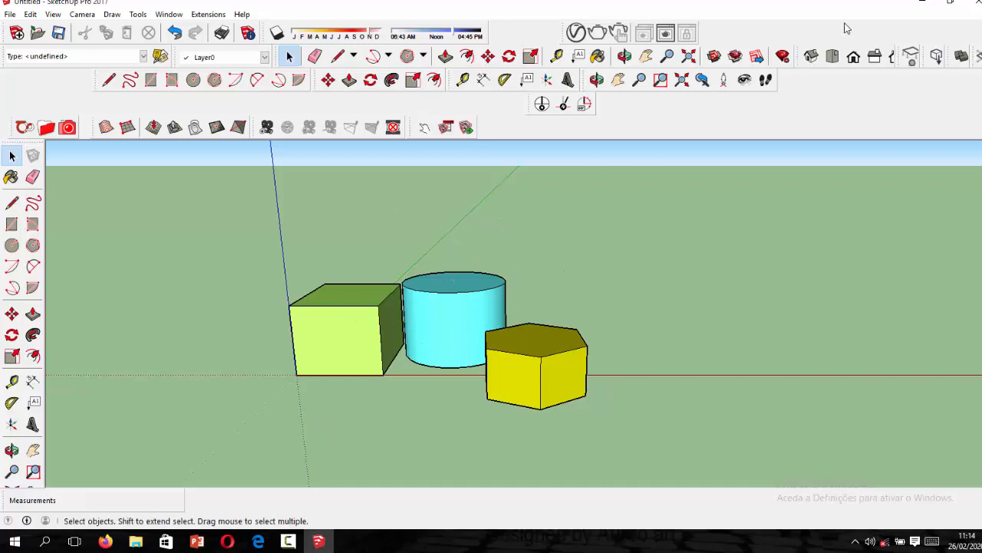
Minimise SketchUp, switch to File Explorer and open the "override matirials by thea render" folder on drive C:
click(920, 3)
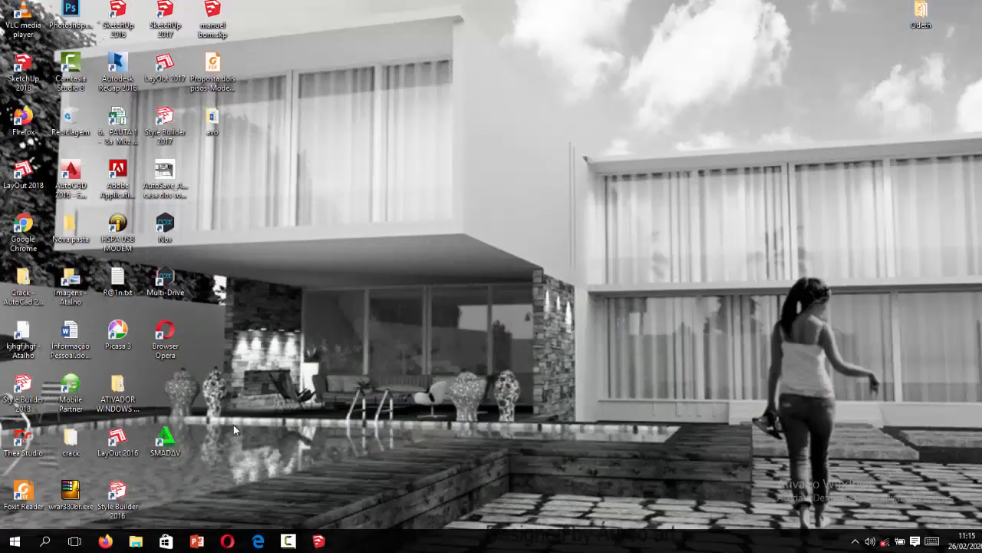
click(136, 541)
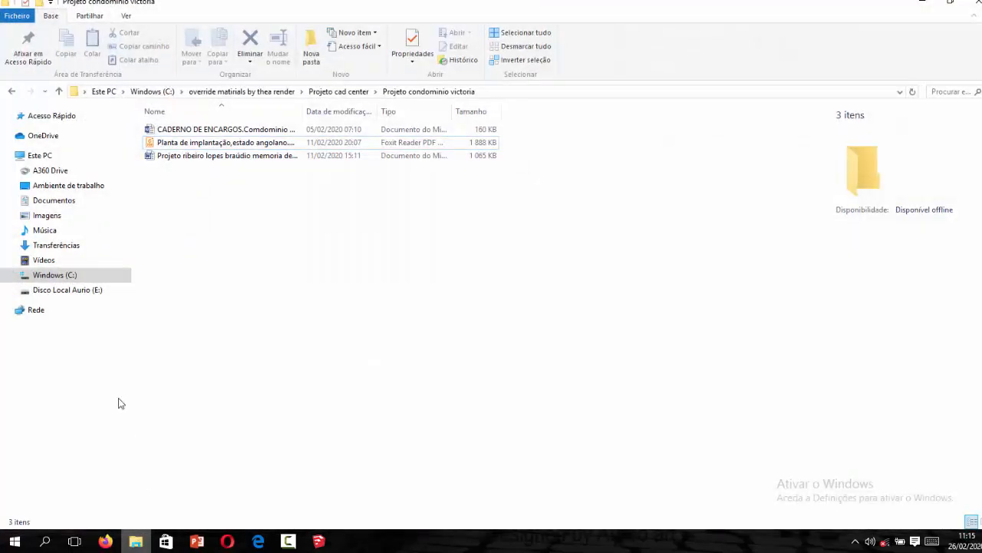
click(86, 275)
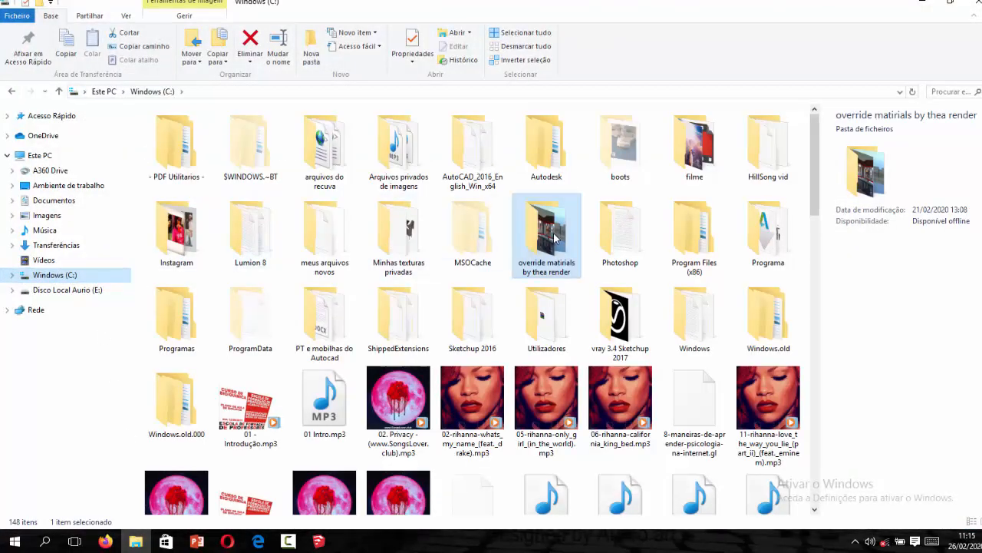
double_click(557, 225)
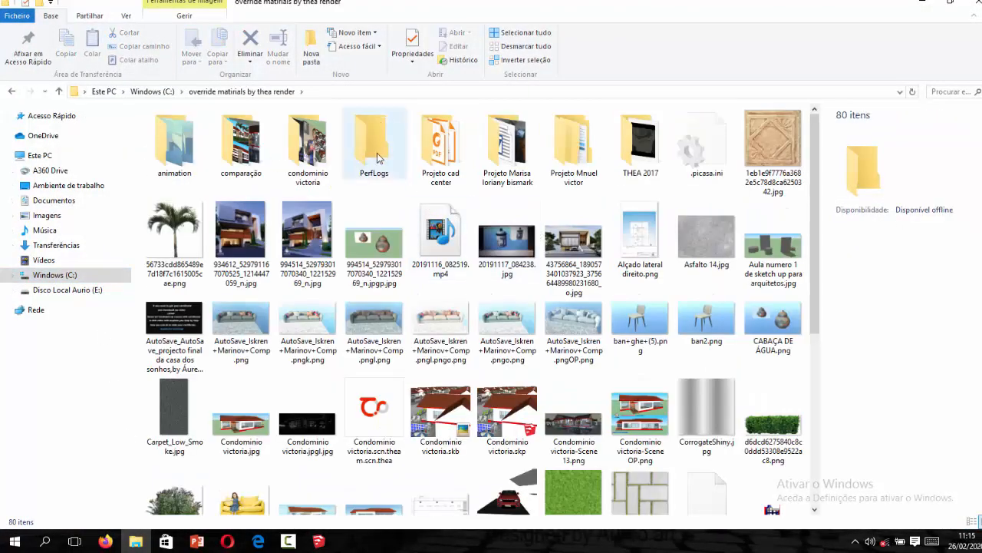
Examine the street-view house images in Sem Título-1.png from the comparação folder, and return to the parent folder
double_click(248, 153)
click(460, 235)
click(586, 117)
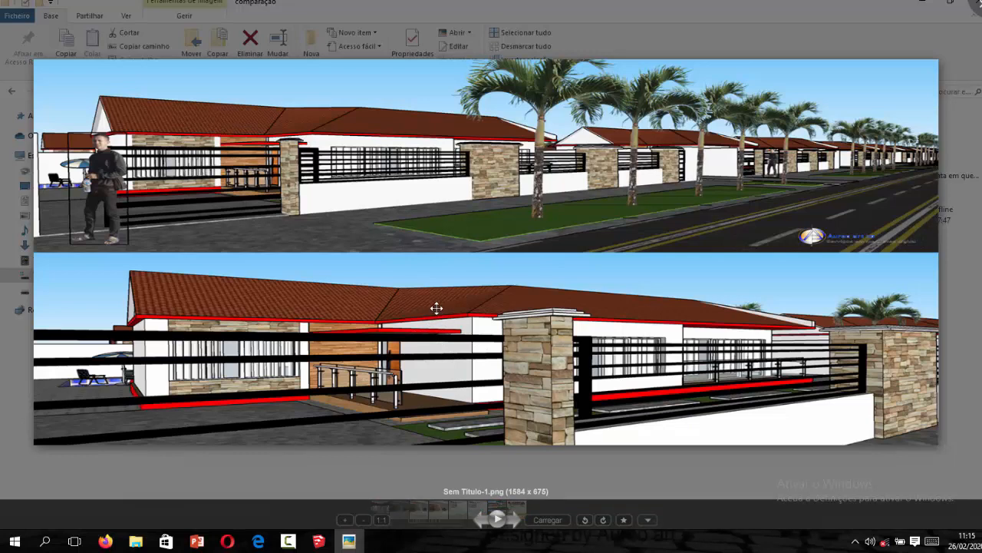
drag(447, 246, 445, 244)
drag(508, 220, 493, 240)
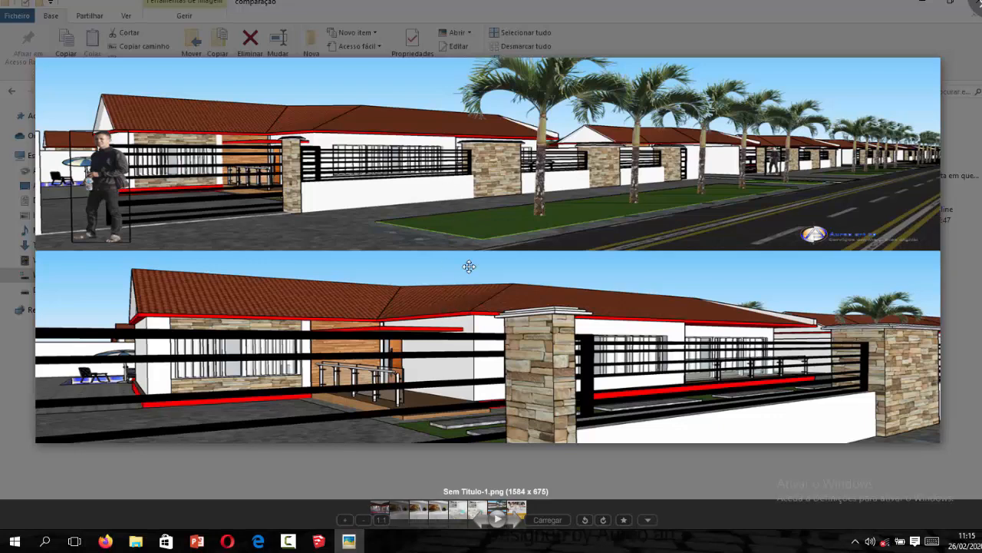
drag(441, 200, 435, 195)
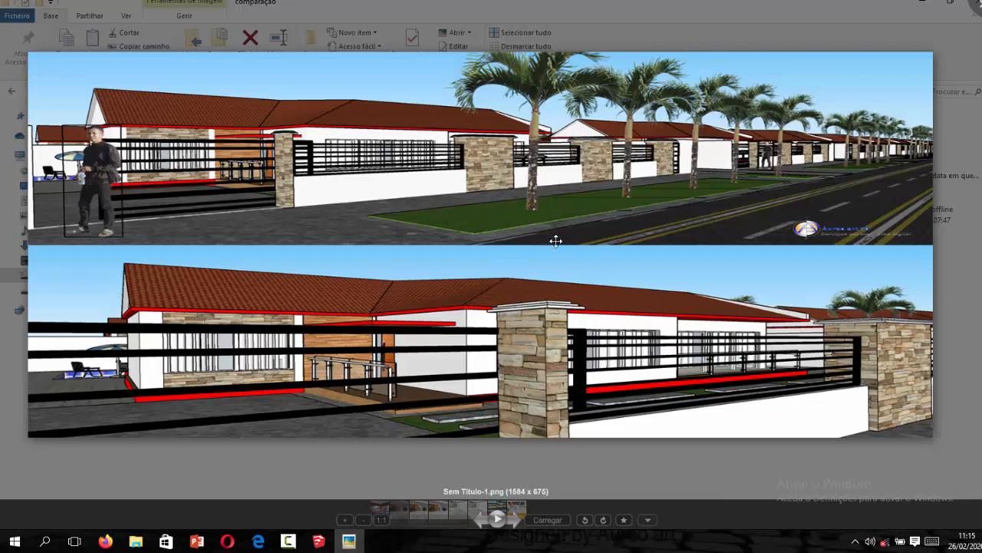
drag(836, 138, 841, 139)
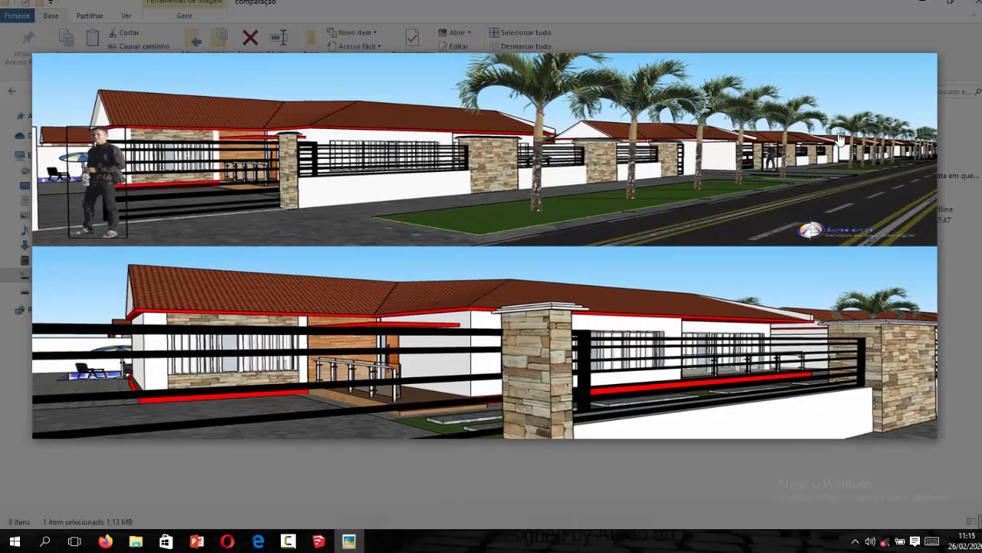
click(971, 83)
click(931, 40)
click(584, 256)
key(alt+Up)
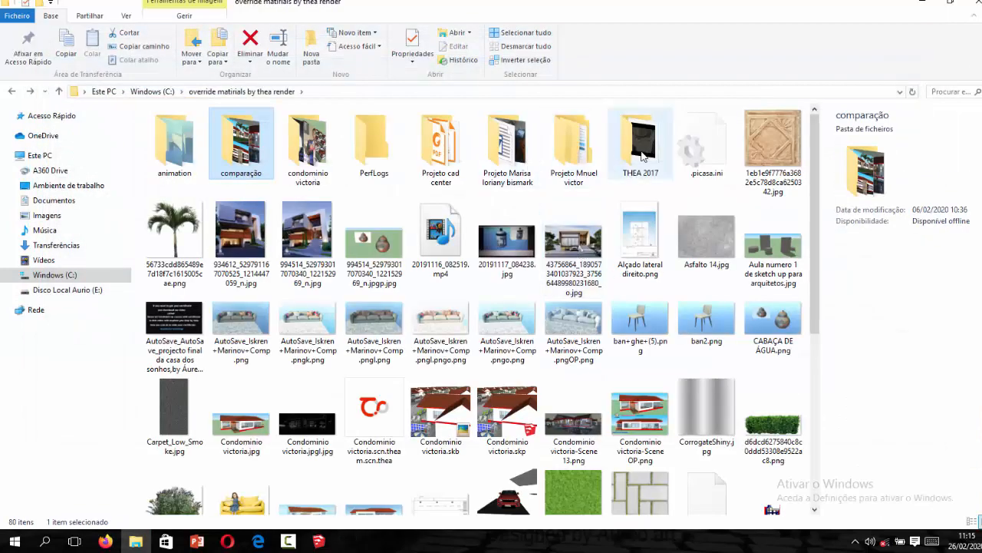
Look into the THEA 2017 folder, then open Condominio victoria.jpgo.jpg from the condominio victoria folder
double_click(642, 150)
key(alt+Up)
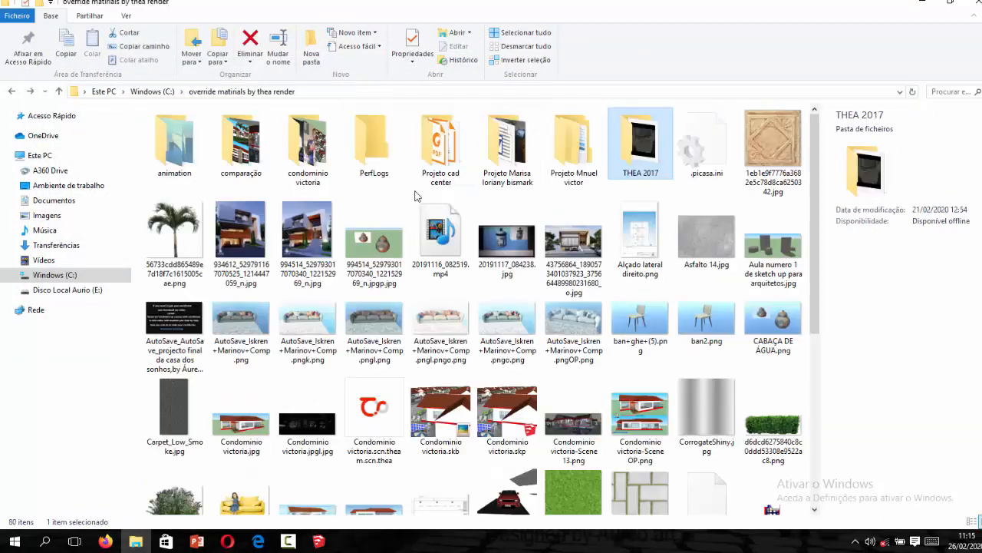
double_click(323, 165)
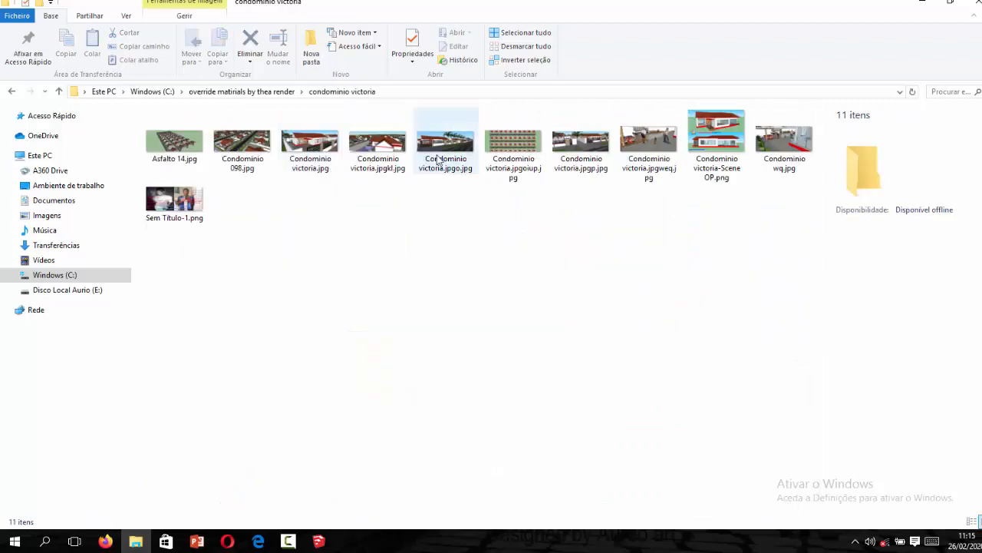
double_click(461, 148)
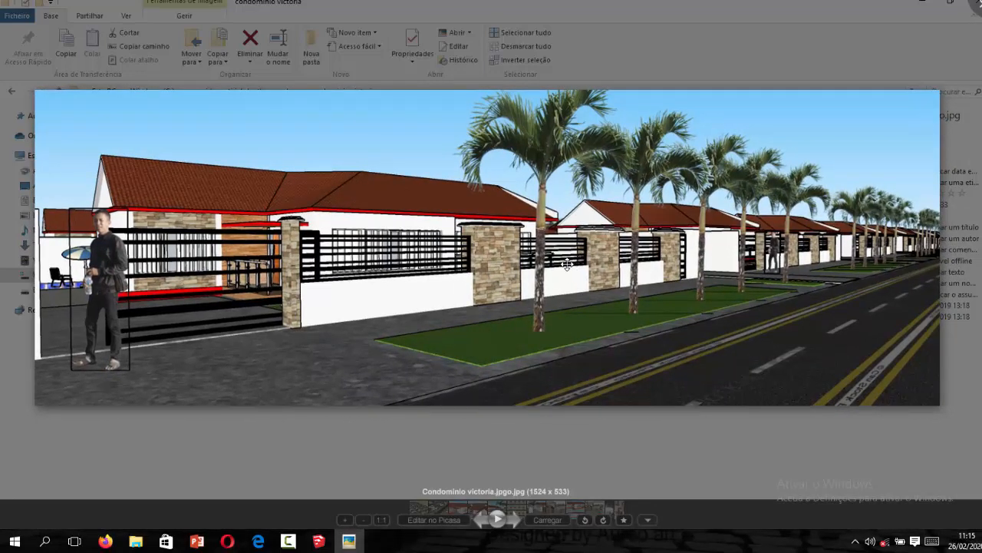
Browse through the following images of the condominio victoria folder and return to Condominio wq.jpg
key(Right)
key(Right)
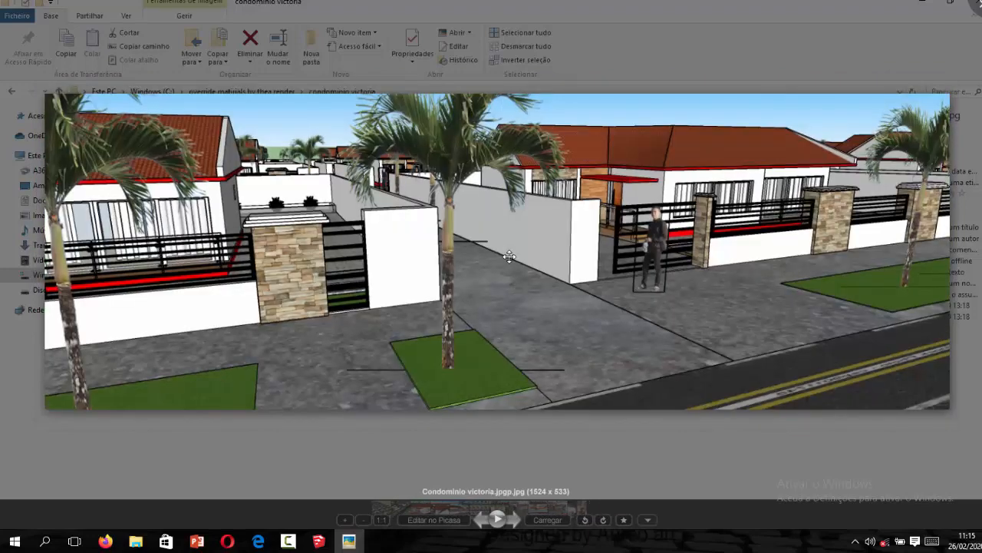
key(Right)
key(Right)
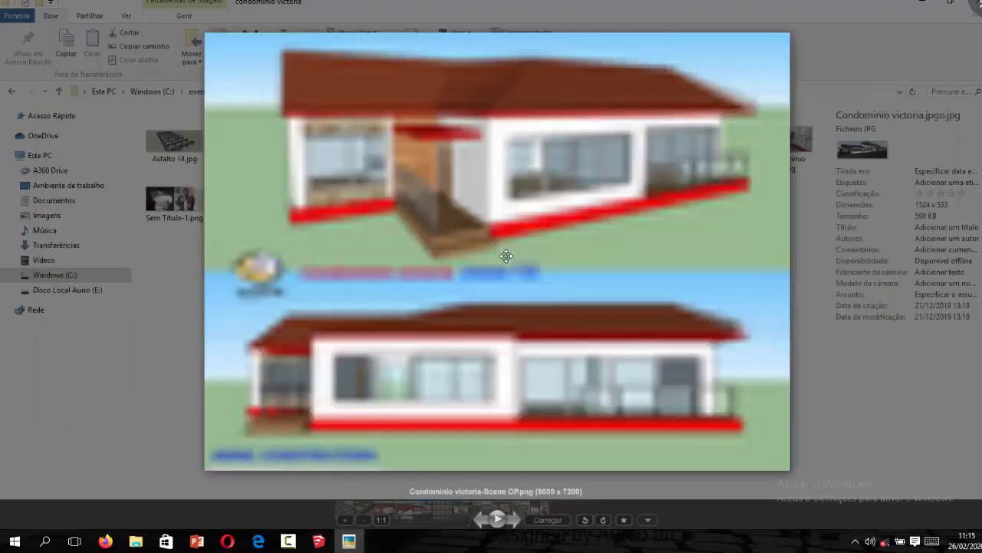
key(Right)
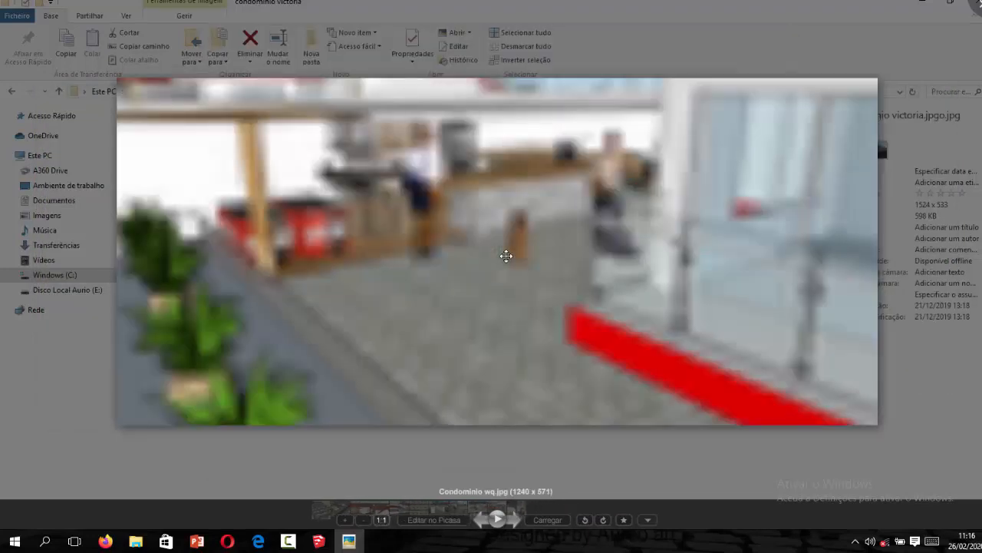
key(Right)
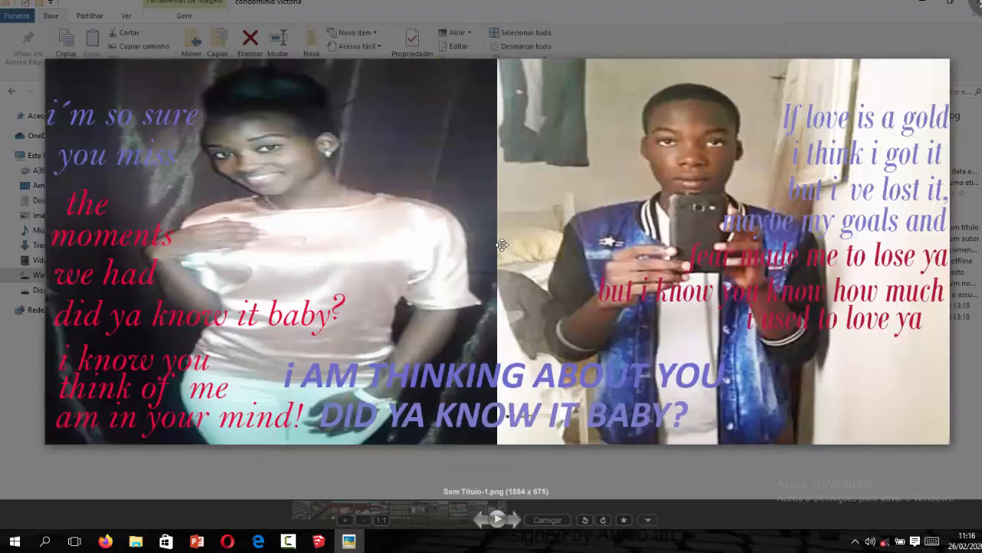
key(Left)
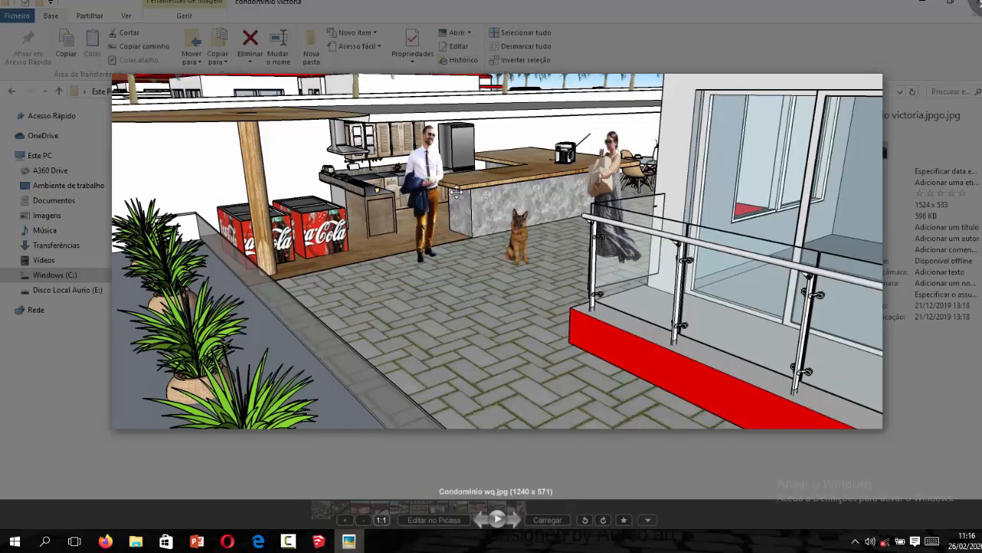
Browse back through the condominio victoria images to Condominio victoria.jpgo.jpg and minimise the photo viewer
scroll(591, 261, up, 2)
scroll(589, 264, down, 2)
key(Left)
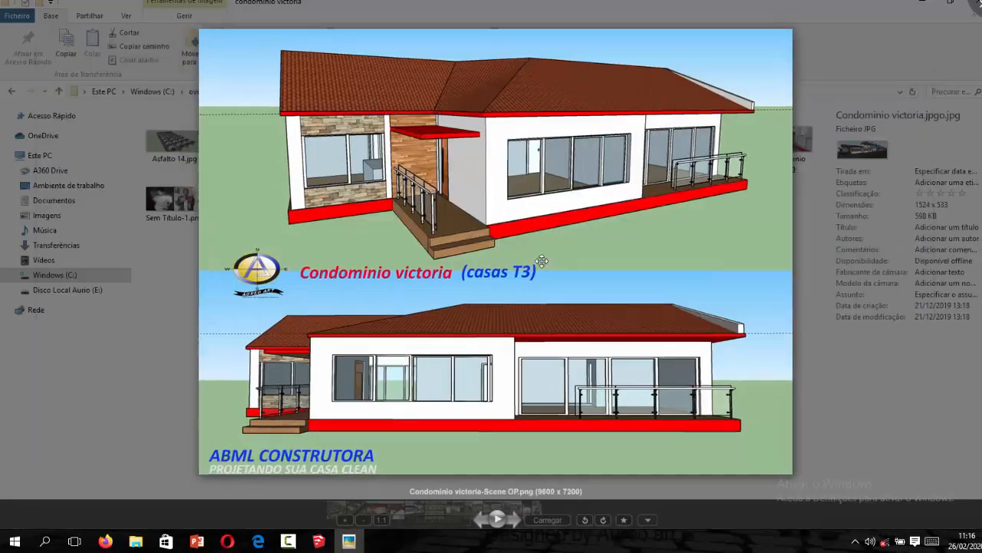
key(Left)
key(Left)
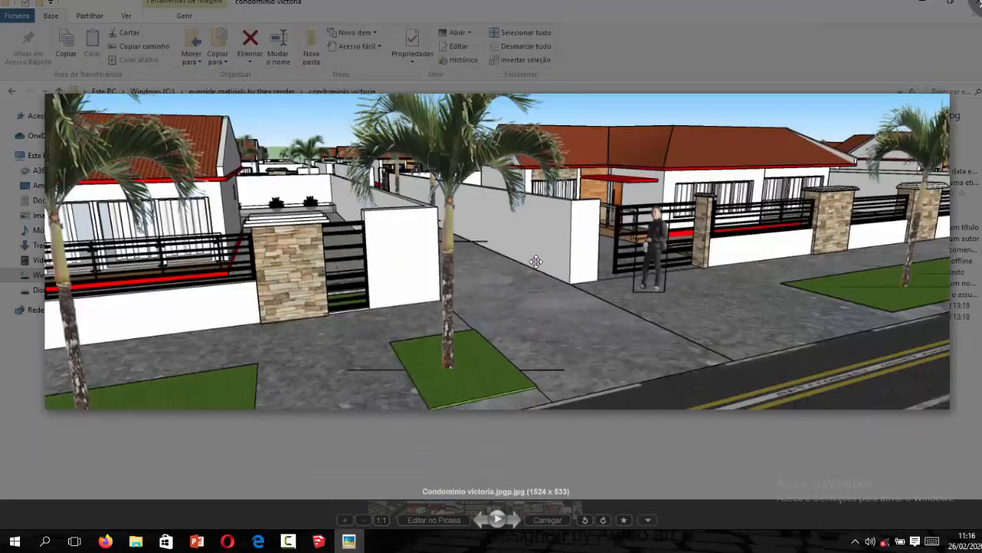
key(Left)
key(Left)
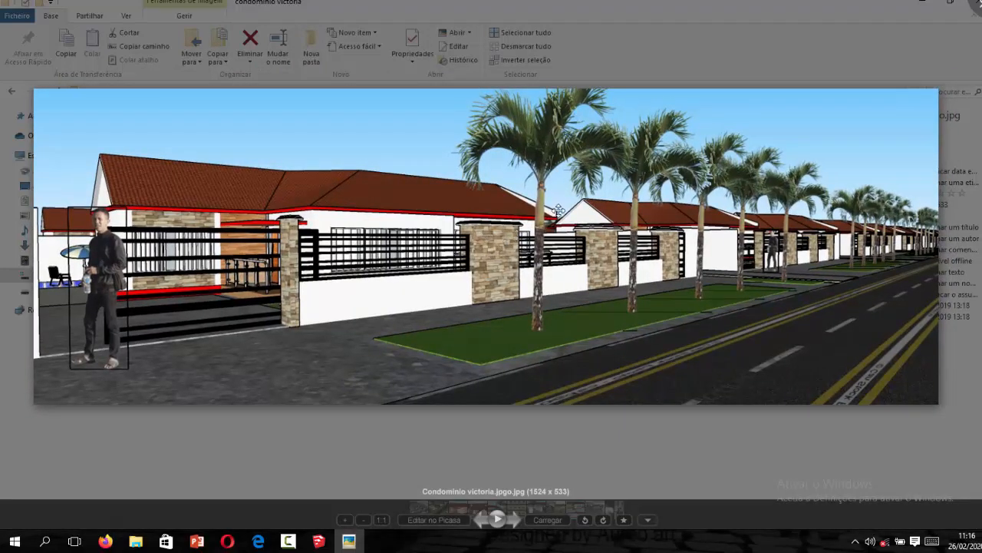
click(977, 148)
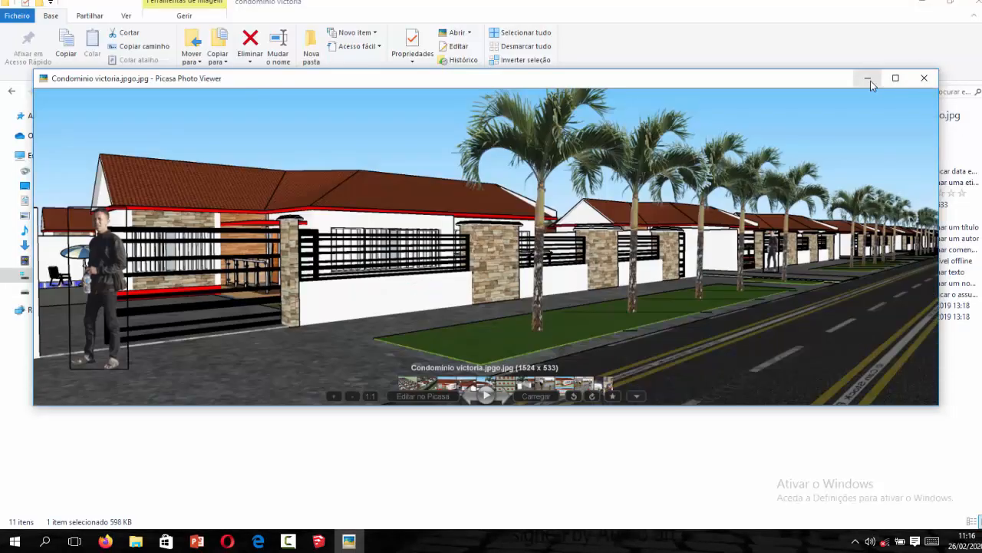
click(869, 79)
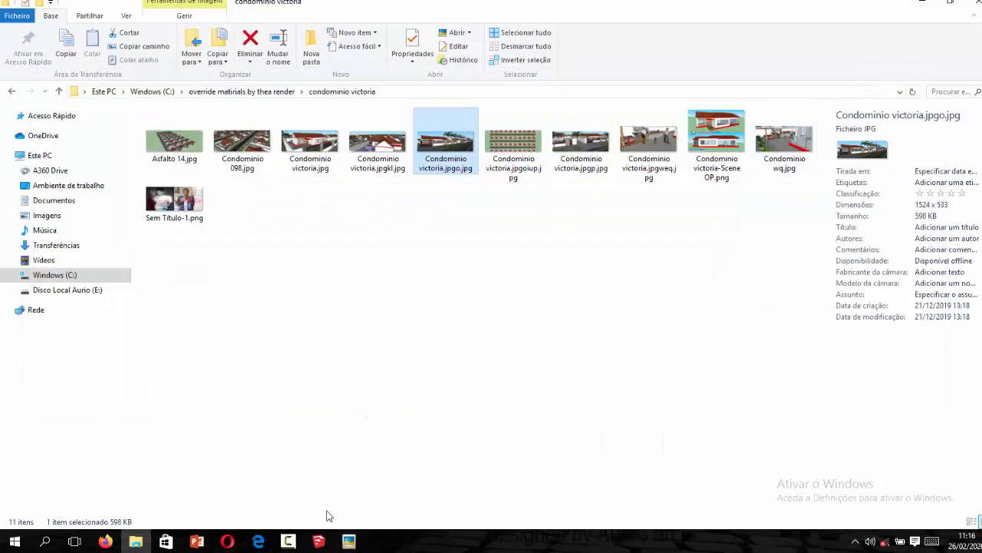
Switch to SketchUp and examine the painted box, cylinder and hexagonal prism from several distances and angles
click(319, 541)
scroll(460, 359, up, 3)
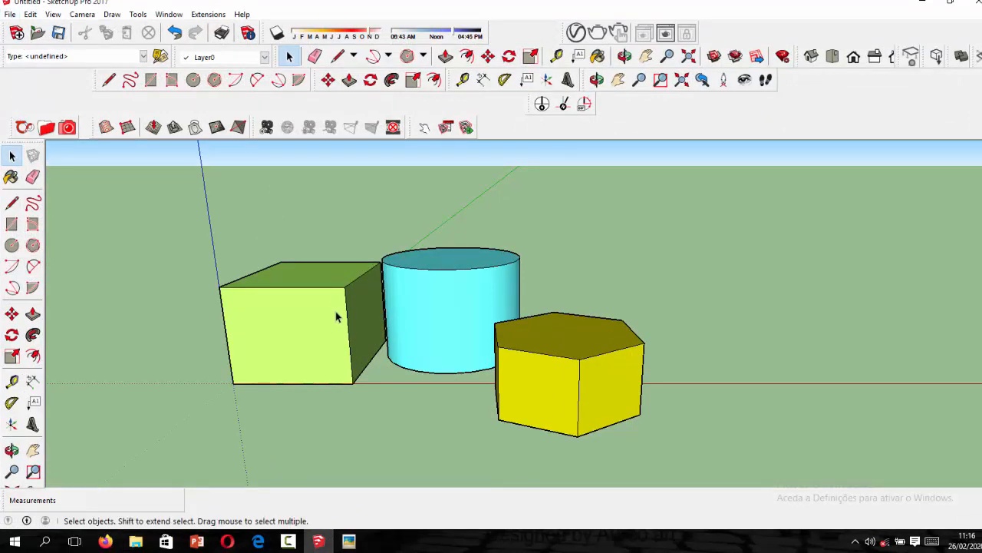
scroll(333, 325, up, 4)
scroll(333, 307, down, 6)
scroll(457, 327, up, 3)
middle_drag(457, 331, 529, 335)
scroll(443, 300, up, 3)
scroll(444, 299, down, 2)
middle_drag(444, 299, 478, 341)
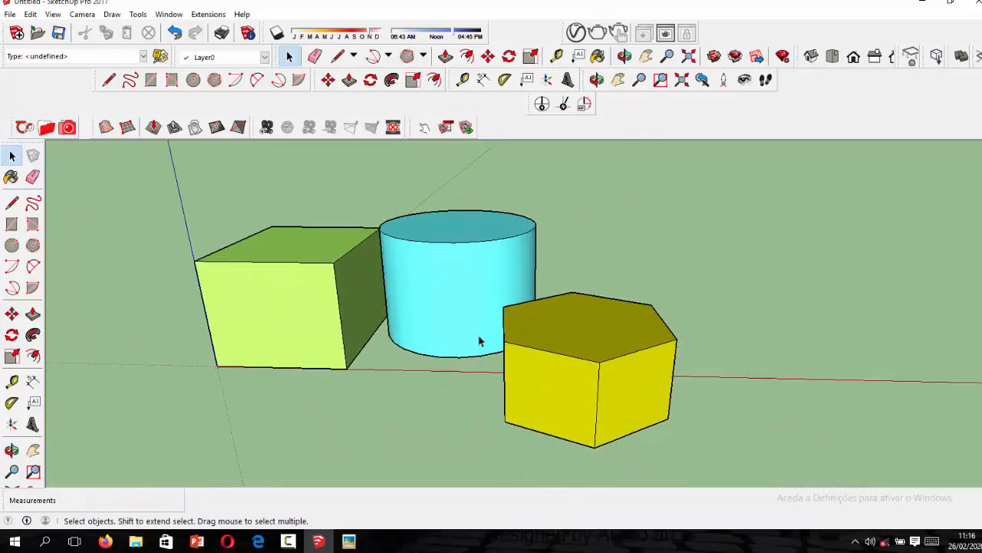
scroll(483, 348, up, 2)
scroll(483, 348, down, 1)
scroll(448, 375, up, 2)
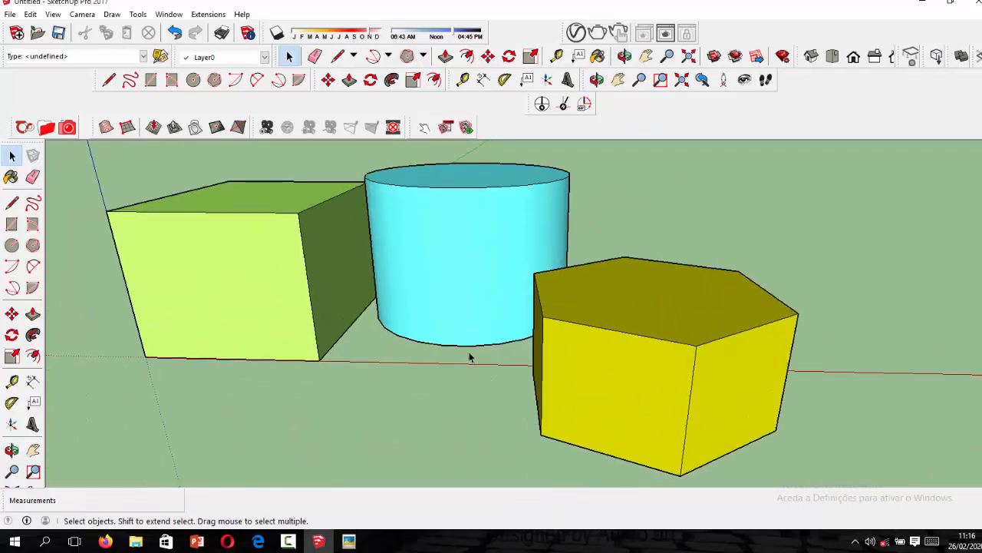
scroll(471, 356, down, 2)
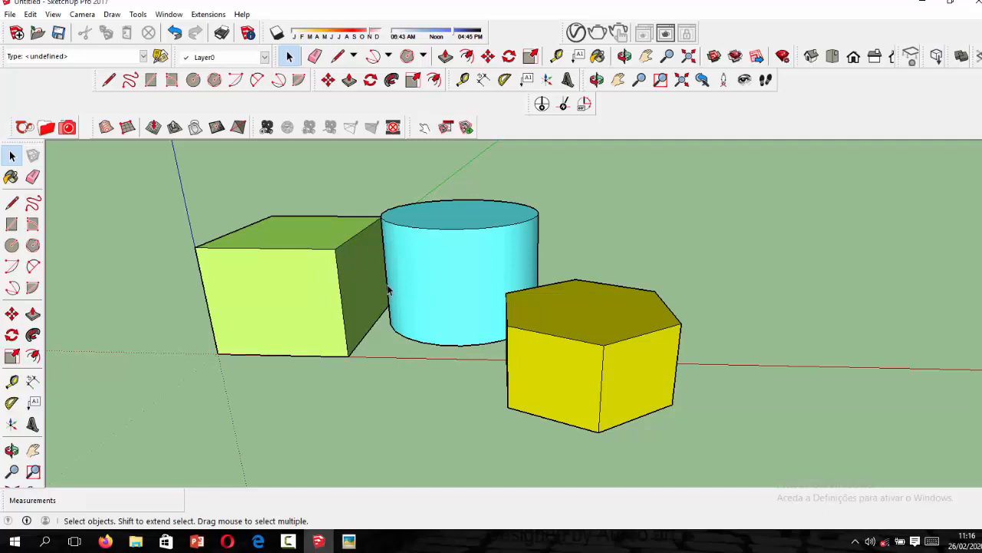
scroll(375, 267, up, 1)
scroll(376, 270, down, 1)
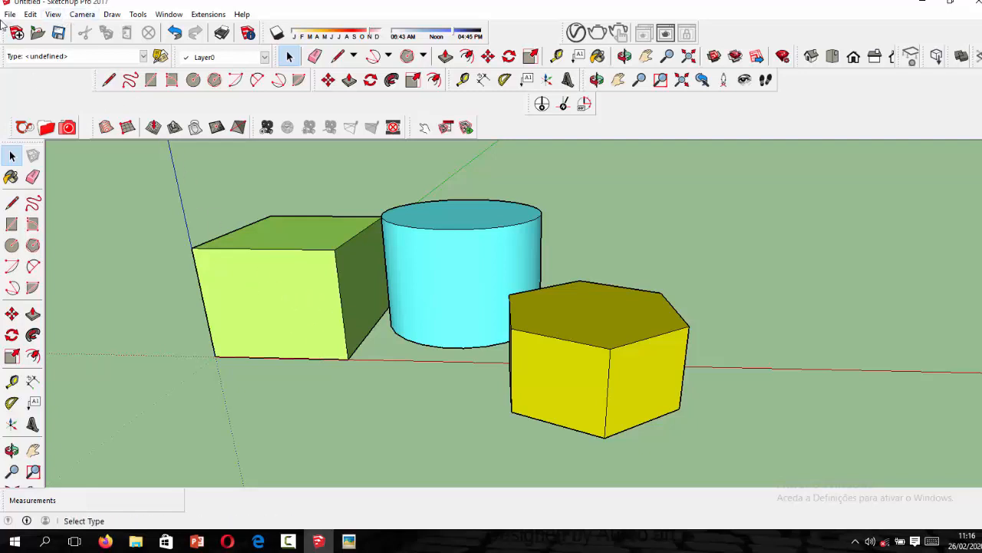
Add a first animation scene that stores the current view of the three solids
click(53, 14)
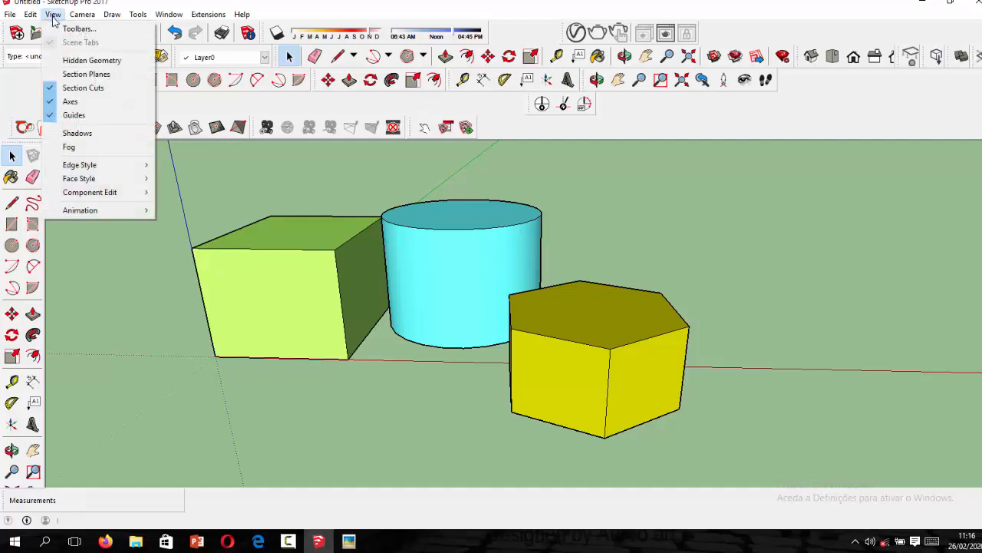
mouse_move(98, 210)
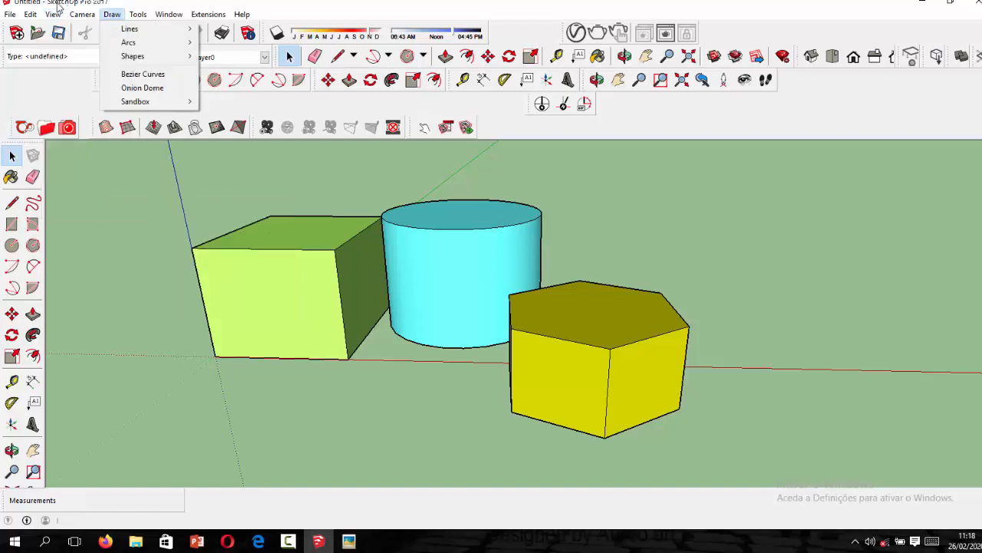
click(53, 16)
click(54, 17)
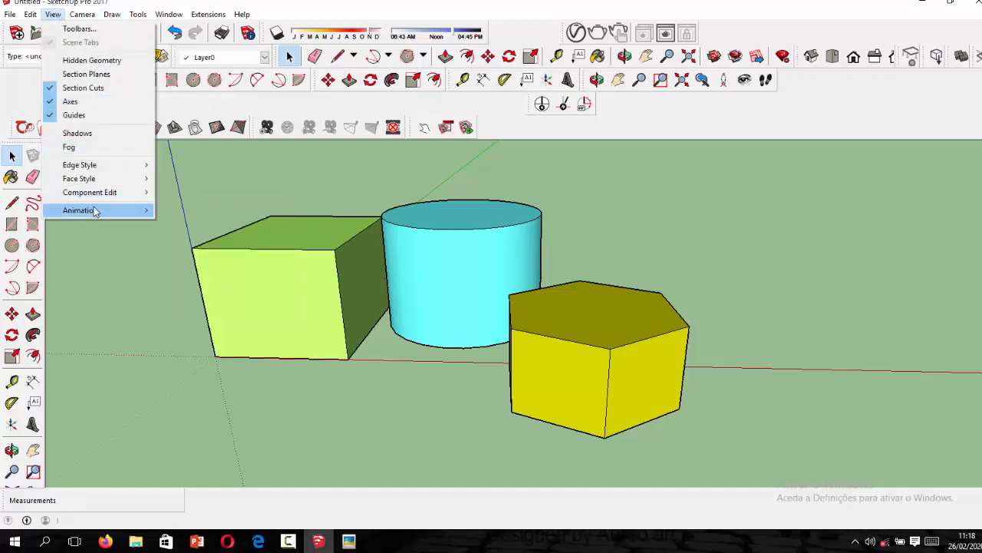
mouse_move(94, 211)
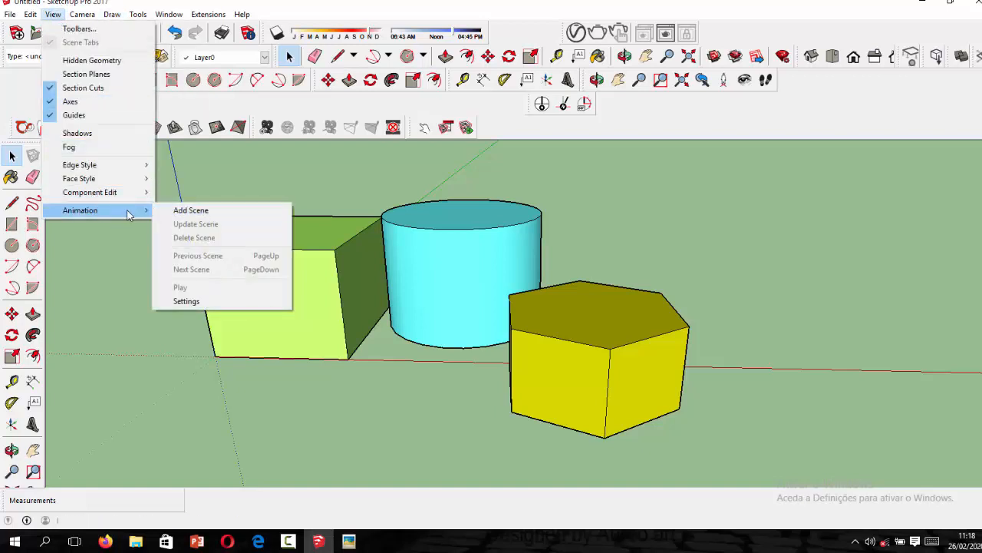
click(190, 210)
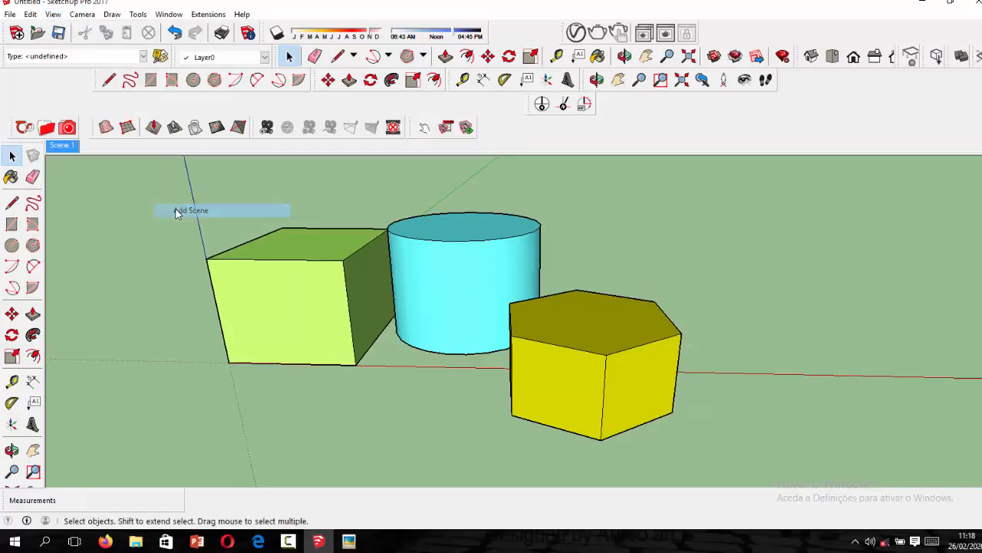
Add a second animation scene showing the three solids
scroll(471, 307, up, 2)
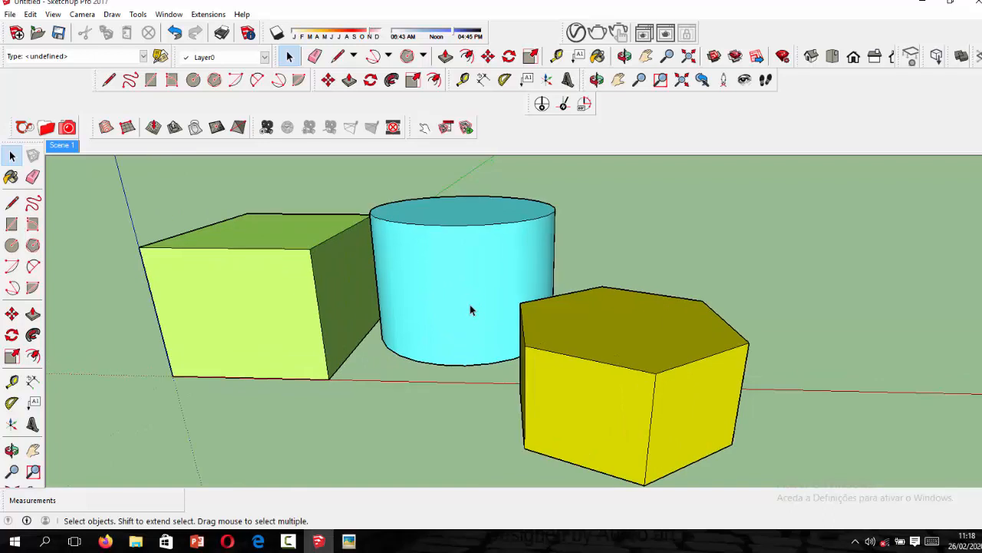
scroll(471, 307, down, 1)
scroll(470, 307, up, 2)
scroll(471, 307, down, 1)
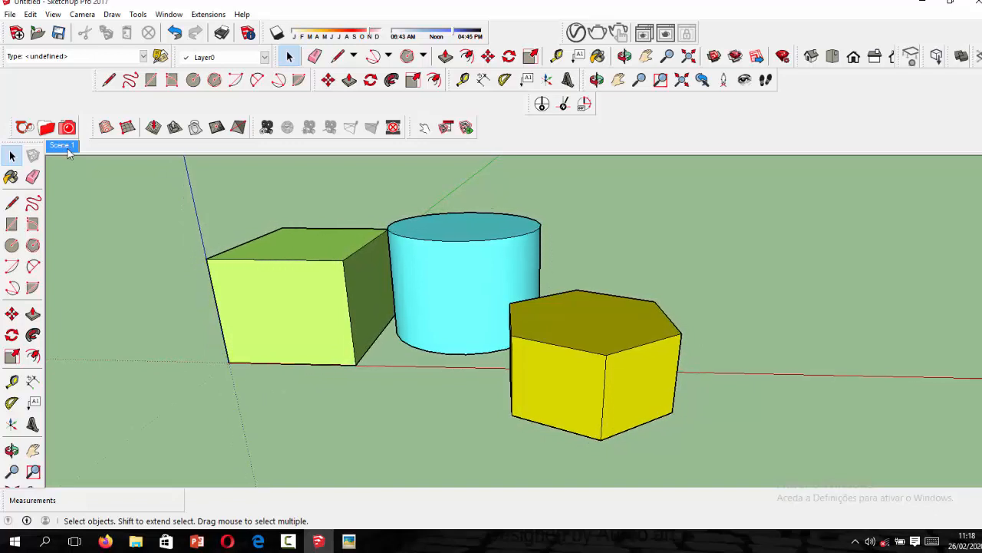
click(53, 14)
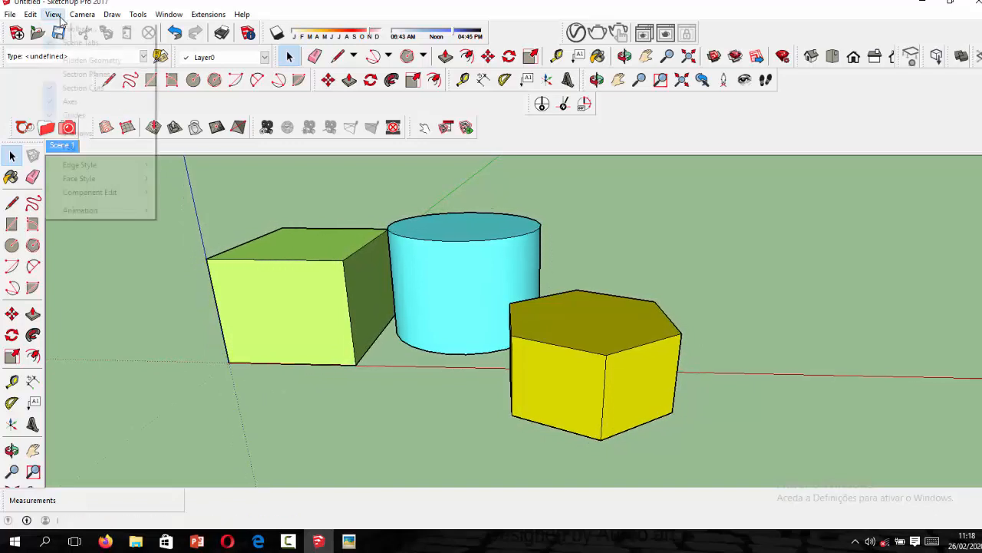
mouse_move(101, 213)
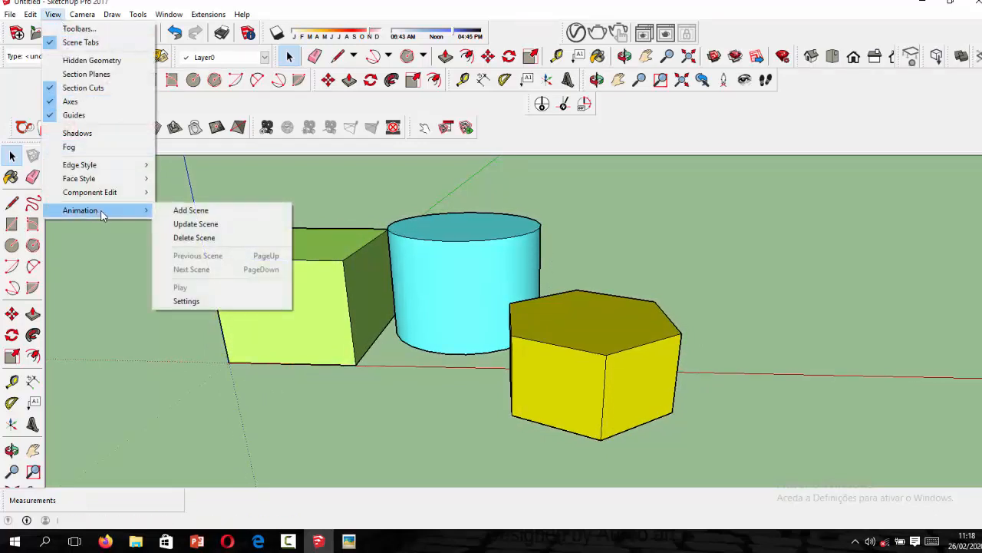
click(184, 213)
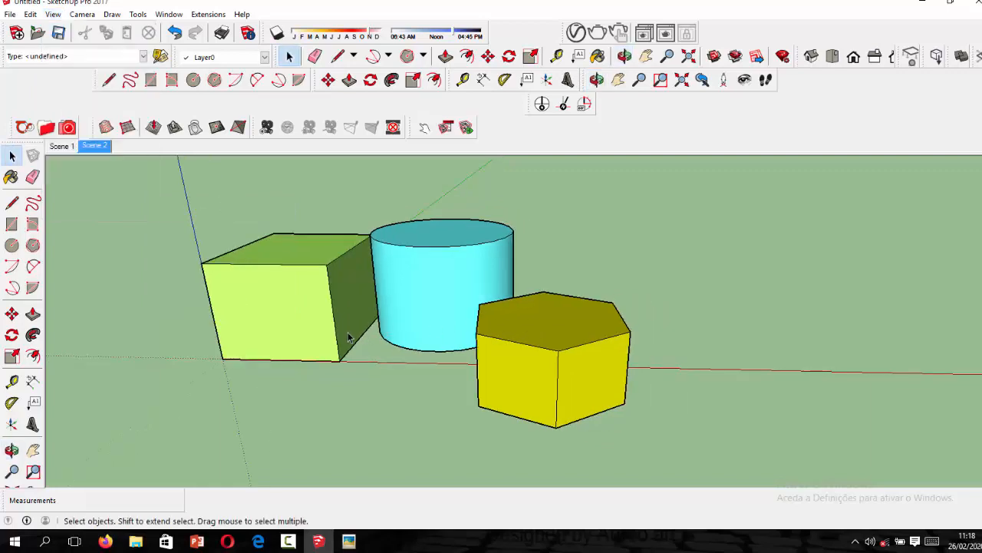
Orbit away from the saved view, restore Scene 2, and compare it with Scene 1 by switching between them
middle_drag(499, 308, 117, 200)
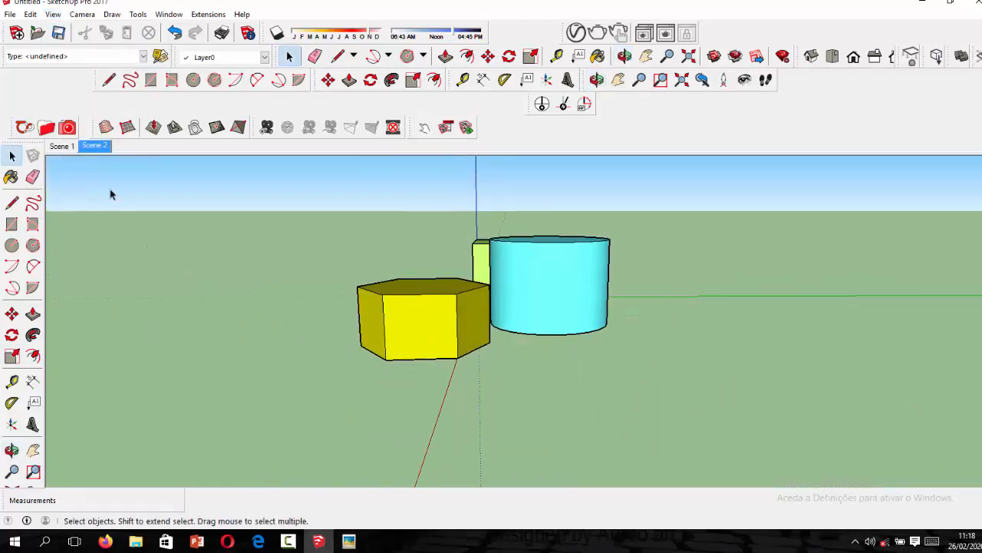
click(97, 147)
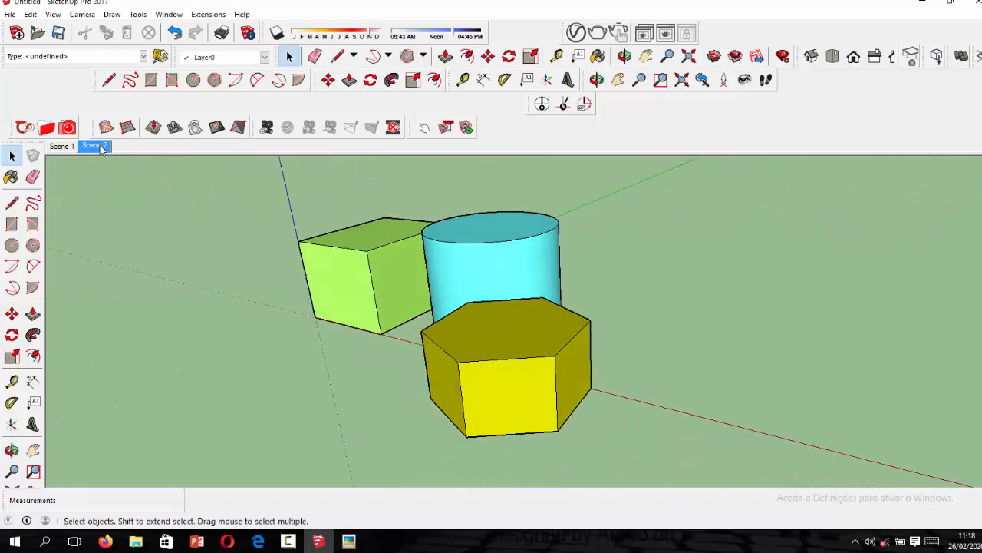
click(61, 146)
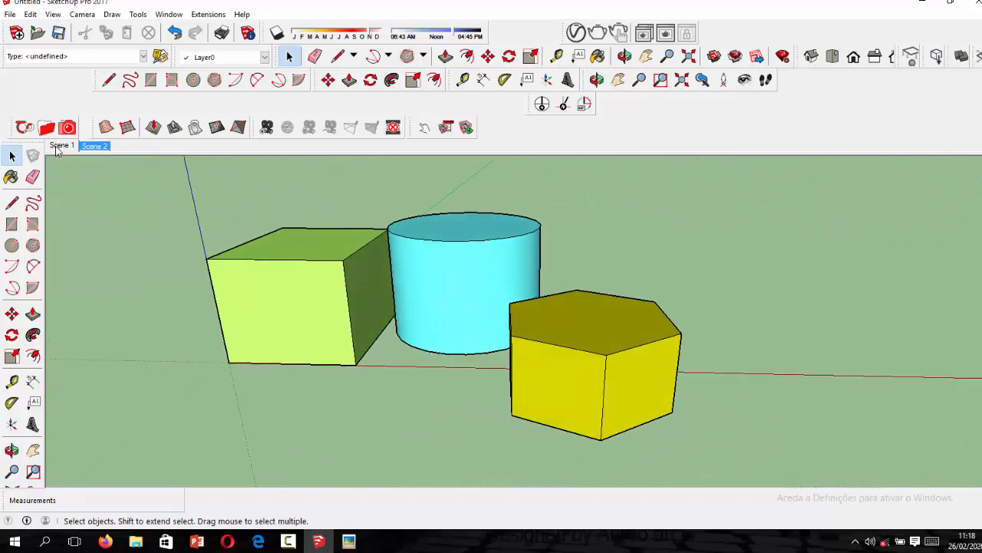
click(90, 146)
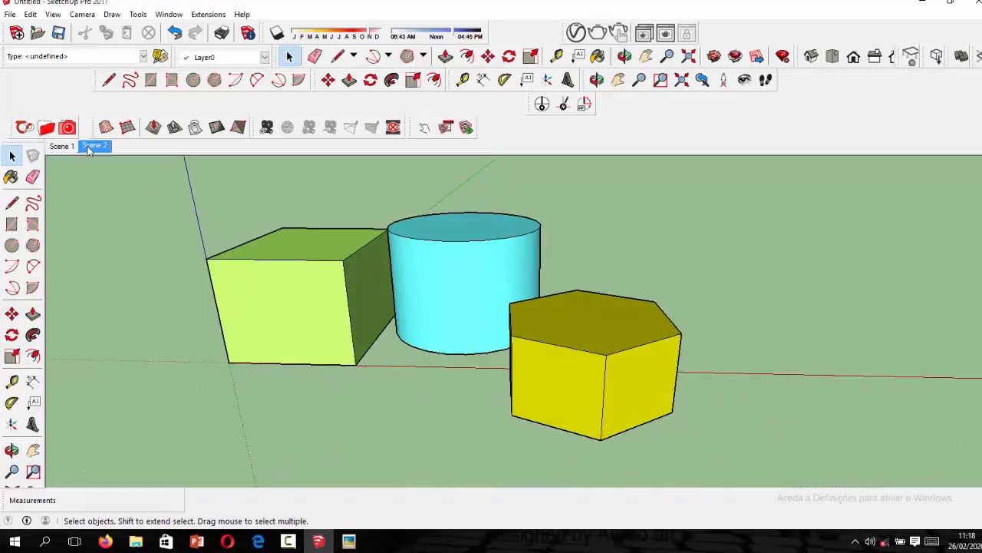
click(71, 147)
click(92, 146)
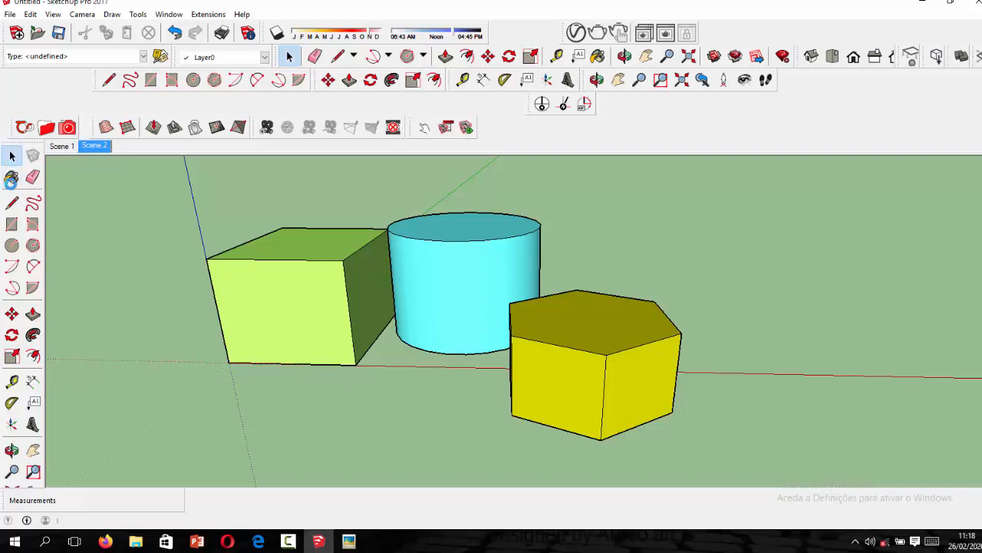
click(11, 179)
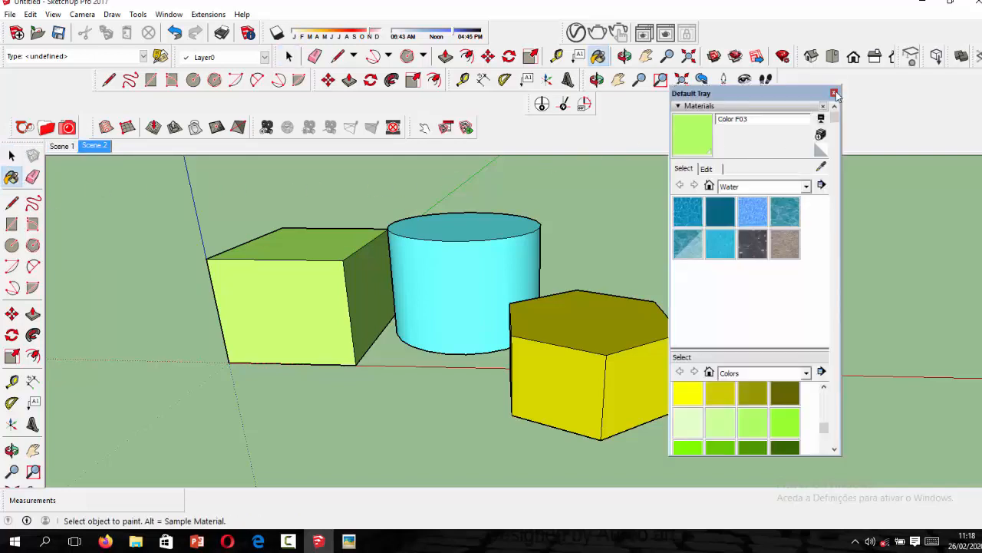
click(834, 94)
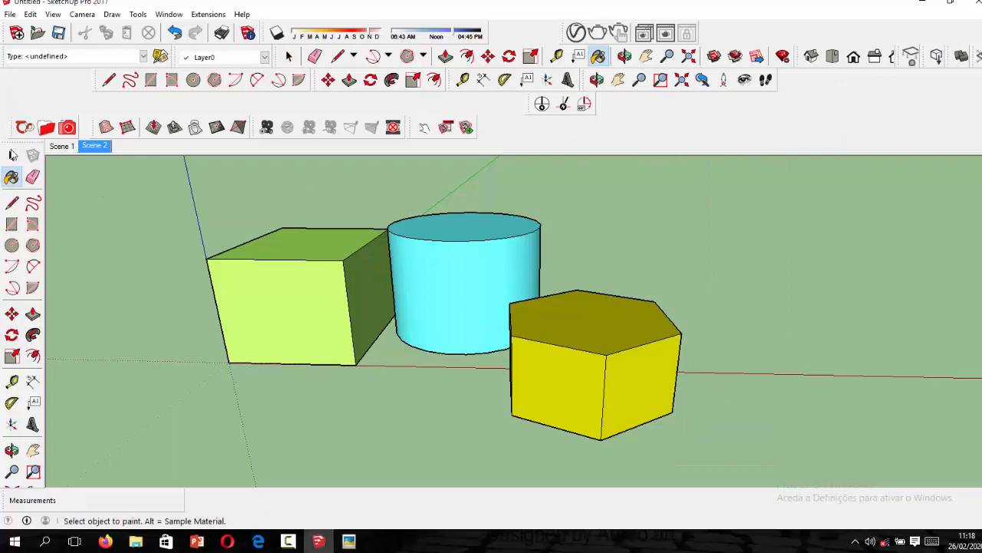
click(12, 156)
Add a third animation scene from the current view of the solids
click(53, 14)
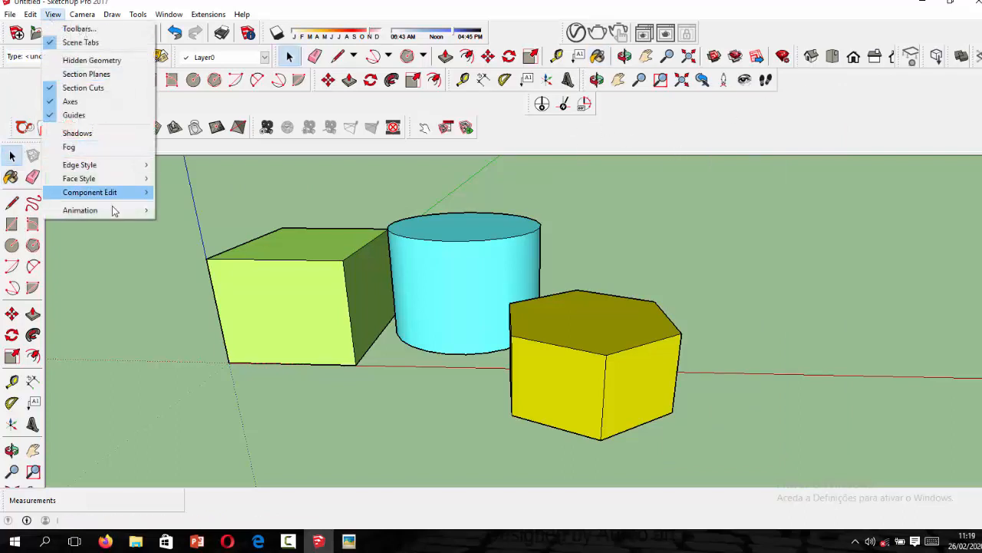
mouse_move(116, 212)
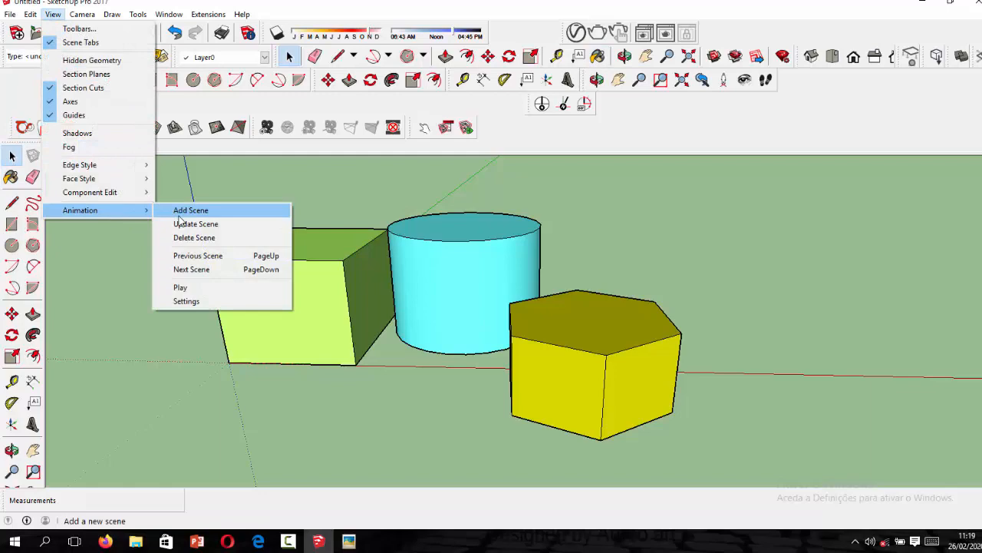
click(178, 214)
Orbit to a higher view of the solids, restore Scene 3, and review all three saved scenes in turn
middle_drag(355, 217, 157, 276)
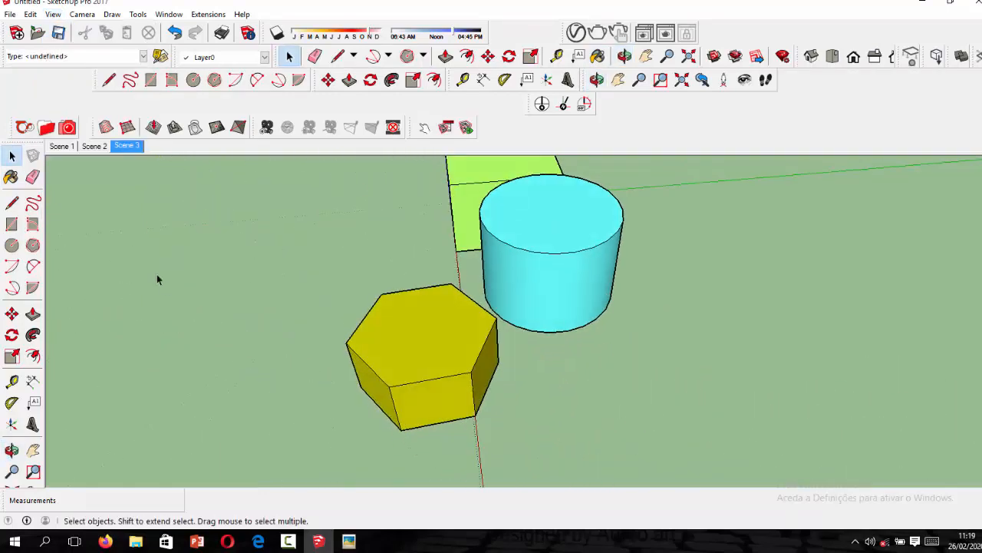
click(128, 147)
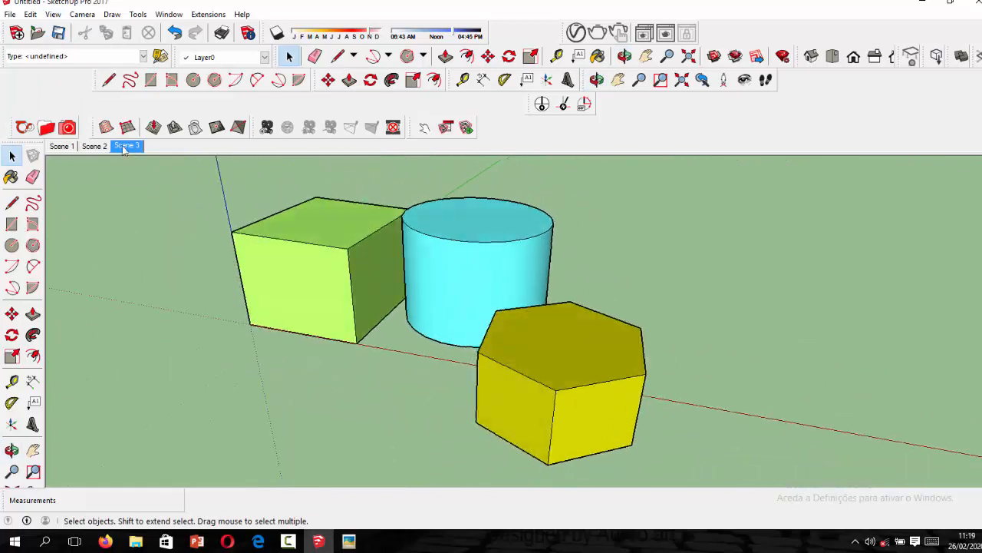
click(105, 147)
click(64, 148)
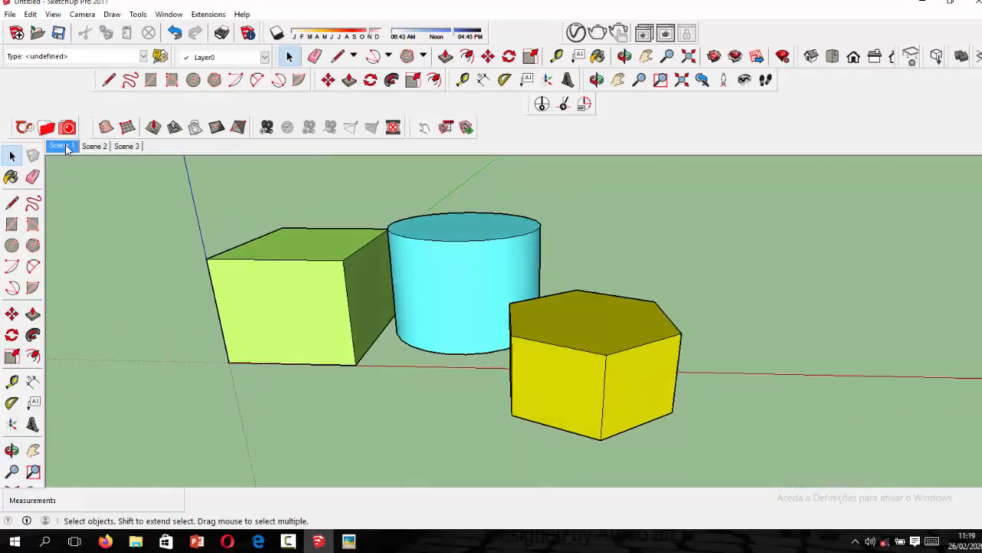
click(95, 148)
click(128, 147)
Add a fourth animation scene with a wider view of the three solids, then orbit away and restore that scene
scroll(399, 266, down, 3)
scroll(477, 282, up, 3)
scroll(464, 287, down, 2)
scroll(460, 289, down, 2)
scroll(463, 289, up, 3)
scroll(463, 289, down, 2)
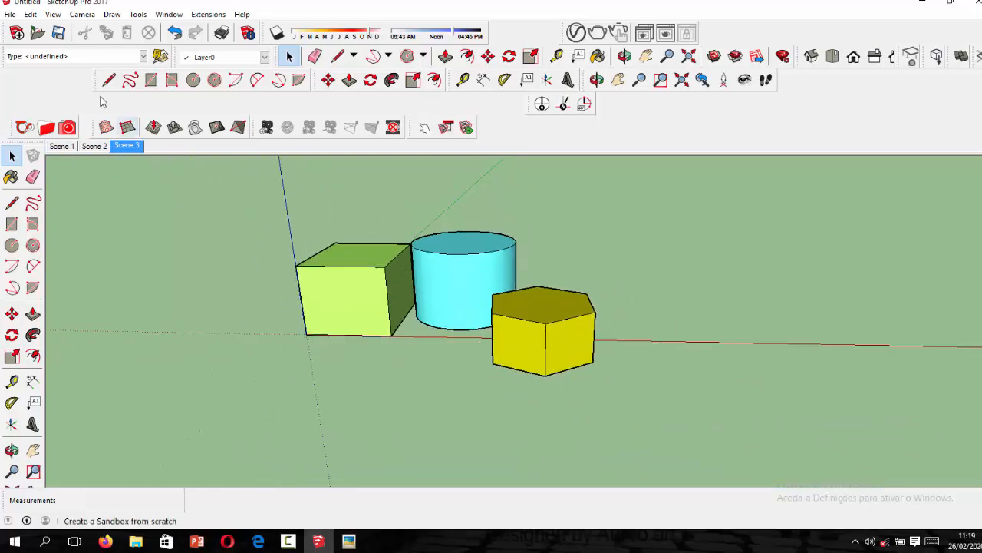
click(53, 14)
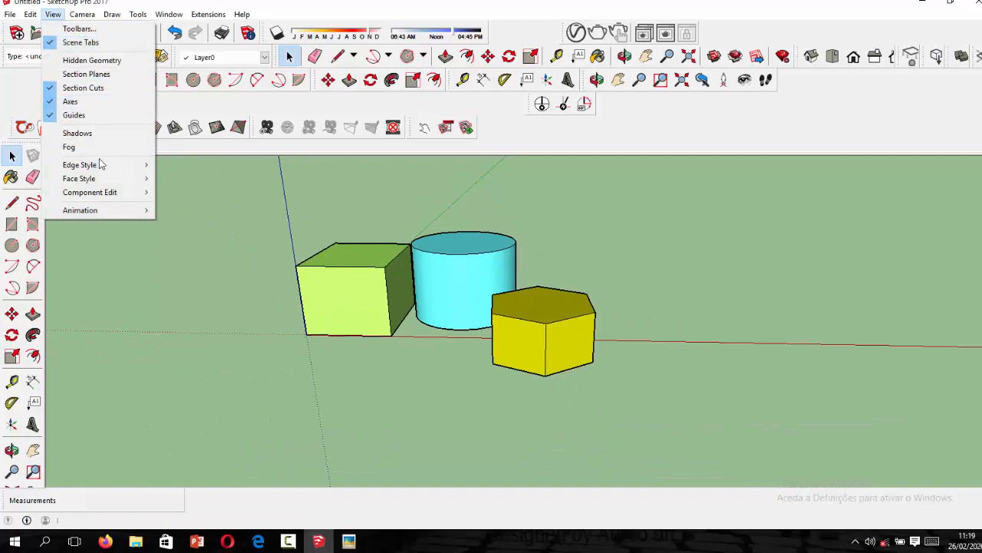
mouse_move(108, 210)
click(175, 217)
middle_drag(469, 364, 516, 361)
click(160, 146)
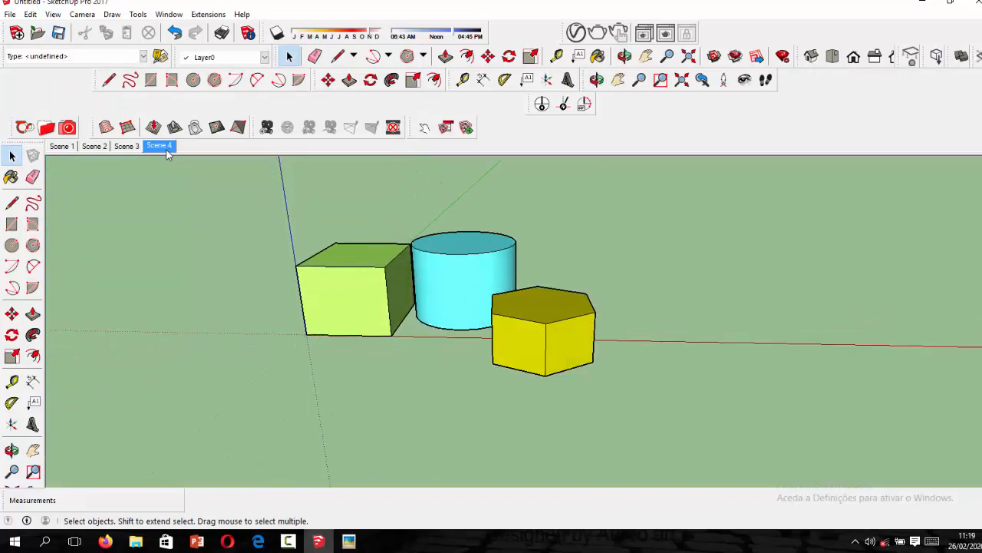
Switch back and forth among the four saved scenes to review their views, ending on Scene 4
click(127, 146)
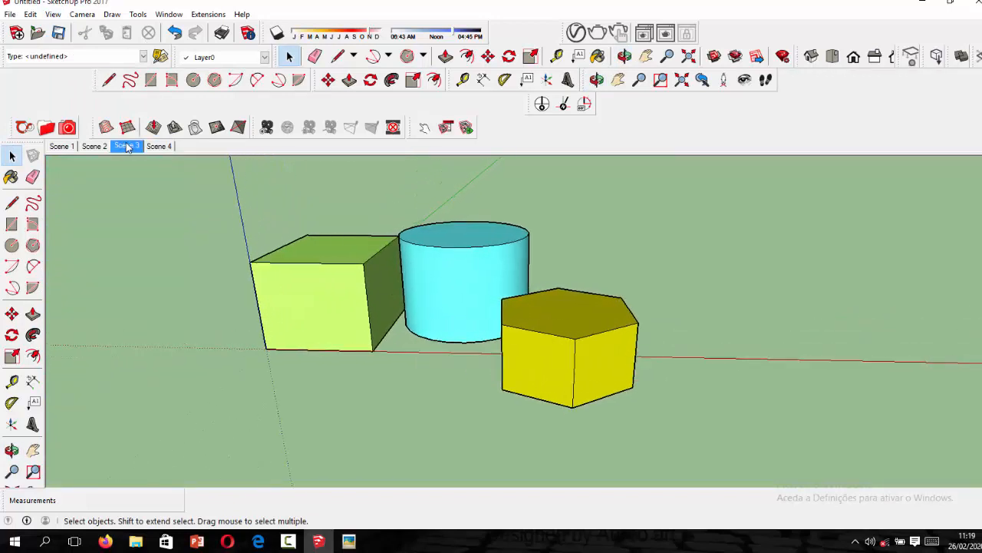
click(104, 147)
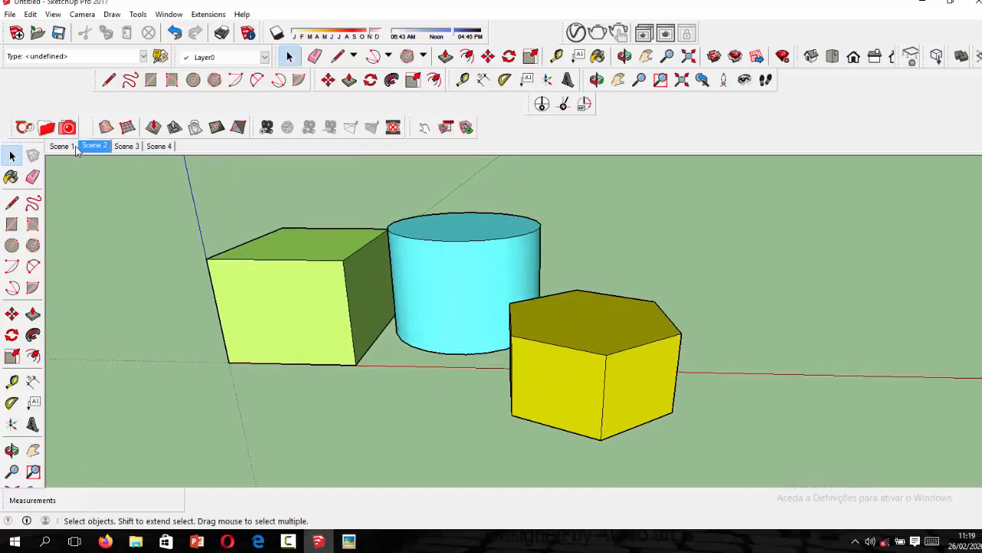
click(66, 149)
click(156, 148)
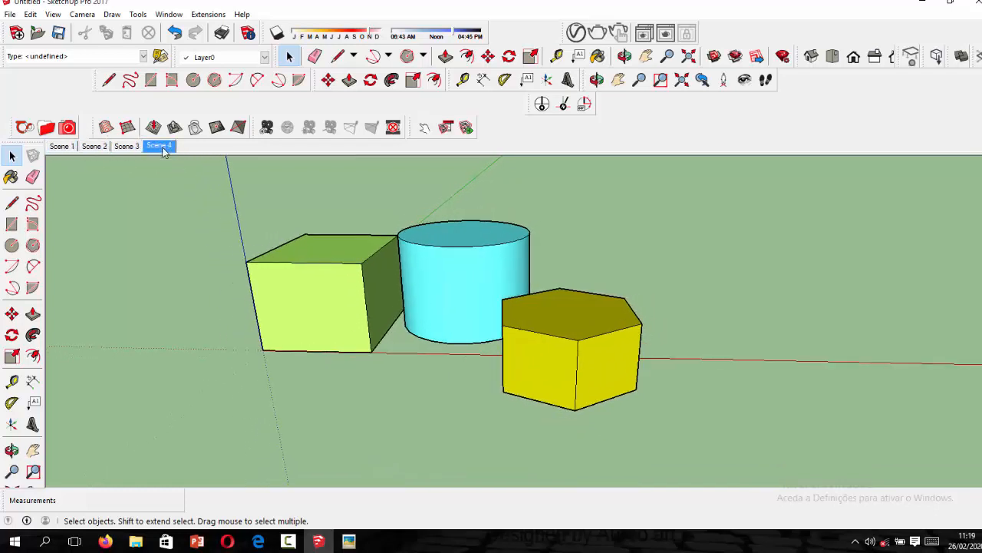
click(131, 147)
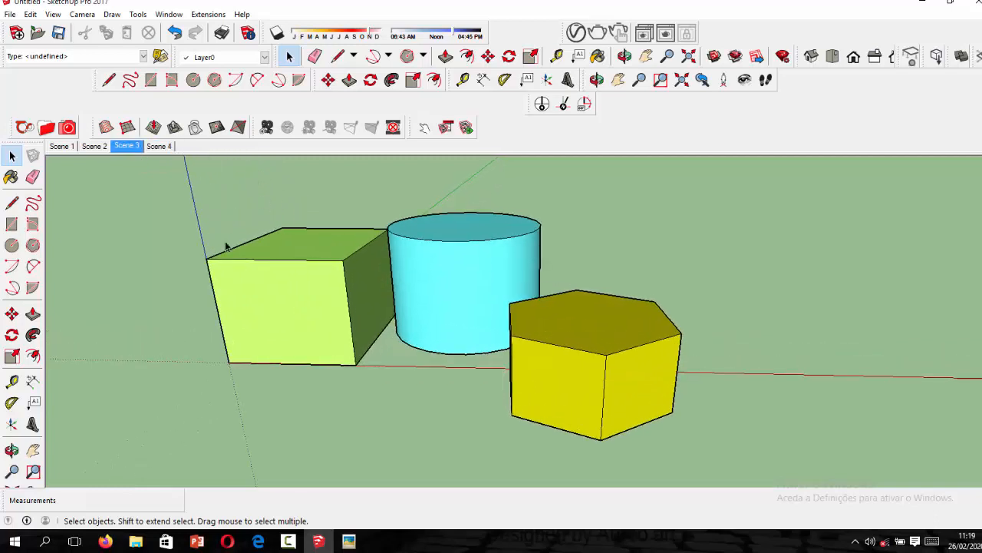
click(58, 147)
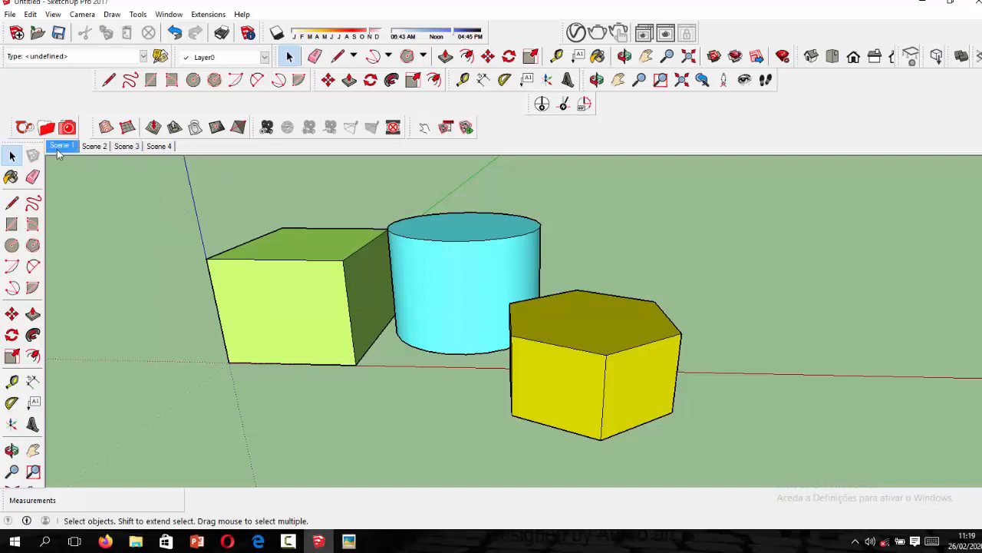
click(127, 147)
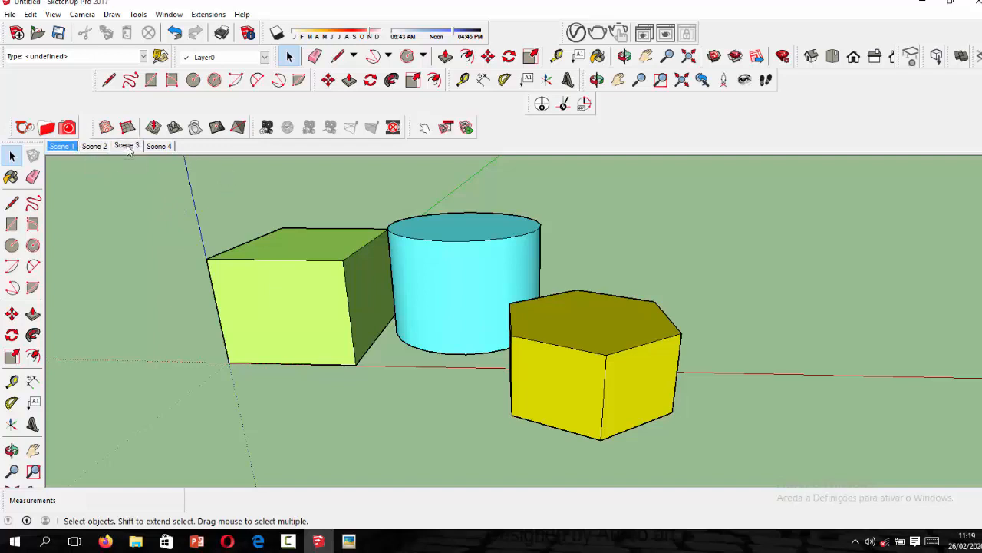
click(166, 149)
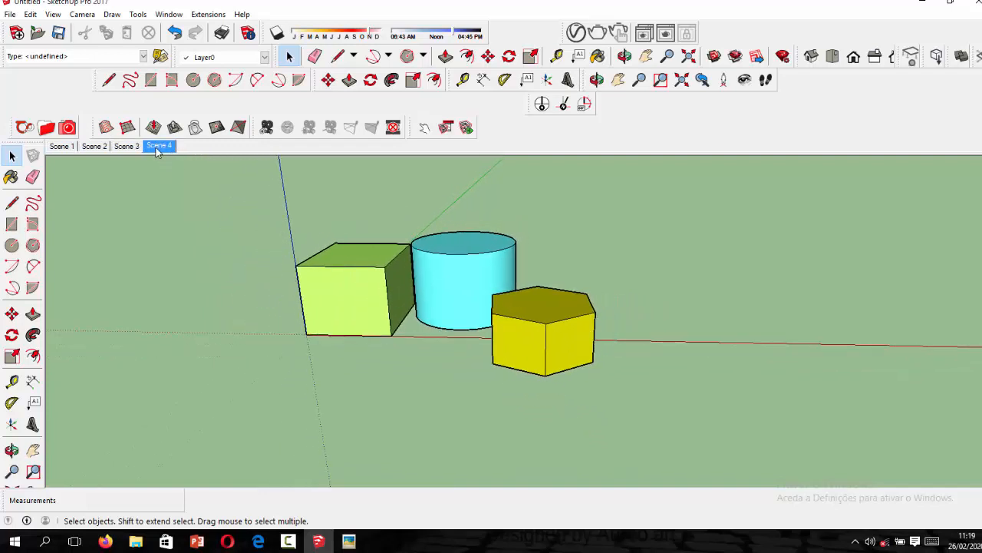
Start exporting the animation as an image set and choose the filme folder on drive C: as the location
click(10, 14)
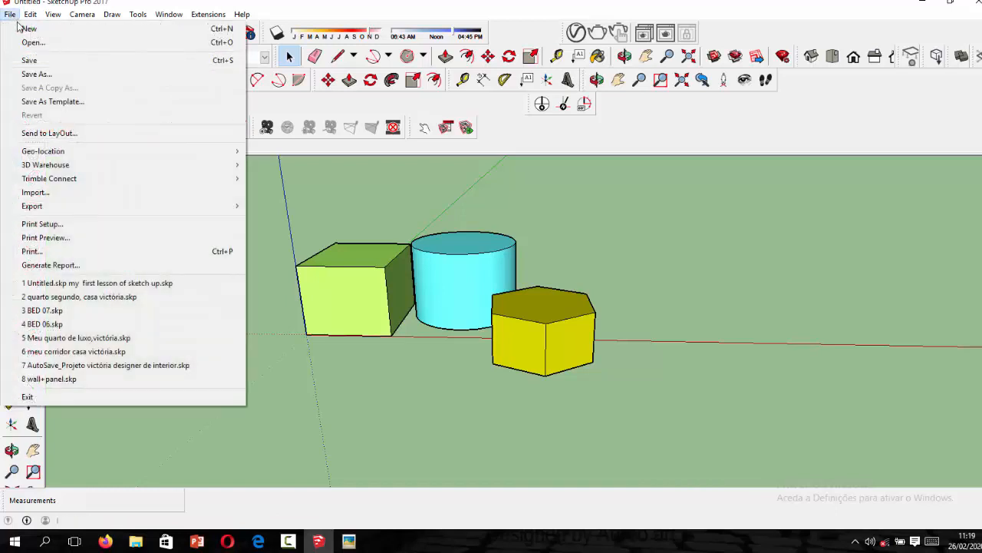
mouse_move(144, 209)
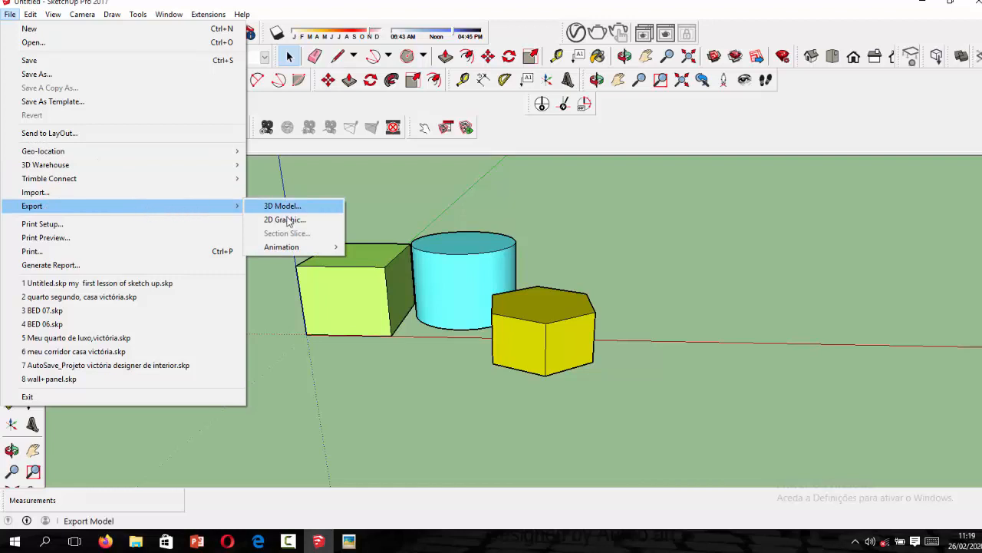
mouse_move(309, 250)
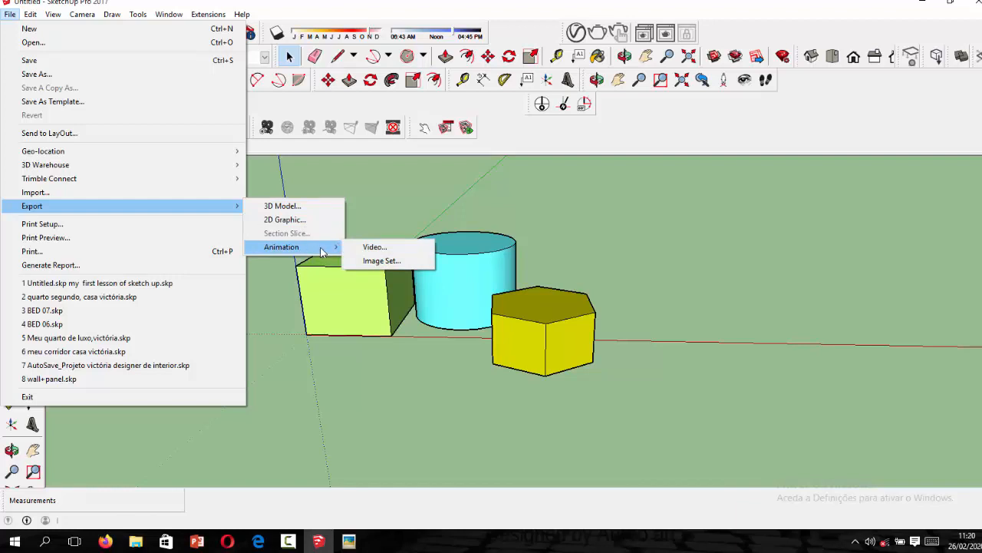
click(392, 262)
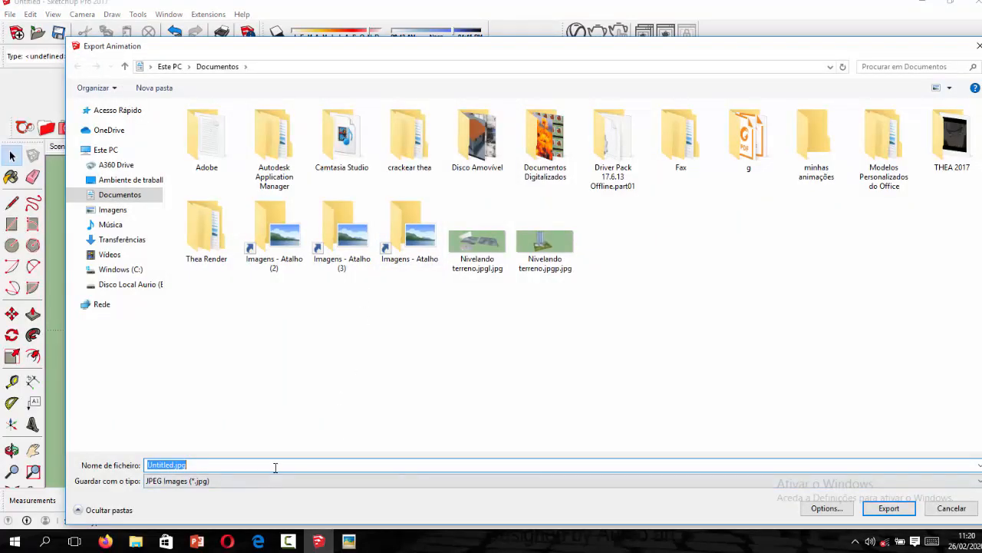
right_click(355, 295)
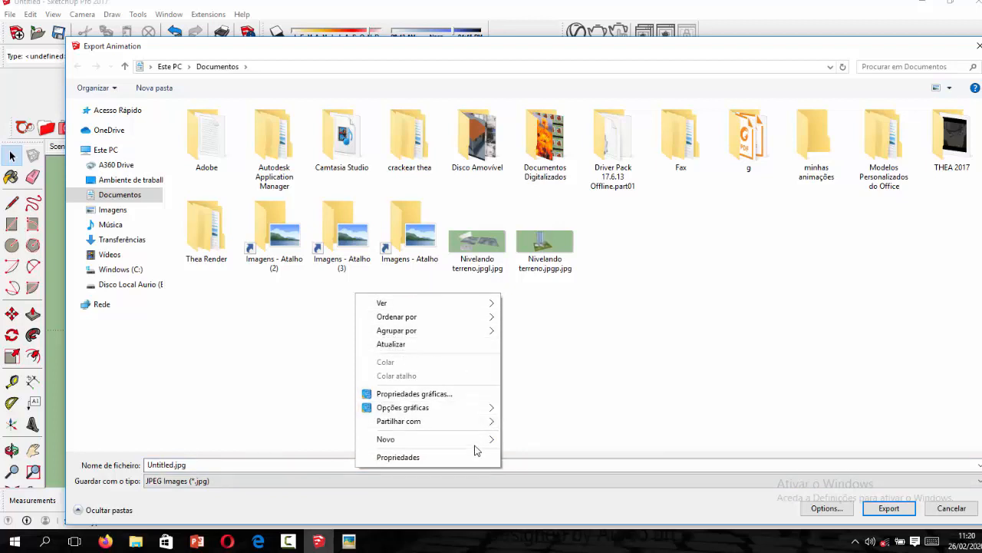
mouse_move(481, 440)
click(779, 337)
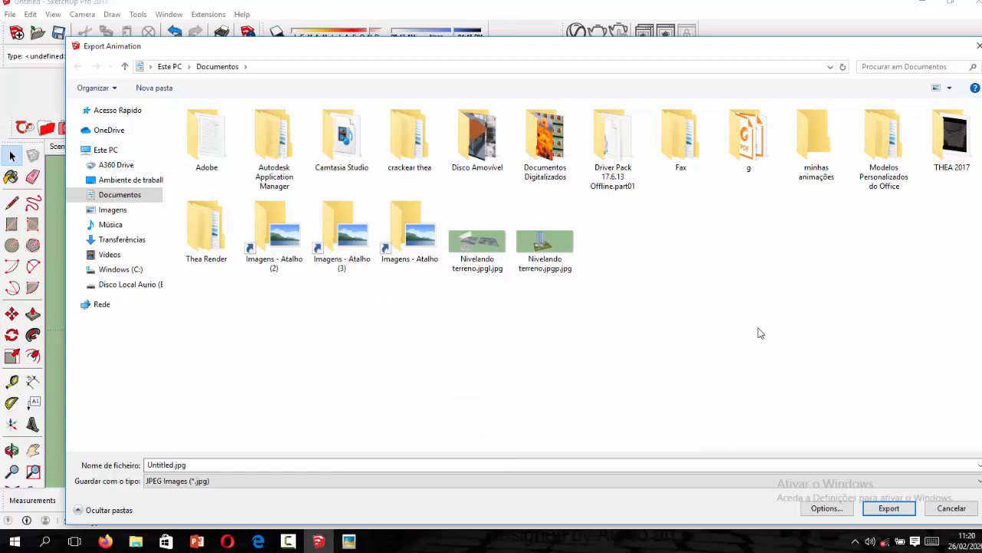
click(126, 271)
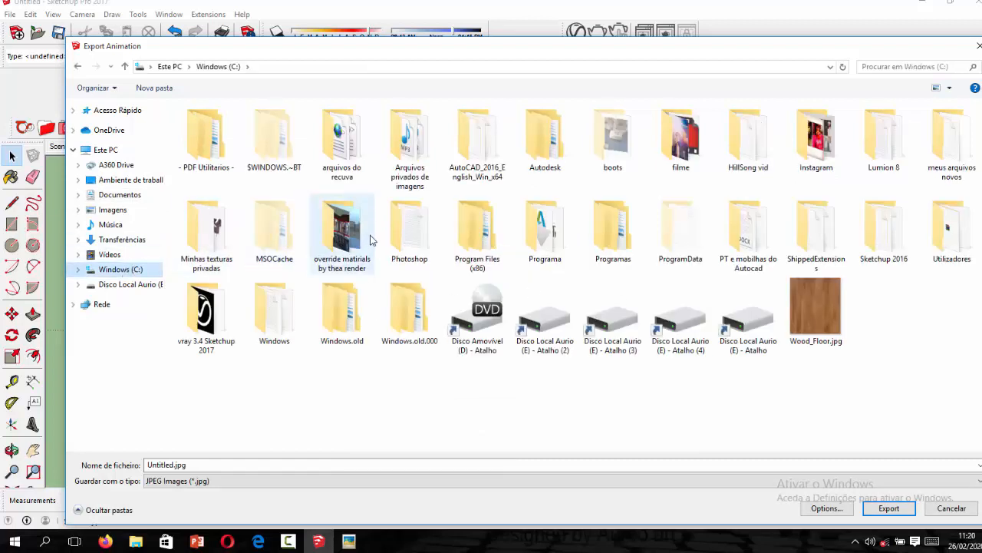
double_click(680, 153)
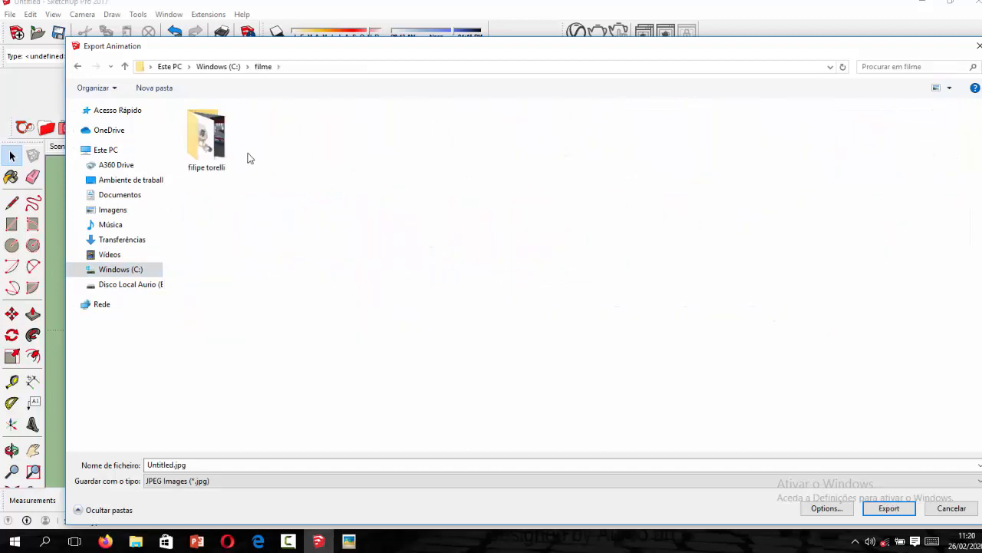
Create a folder named "sketch up images" inside filme and export the animation frames into it as JPEG images
right_click(478, 182)
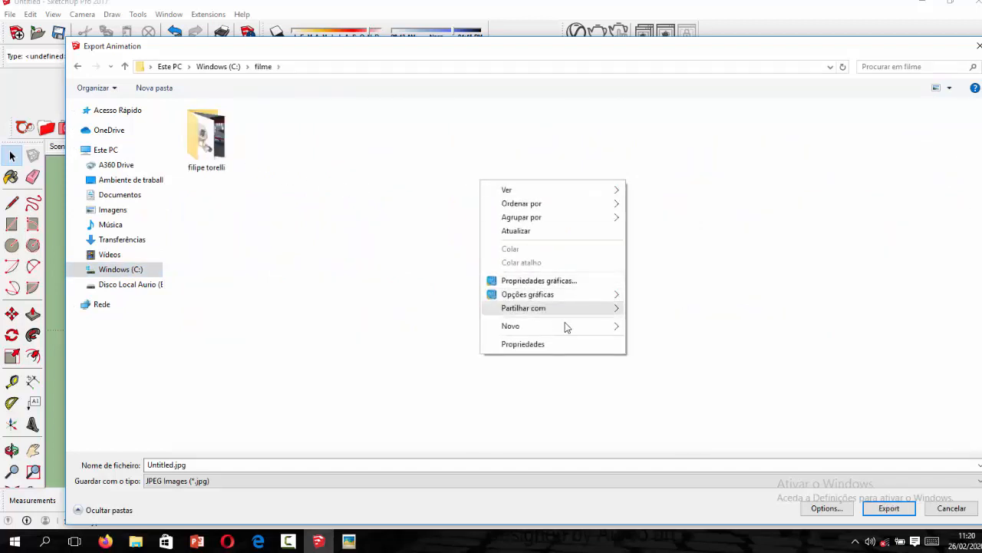
mouse_move(606, 335)
click(651, 325)
key(BackSpace)
text(sk)
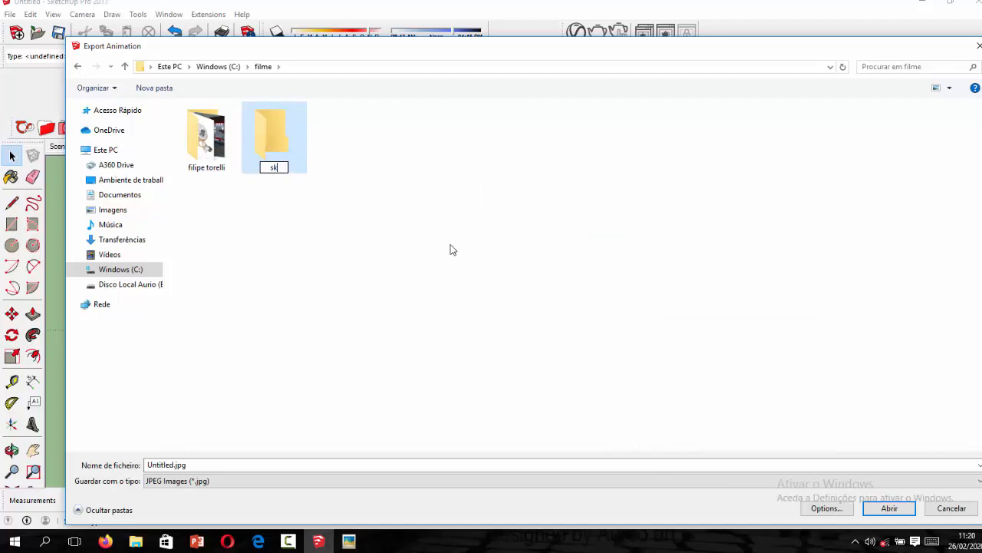
text(etch up images)
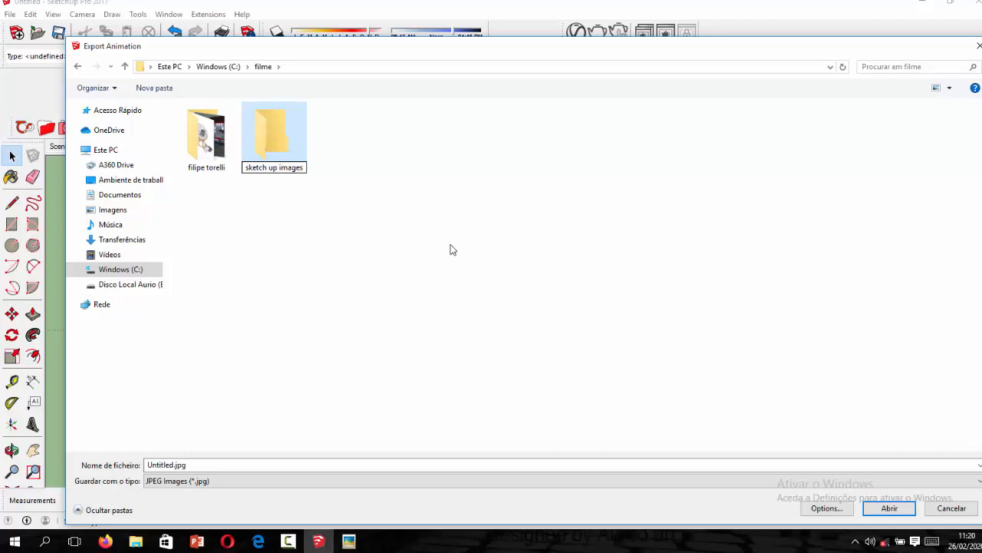
click(341, 163)
double_click(279, 150)
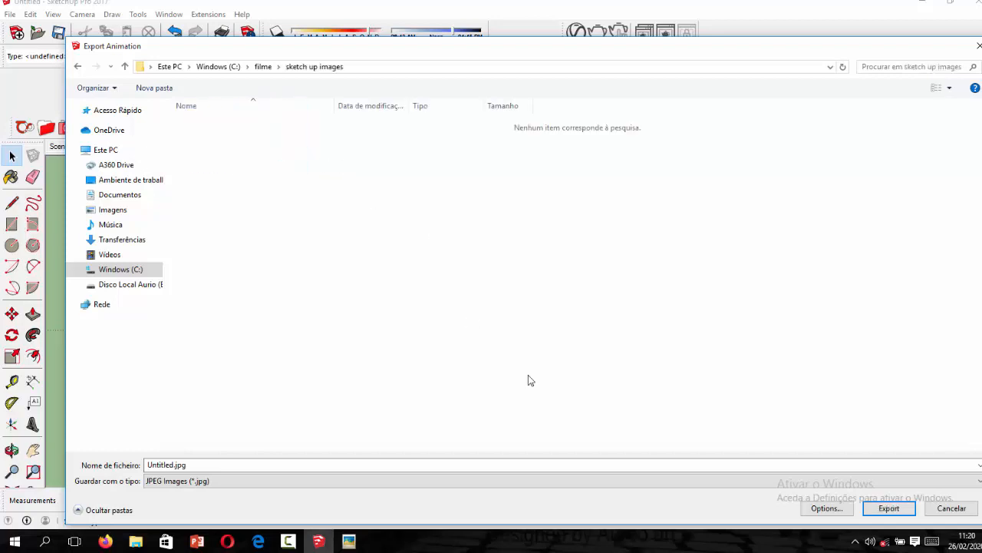
click(885, 508)
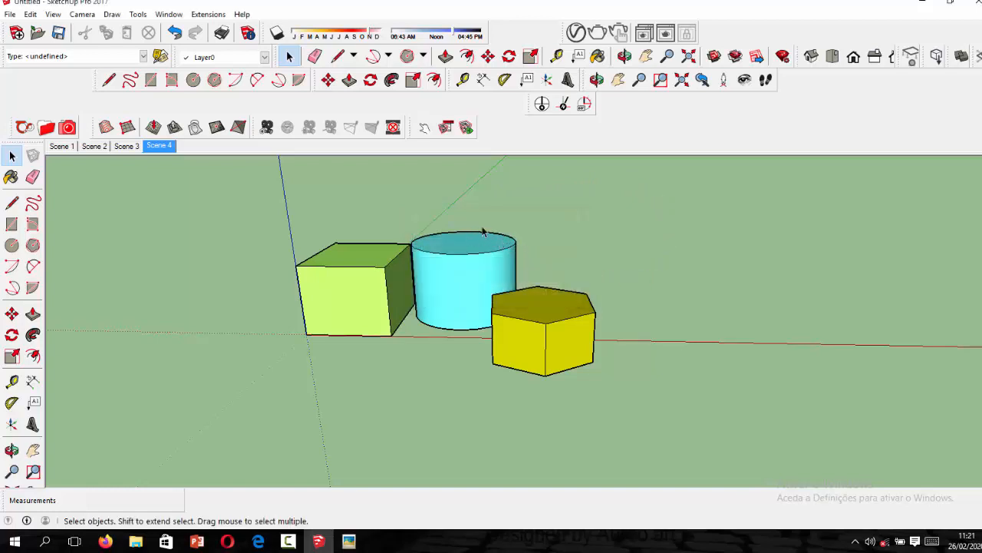
Switch to File Explorer, open the "sketch up images" folder in filme on drive C:, and look through the exported frames
click(922, 2)
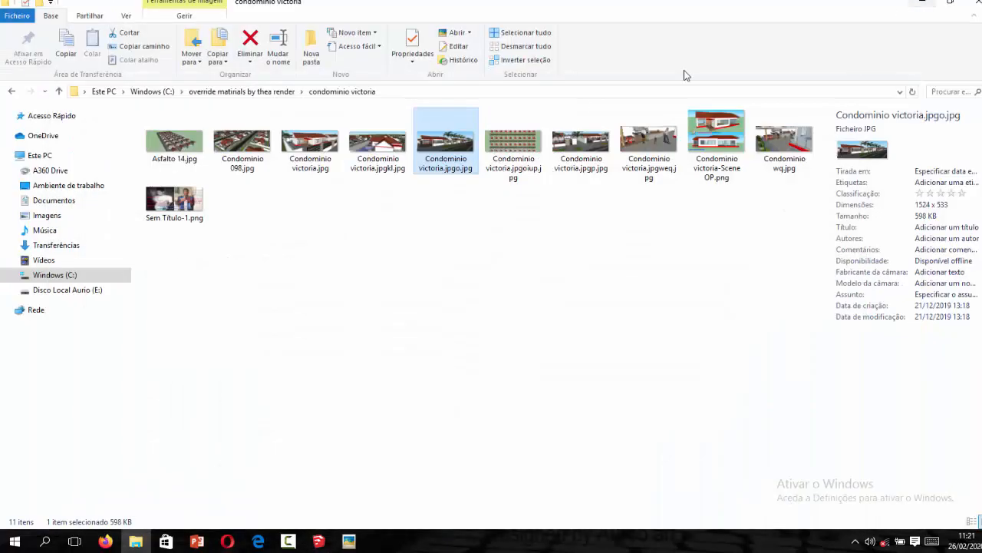
click(61, 264)
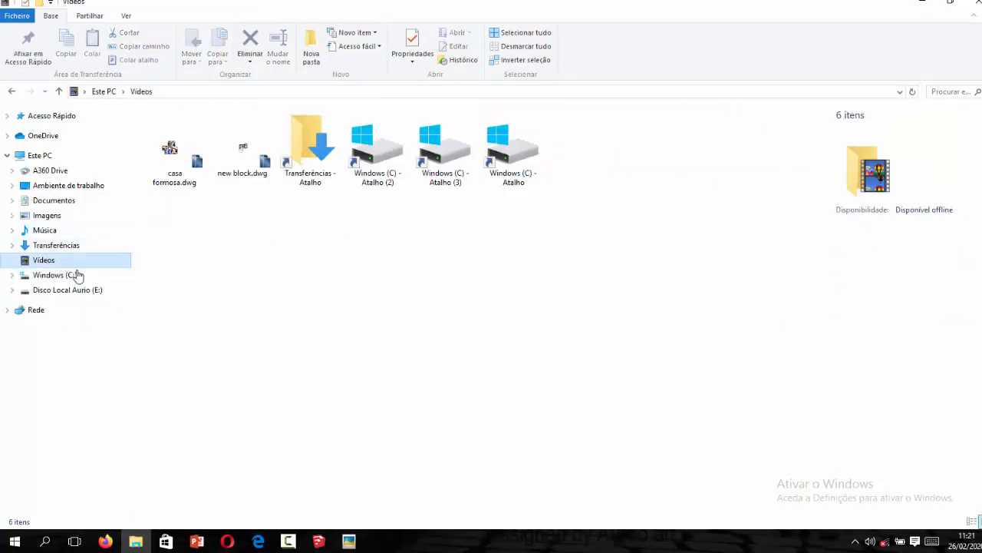
click(77, 274)
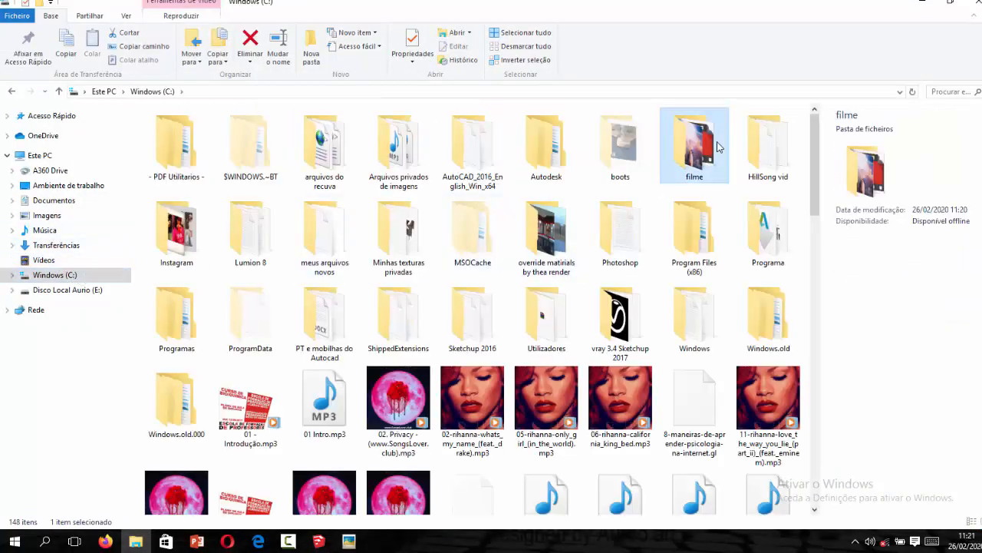
double_click(695, 146)
double_click(241, 169)
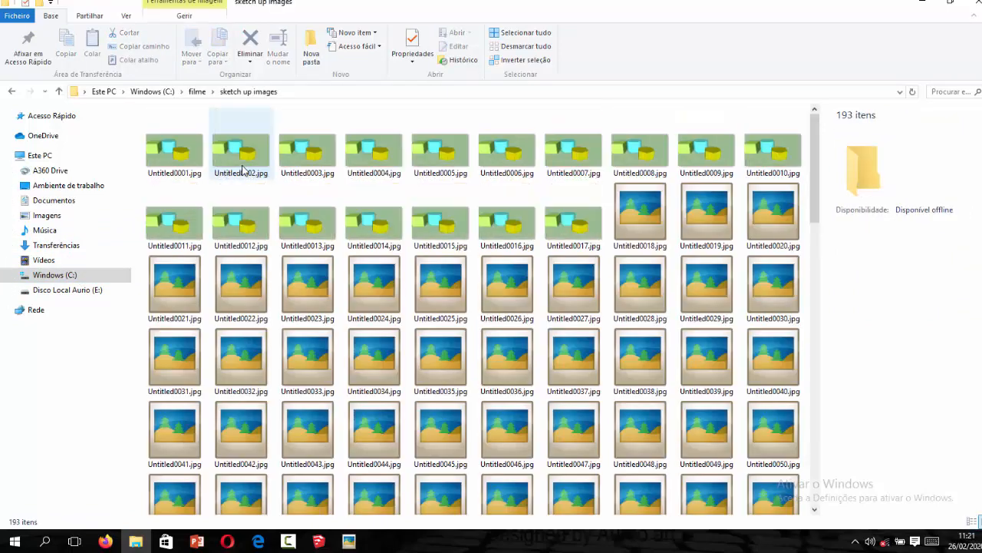
scroll(493, 233, down, 15)
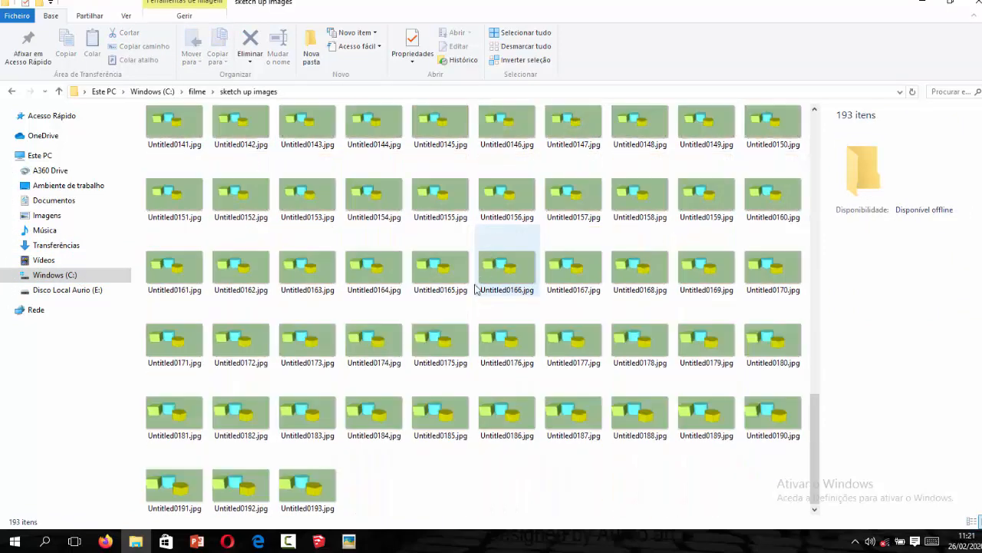
scroll(488, 261, up, 15)
View several exported frames at full size, including Untitled0004.jpg, Untitled0094.jpg and Untitled0009.jpg, closing each one after inspecting it
double_click(201, 160)
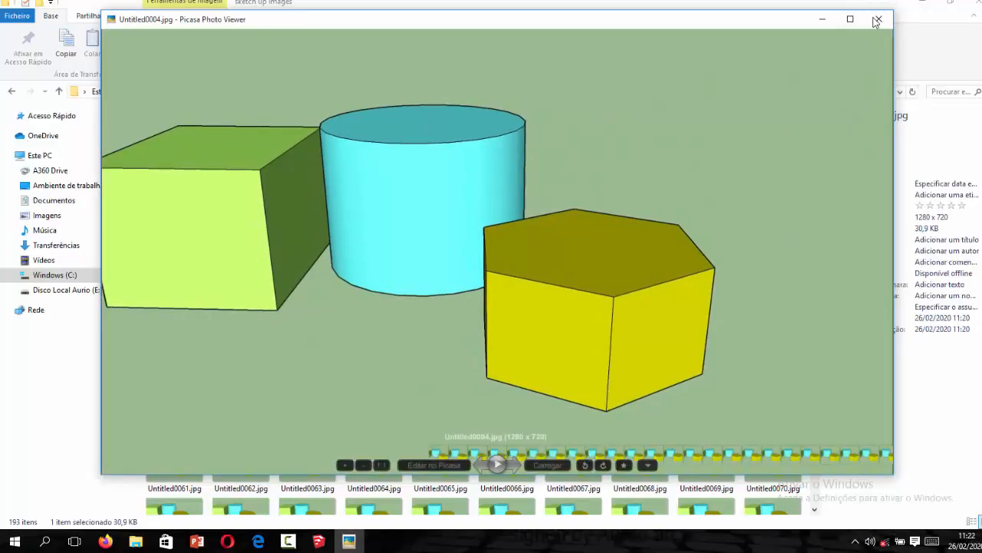
click(877, 20)
double_click(387, 300)
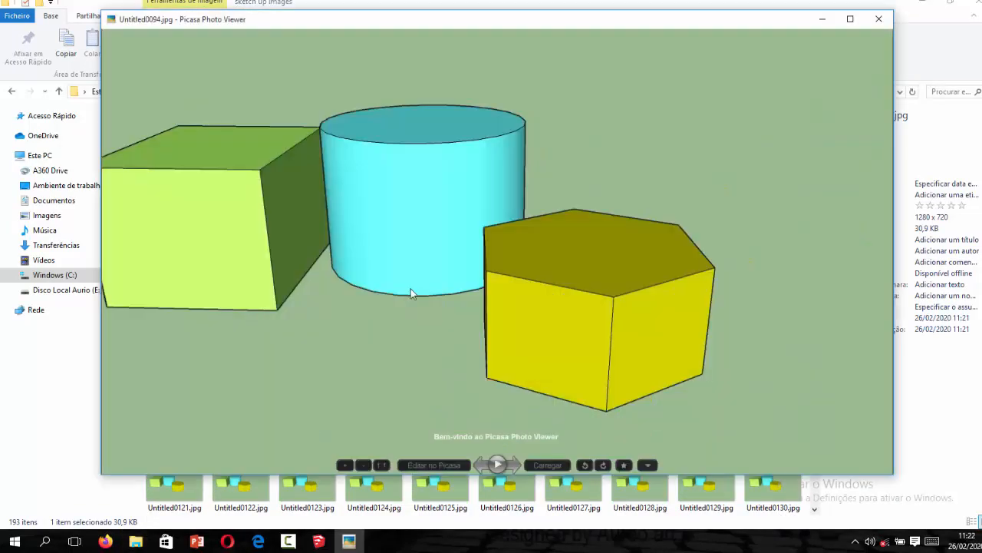
click(879, 18)
scroll(801, 287, up, 3)
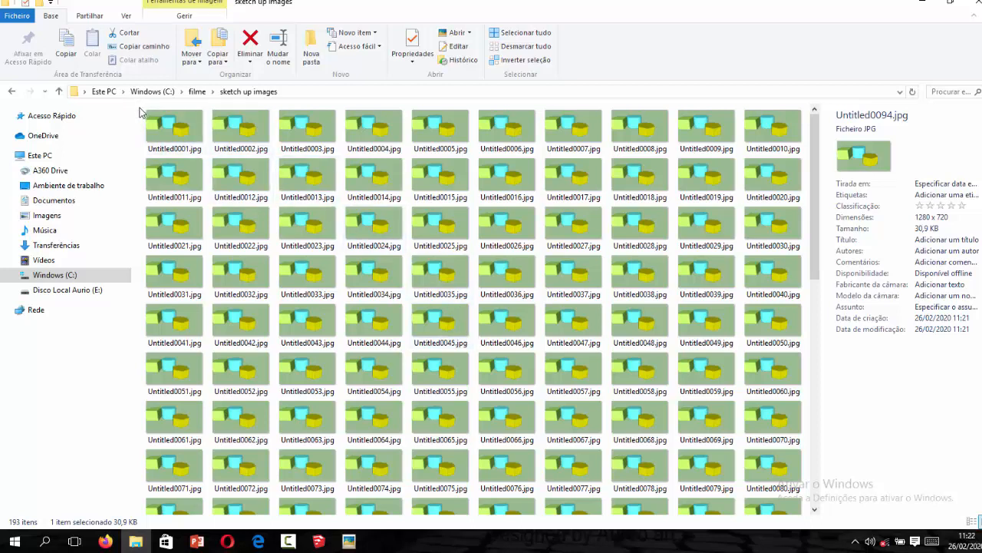
double_click(158, 125)
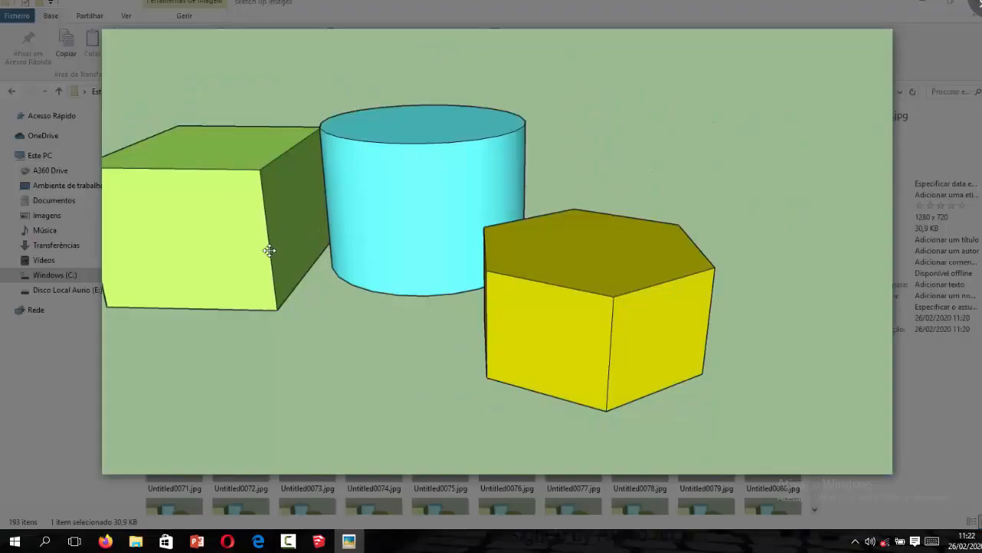
click(901, 221)
double_click(528, 190)
click(944, 125)
click(720, 151)
double_click(720, 152)
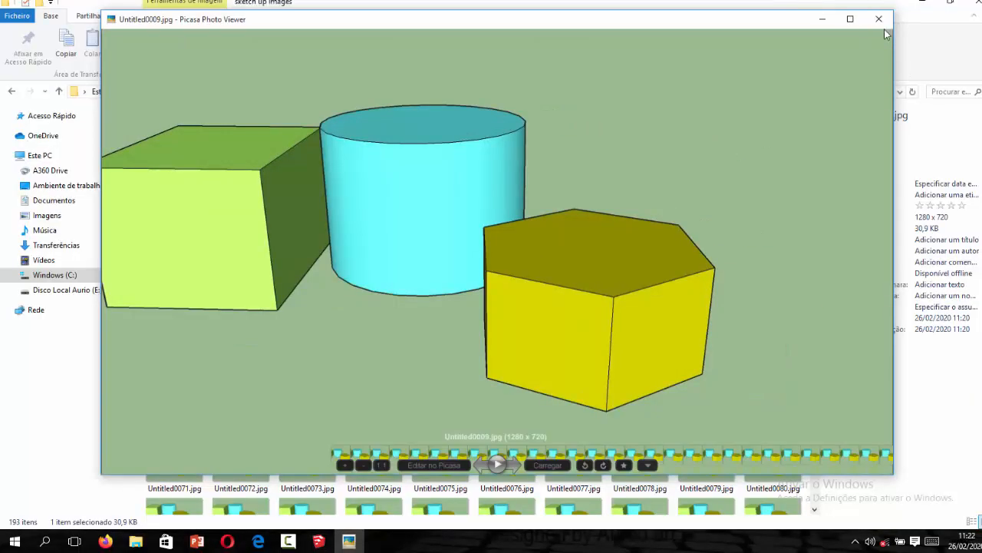
key(Escape)
scroll(565, 251, down, 3)
Return to the filme folder and delete the "sketch up images" folder
key(alt+Left)
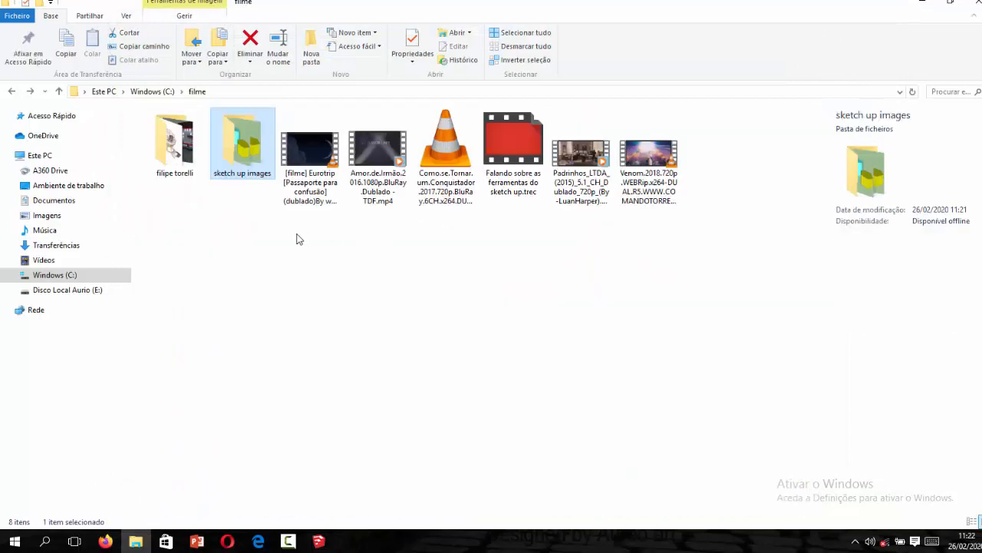
double_click(256, 173)
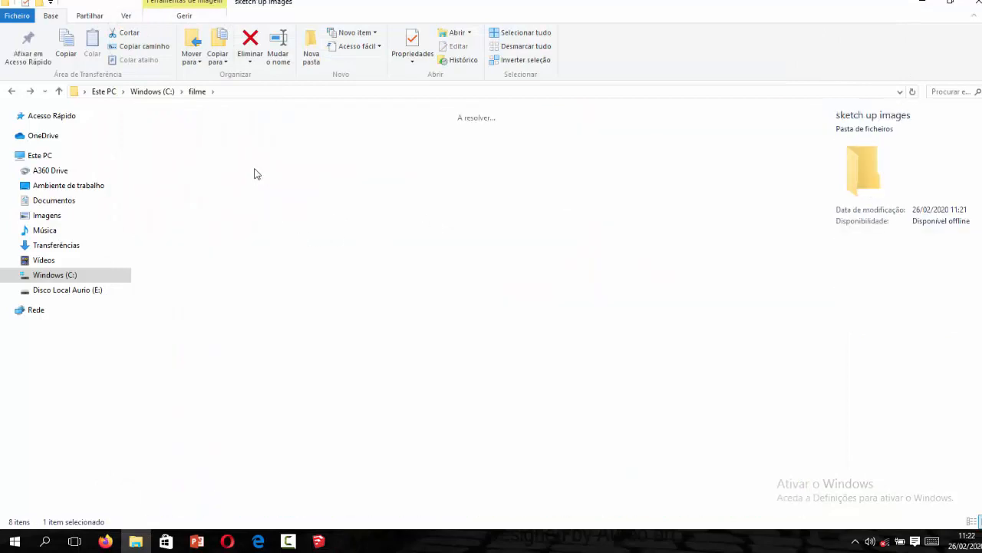
key(alt+Left)
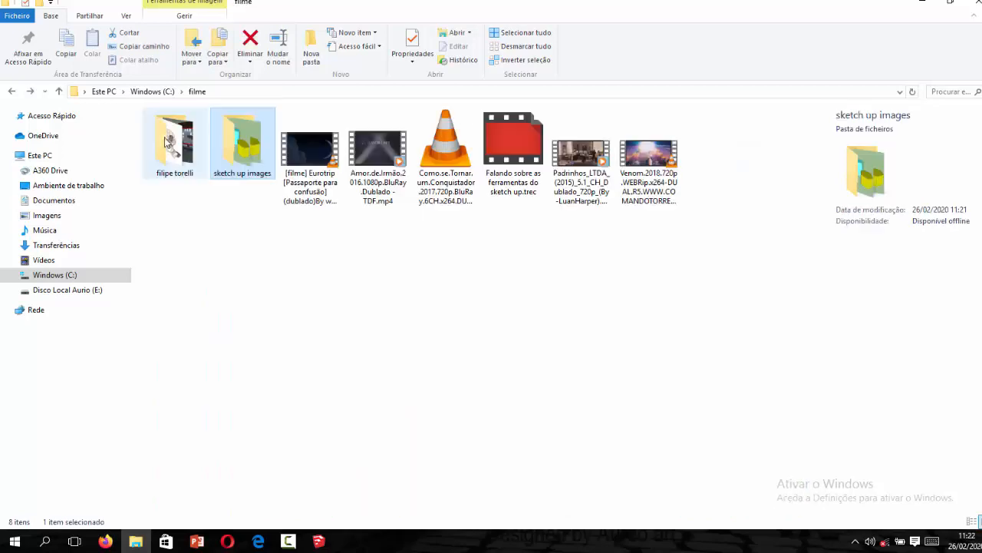
right_click(267, 156)
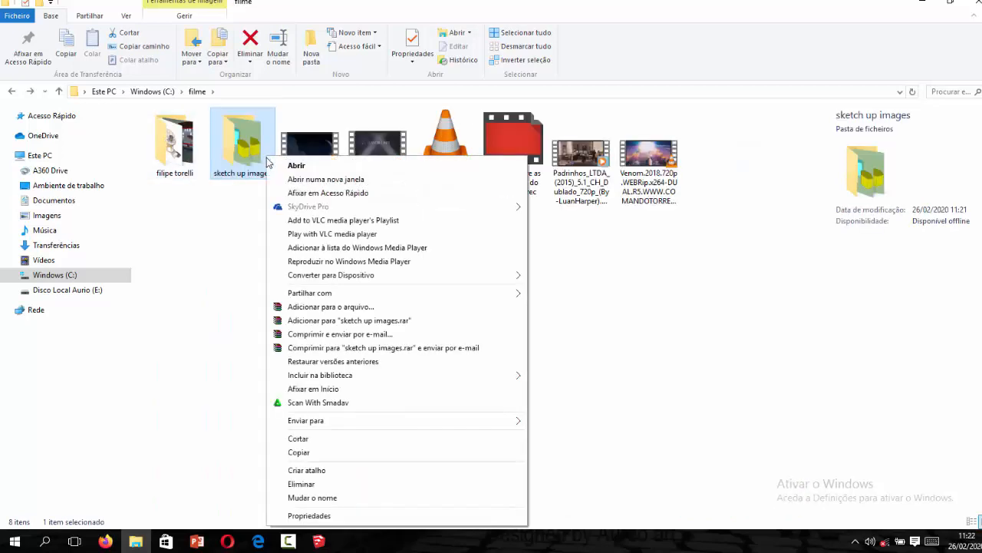
click(402, 485)
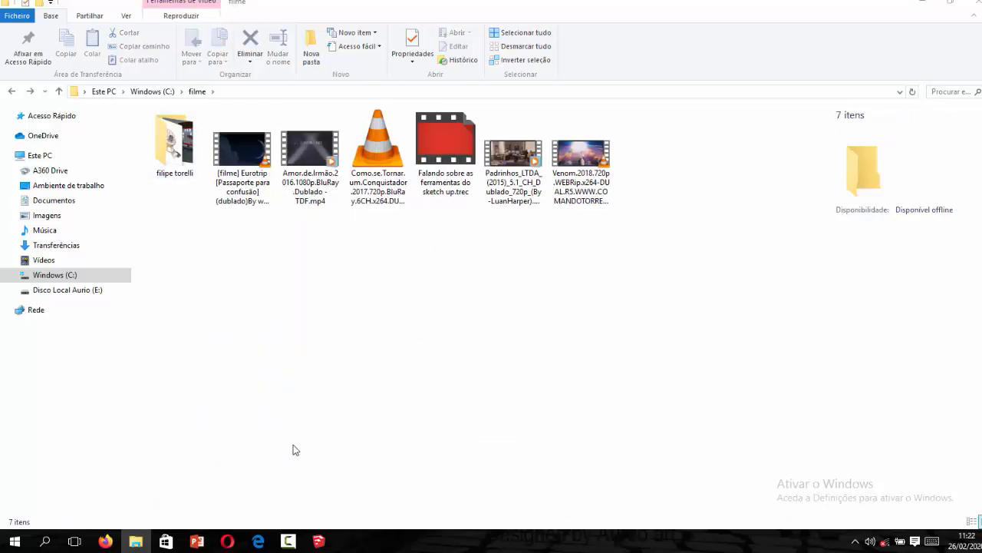
Switch to SketchUp and compare the saved views of Scene 3 and Scene 4
click(319, 541)
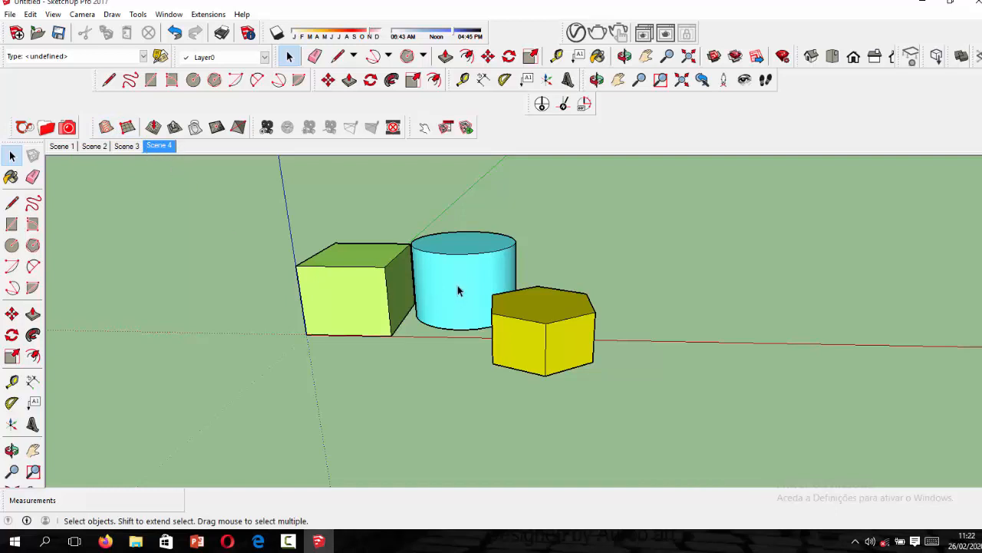
scroll(473, 247, up, 3)
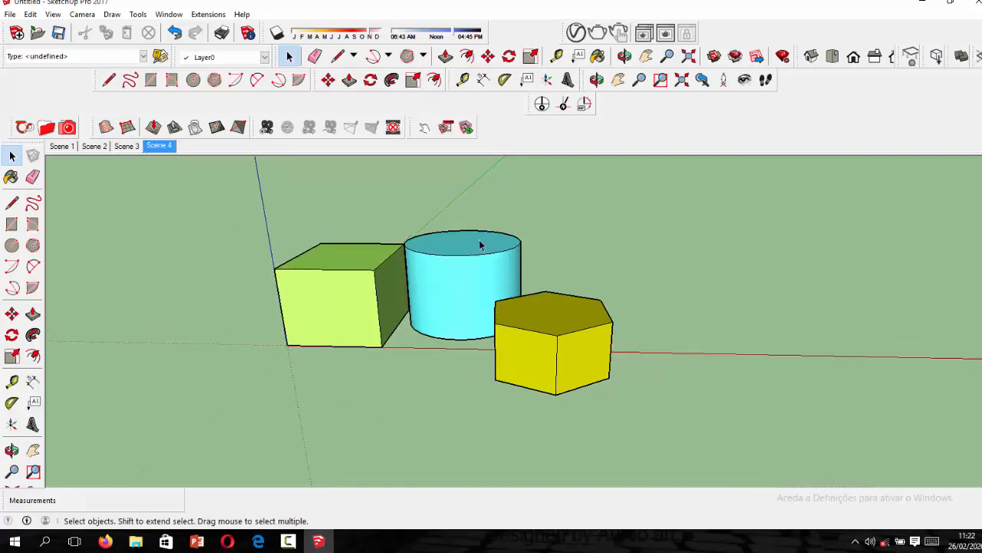
scroll(446, 308, down, 1)
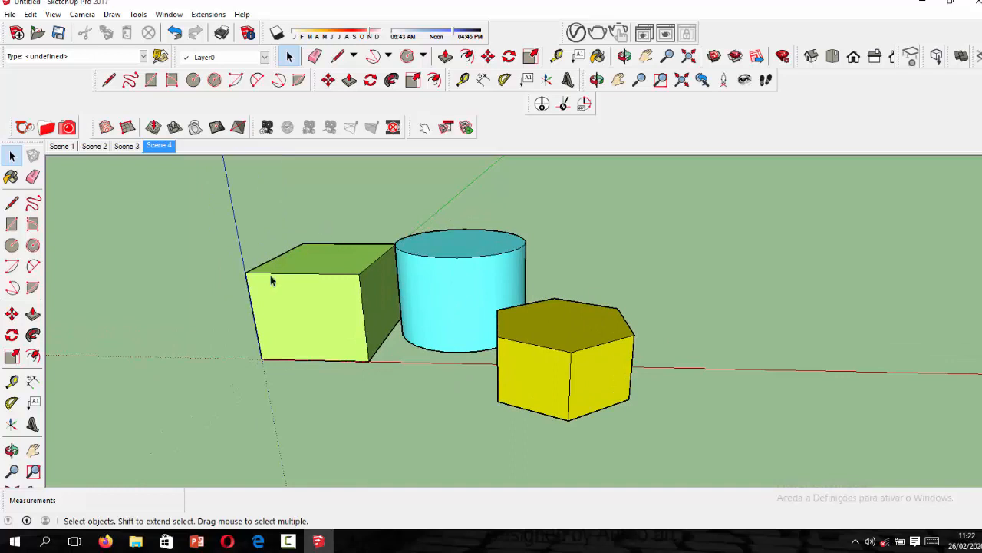
click(130, 146)
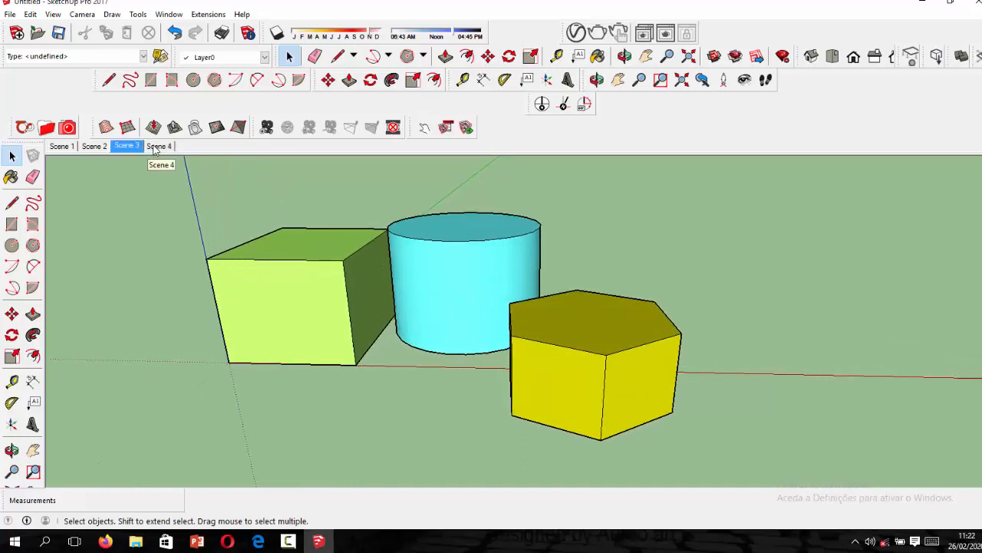
click(156, 146)
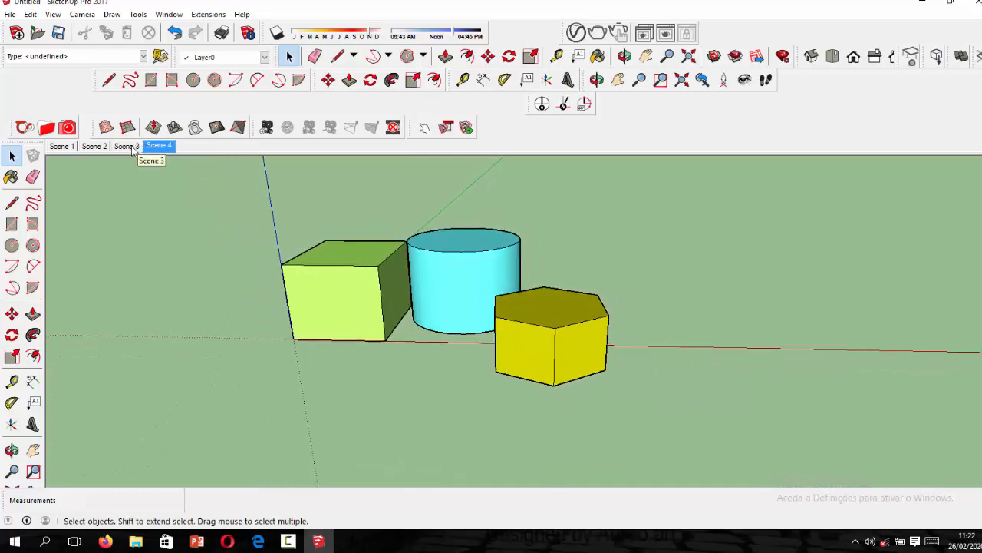
click(129, 146)
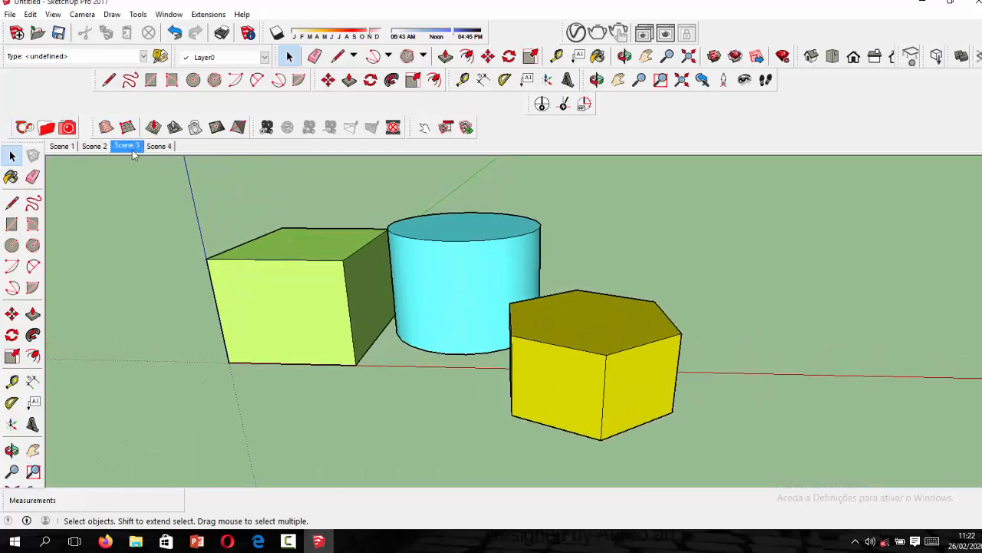
Export the Scene 4 view as a 2D JPEG image named Untitled.jpg into the "Case victória designer de interior" folder in Imagens
click(159, 147)
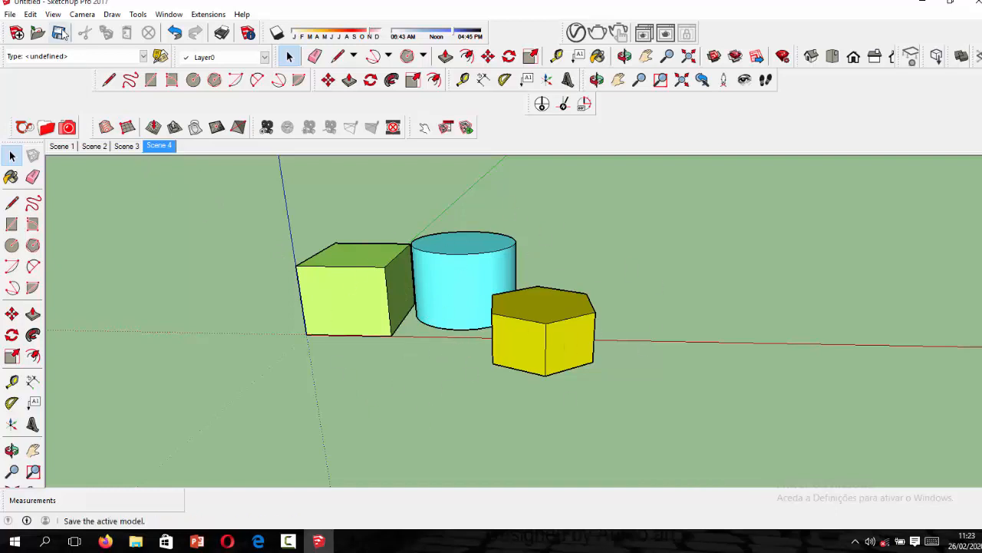
click(10, 14)
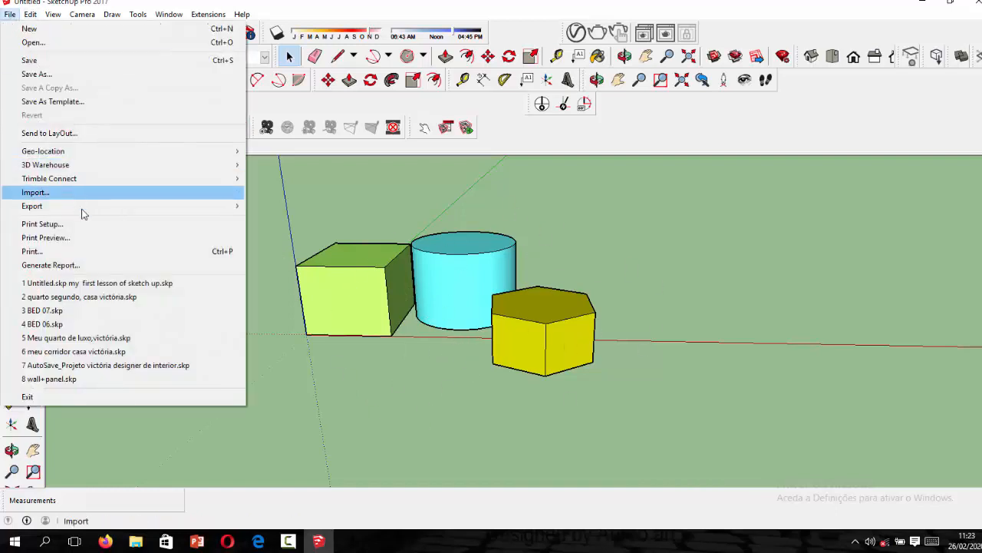
mouse_move(102, 202)
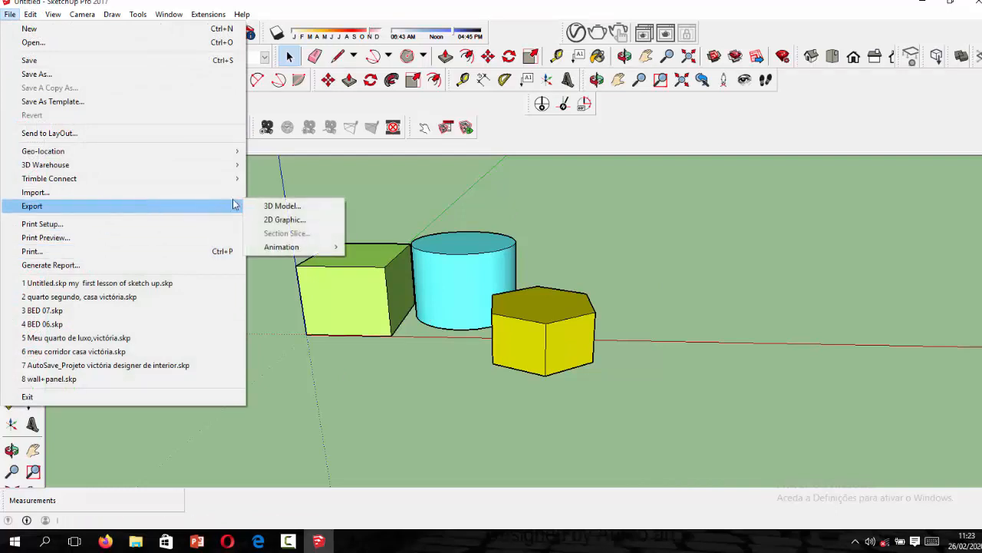
click(299, 222)
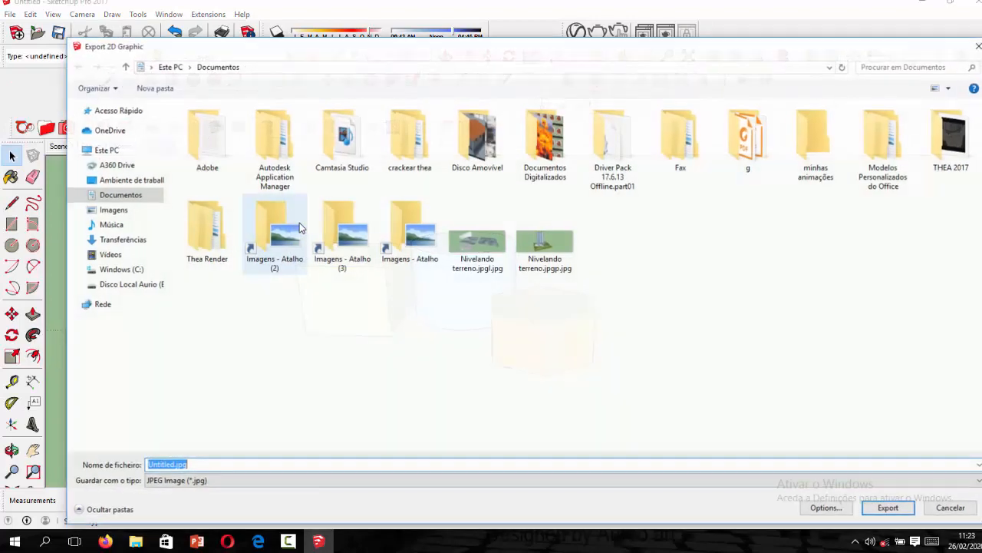
click(122, 210)
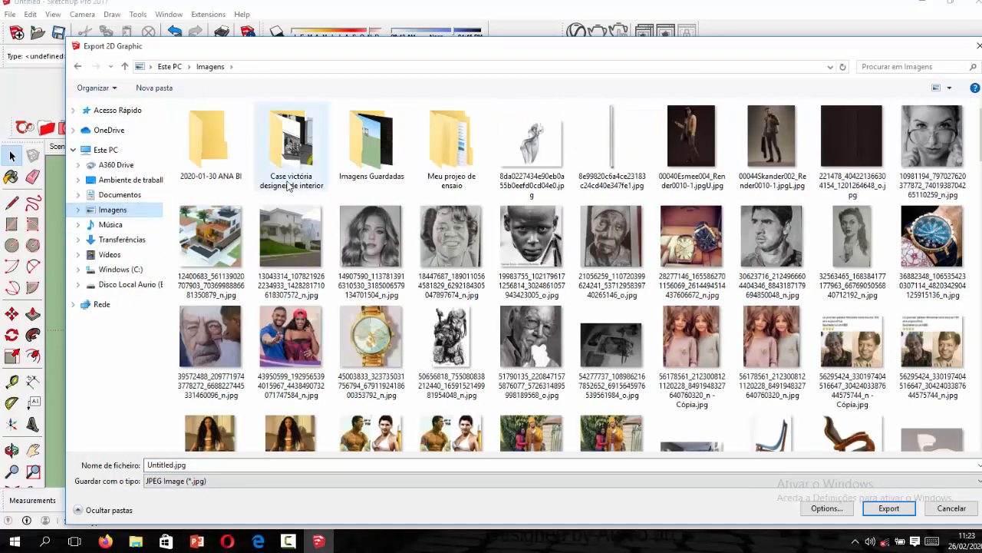
double_click(288, 185)
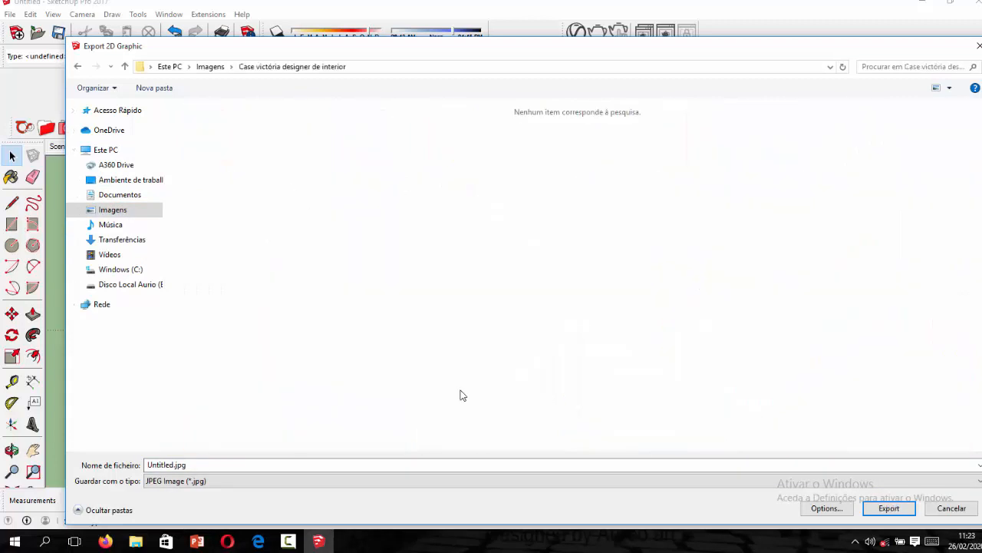
click(888, 508)
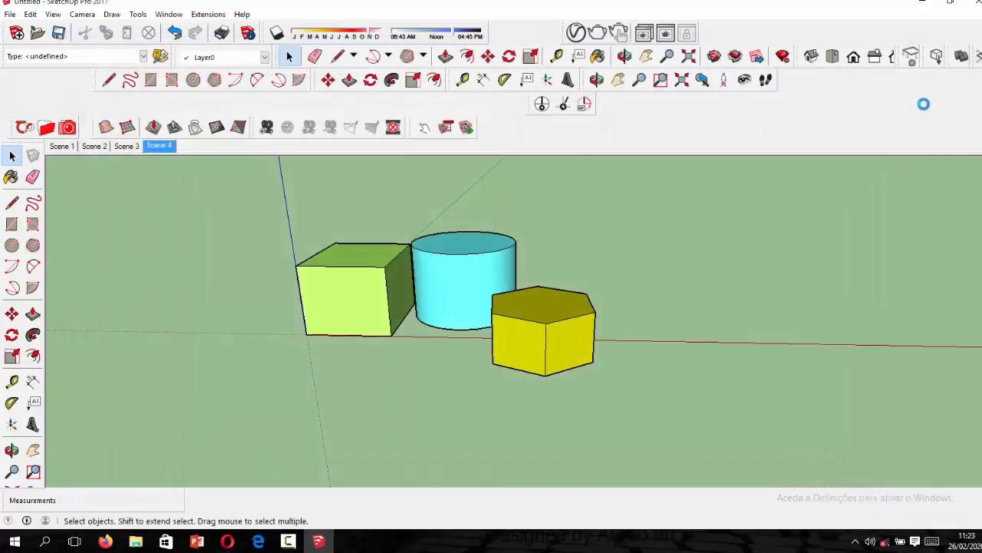
Switch to File Explorer and view the exported Untitled.jpg in the "Case victória designer de interior" folder in Imagens, minimizing the viewer when done
click(927, 4)
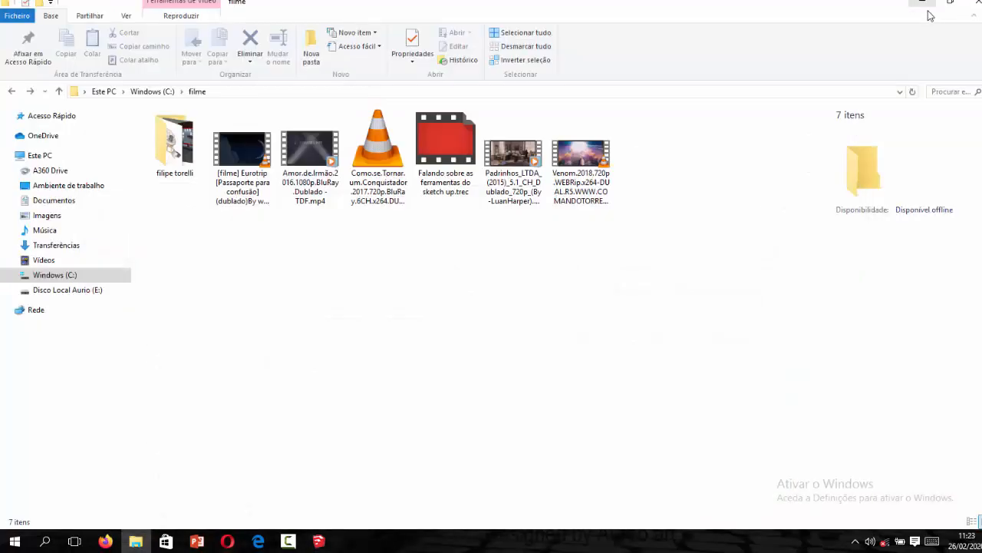
click(44, 215)
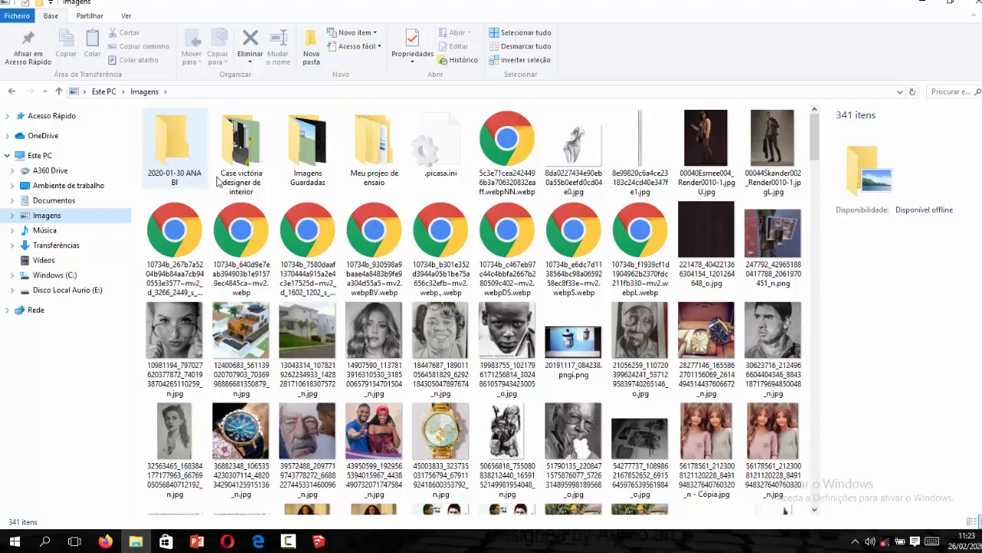
double_click(241, 150)
double_click(442, 165)
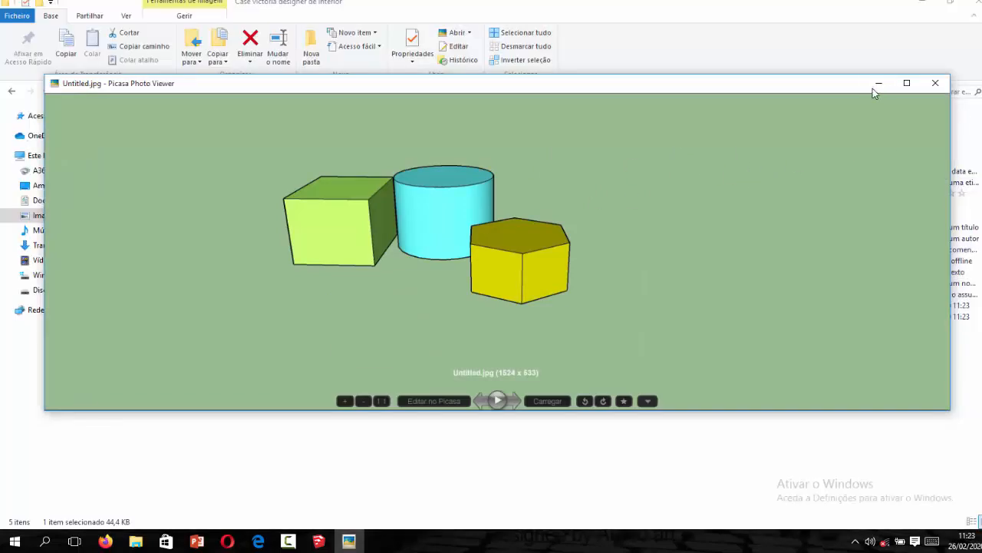
click(873, 83)
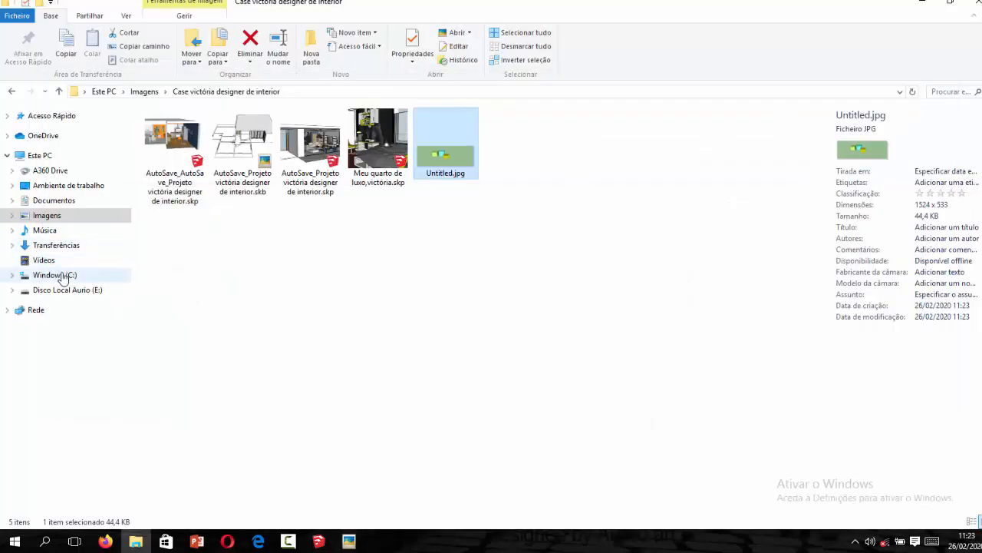
View Sem Título-1.png from the comparação folder inside "override matirials by thea render" on drive C:, and close the image
click(54, 274)
click(531, 260)
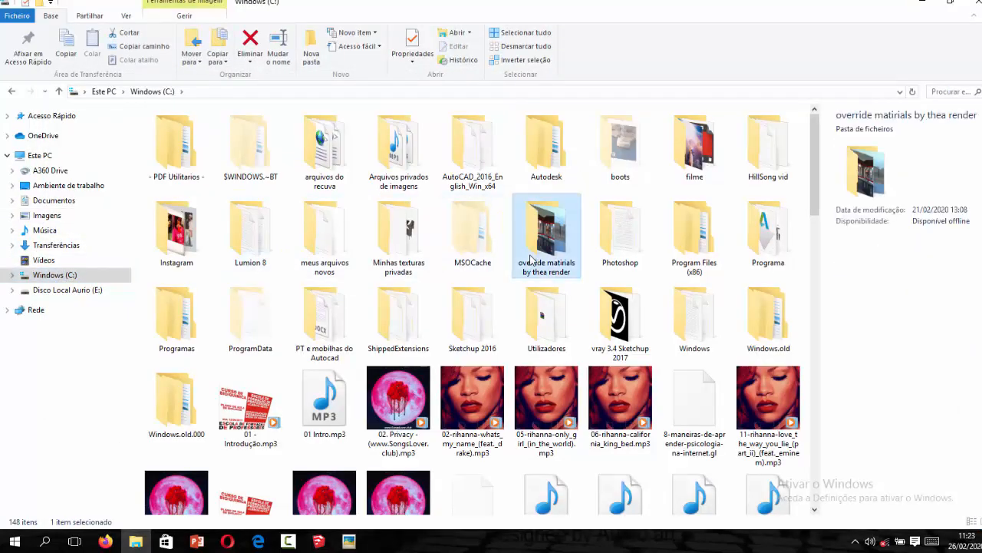
double_click(530, 260)
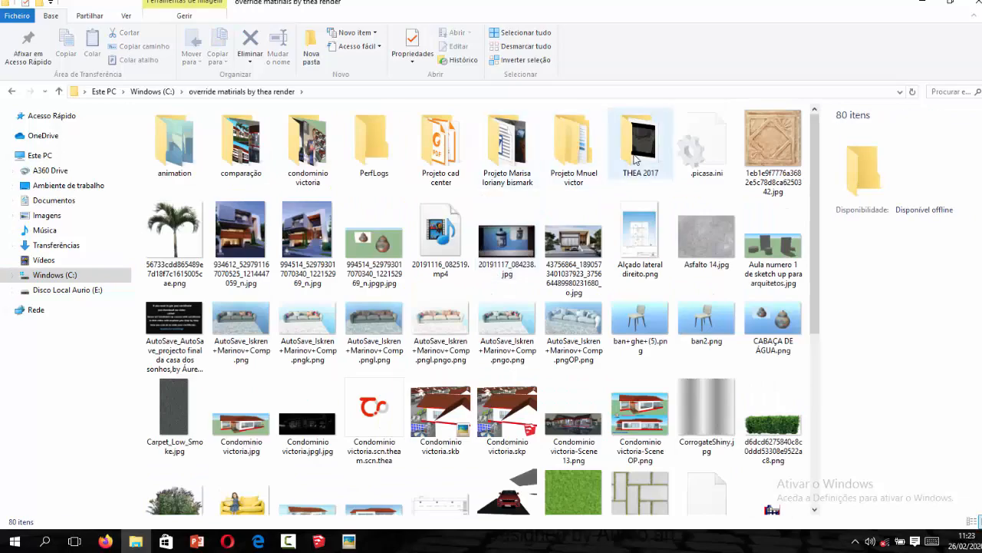
double_click(412, 169)
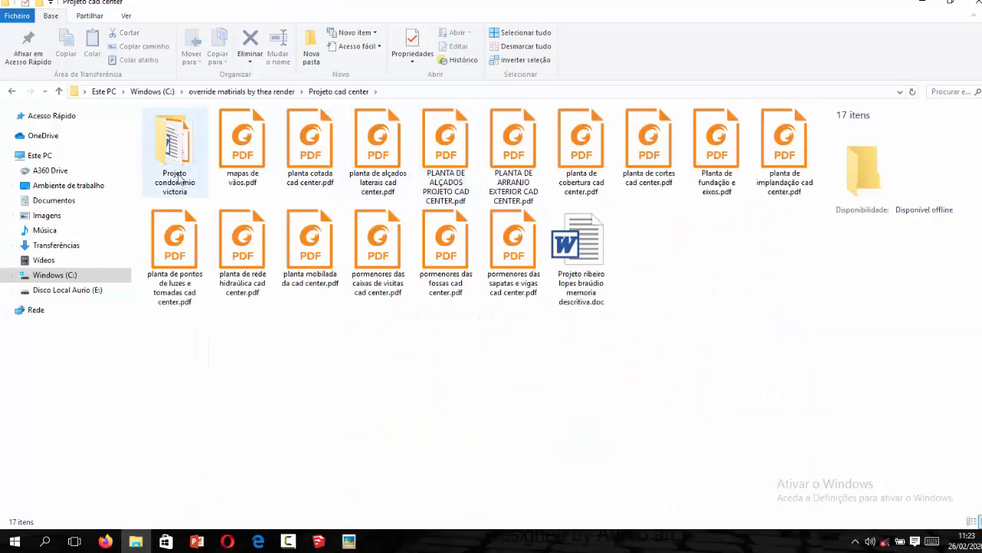
key(alt+Left)
double_click(261, 171)
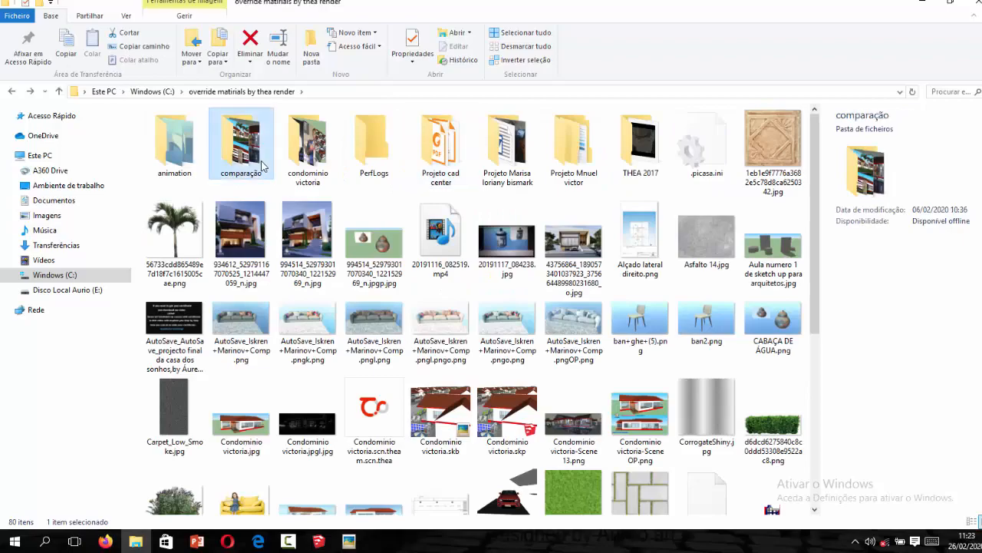
double_click(576, 132)
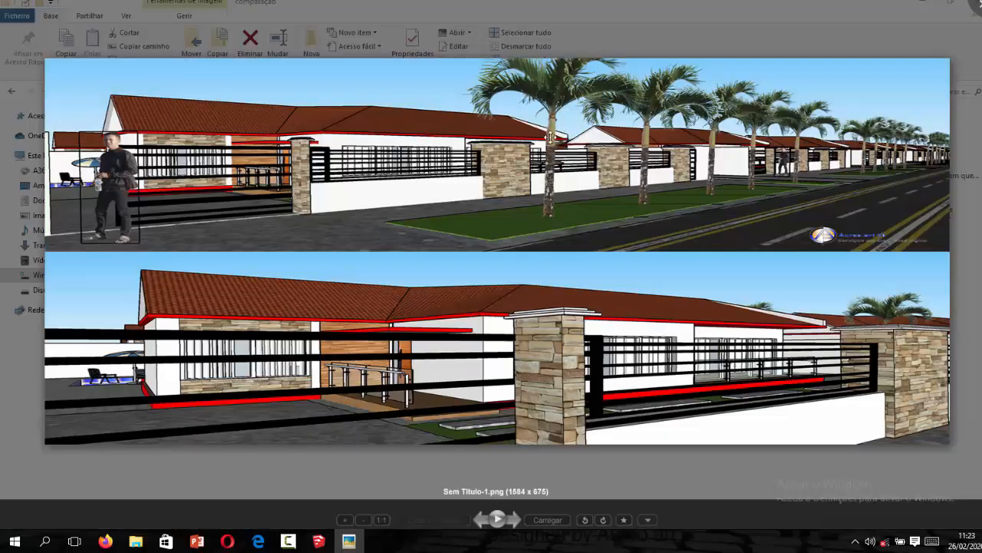
drag(535, 142, 522, 132)
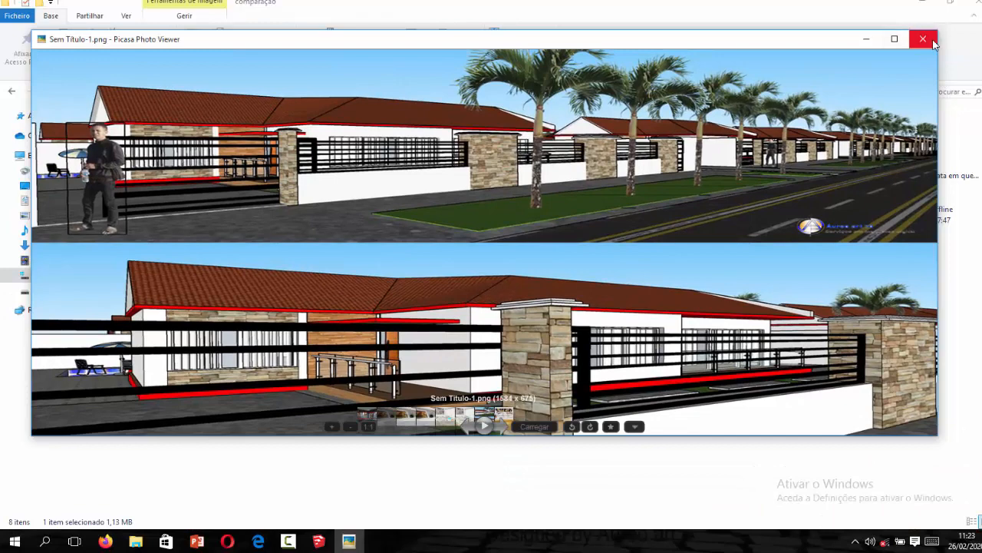
click(921, 39)
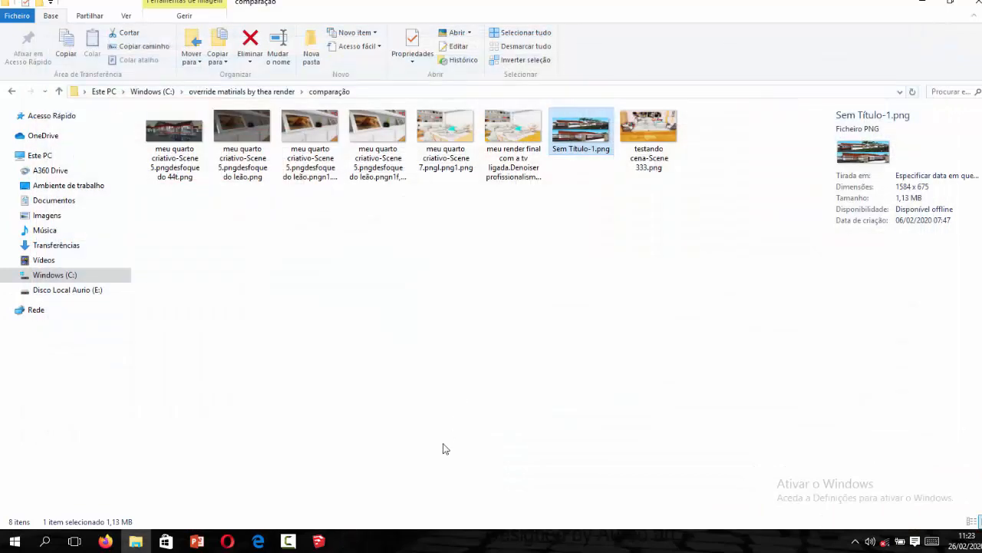
Switch back to SketchUp and display the Scene 2 view of the solids
click(326, 540)
scroll(358, 300, up, 1)
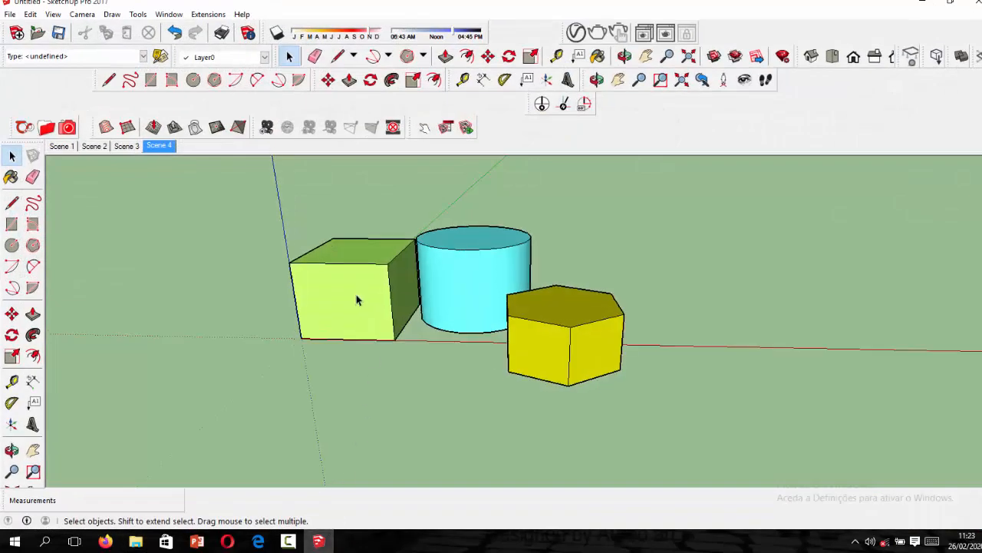
click(95, 146)
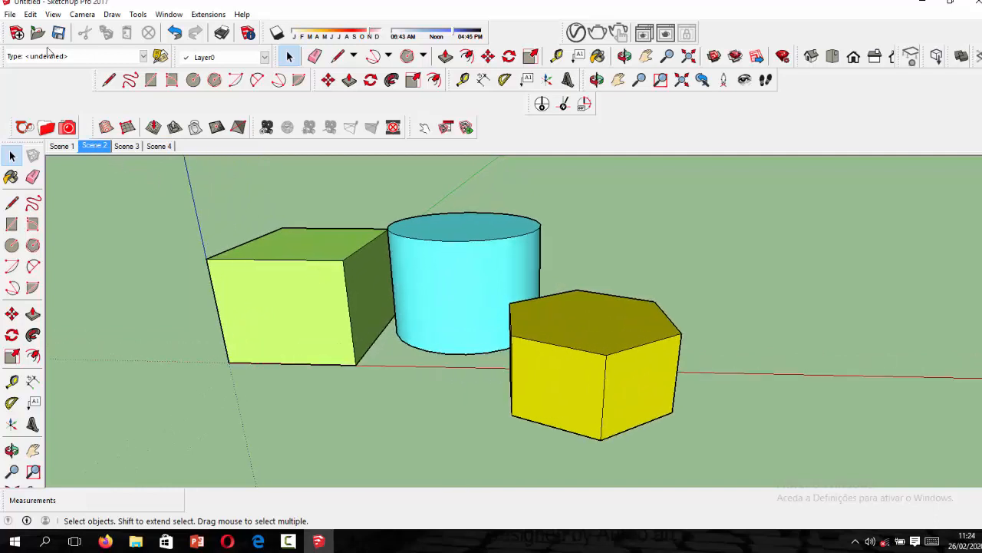
Export the Scene 2 view as a 2D JPEG image, declining to replace Untitled.jpg and appending "m" to the file name
click(10, 15)
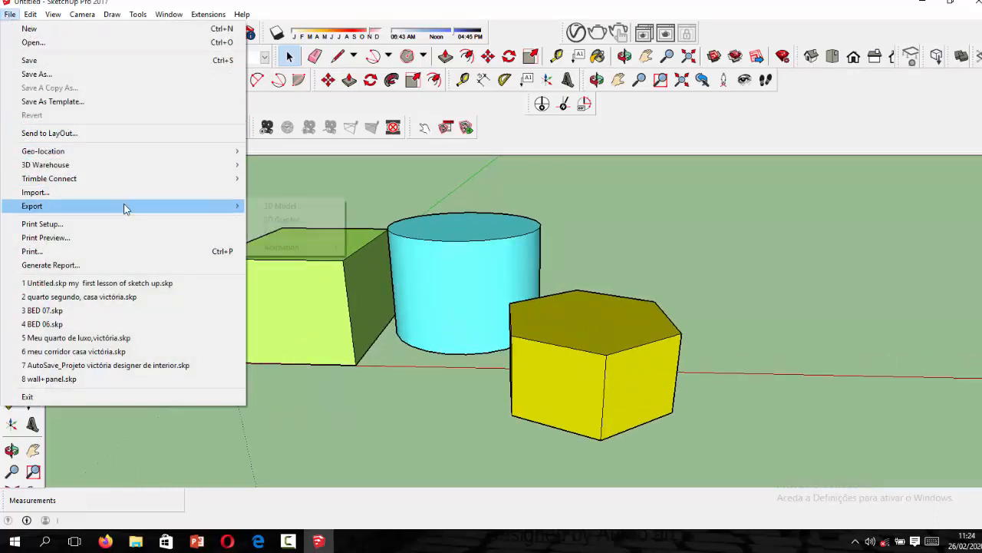
mouse_move(129, 207)
click(277, 220)
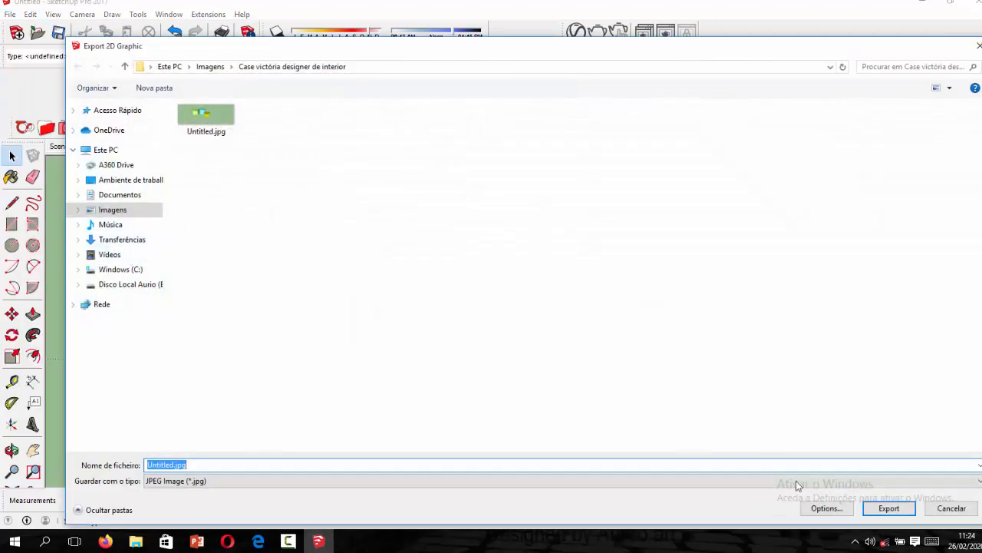
click(872, 512)
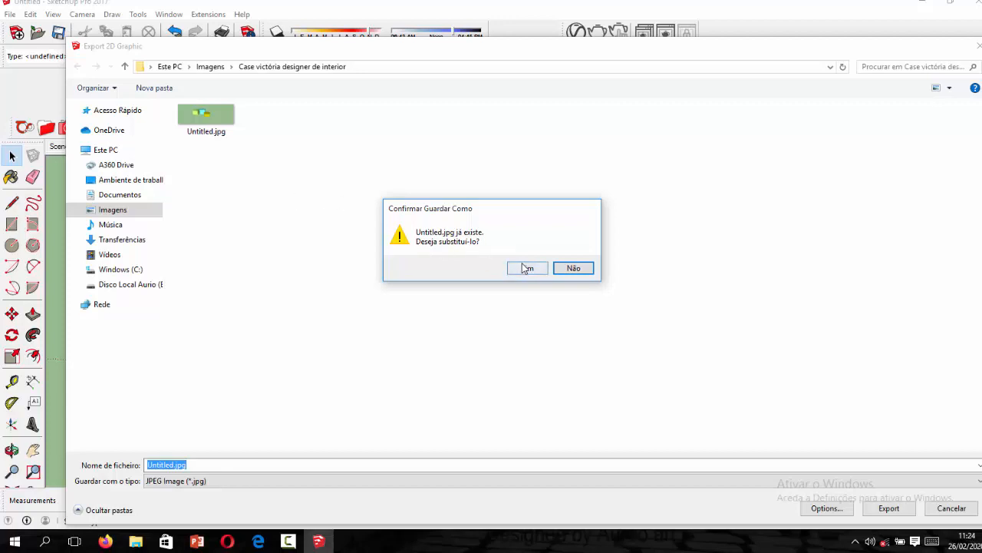
click(570, 269)
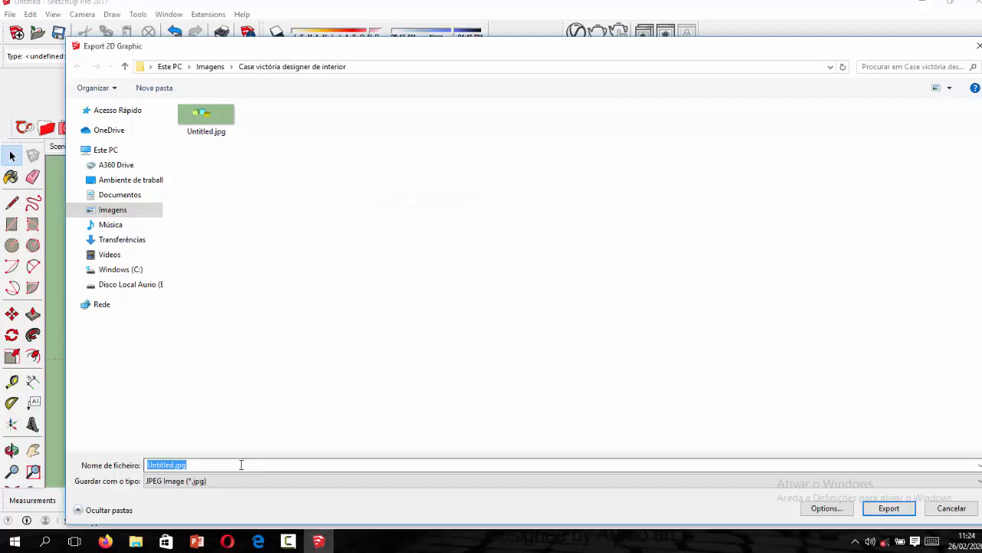
click(233, 465)
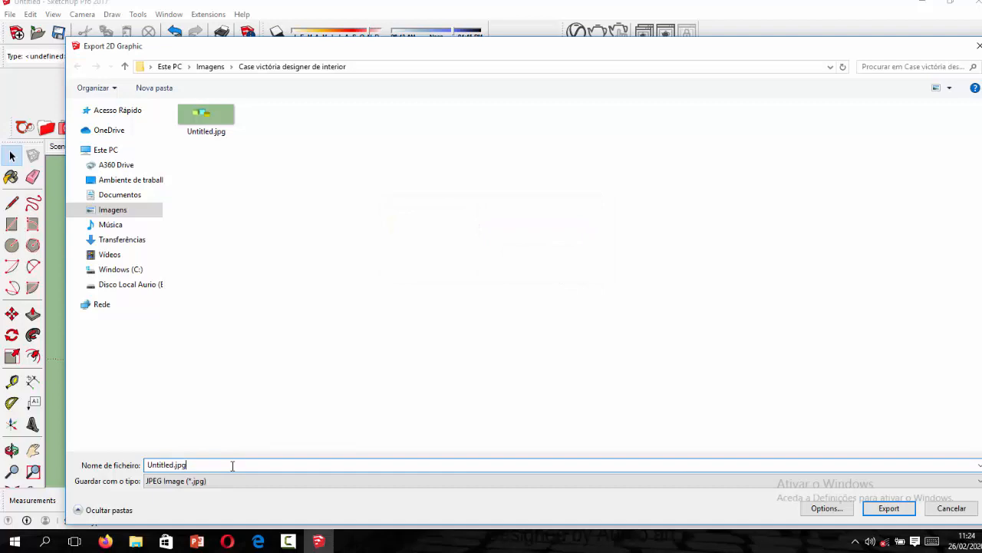
text(m)
click(889, 508)
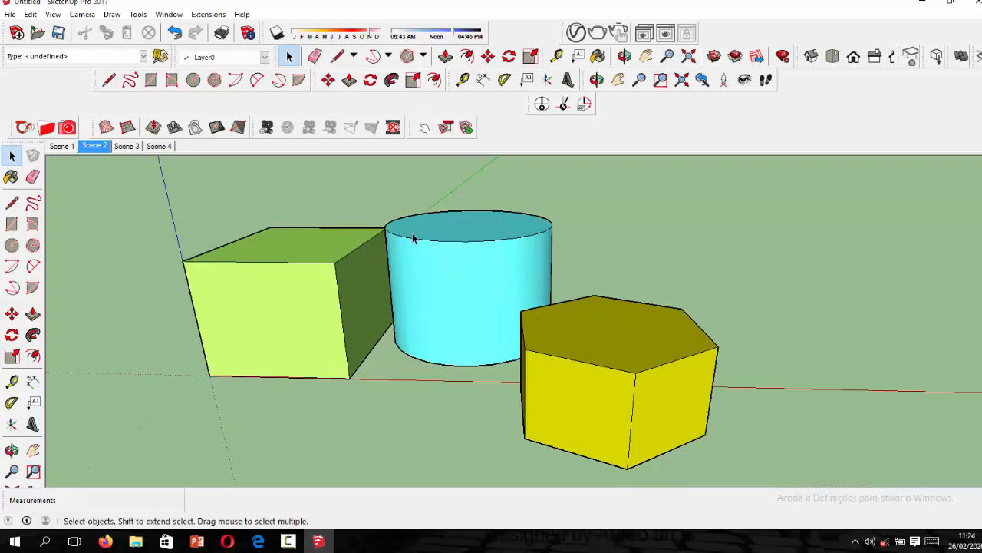
scroll(364, 227, up, 2)
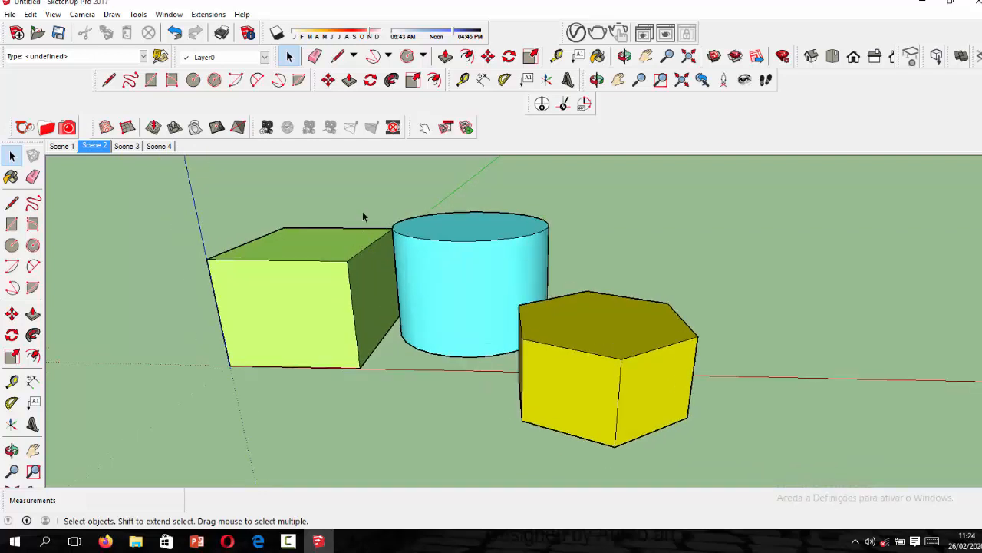
scroll(388, 206, up, 2)
scroll(387, 206, down, 2)
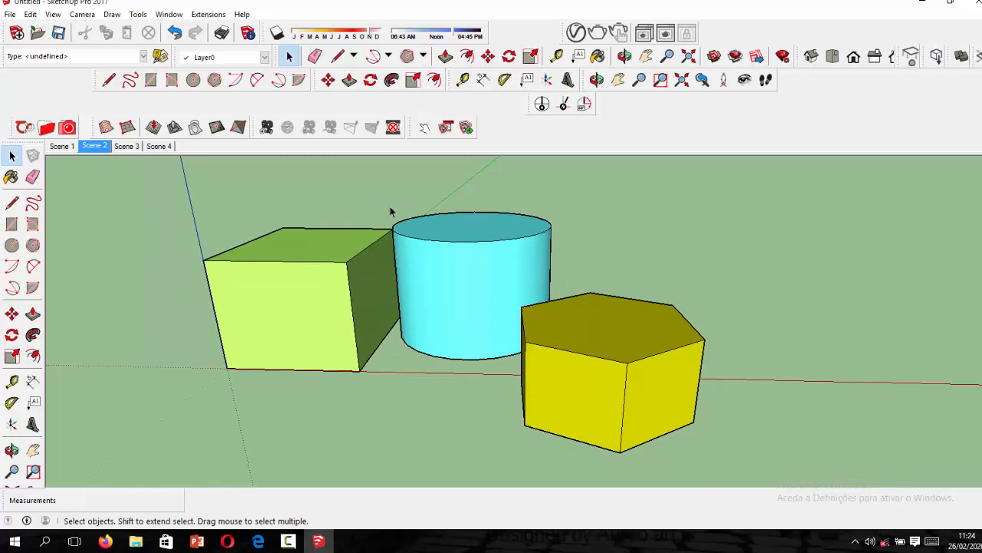
scroll(400, 218, up, 1)
scroll(398, 231, down, 3)
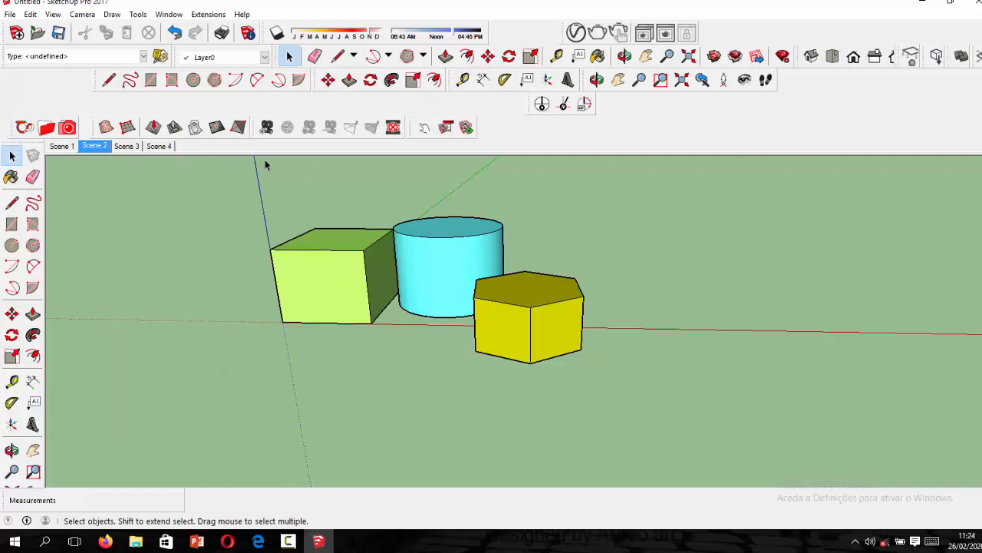
Save the model in the Documentos folder under the file name "Untitled.skp second lesson of sketch up"
click(59, 34)
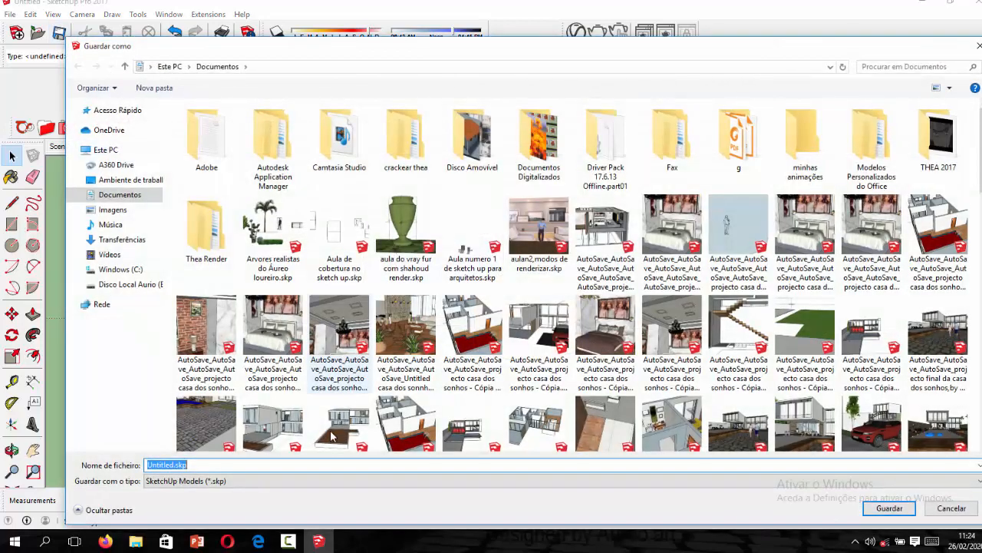
click(244, 465)
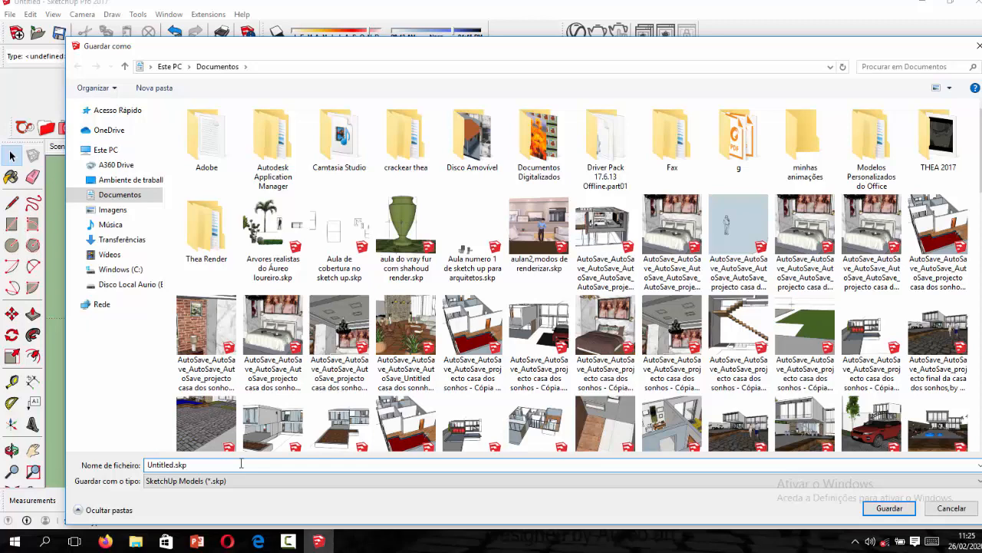
text(second lesson of sketch up)
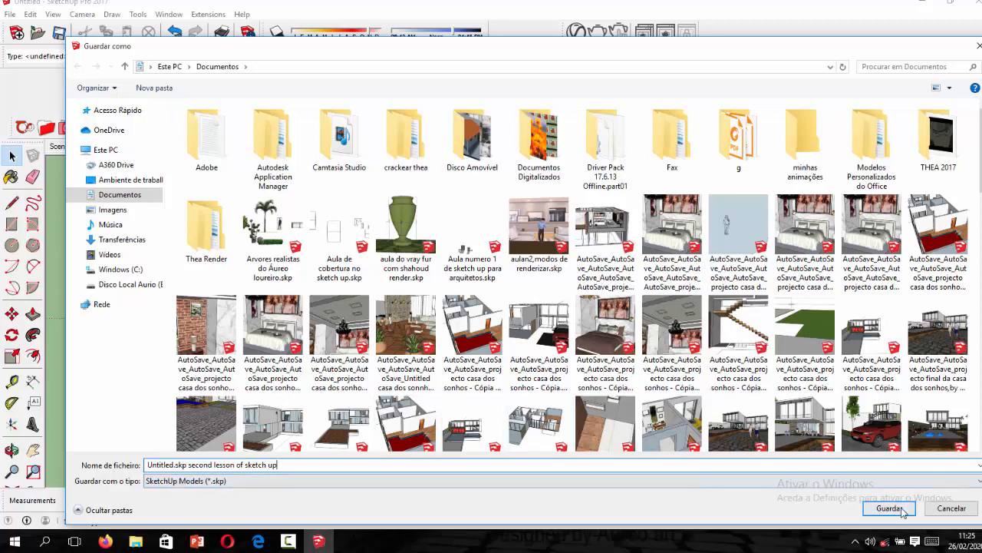
click(907, 513)
scroll(432, 316, down, 1)
scroll(438, 307, up, 3)
scroll(367, 256, down, 3)
scroll(347, 252, up, 3)
scroll(442, 320, down, 3)
scroll(411, 317, up, 3)
scroll(471, 350, down, 3)
scroll(515, 361, up, 2)
scroll(454, 321, down, 3)
scroll(457, 319, up, 1)
scroll(459, 321, up, 2)
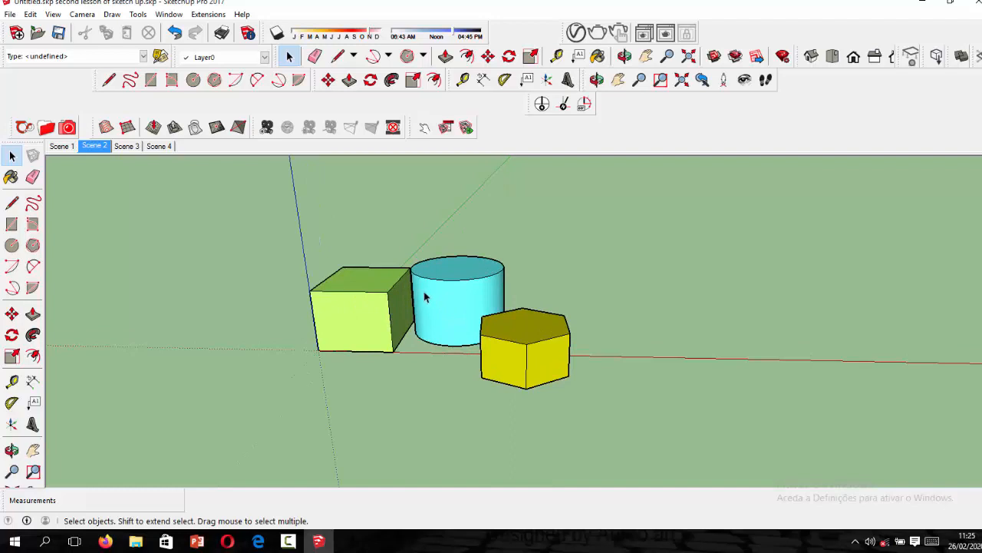
scroll(487, 298, down, 2)
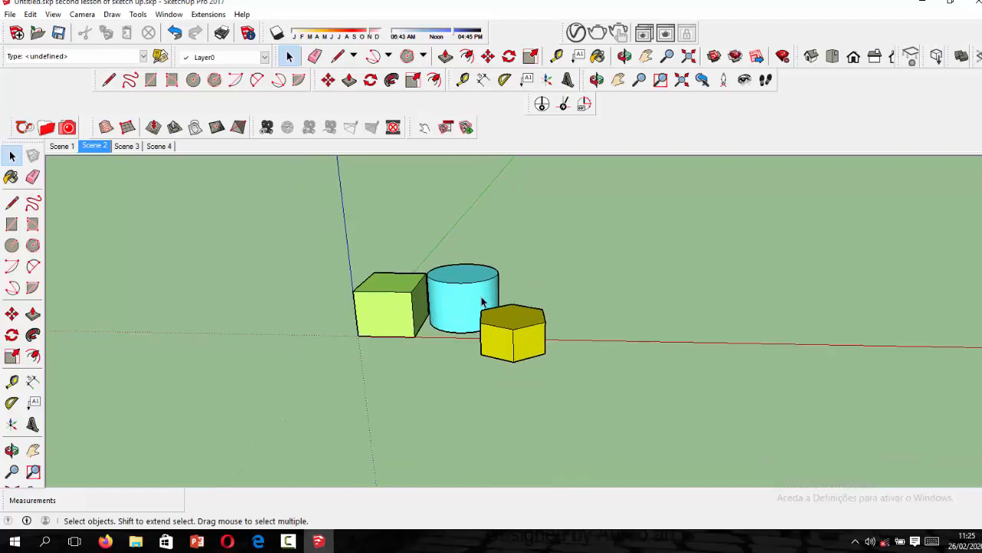
scroll(484, 301, up, 3)
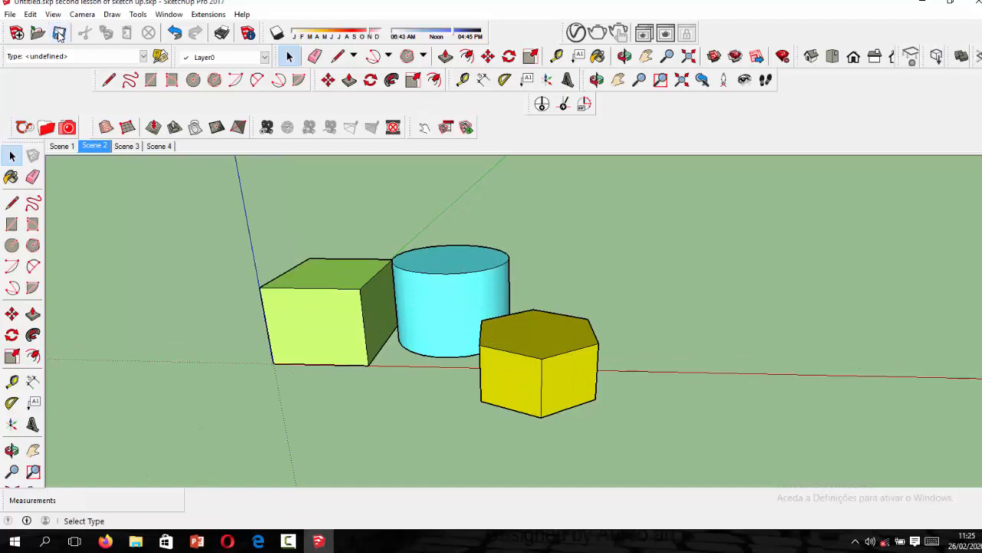
Draw a circle of about 2.76 m radius on the red axis beyond the yellow hexagonal prism and pull it up into a low cylinder
scroll(307, 201, down, 2)
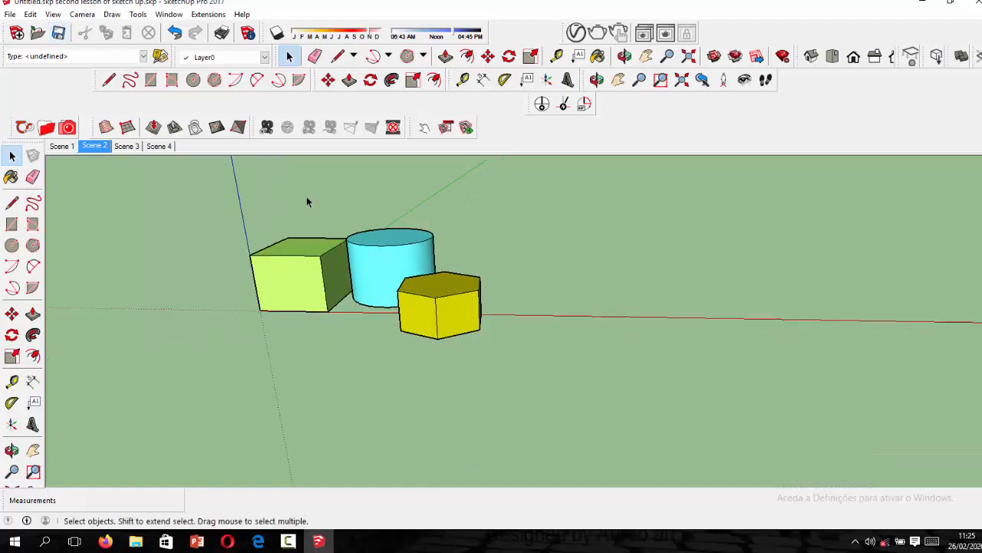
click(194, 80)
click(566, 314)
click(618, 300)
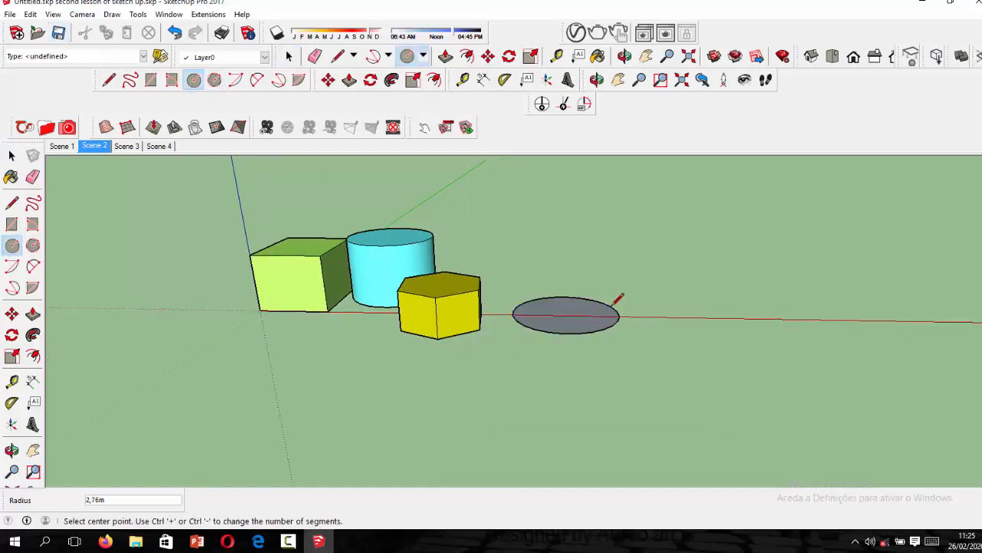
click(349, 80)
click(579, 322)
click(577, 295)
click(11, 156)
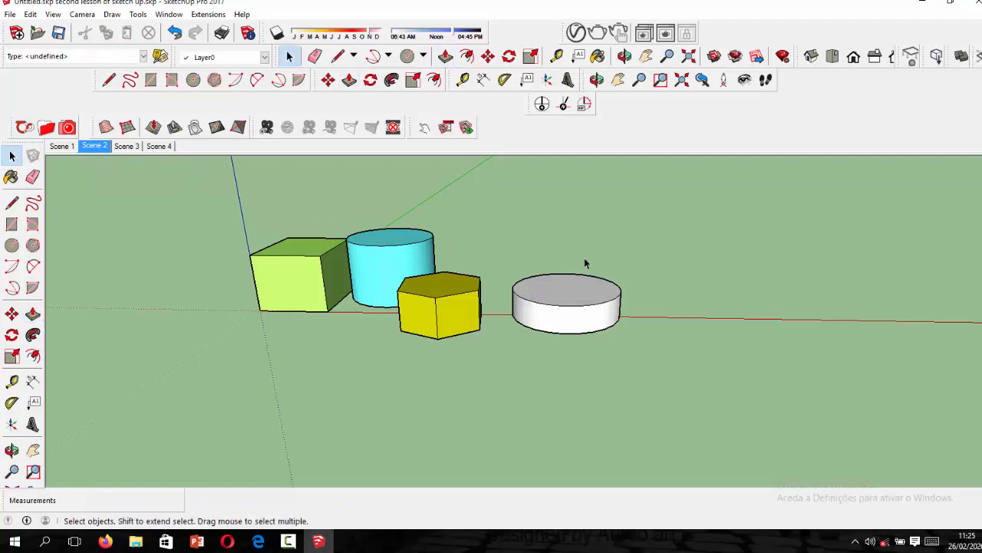
scroll(577, 261, up, 1)
scroll(591, 351, down, 2)
scroll(591, 351, up, 1)
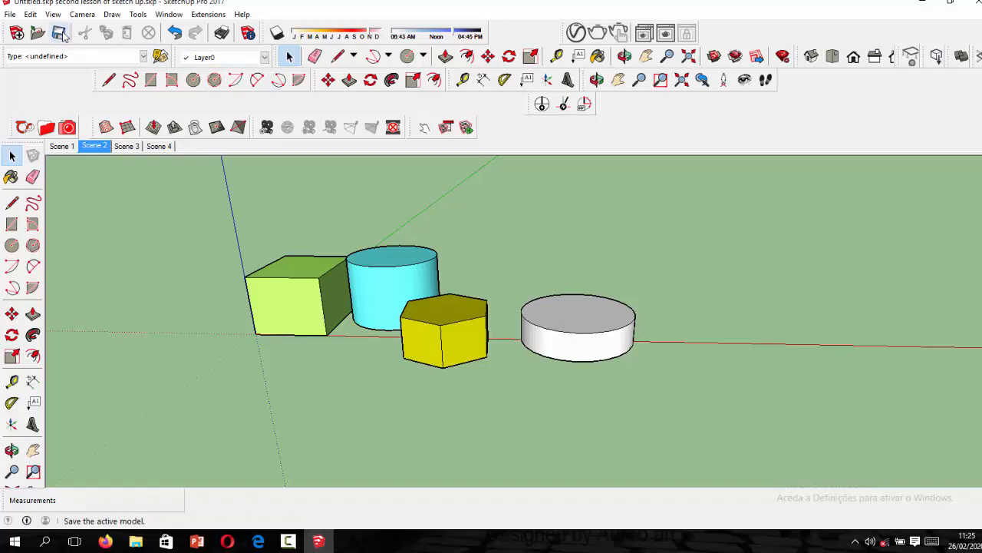
scroll(588, 302, up, 3)
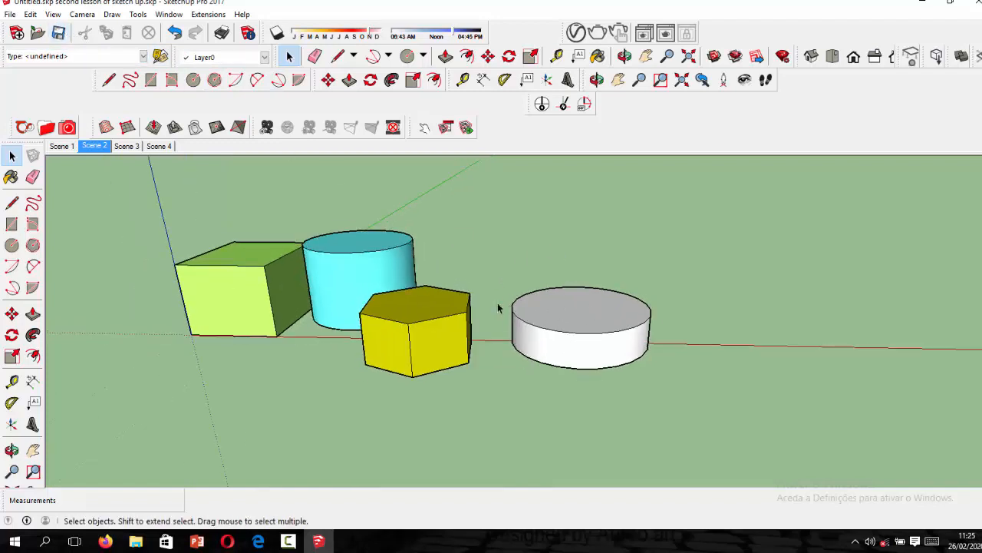
scroll(607, 315, down, 2)
scroll(548, 302, up, 2)
scroll(604, 324, down, 2)
scroll(560, 319, up, 1)
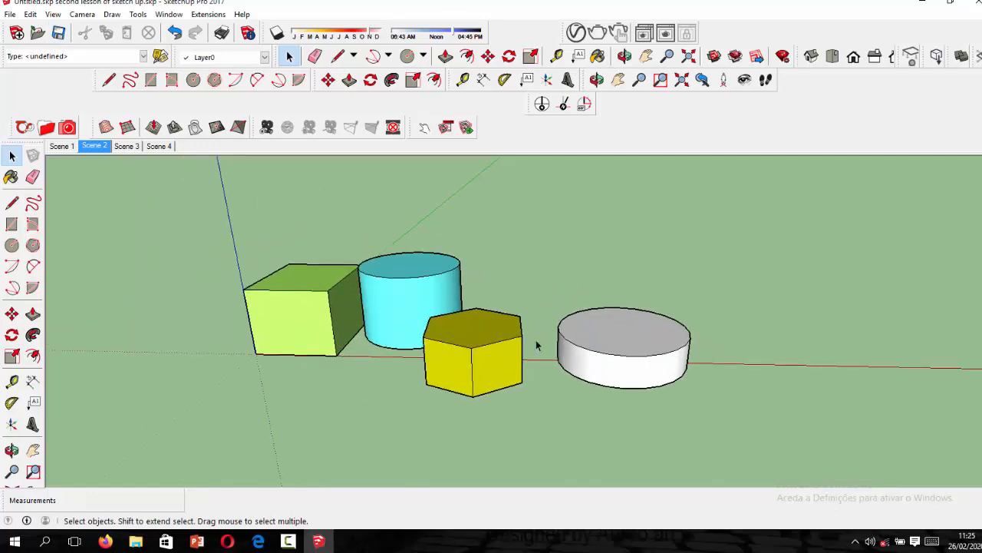
scroll(566, 332, down, 3)
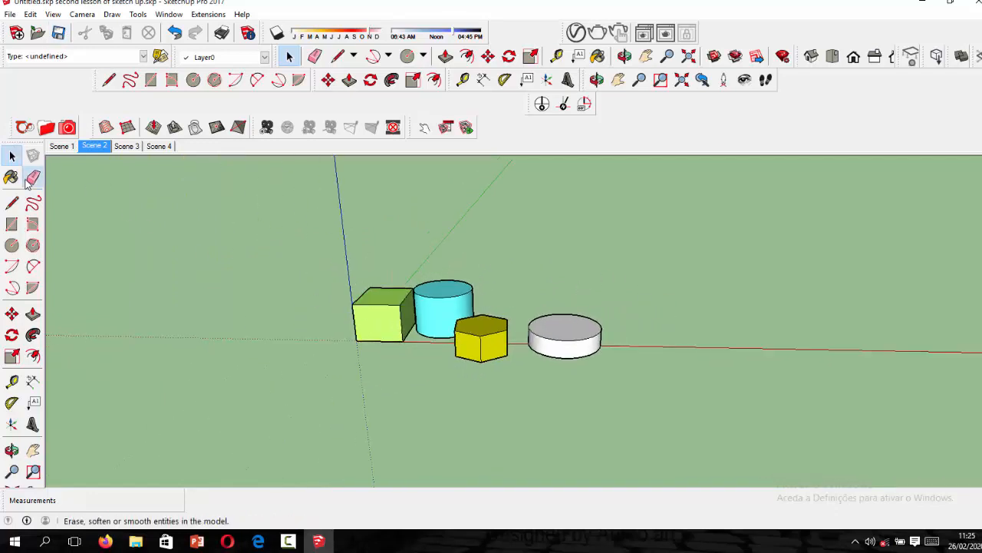
click(11, 176)
click(12, 156)
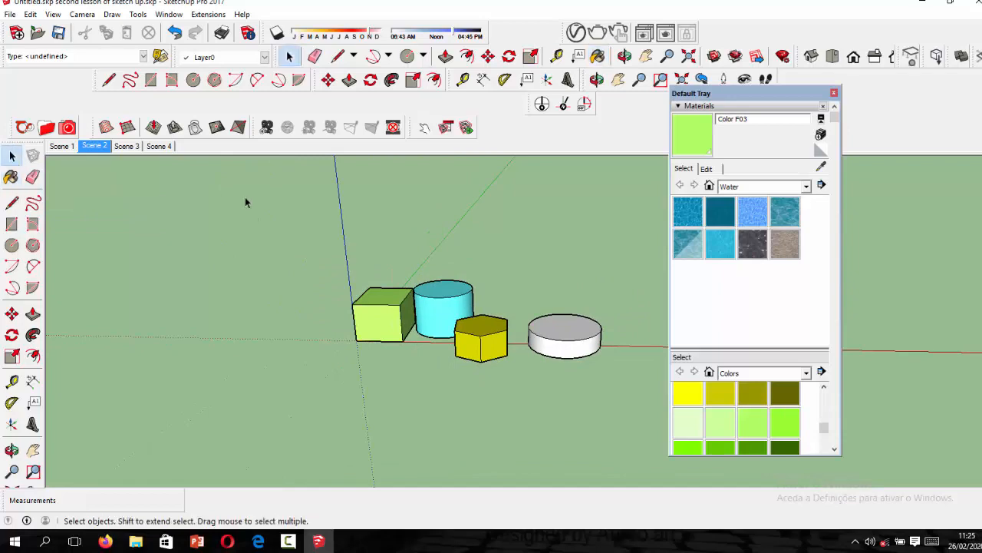
click(833, 93)
scroll(568, 364, up, 2)
scroll(568, 364, up, 2)
scroll(555, 368, down, 2)
scroll(566, 373, up, 3)
scroll(568, 373, down, 1)
scroll(574, 372, down, 3)
scroll(527, 392, up, 4)
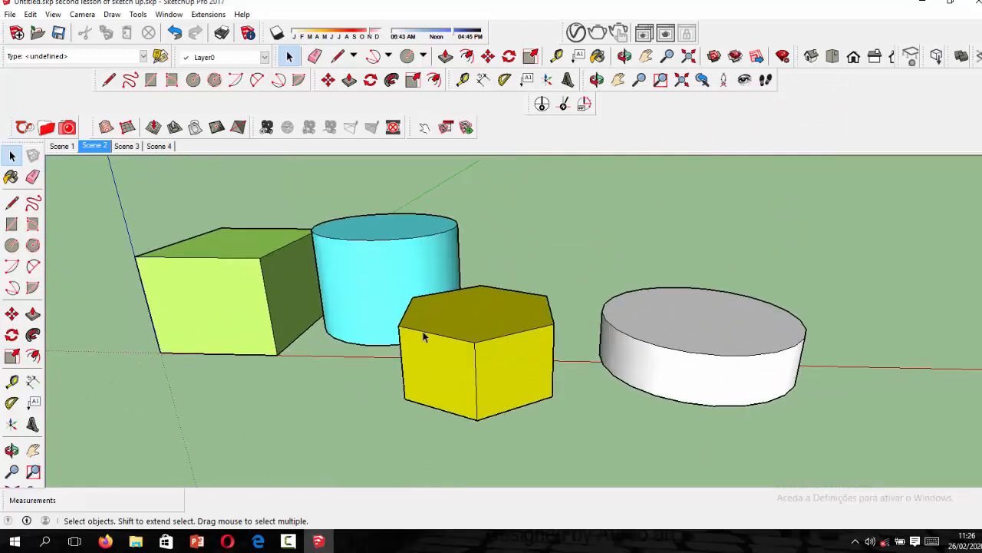
Select the entire white low cylinder and hide it
scroll(693, 338, down, 2)
scroll(671, 340, up, 2)
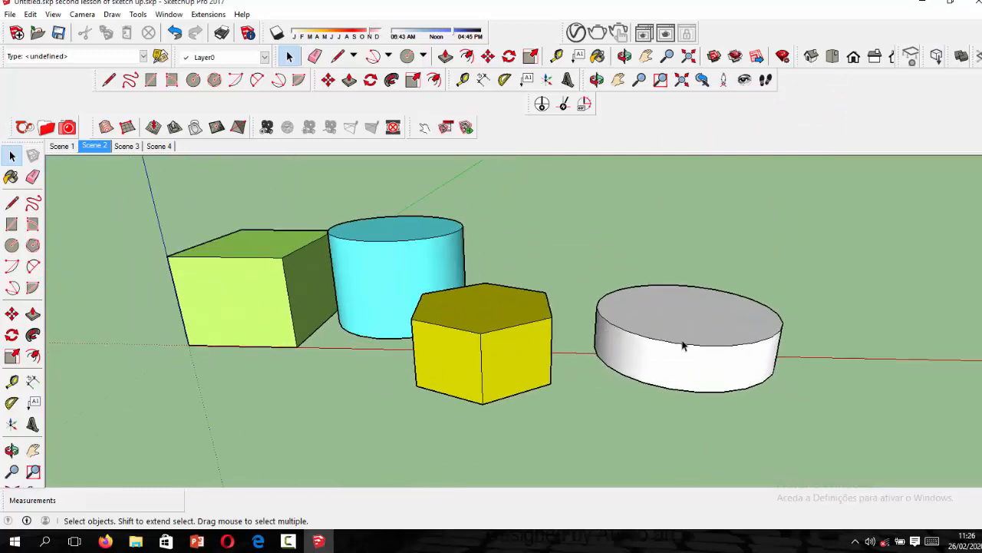
scroll(659, 355, up, 1)
scroll(658, 355, up, 1)
scroll(619, 358, down, 2)
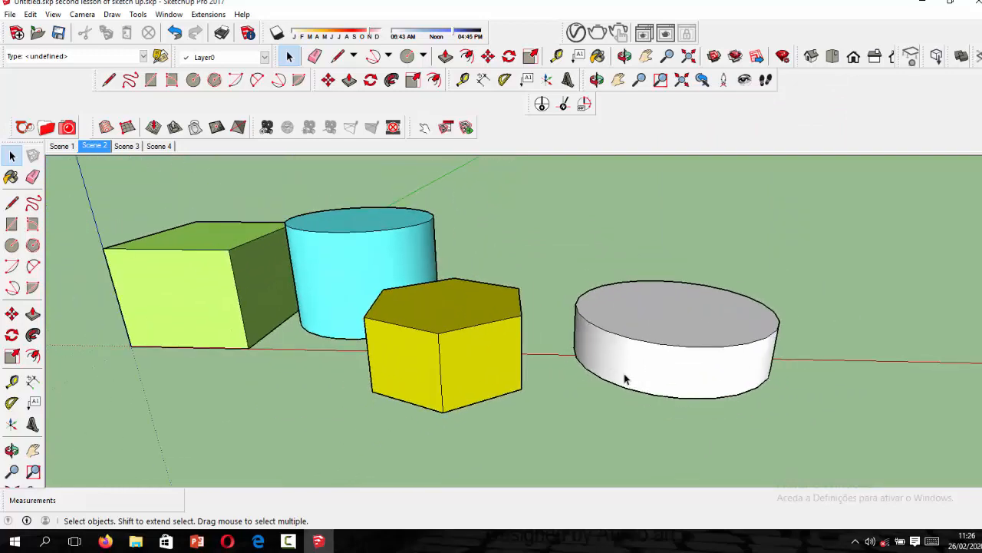
triple_click(625, 376)
triple_click(625, 375)
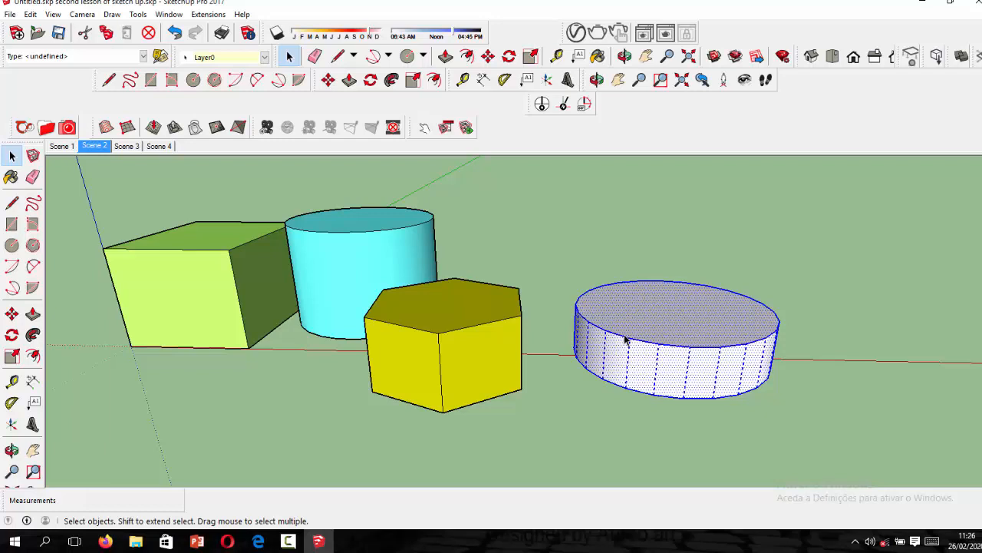
right_click(625, 340)
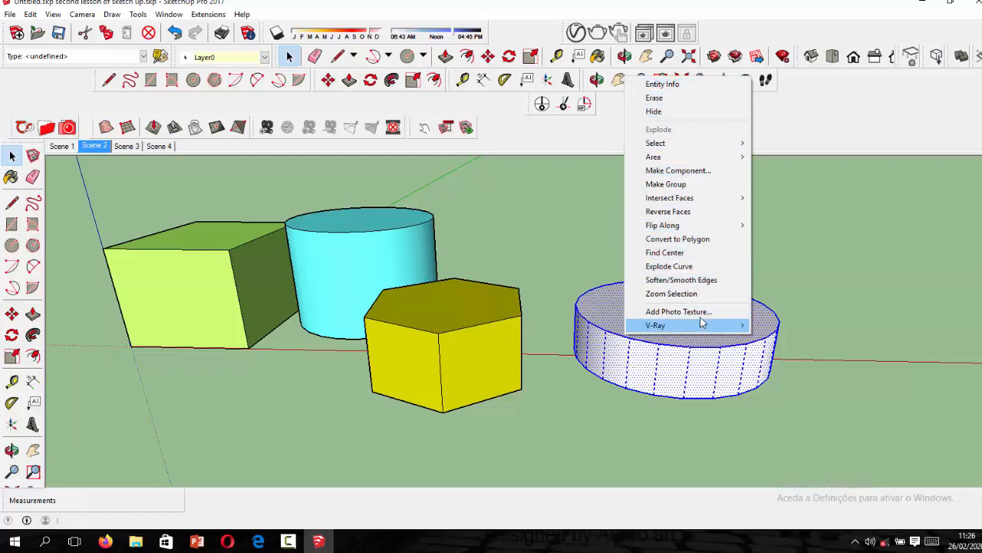
click(677, 112)
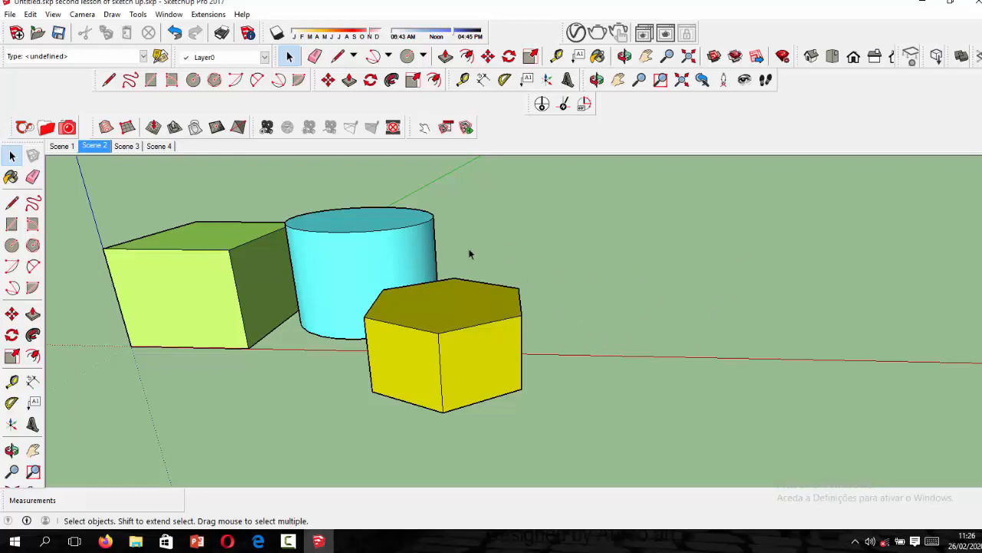
Bring back the white low cylinder by unhiding the last hidden geometry
click(30, 14)
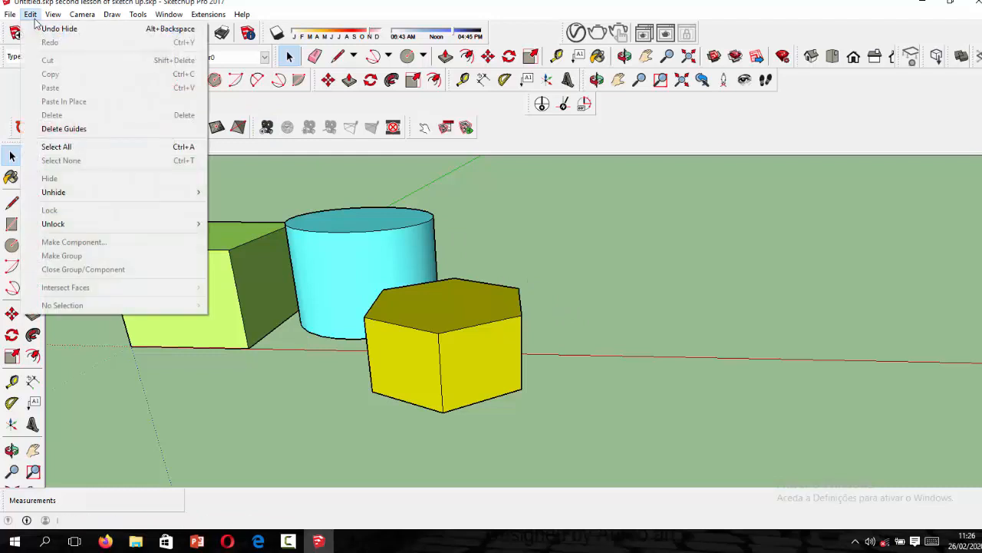
mouse_move(145, 195)
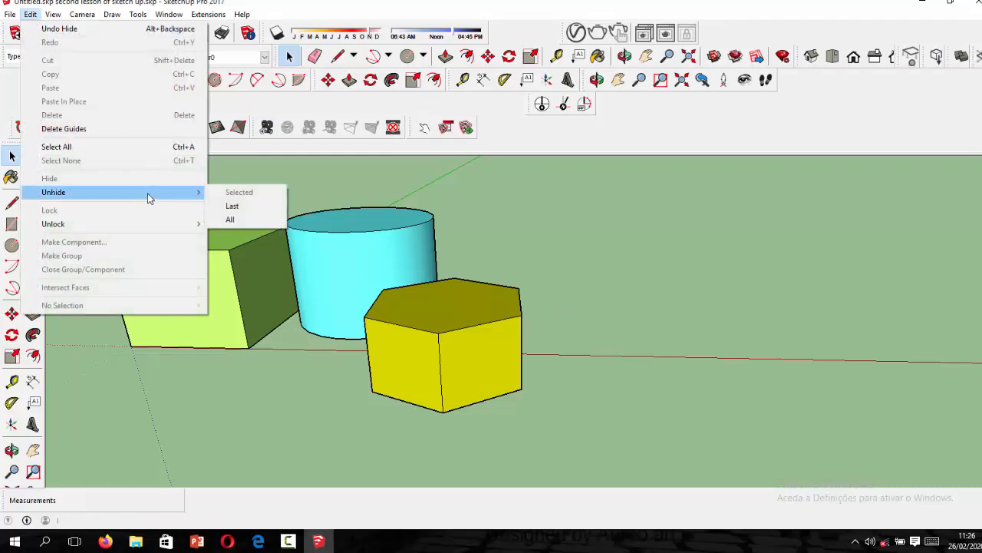
click(232, 209)
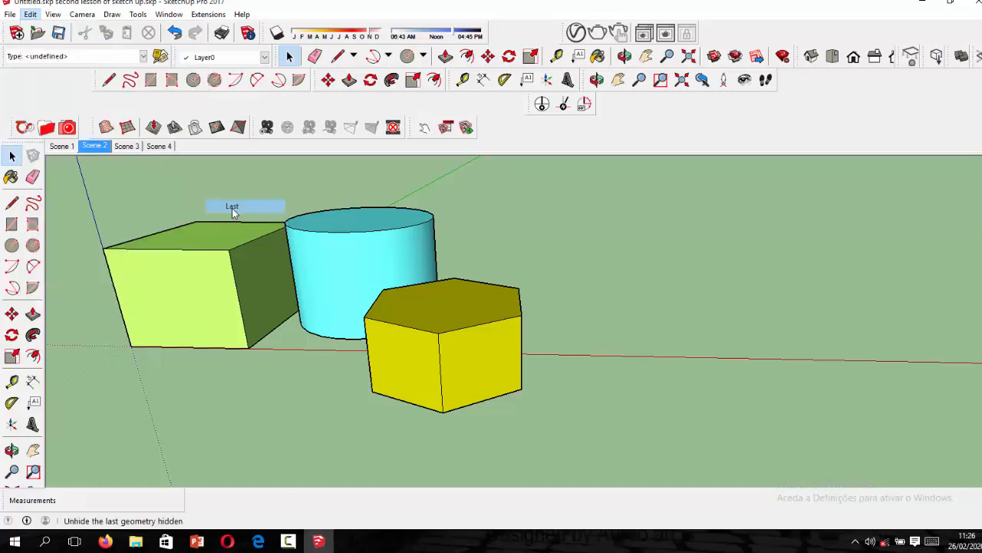
scroll(614, 397, up, 4)
scroll(664, 380, down, 5)
scroll(656, 376, up, 5)
scroll(658, 373, down, 5)
scroll(656, 374, up, 3)
scroll(649, 373, up, 2)
scroll(642, 369, down, 3)
scroll(636, 366, up, 4)
scroll(633, 366, down, 3)
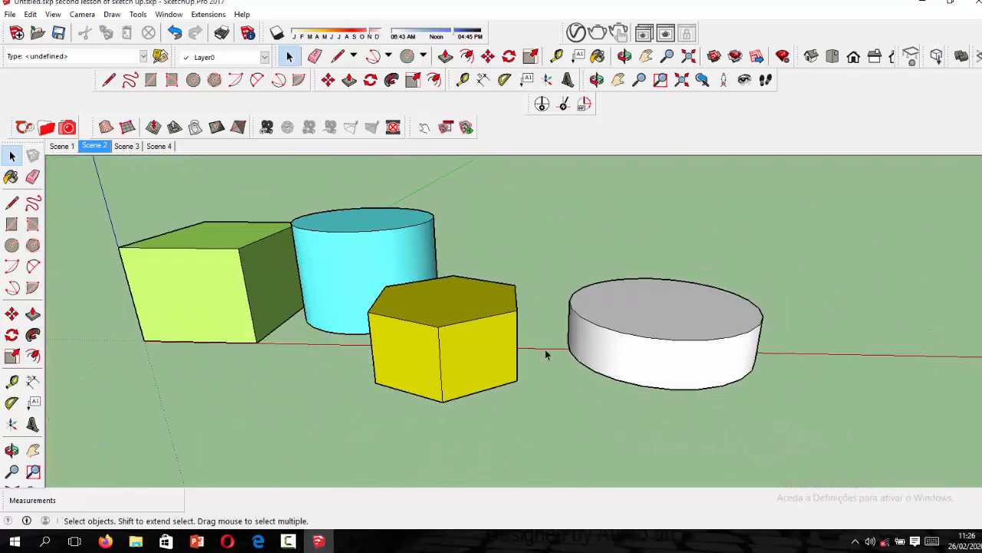
scroll(342, 306, down, 2)
middle_drag(346, 307, 298, 329)
scroll(288, 291, up, 5)
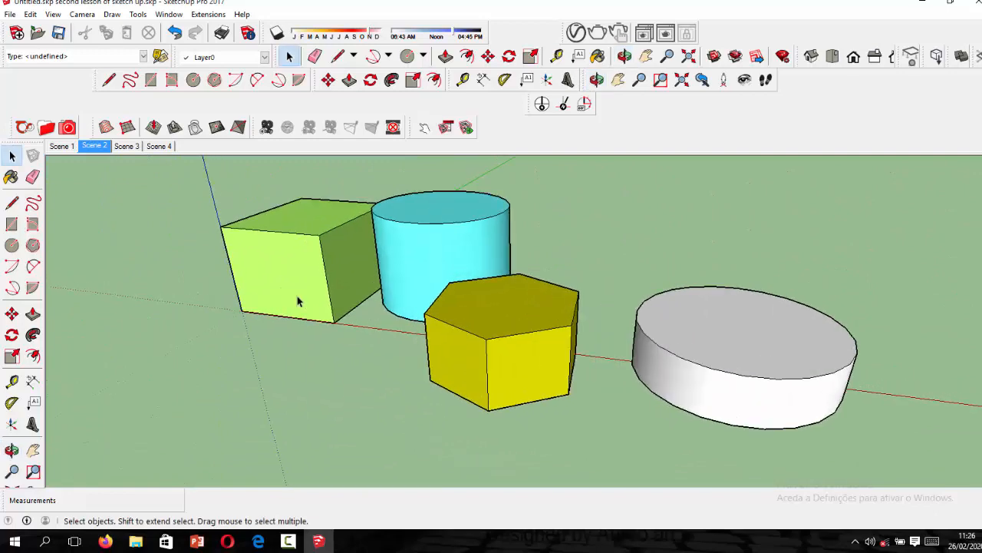
Select the entire blue cylinder and hide it
scroll(420, 352, down, 2)
scroll(438, 284, up, 3)
click(434, 282)
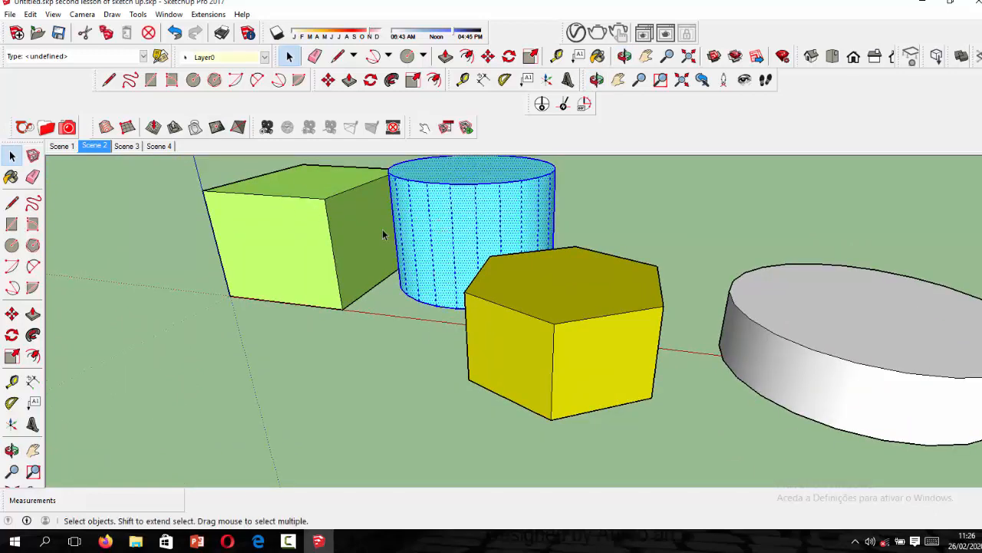
right_click(427, 236)
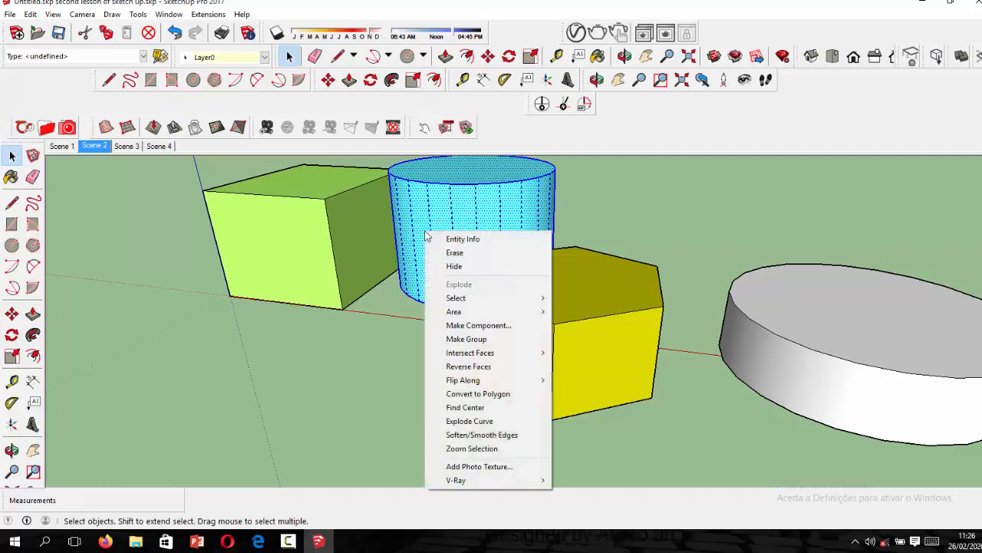
click(453, 265)
Restore the blue cylinder by unhiding the last hidden geometry, and return to the Select tool
click(30, 13)
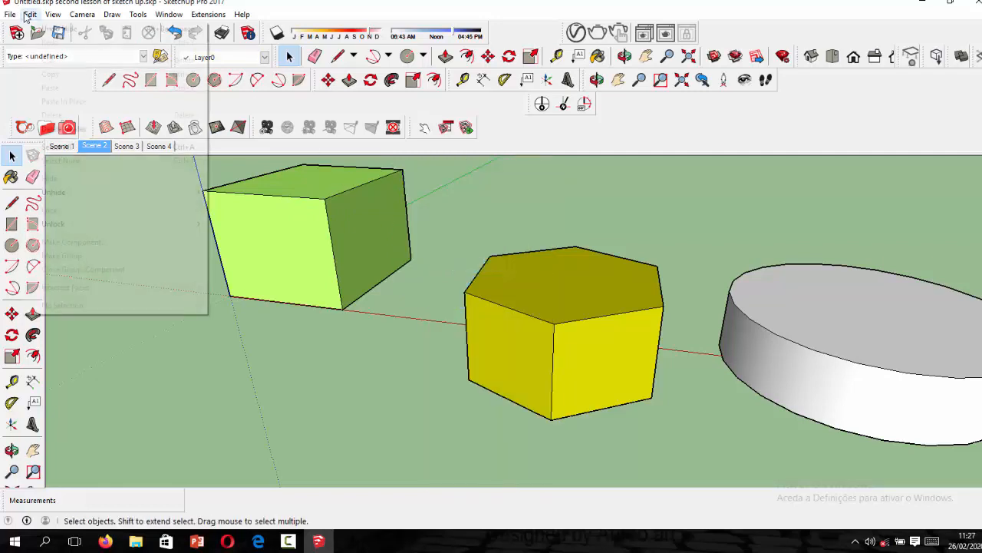
mouse_move(201, 196)
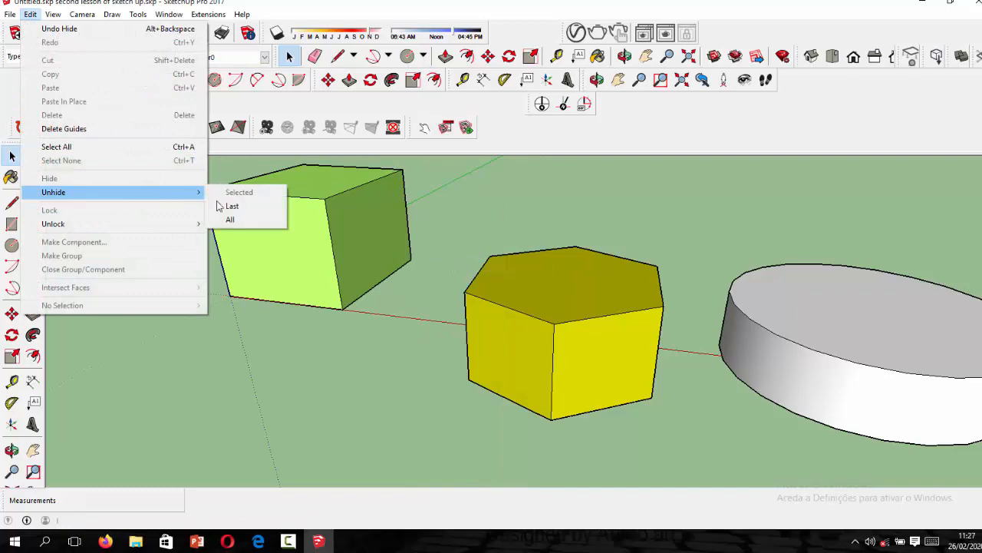
click(232, 204)
scroll(522, 292, down, 2)
middle_drag(472, 284, 515, 290)
key(space)
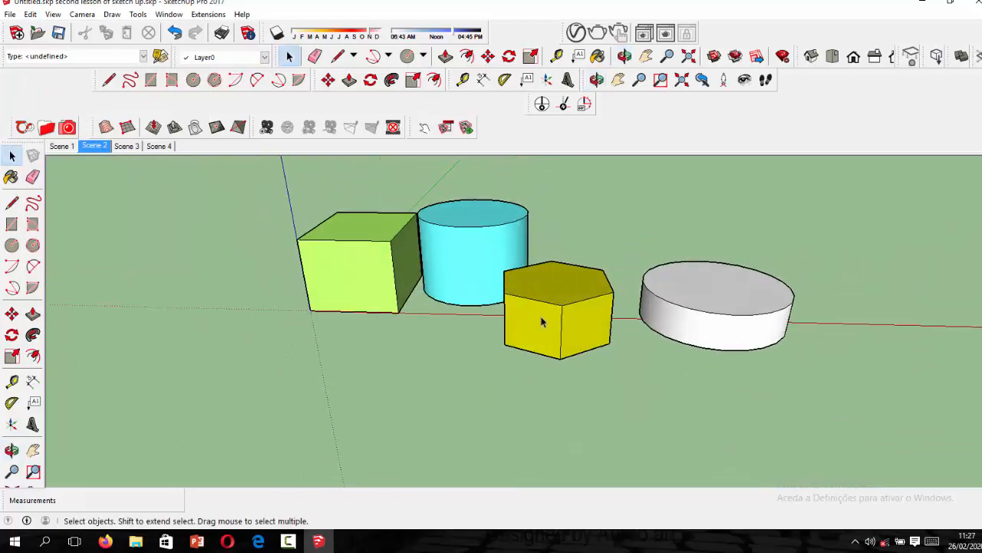
Hide the yellow hexagonal prism and the blue cylinder one after the other
triple_click(540, 323)
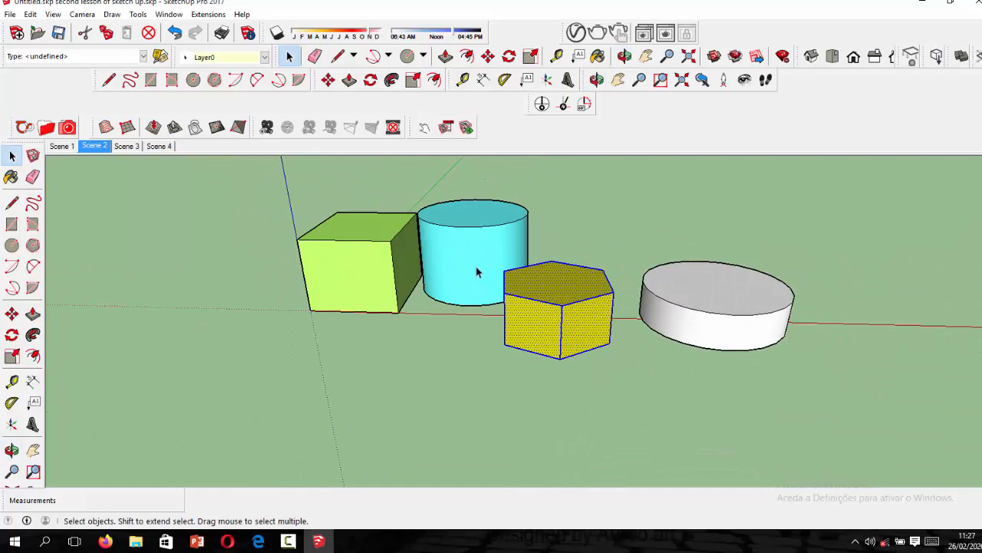
click(30, 14)
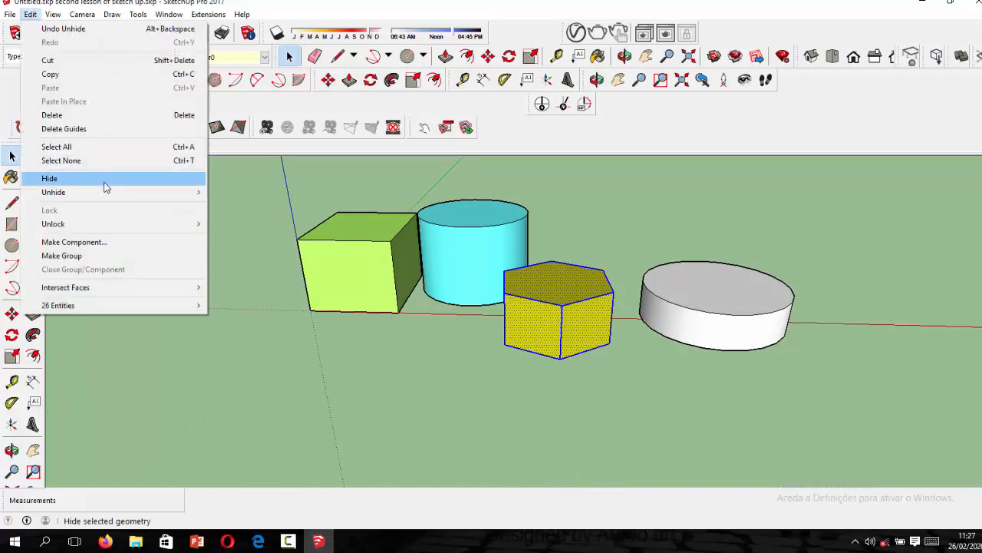
click(106, 182)
click(441, 270)
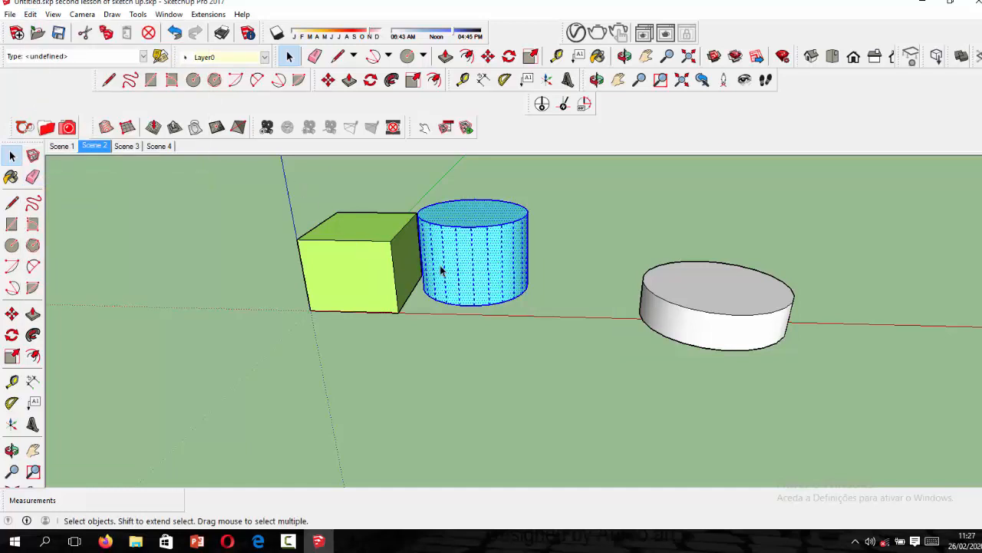
click(29, 15)
click(148, 180)
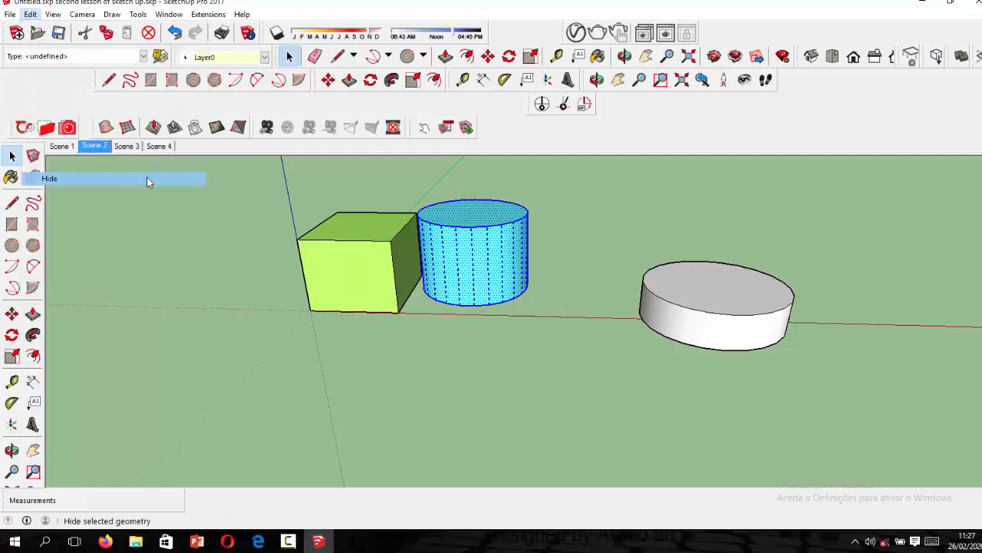
Restore the yellow hexagonal prism and the blue cylinder together by unhiding all hidden geometry
click(29, 15)
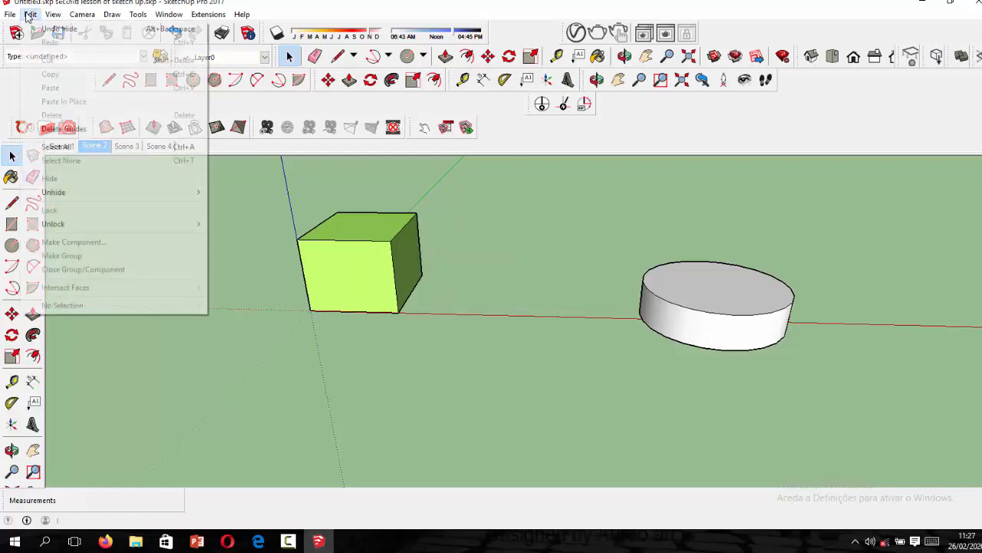
mouse_move(164, 192)
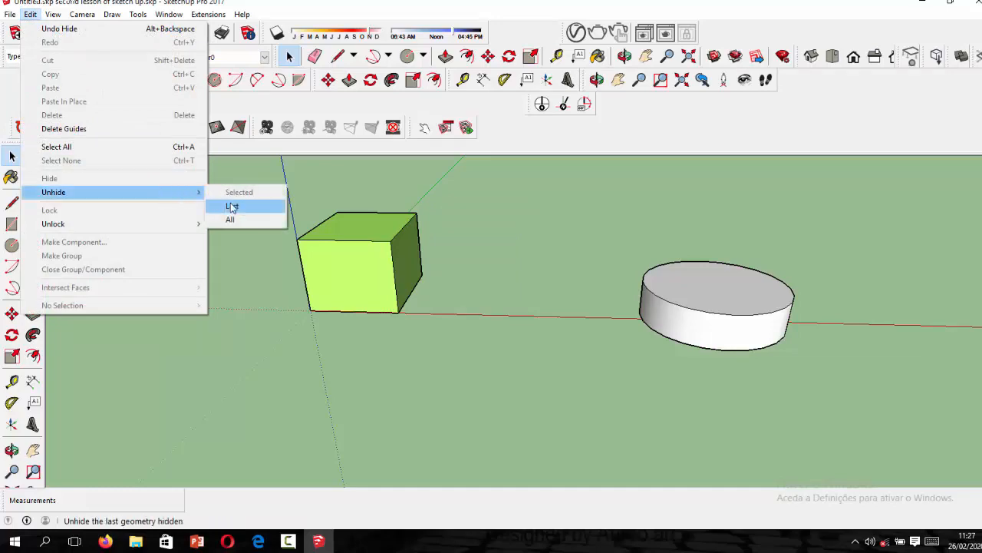
click(234, 219)
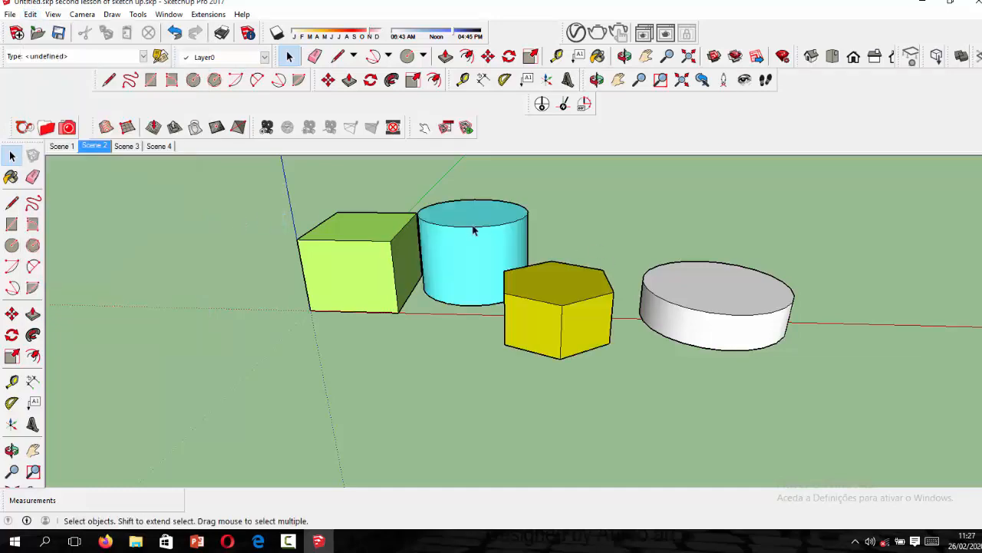
Select the entire white low cylinder, including all its faces and edges, and hide it
scroll(473, 228, down, 3)
middle_drag(473, 229, 428, 246)
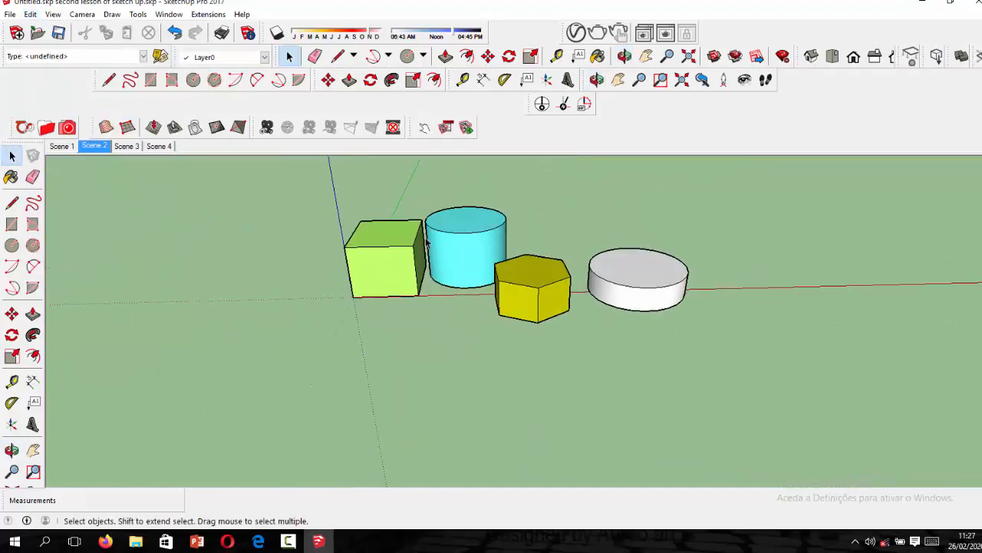
scroll(647, 323, up, 1)
click(634, 292)
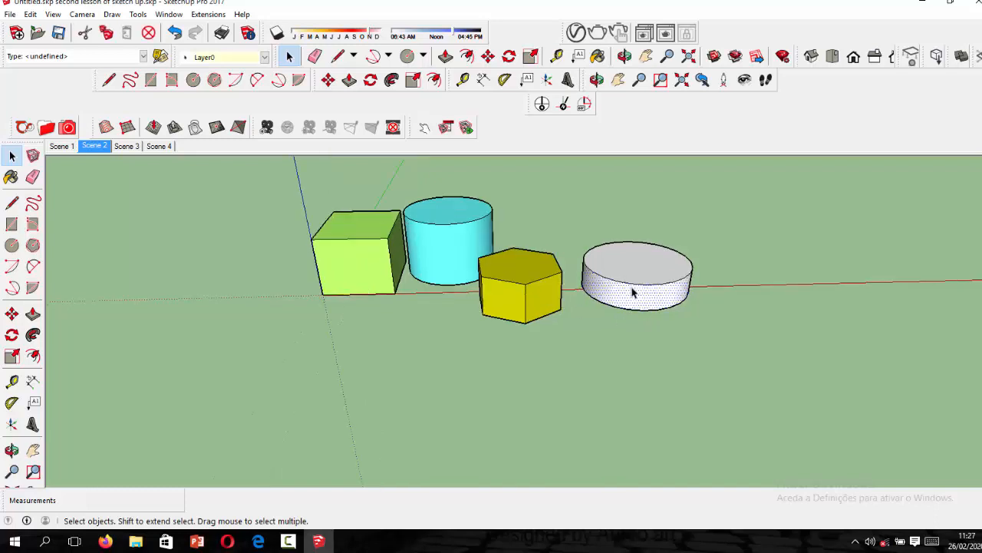
right_click(633, 294)
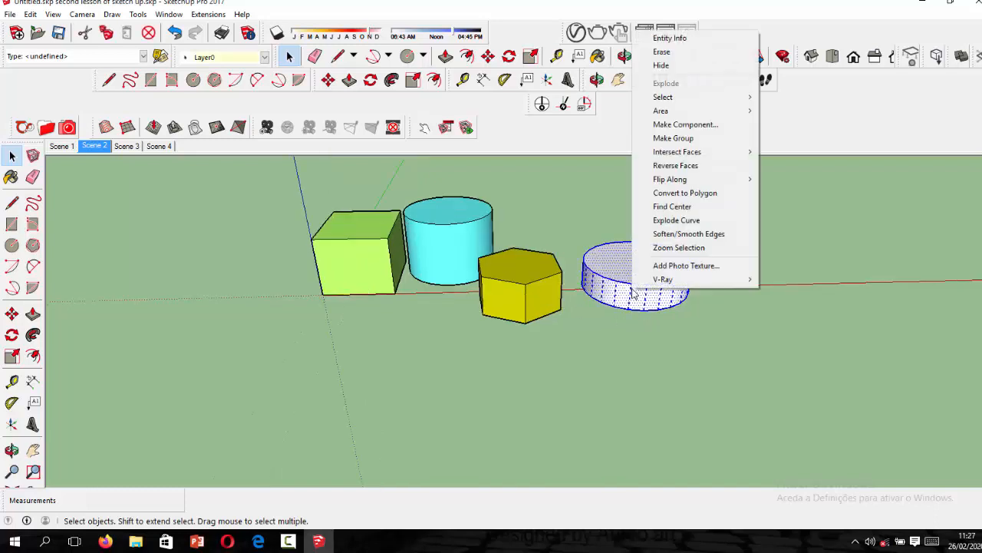
click(30, 15)
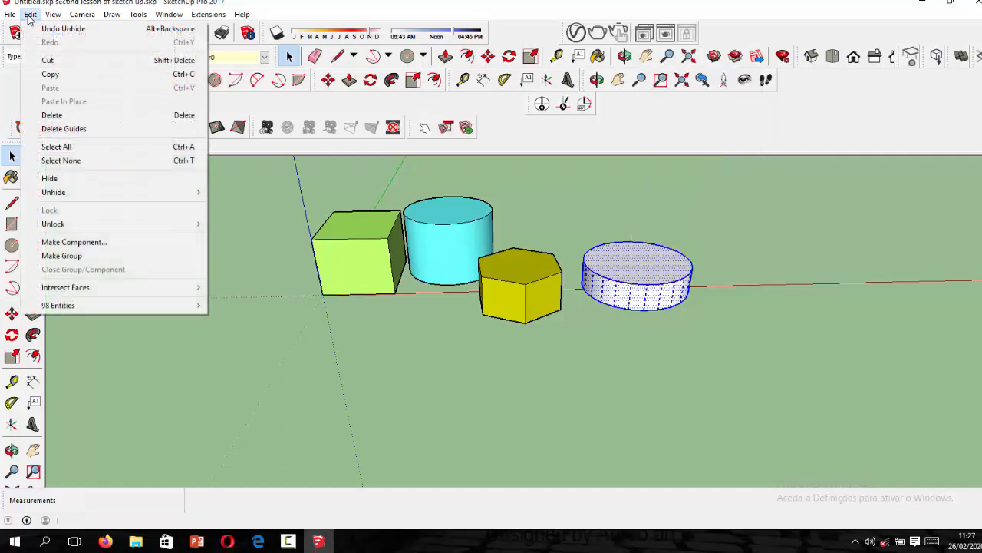
click(86, 180)
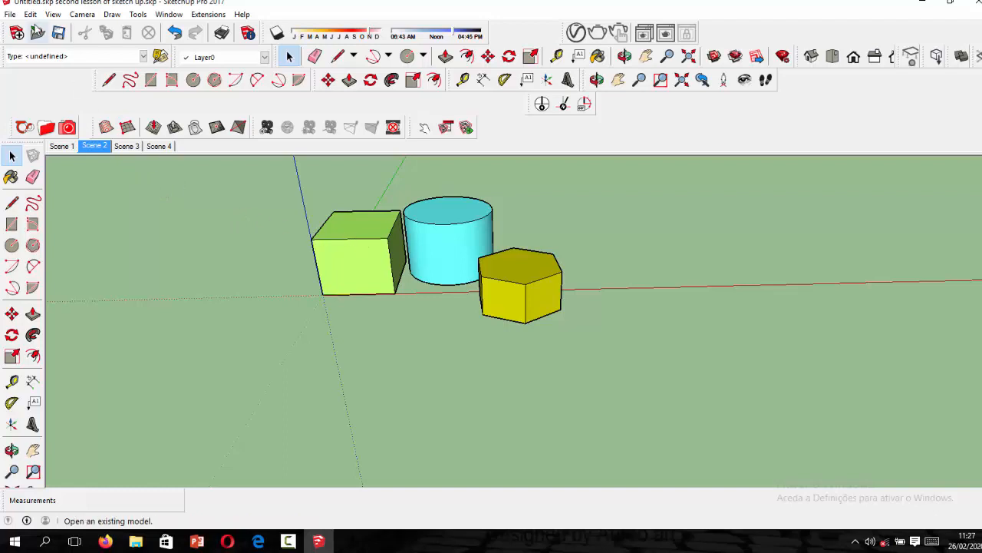
Restore the white low cylinder by unhiding the last hidden geometry
click(30, 15)
mouse_move(124, 201)
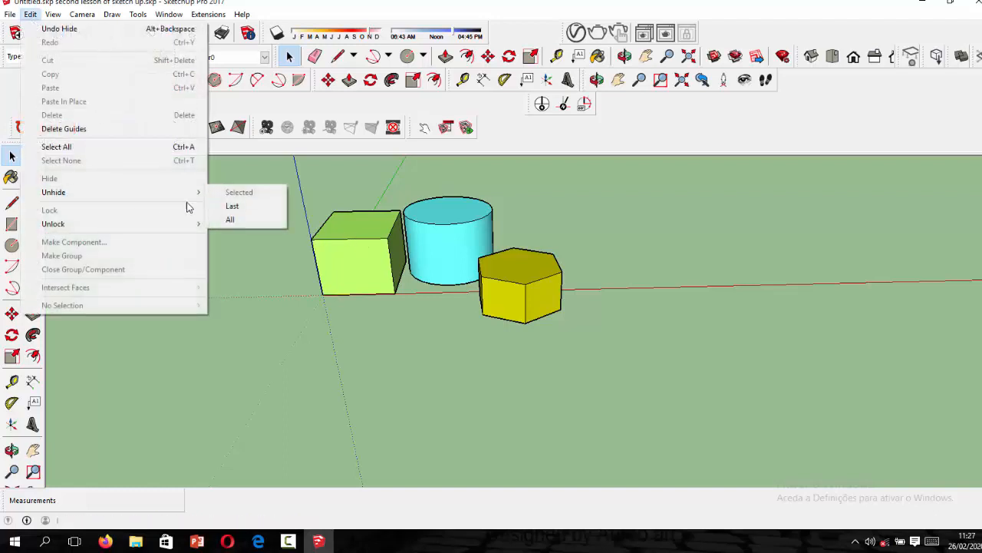
click(232, 206)
scroll(637, 292, up, 1)
scroll(637, 292, down, 2)
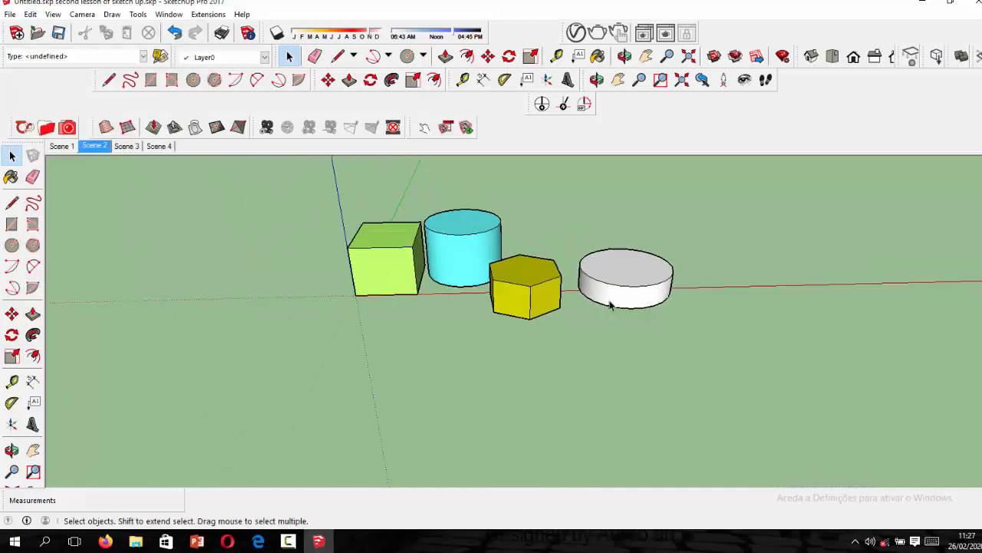
scroll(603, 258, up, 2)
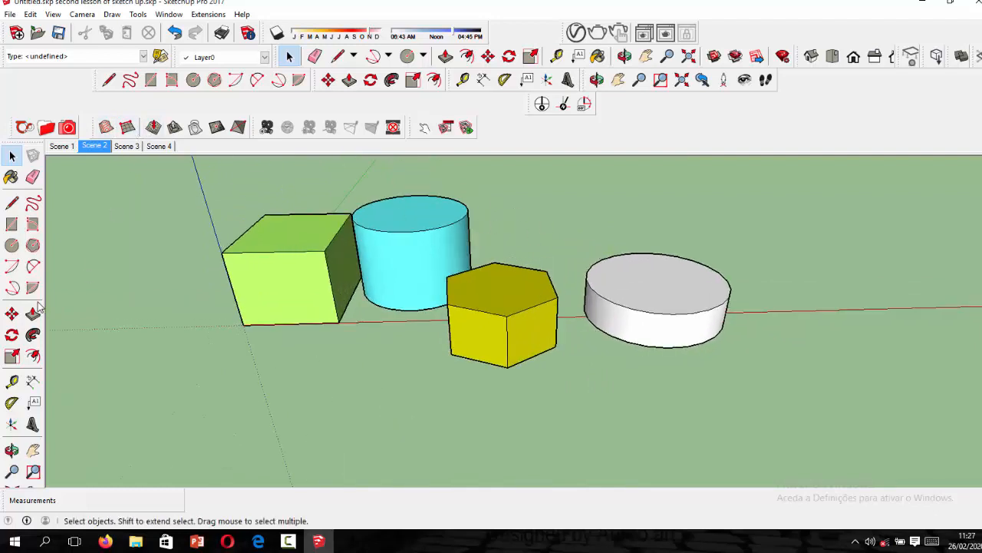
scroll(386, 267, down, 2)
scroll(438, 334, up, 4)
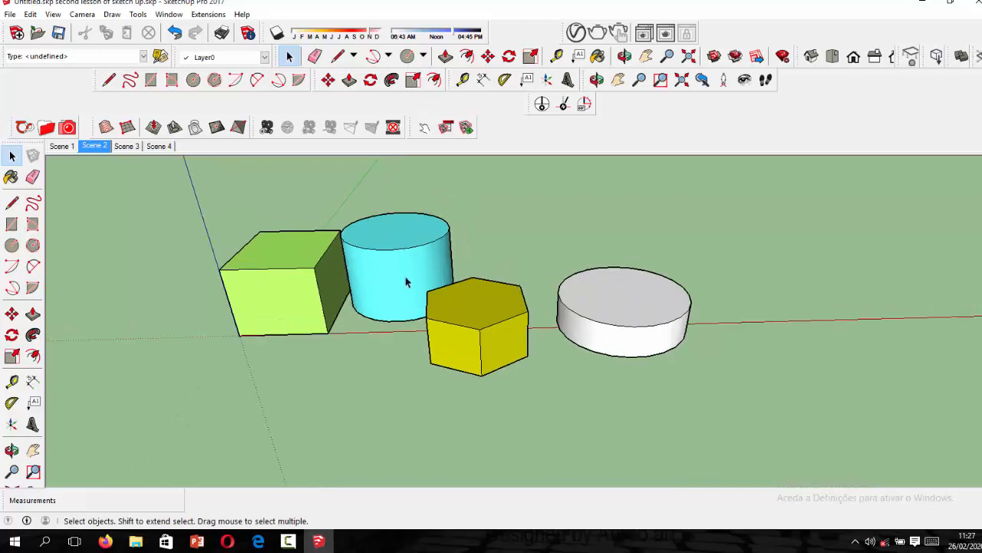
scroll(791, 327, up, 2)
scroll(745, 346, down, 1)
scroll(658, 330, up, 1)
scroll(631, 342, down, 2)
scroll(637, 335, up, 2)
scroll(559, 331, down, 2)
scroll(653, 396, up, 1)
scroll(587, 388, down, 2)
scroll(587, 388, up, 3)
scroll(691, 391, down, 1)
scroll(621, 351, up, 2)
scroll(606, 352, down, 2)
scroll(600, 342, up, 2)
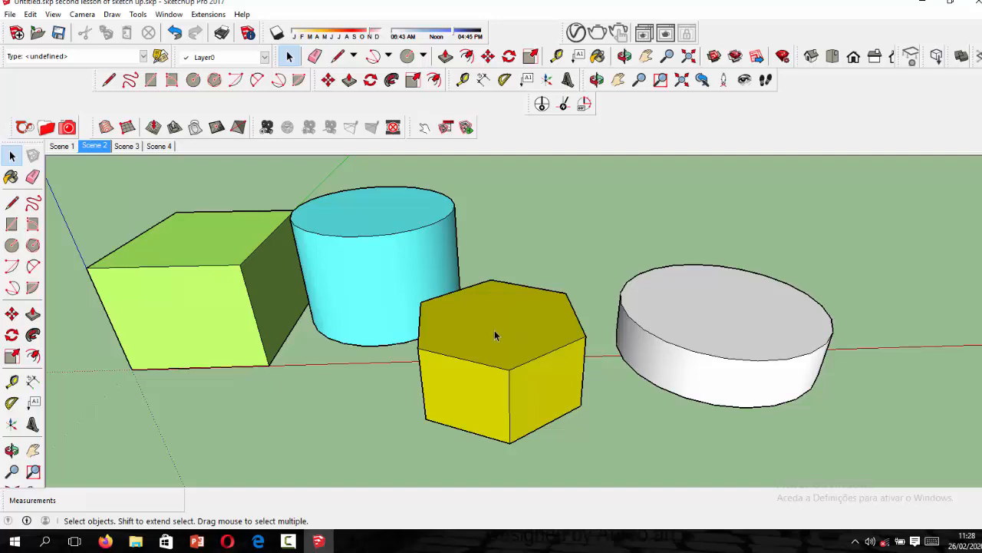
scroll(520, 320, down, 3)
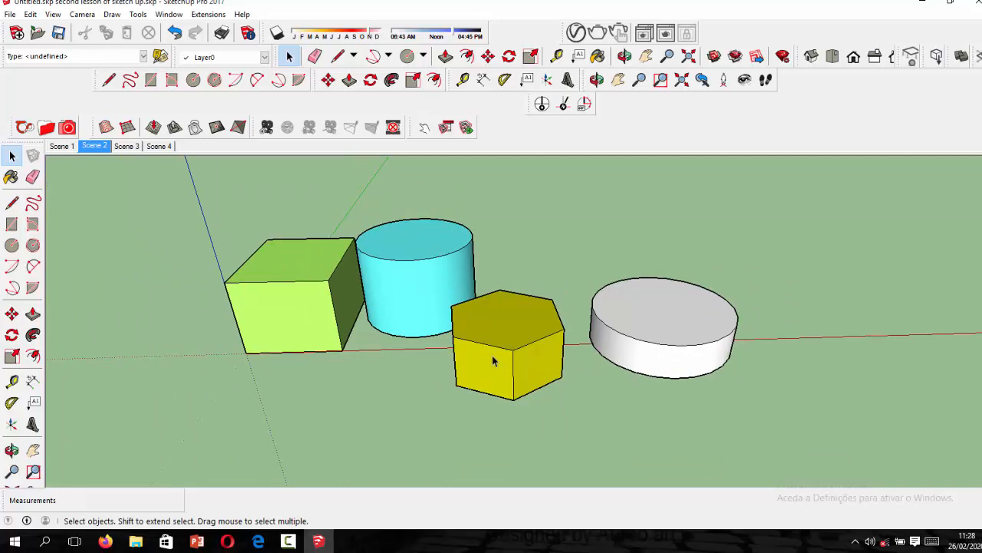
middle_drag(554, 372, 533, 332)
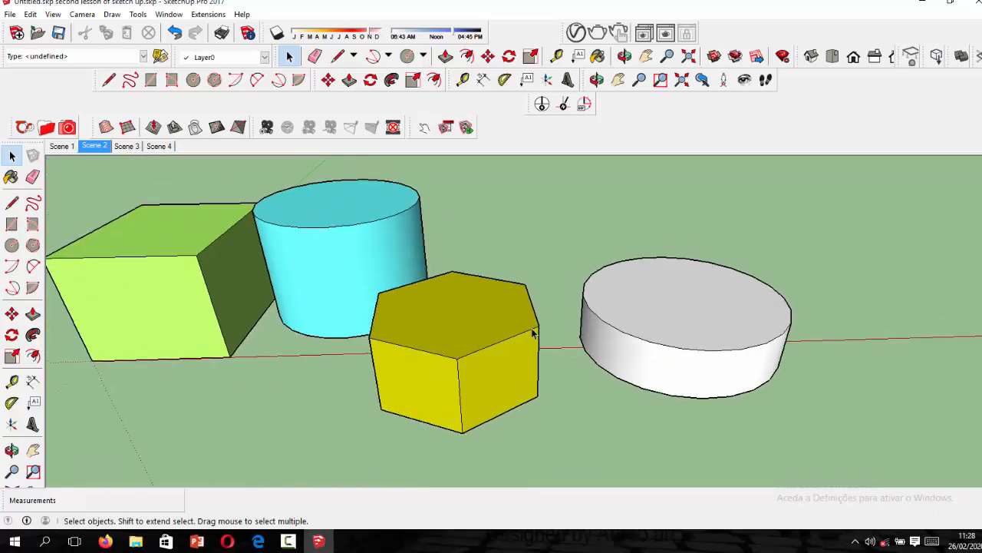
scroll(534, 332, down, 2)
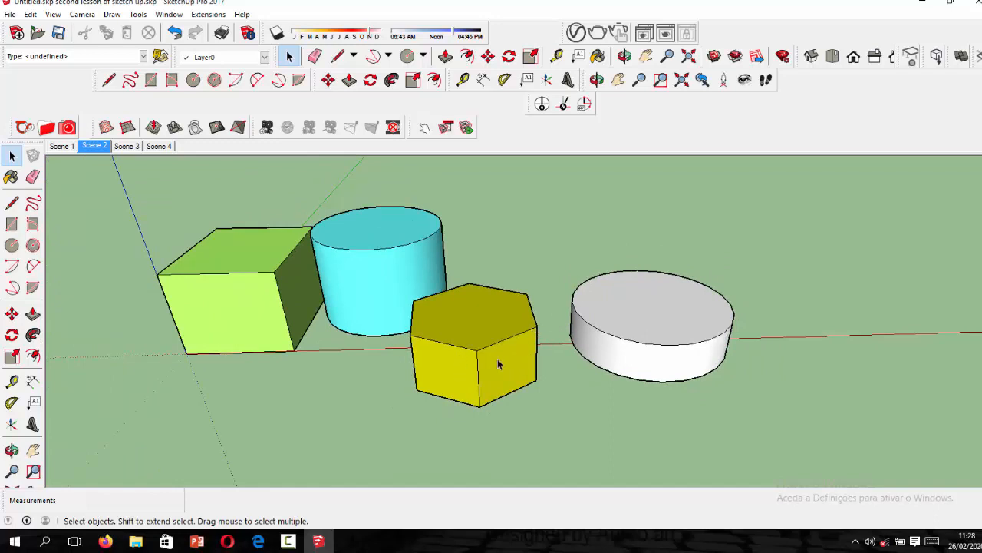
Select the entire yellow hexagonal prism and make it a group
scroll(403, 311, up, 1)
triple_click(477, 400)
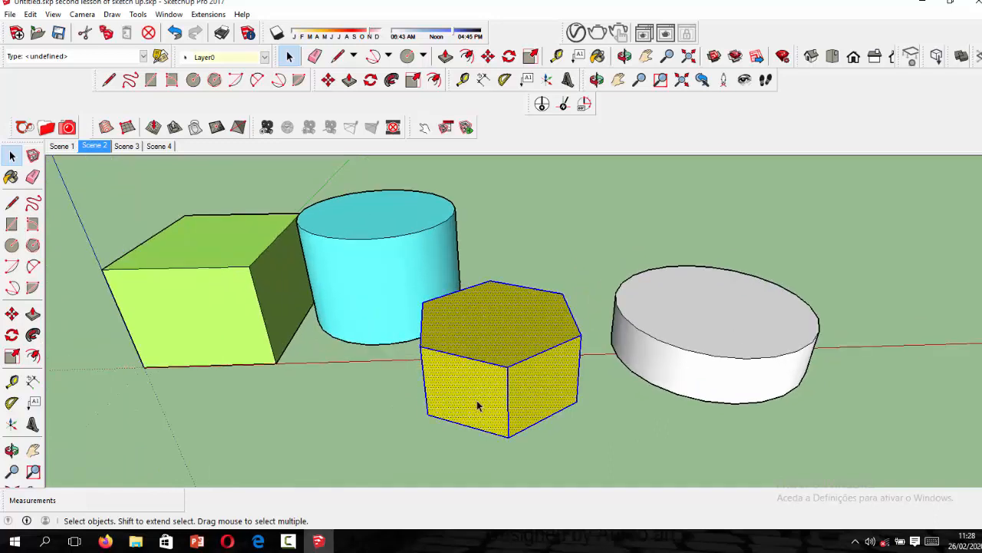
scroll(491, 347, down, 1)
right_click(493, 379)
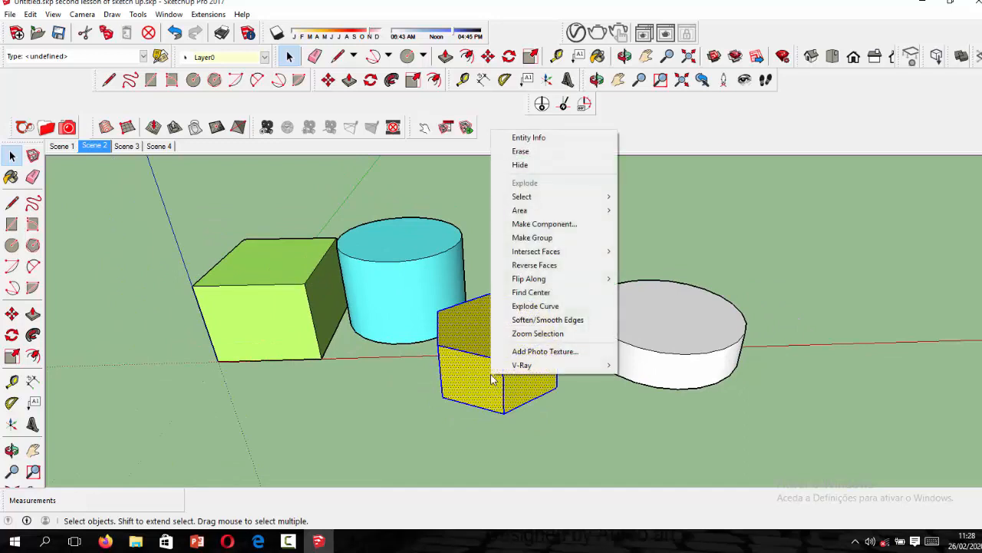
click(543, 237)
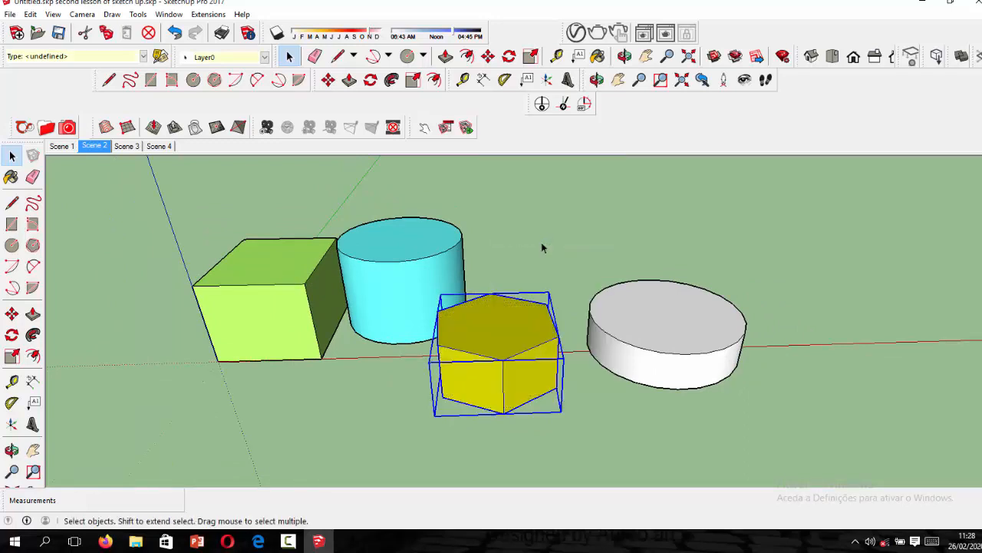
Move the yellow hexagonal prism group by its lower front corner, a short way forward from the blue cylinder
scroll(506, 384, up, 2)
scroll(553, 343, down, 3)
scroll(476, 377, up, 4)
scroll(566, 330, down, 1)
mouse_move(567, 330)
middle_down()
mouse_move(478, 253)
mouse_move(604, 279)
mouse_move(637, 274)
mouse_move(542, 277)
mouse_move(468, 307)
mouse_move(501, 332)
mouse_move(636, 315)
mouse_move(571, 342)
middle_up()
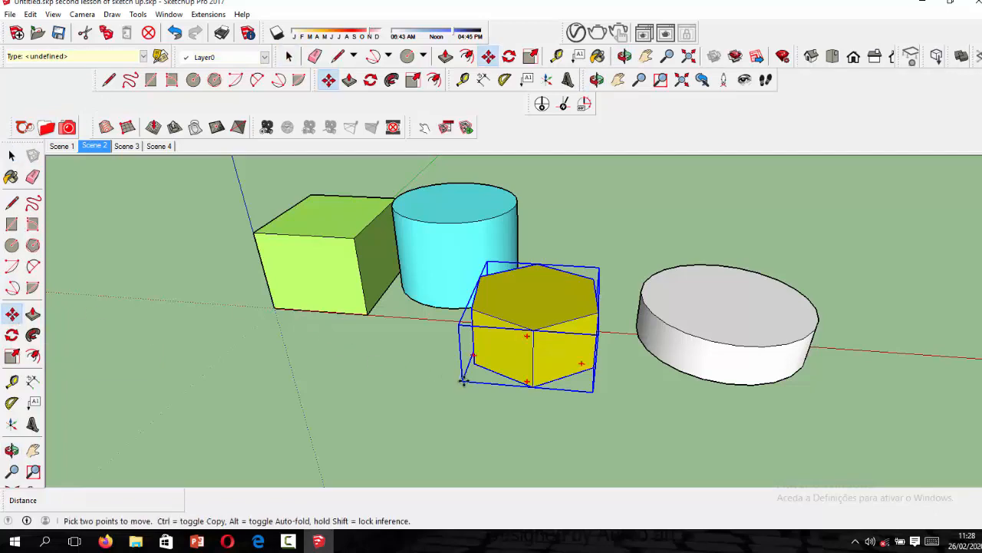
click(463, 381)
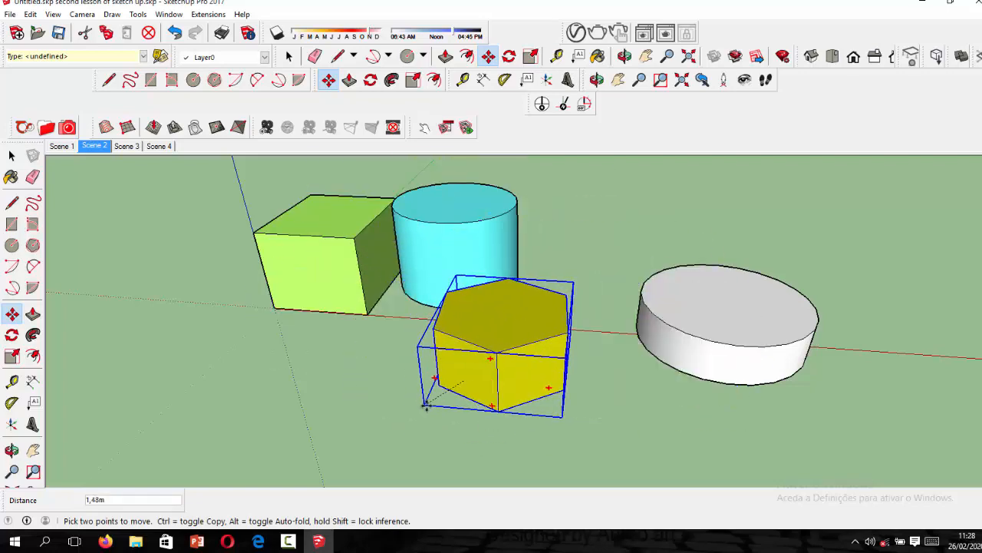
click(432, 413)
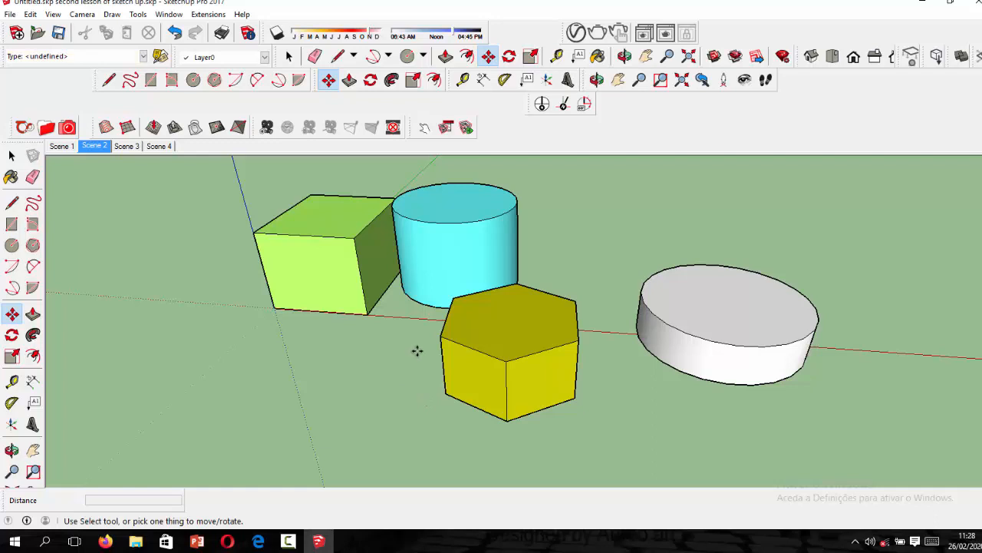
Try to move the ungrouped green box by its front face, and cancel the move
click(12, 201)
scroll(487, 315, down, 3)
scroll(541, 344, up, 4)
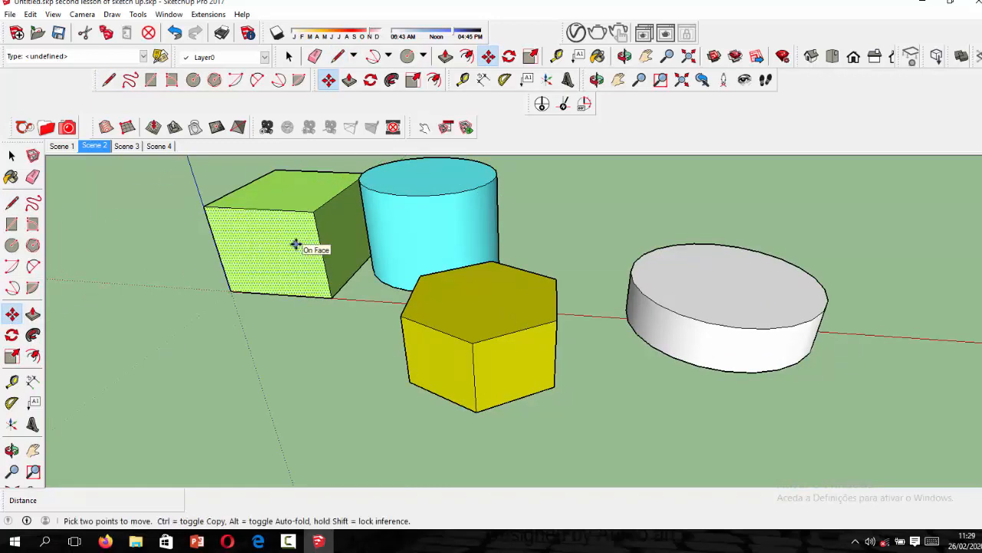
drag(295, 236, 269, 326)
scroll(445, 331, down, 2)
key(Escape)
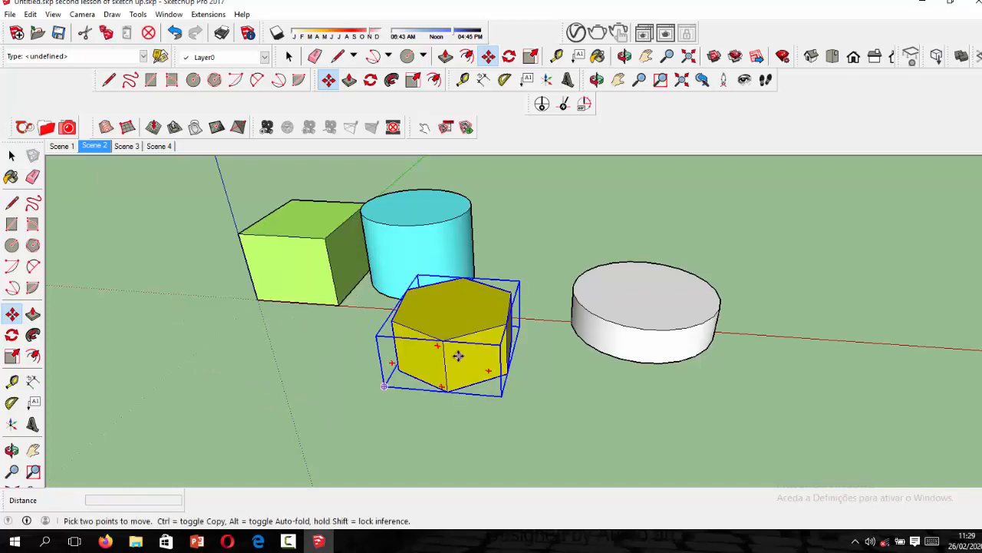
Move the yellow hexagonal prism group forward and shift the ungrouped blue cylinder by its side face away from the green box
drag(454, 357, 486, 380)
drag(399, 253, 484, 241)
drag(296, 270, 269, 329)
key(Escape)
drag(648, 309, 606, 265)
drag(492, 224, 417, 225)
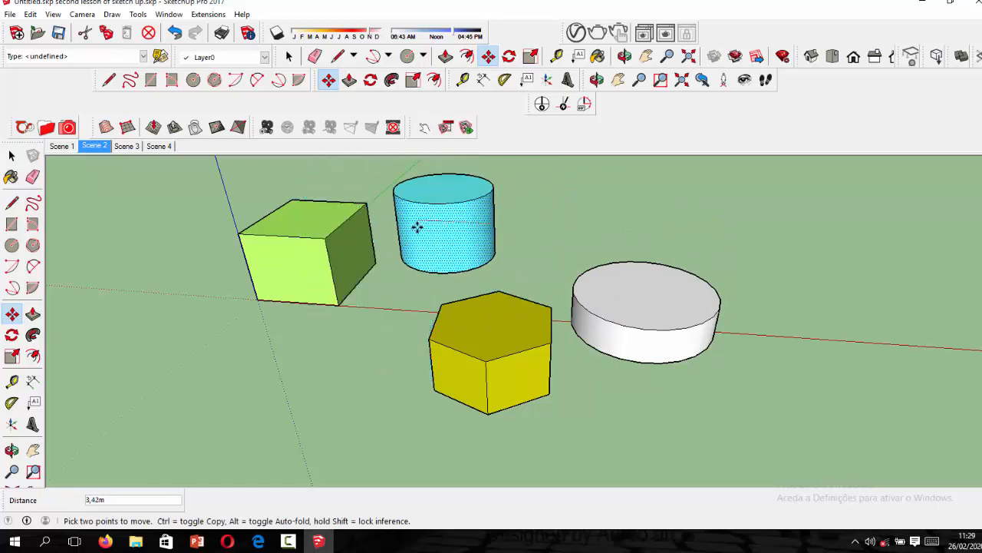
drag(434, 191, 417, 264)
key(Escape)
Reposition the yellow hexagonal prism group so that it stands beside the white low cylinder
drag(485, 374, 564, 272)
drag(468, 290, 506, 327)
drag(548, 350, 432, 327)
scroll(466, 348, down, 2)
key(Escape)
Examine the corner points and rotation grips on the yellow hexagonal prism group's bounding box
scroll(507, 344, up, 1)
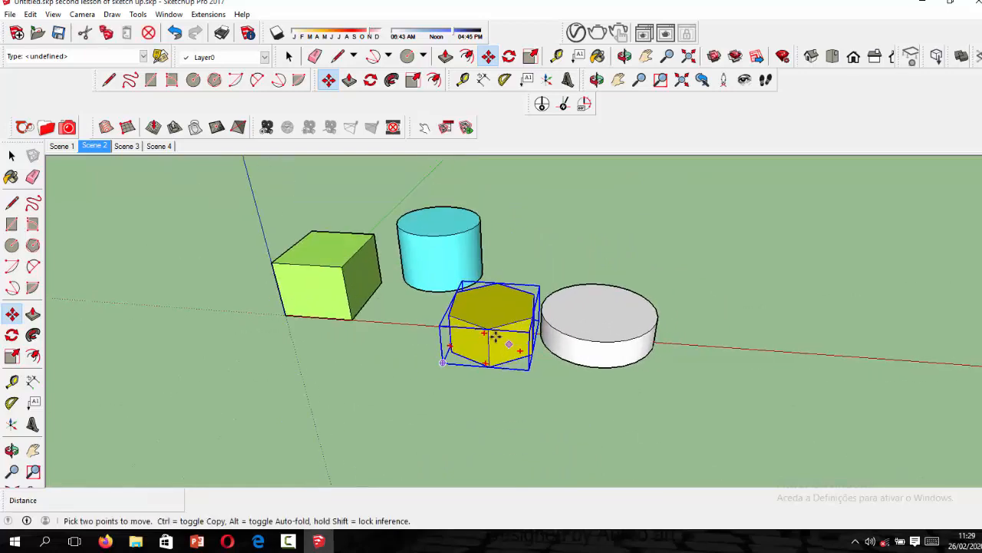
scroll(480, 349, up, 2)
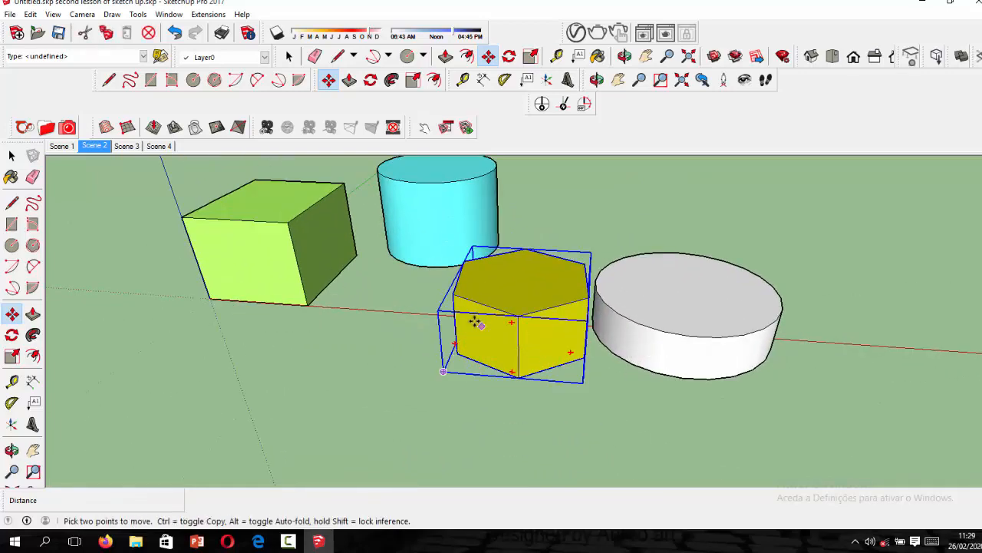
scroll(478, 322, up, 1)
scroll(482, 351, up, 5)
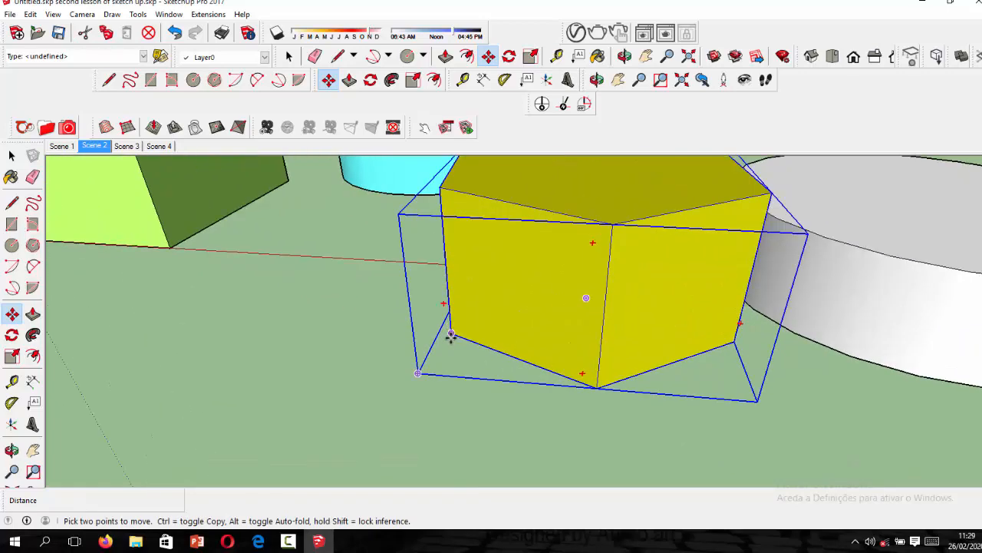
scroll(447, 336, down, 2)
scroll(449, 335, up, 1)
scroll(475, 314, down, 5)
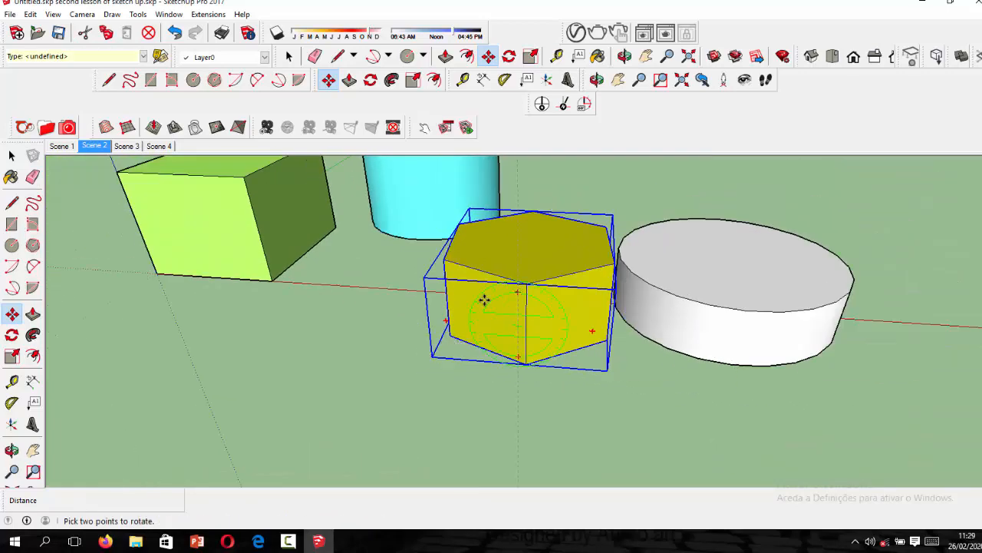
scroll(475, 313, up, 2)
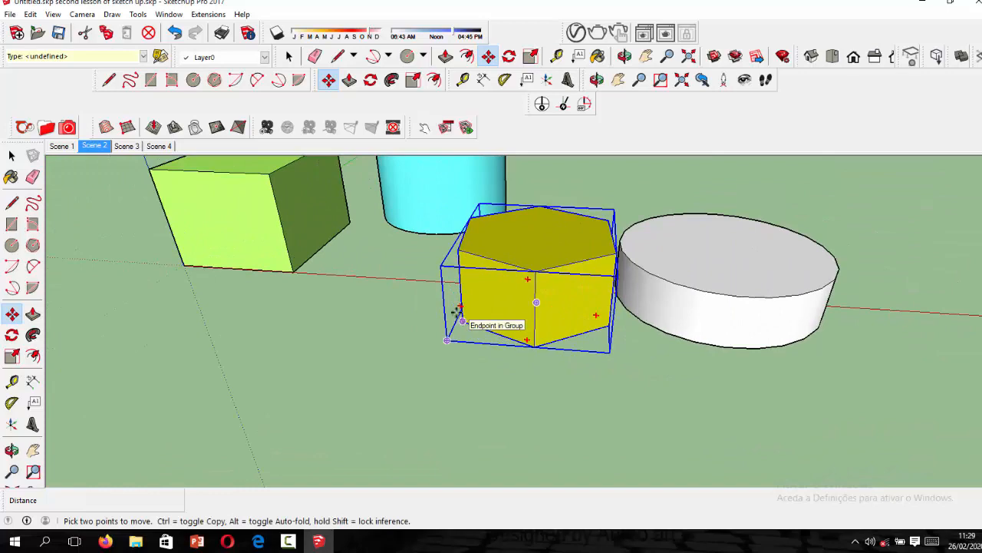
Return to the Select tool, open the yellow hexagonal prism group for editing, and close it again without changes
click(14, 154)
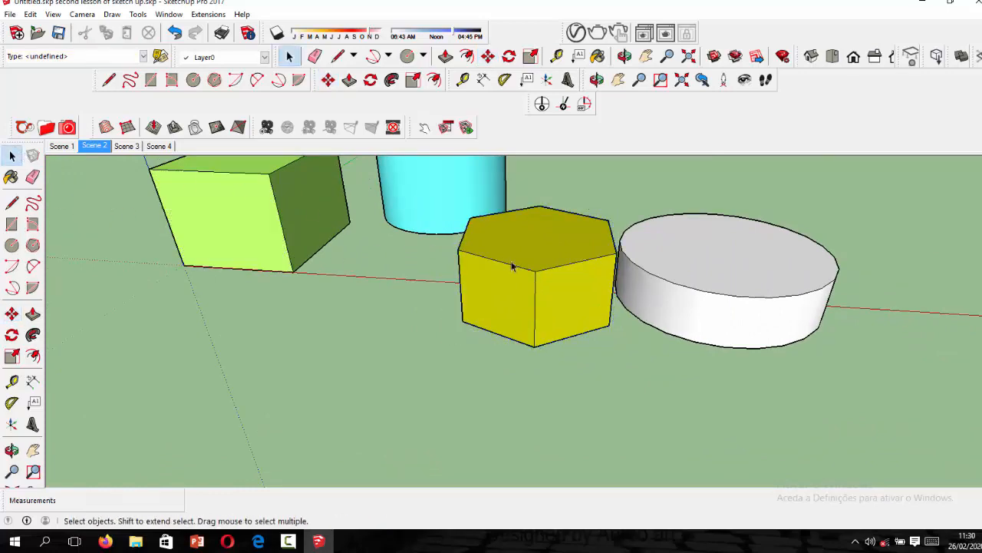
scroll(560, 281, up, 2)
scroll(560, 314, down, 3)
scroll(540, 307, up, 2)
scroll(516, 310, down, 1)
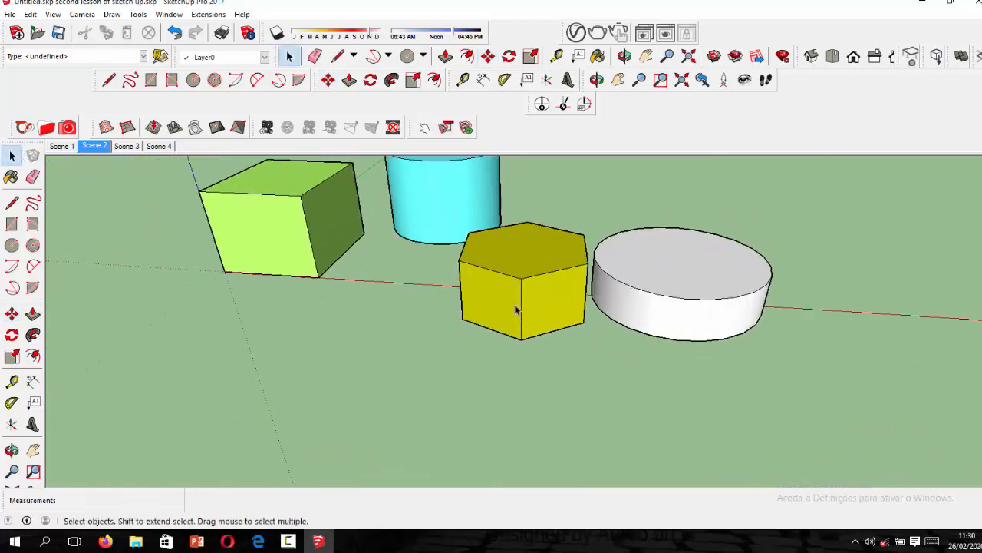
double_click(512, 307)
key(Escape)
scroll(513, 307, down, 3)
scroll(510, 311, up, 2)
double_click(511, 313)
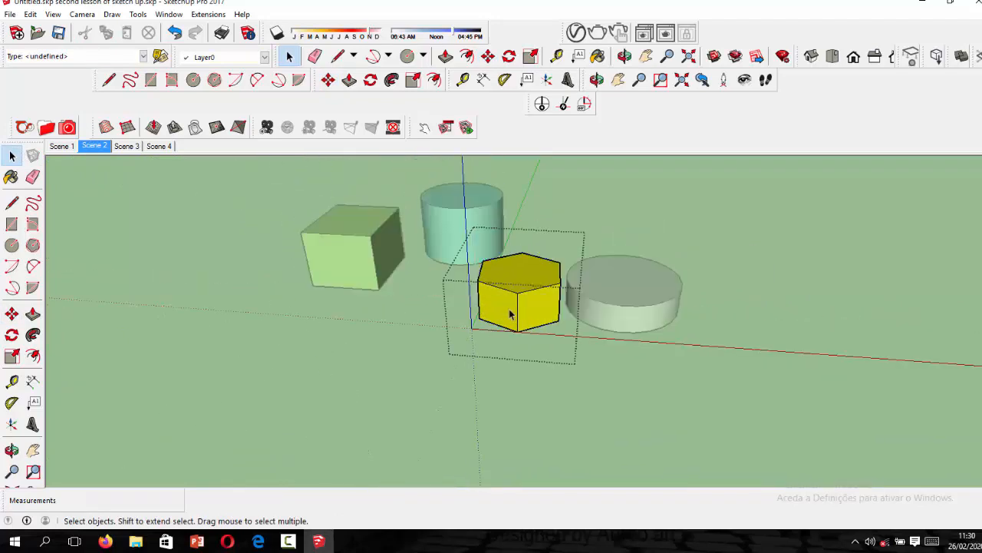
key(Escape)
Explode the yellow hexagonal prism group into its separate faces and edges
scroll(511, 307, up, 2)
scroll(514, 307, down, 2)
scroll(636, 309, up, 1)
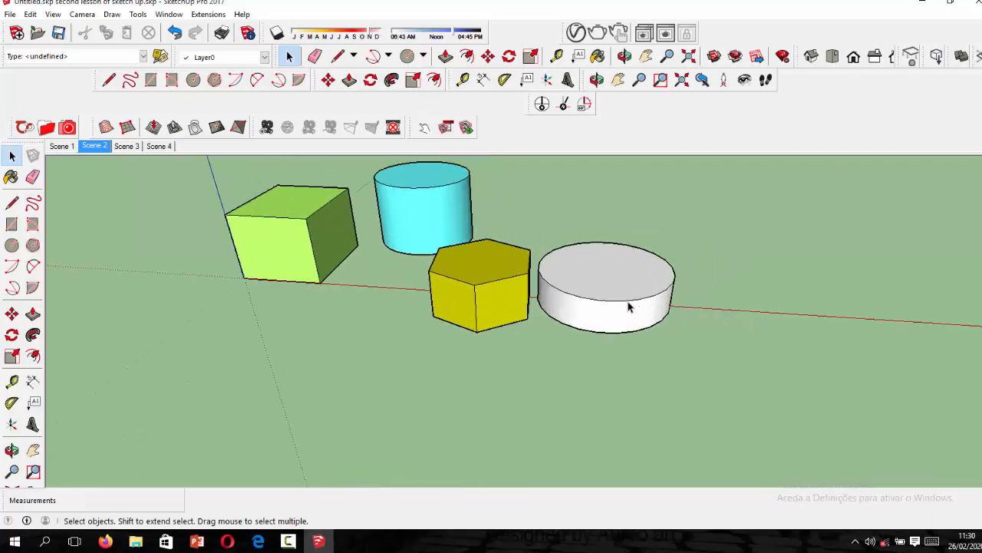
scroll(475, 287, up, 2)
scroll(475, 287, down, 1)
scroll(476, 287, up, 1)
scroll(475, 287, down, 2)
middle_drag(475, 287, 519, 299)
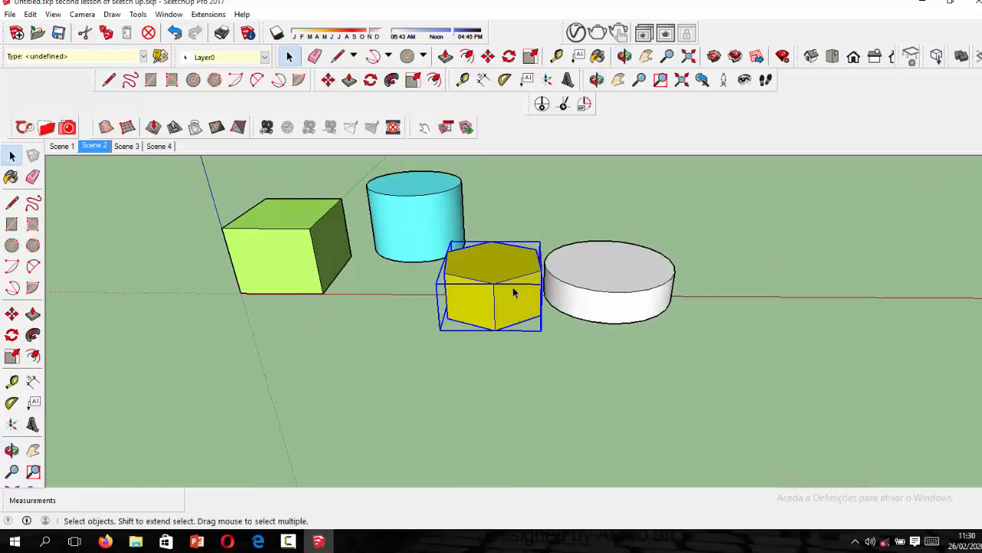
scroll(495, 290, up, 1)
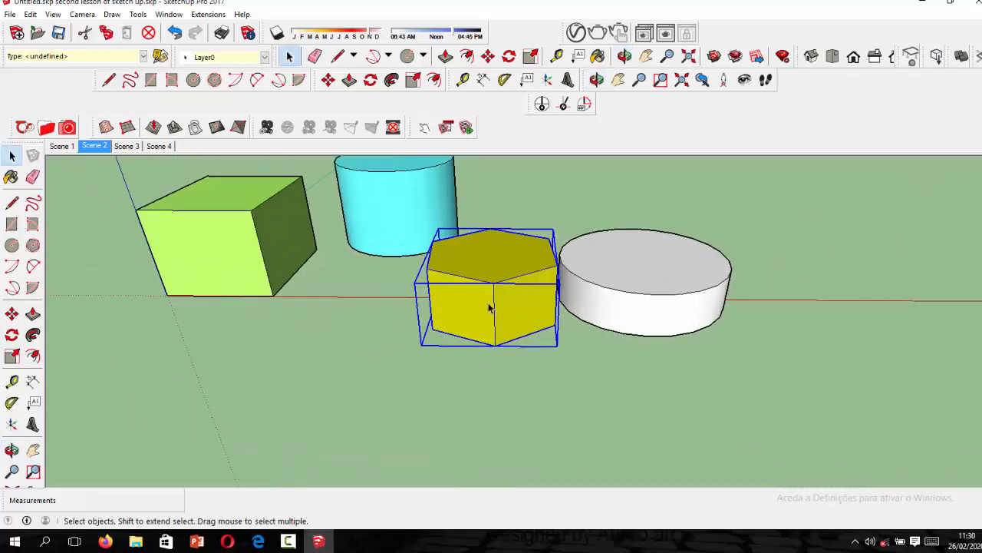
scroll(485, 283, up, 1)
mouse_move(483, 281)
middle_down()
mouse_move(570, 325)
mouse_move(471, 269)
mouse_move(492, 293)
middle_up()
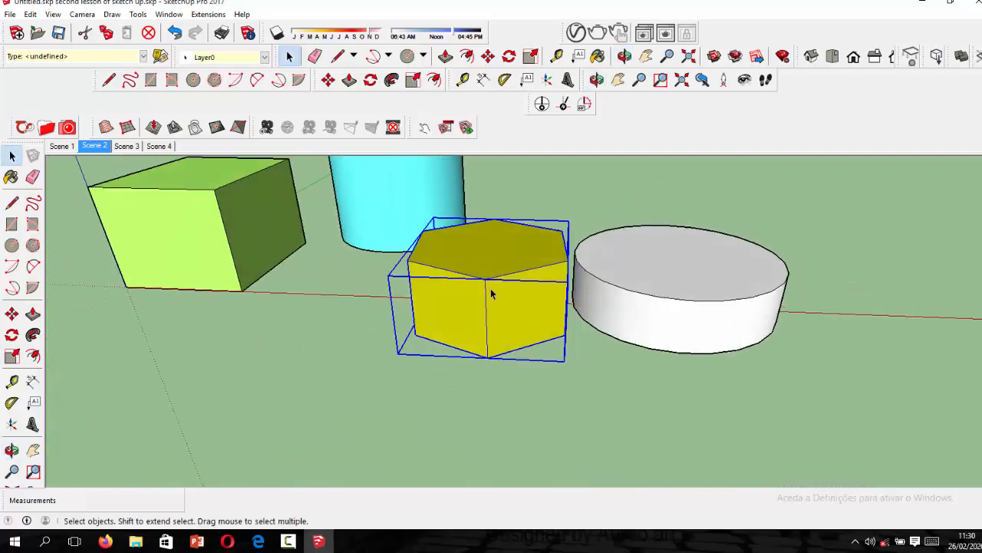
right_click(460, 323)
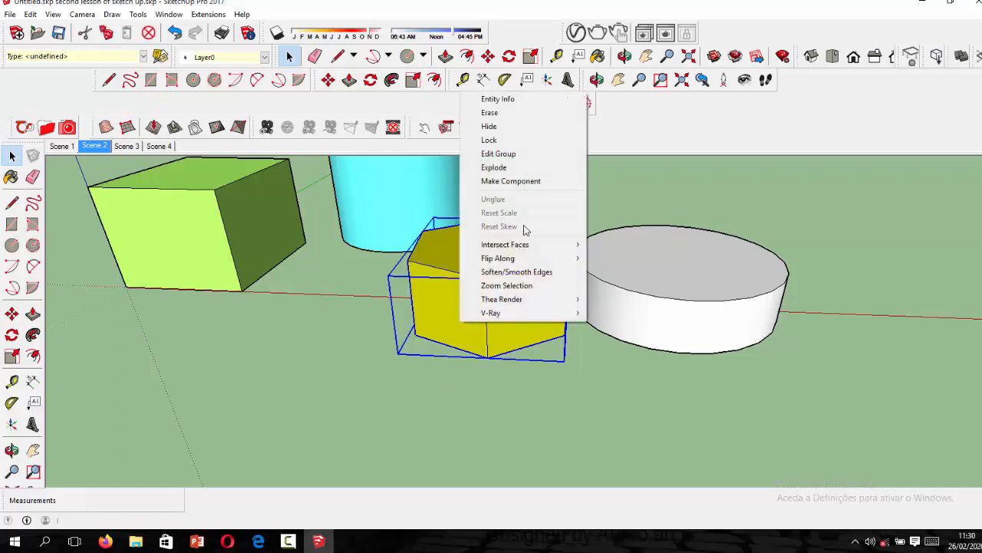
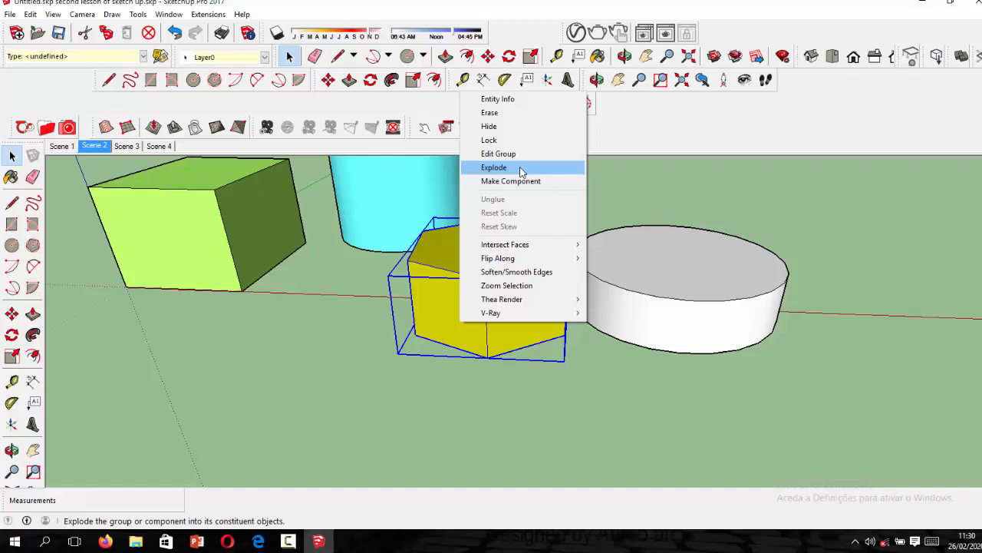
click(521, 169)
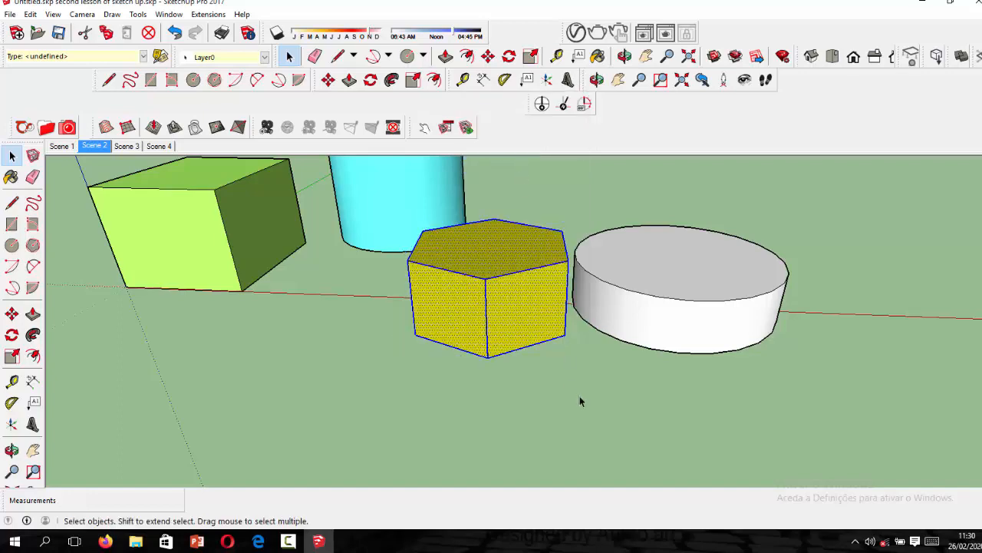
Try to move a single side face of the exploded yellow hexagonal prism, and cancel the move
mouse_move(566, 383)
middle_down()
mouse_move(583, 346)
mouse_move(581, 373)
middle_up()
triple_click(495, 348)
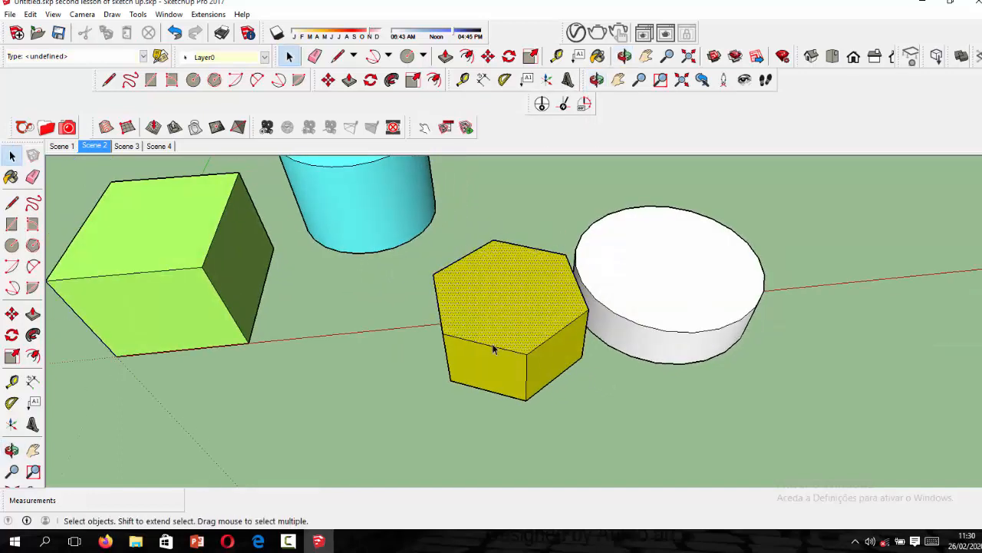
click(614, 412)
middle_drag(614, 412, 300, 288)
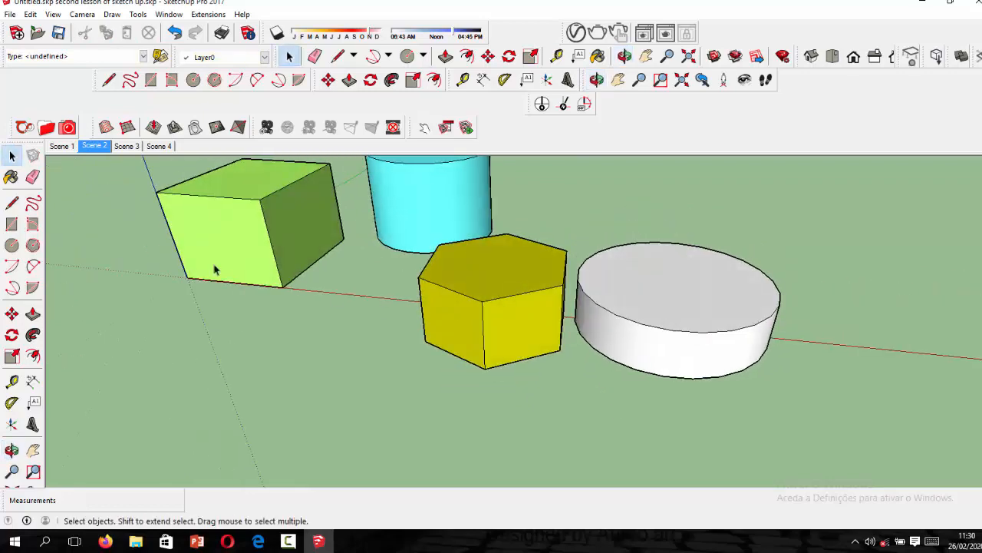
click(12, 314)
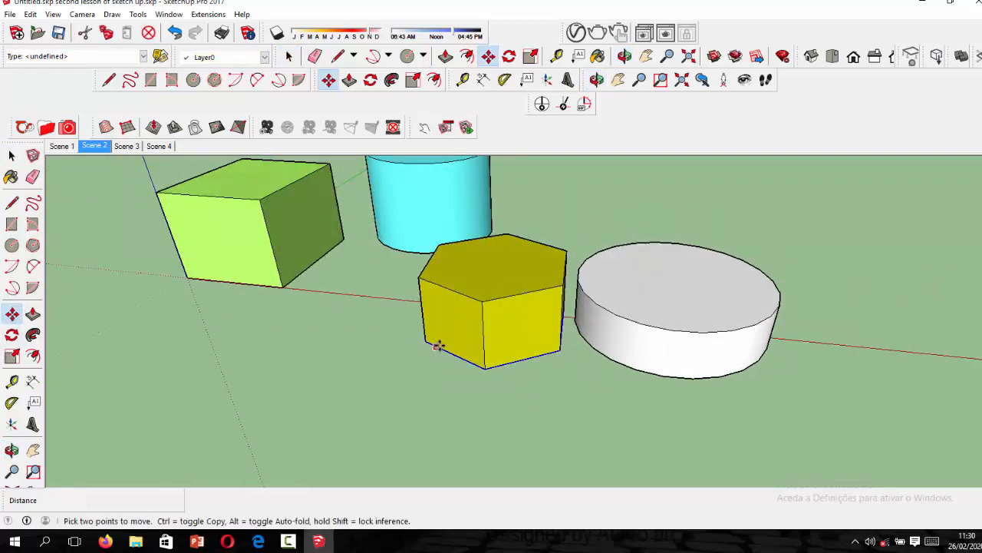
click(450, 329)
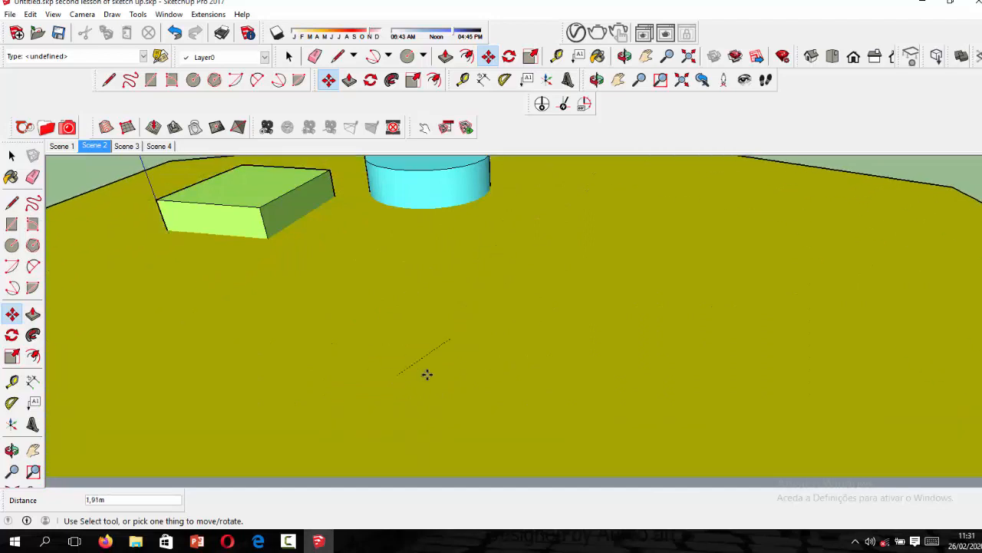
key(Escape)
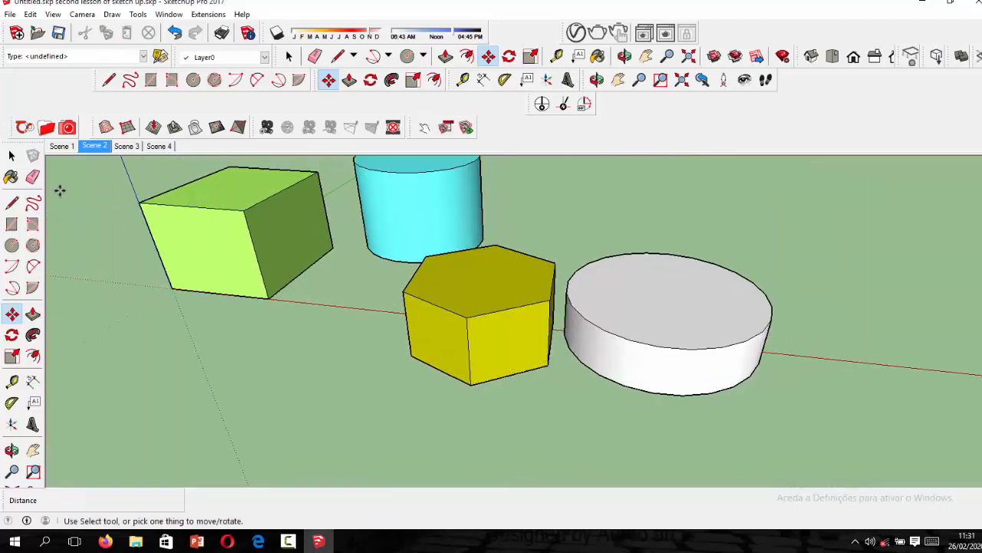
Select all connected faces and edges of the yellow hexagonal prism and make them a group
triple_click(446, 339)
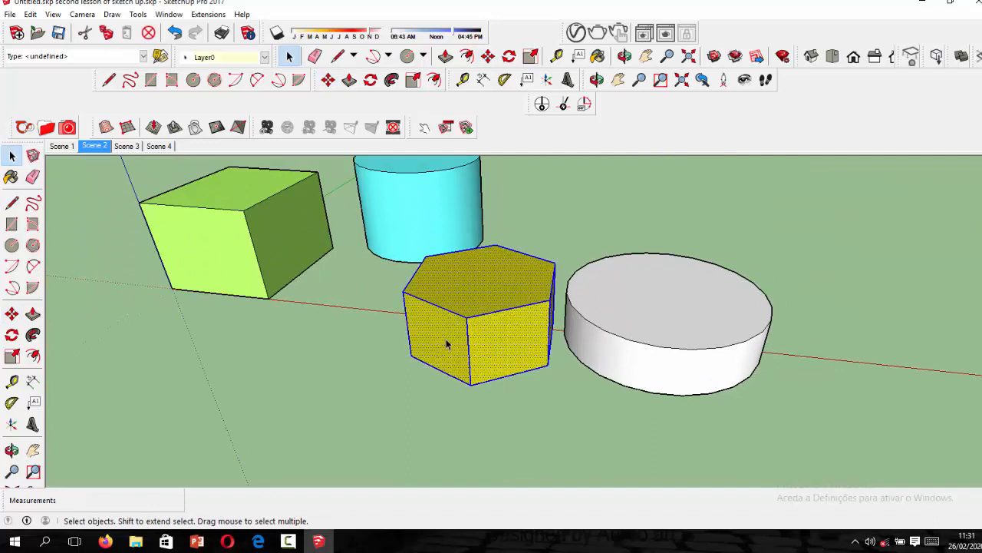
right_click(446, 339)
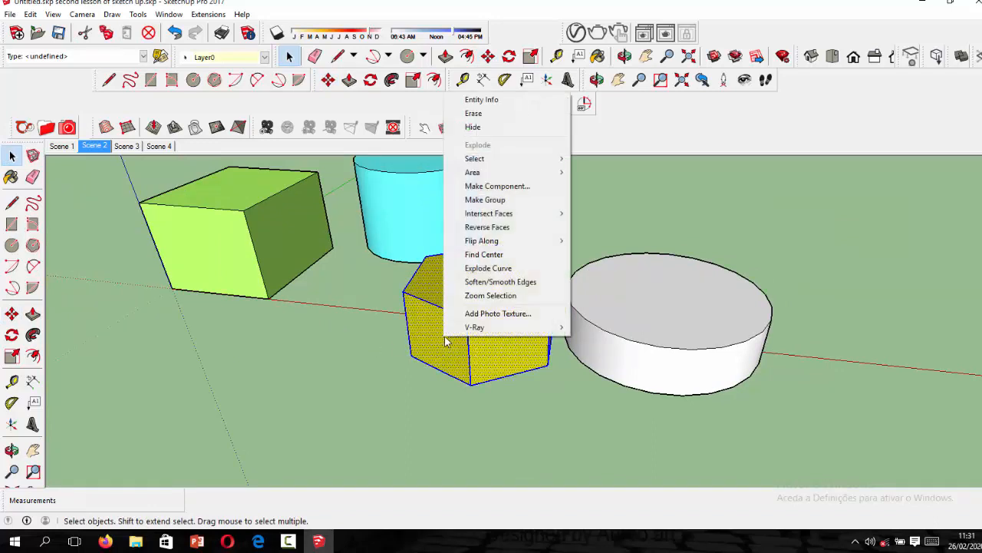
mouse_move(514, 213)
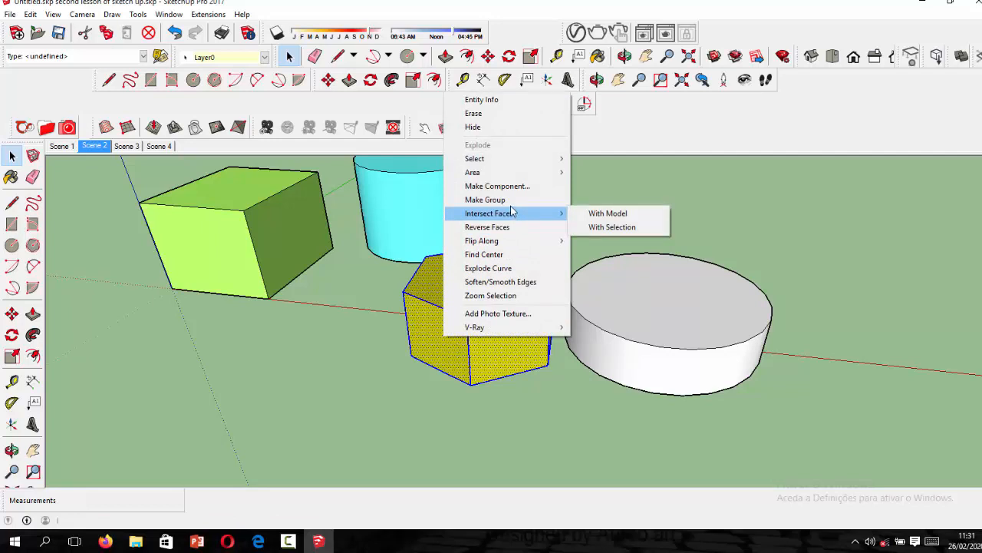
click(509, 201)
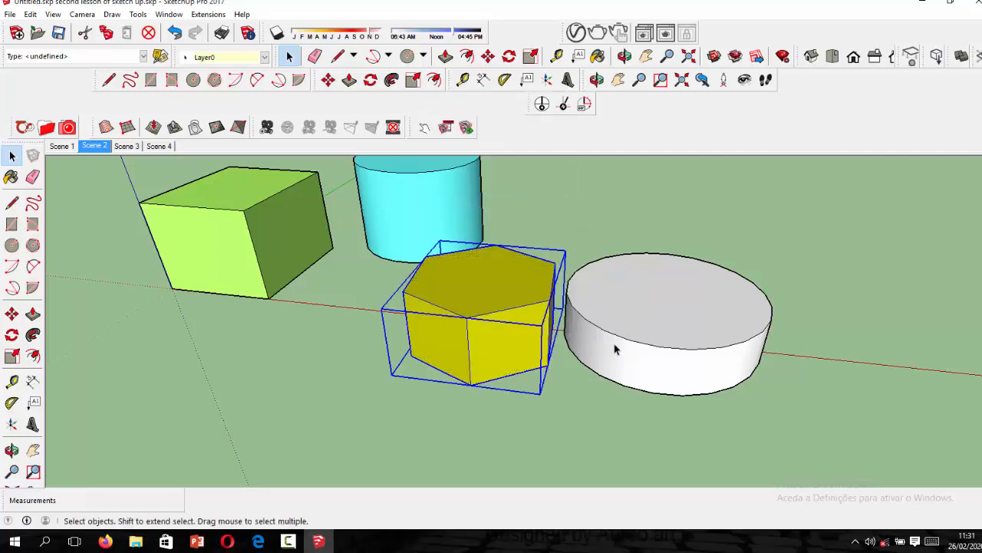
Select the entire white low cylinder and make it a group
click(645, 372)
right_click(645, 373)
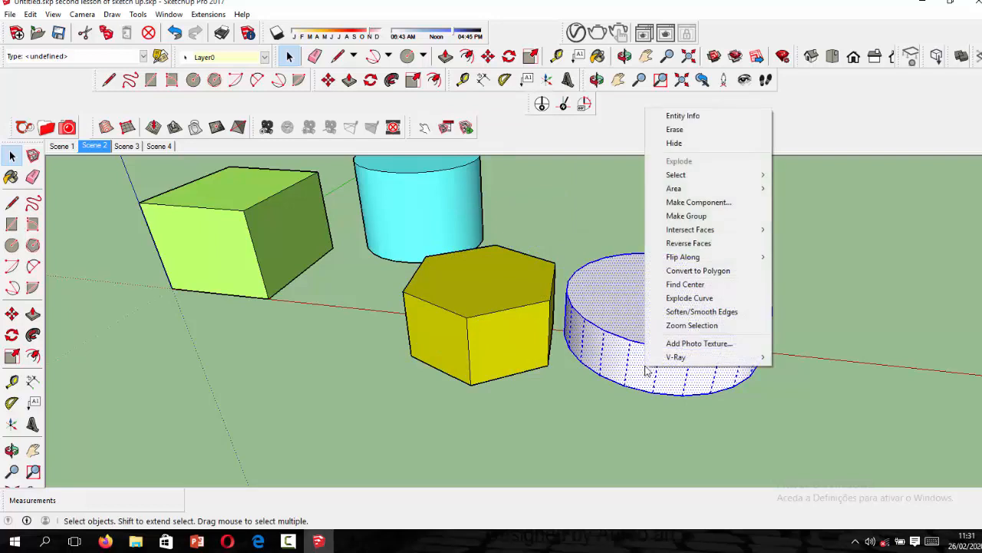
click(686, 215)
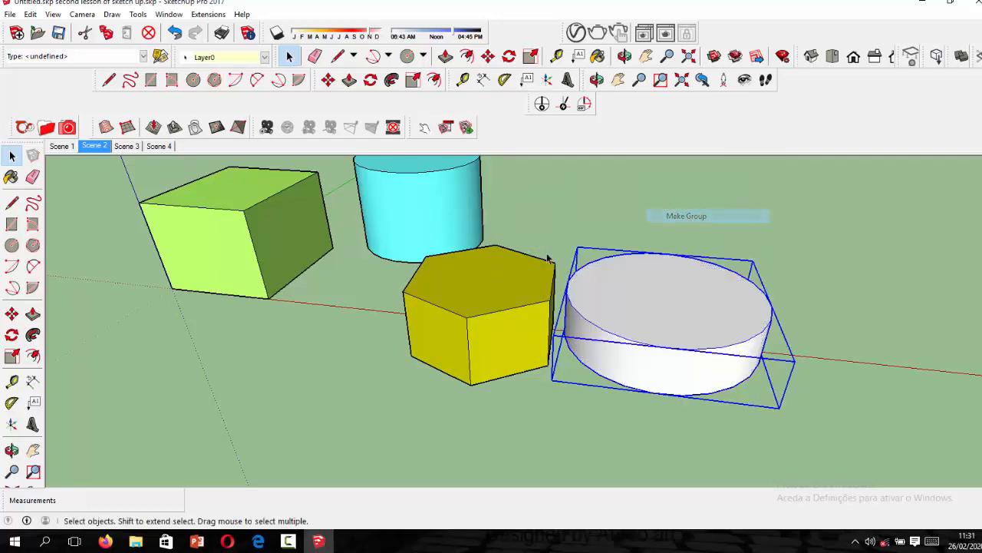
Make a group from the blue cylinder's side face and its bounding edges
click(421, 220)
middle_drag(422, 222, 418, 230)
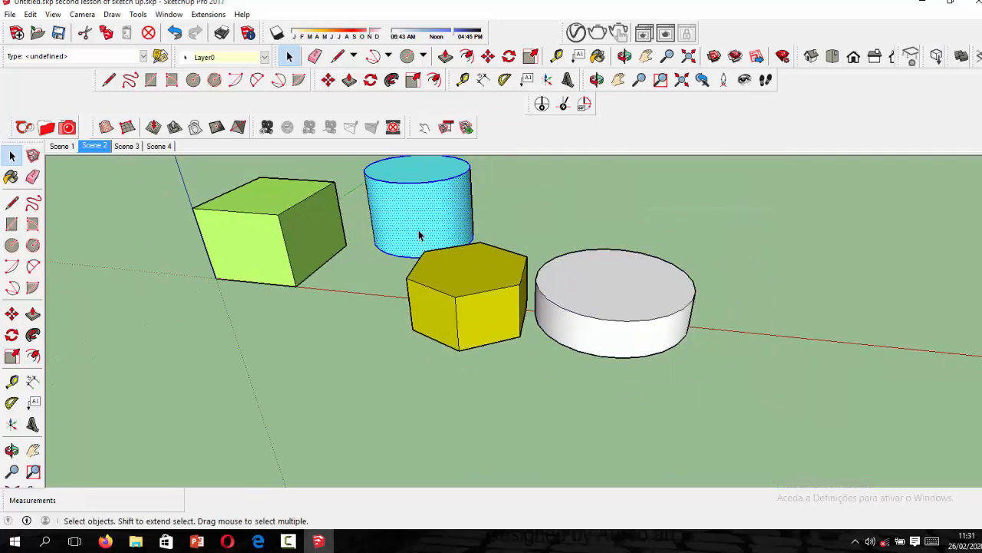
right_click(417, 222)
click(489, 332)
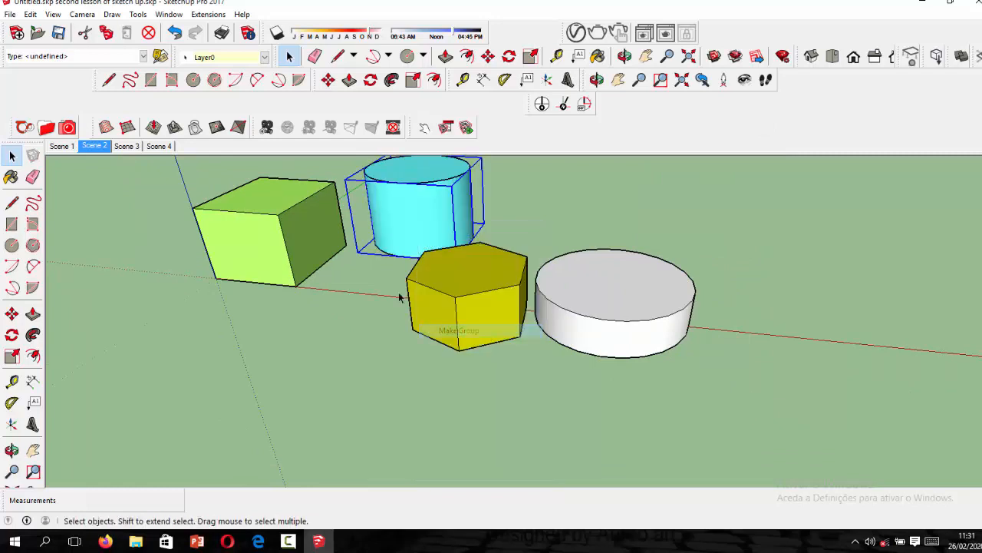
Select the entire green box and make it a group
click(306, 247)
right_click(301, 247)
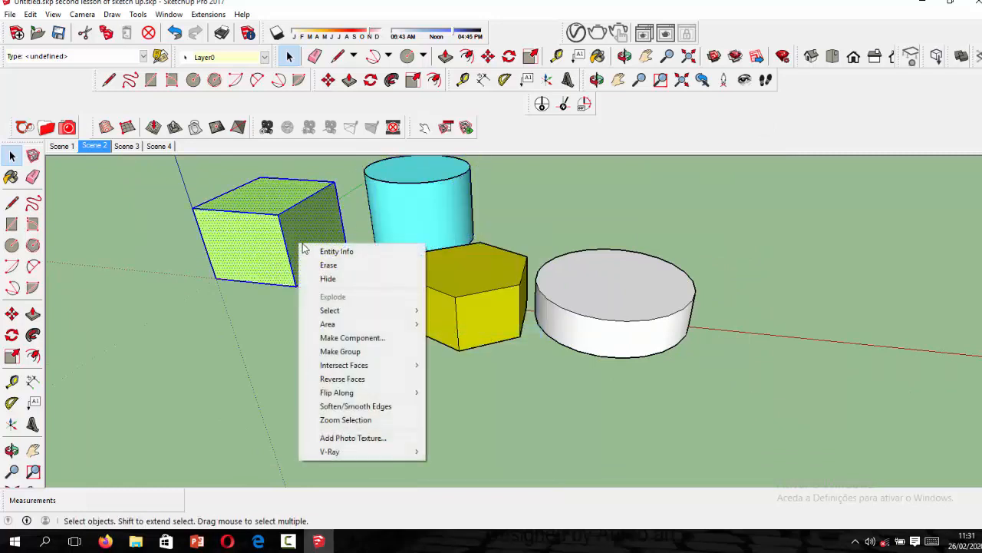
click(361, 351)
middle_drag(470, 322, 495, 261)
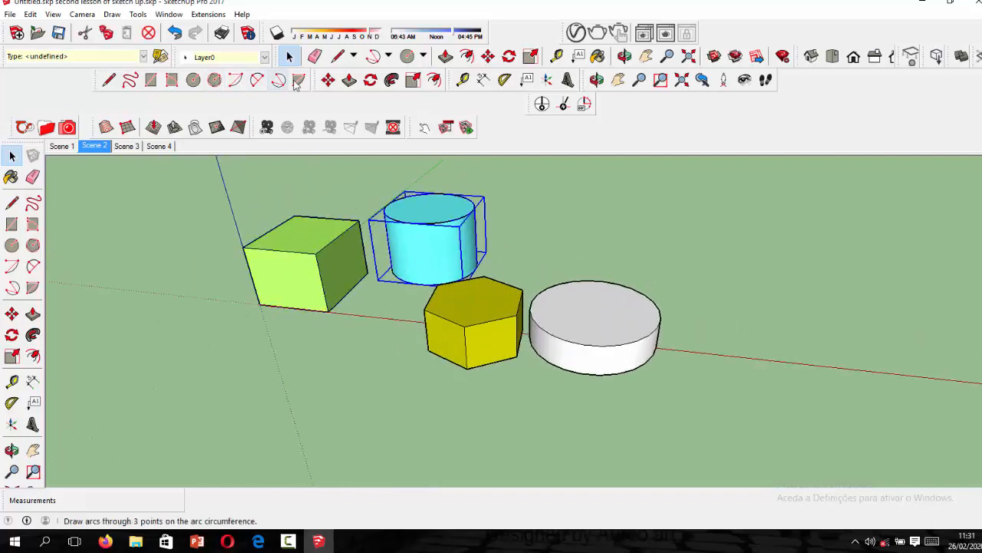
click(328, 81)
click(383, 283)
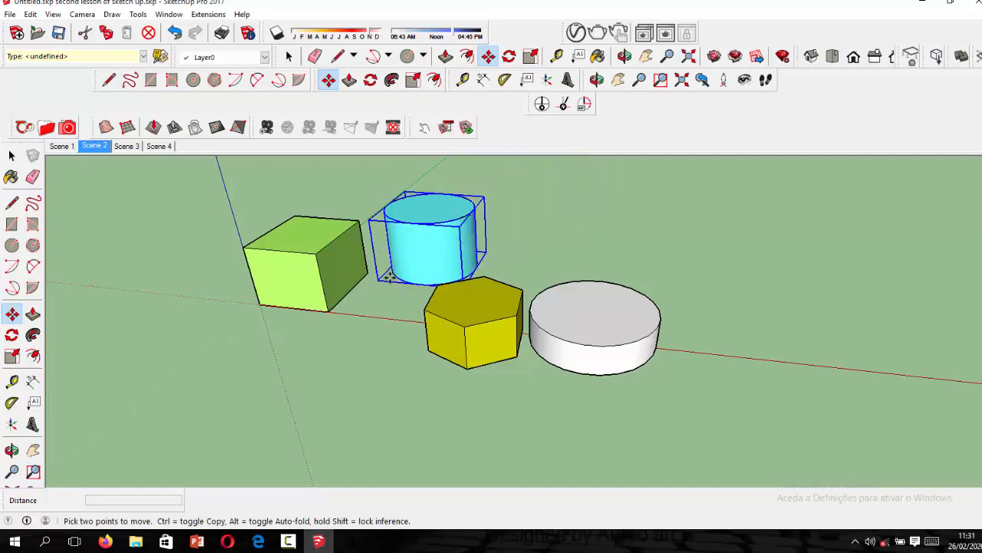
click(12, 156)
click(370, 363)
Examine the blue cylinder from below and inside its group to check which of its faces are grouped
scroll(430, 215, up, 5)
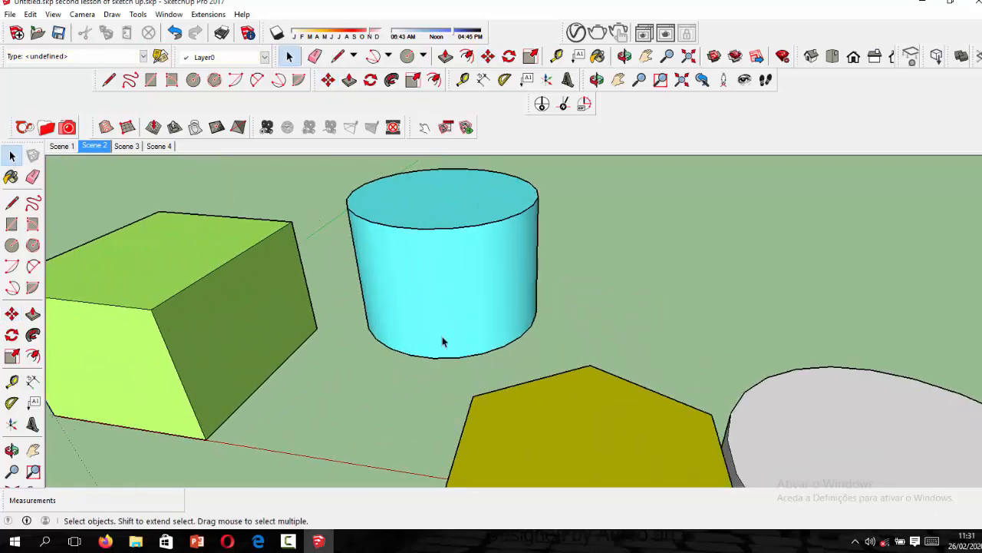
scroll(442, 277, up, 1)
scroll(497, 393, down, 6)
middle_drag(500, 391, 552, 164)
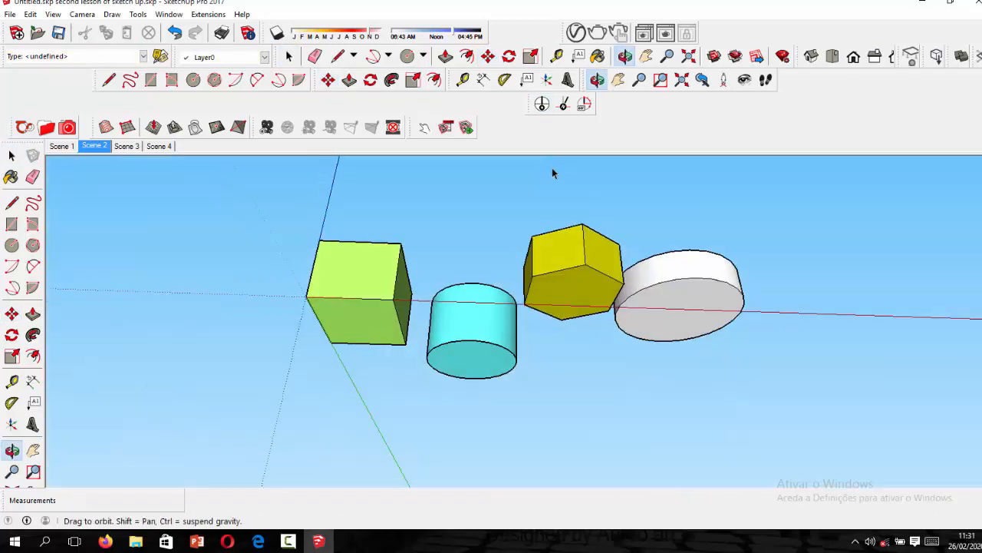
click(463, 368)
middle_drag(463, 367, 503, 311)
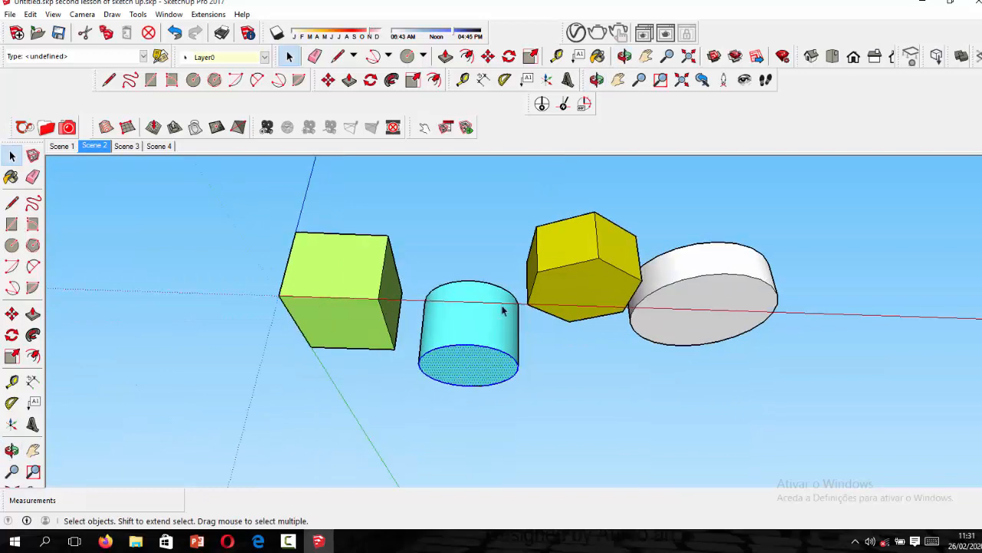
scroll(495, 440, down, 3)
middle_drag(494, 441, 491, 491)
scroll(474, 337, up, 3)
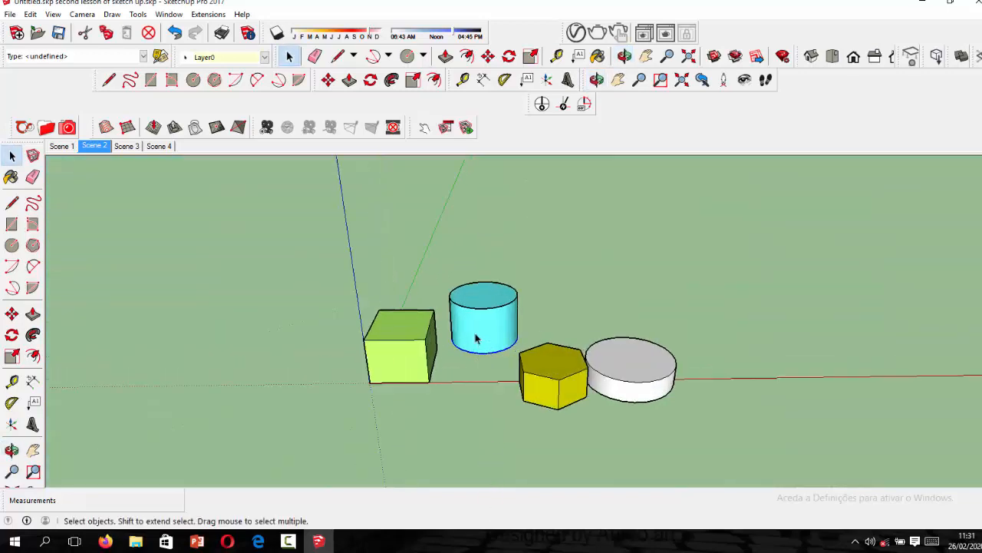
double_click(474, 336)
click(474, 336)
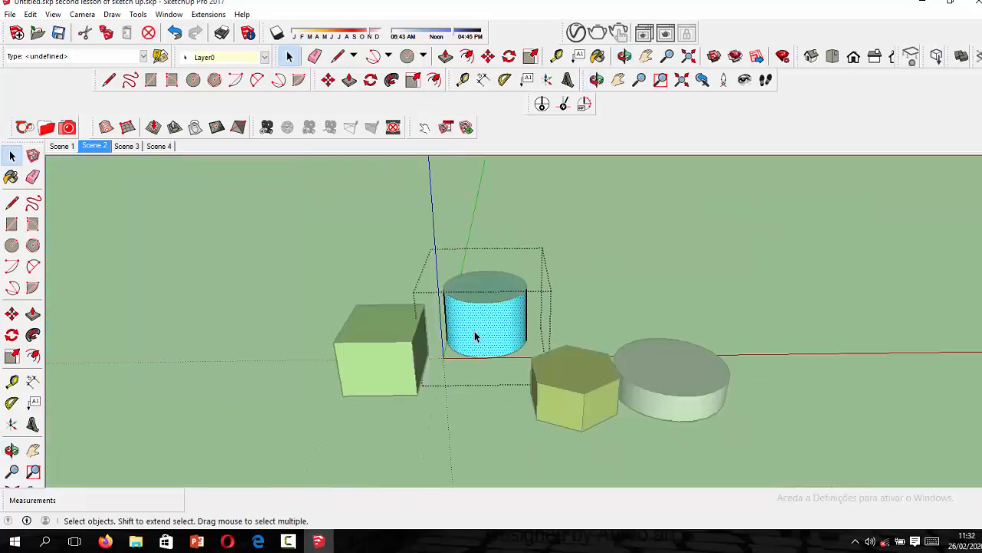
key(Escape)
Explode the blue cylinder group and clear the selection
click(476, 329)
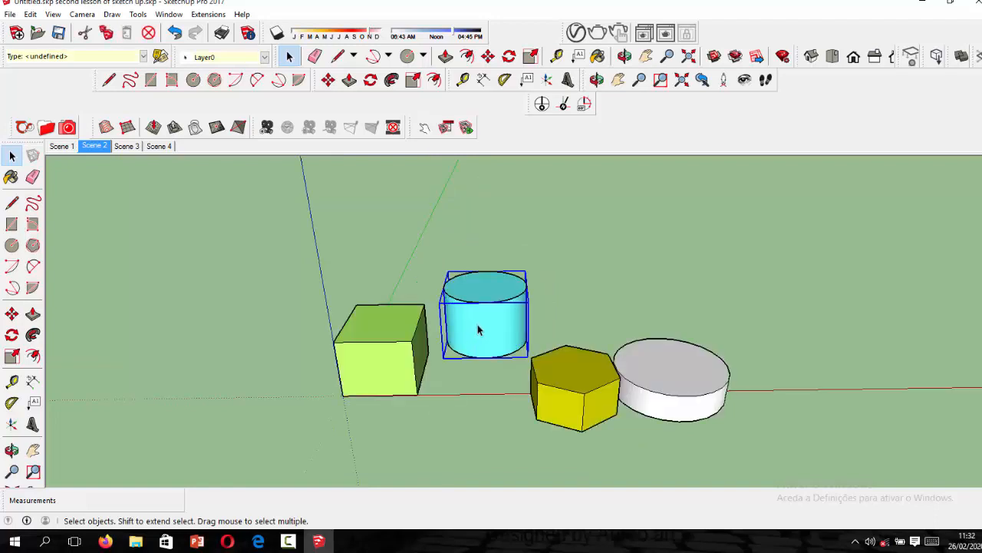
right_click(478, 330)
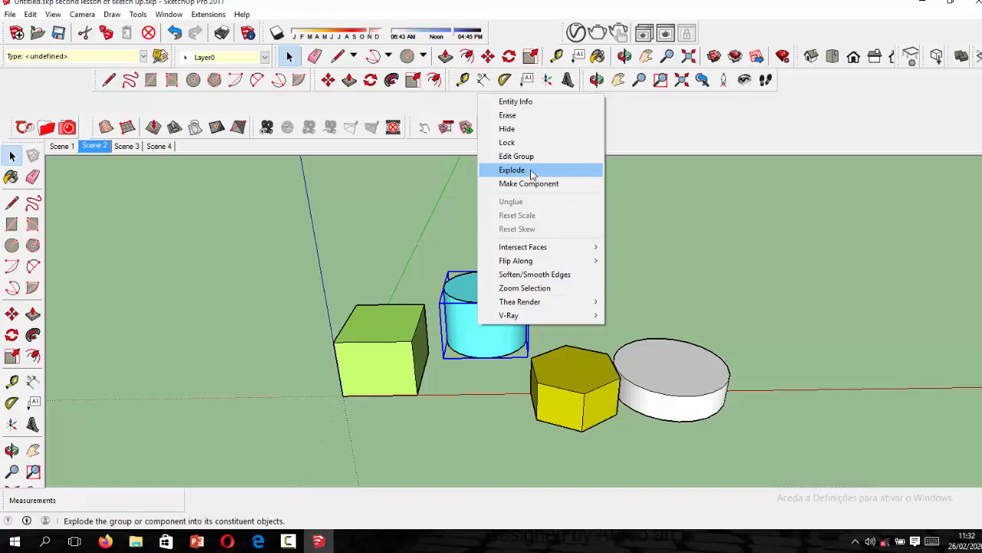
click(531, 170)
click(559, 315)
Select the entire blue cylinder, including its top and bottom faces, and make it a group
click(481, 300)
triple_click(483, 328)
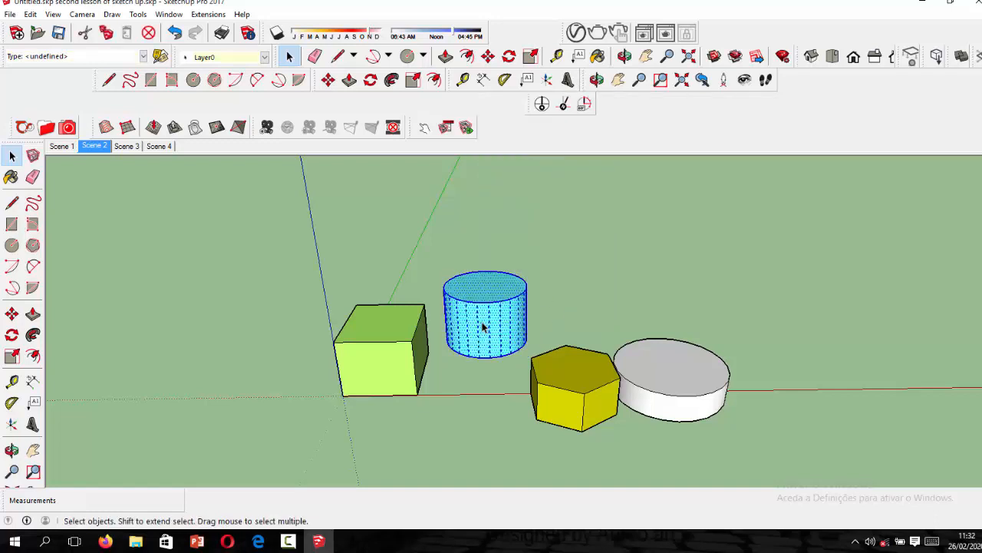
middle_drag(492, 376, 627, 287)
scroll(487, 376, down, 5)
scroll(465, 408, up, 6)
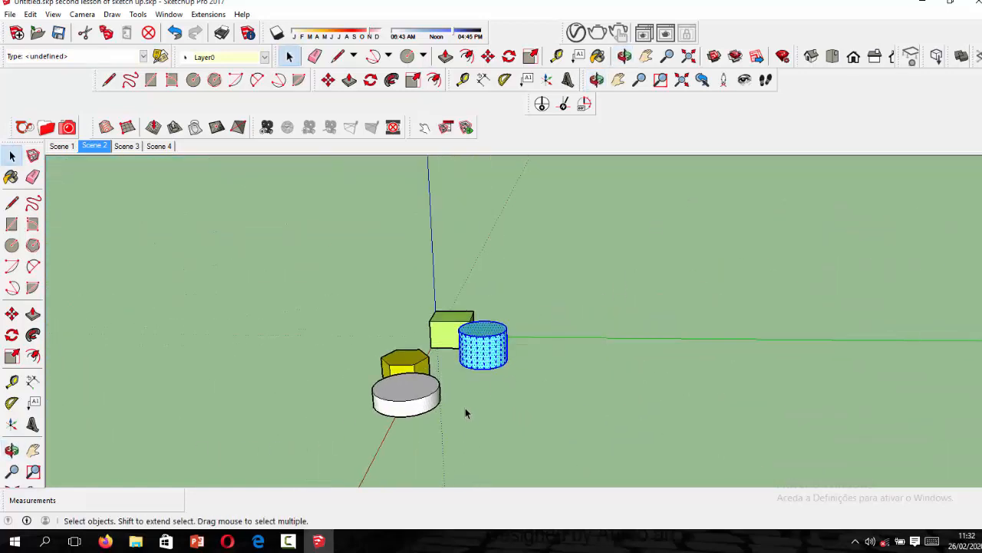
right_click(487, 357)
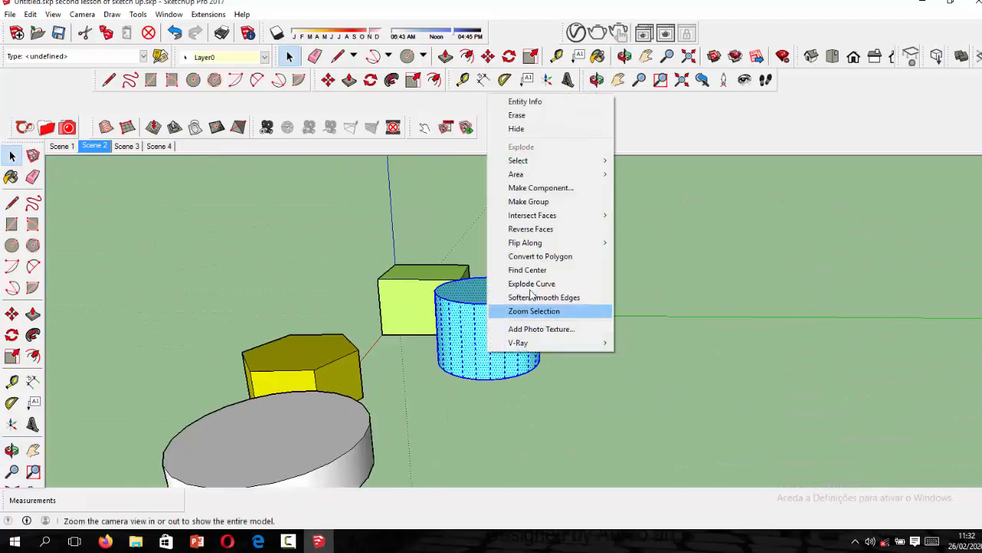
click(529, 203)
Try to move the blue cylinder group from its lower front corner, and cancel the move
scroll(466, 373, down, 2)
middle_drag(463, 361, 597, 311)
scroll(518, 405, down, 2)
scroll(518, 406, up, 1)
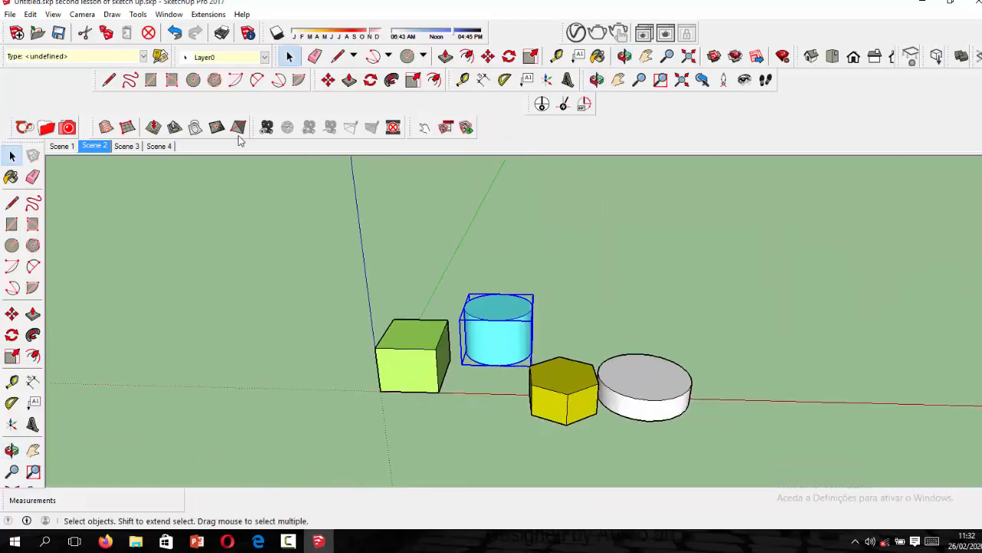
click(12, 313)
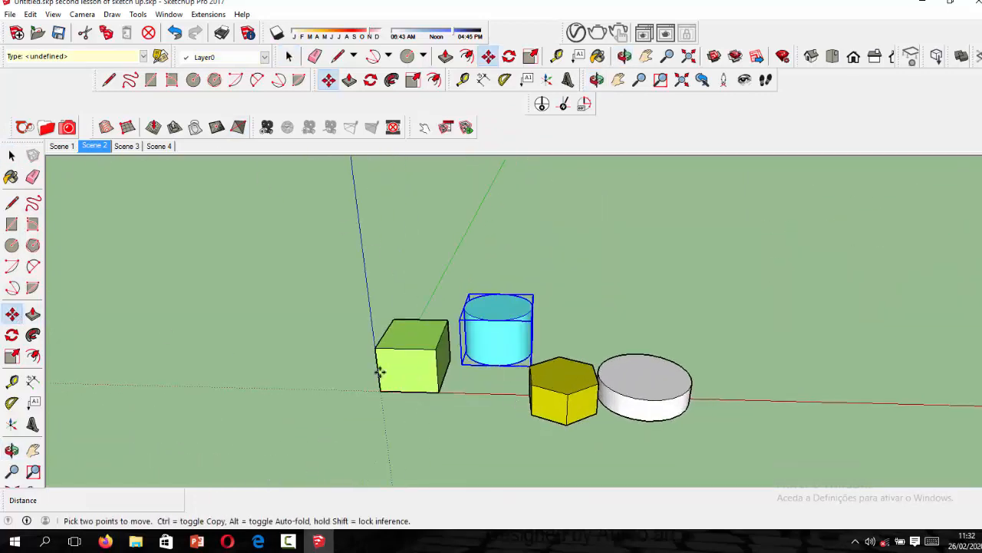
click(462, 367)
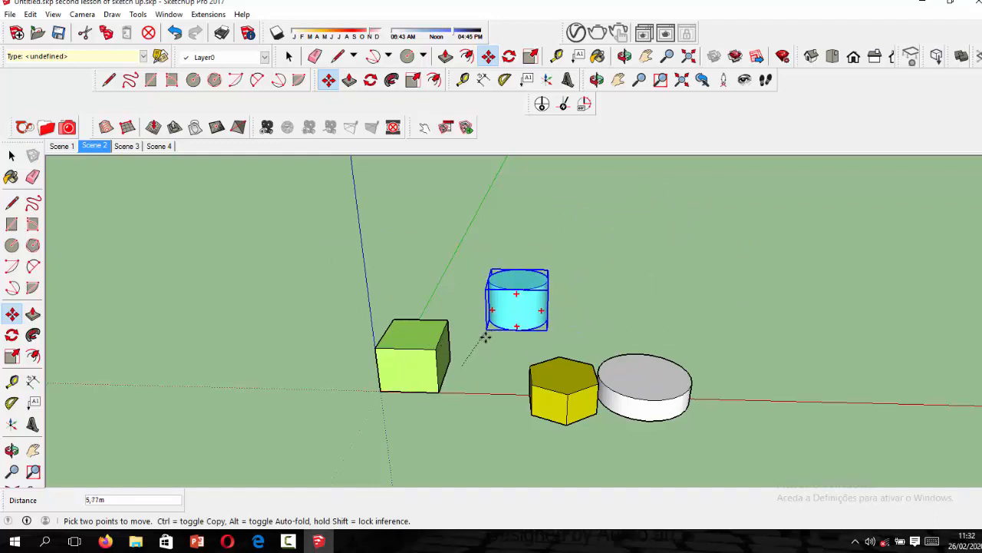
key(Escape)
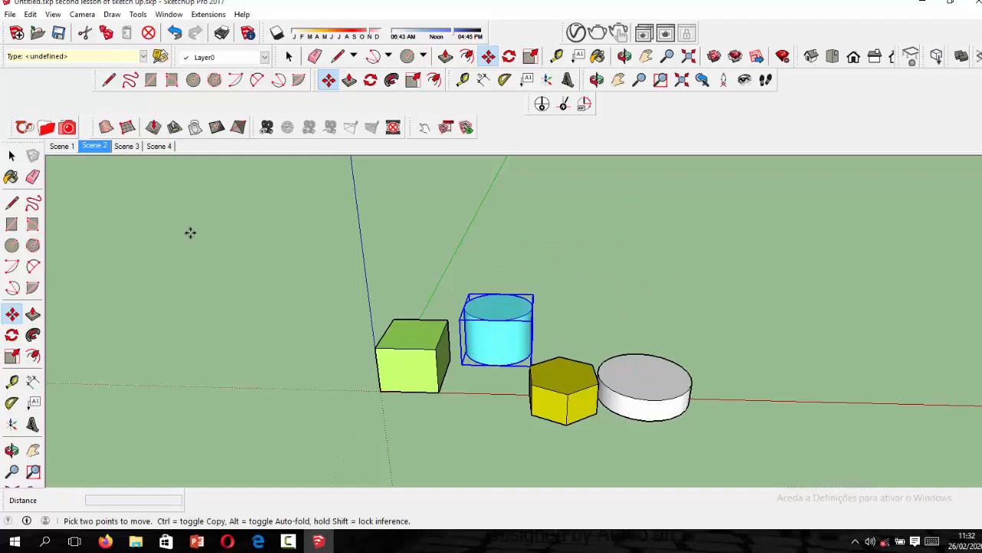
Open the green box group to check that its faces are contained in it, and leave the group
click(11, 156)
scroll(484, 383, up, 1)
scroll(430, 380, up, 1)
double_click(363, 374)
click(363, 374)
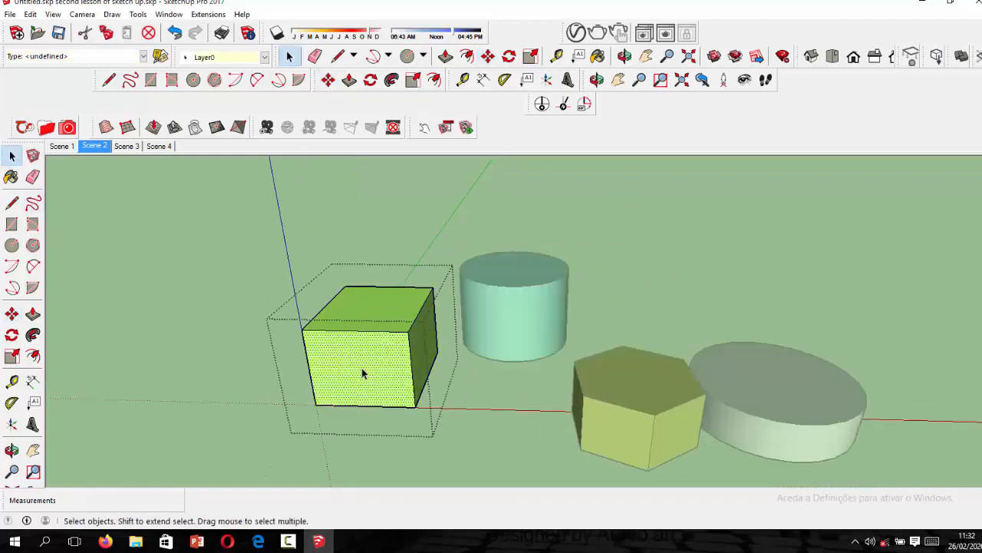
key(Escape)
double_click(366, 360)
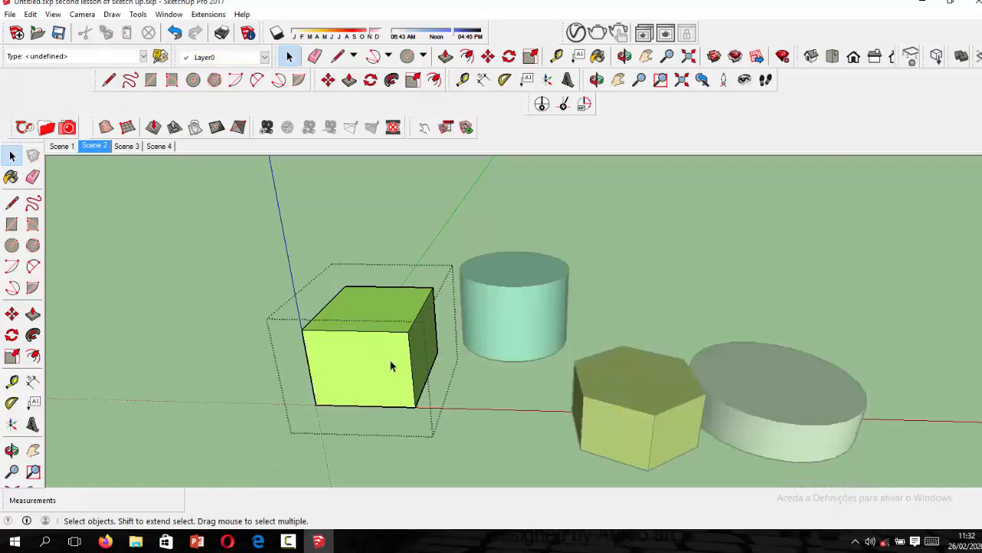
key(Escape)
scroll(399, 361, down, 3)
scroll(520, 377, up, 2)
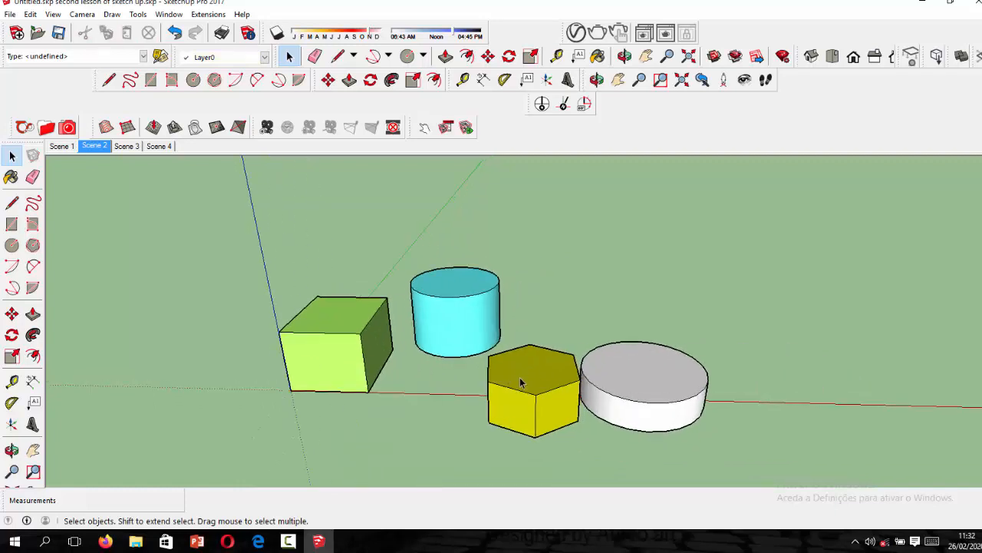
Check the available options of the yellow hexagonal prism to see whether it is a group
click(520, 422)
right_click(519, 418)
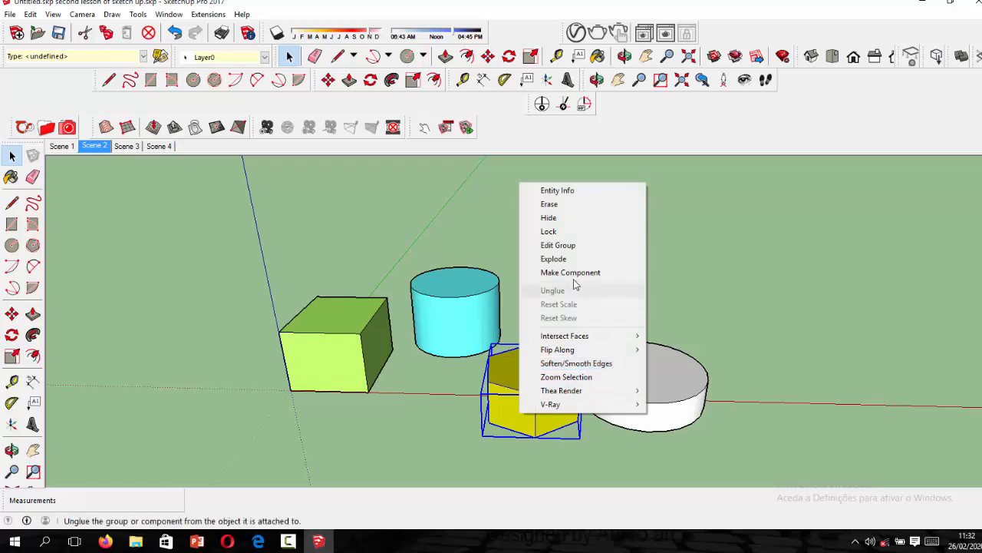
click(445, 385)
scroll(495, 363, down, 1)
scroll(564, 382, up, 1)
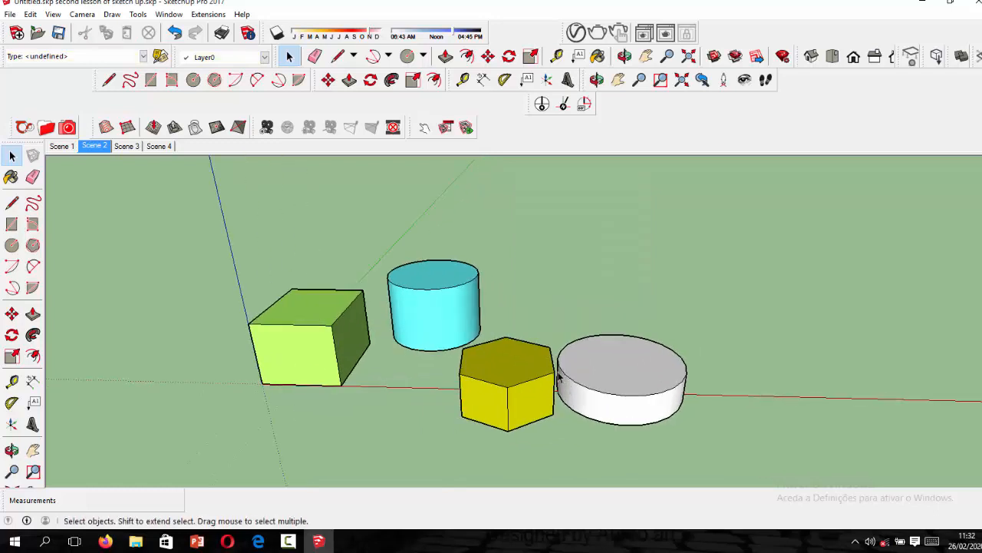
scroll(492, 376, down, 1)
scroll(508, 380, up, 2)
scroll(508, 384, down, 1)
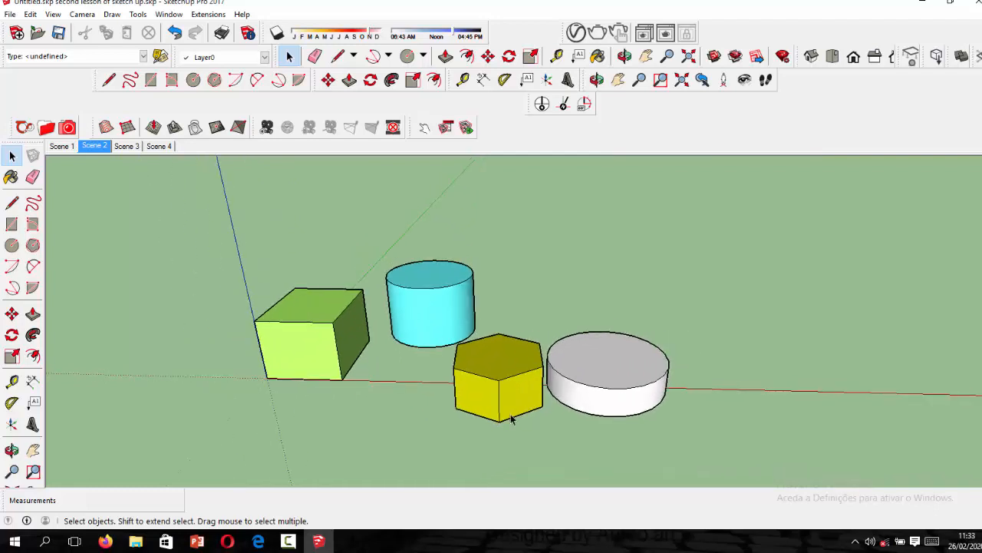
Copy the yellow hexagonal prism group from its lower front corner to a spot behind the green box, about 29.66 m away
click(501, 405)
scroll(522, 419, down, 1)
scroll(525, 420, up, 2)
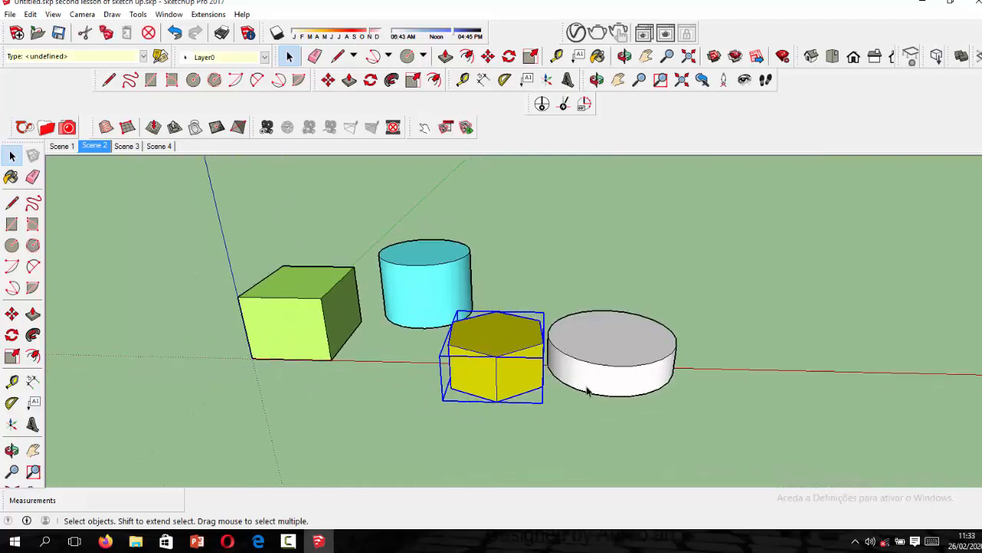
scroll(545, 380, up, 1)
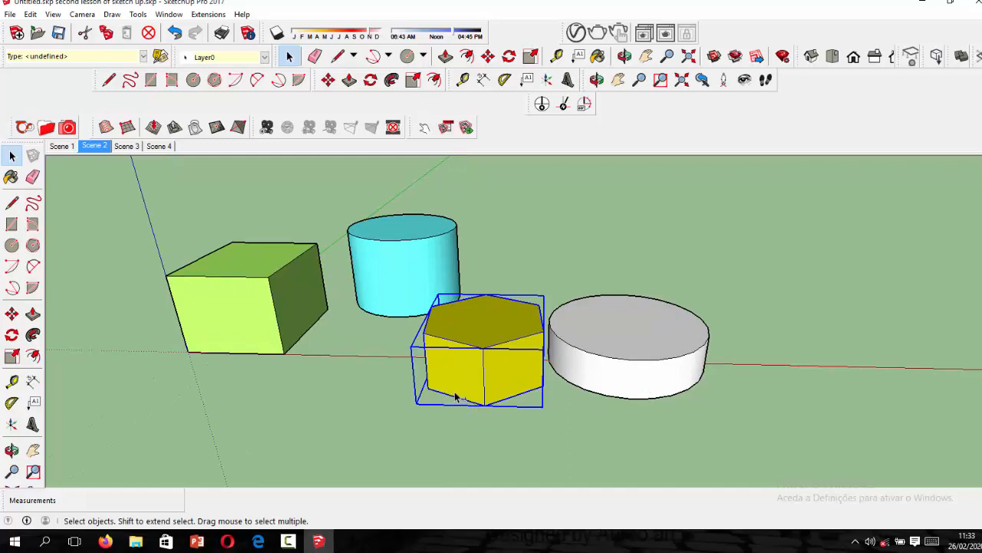
scroll(453, 389, down, 1)
scroll(456, 386, up, 2)
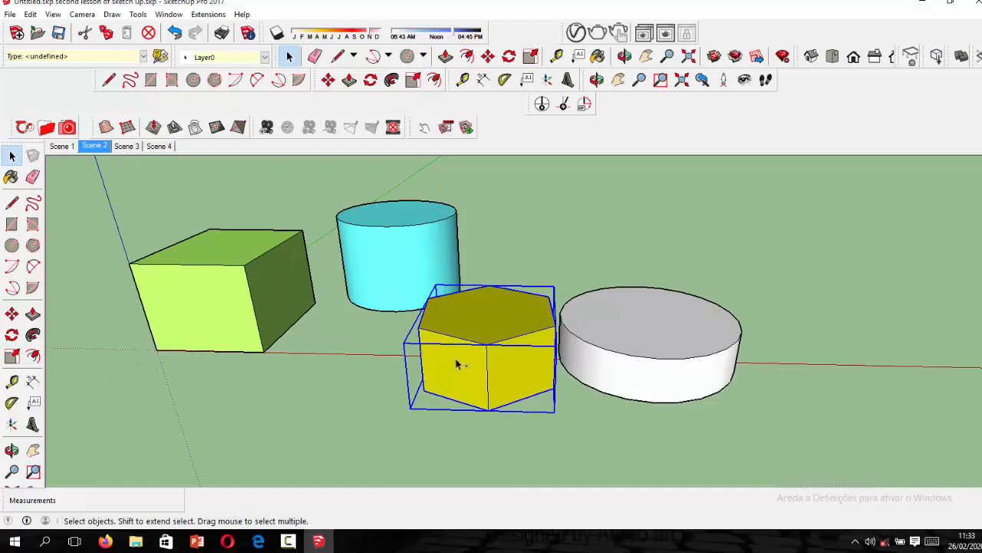
scroll(476, 333, up, 1)
scroll(476, 340, down, 1)
scroll(479, 345, up, 2)
scroll(478, 344, down, 2)
scroll(487, 356, up, 2)
scroll(502, 348, down, 2)
scroll(500, 345, up, 1)
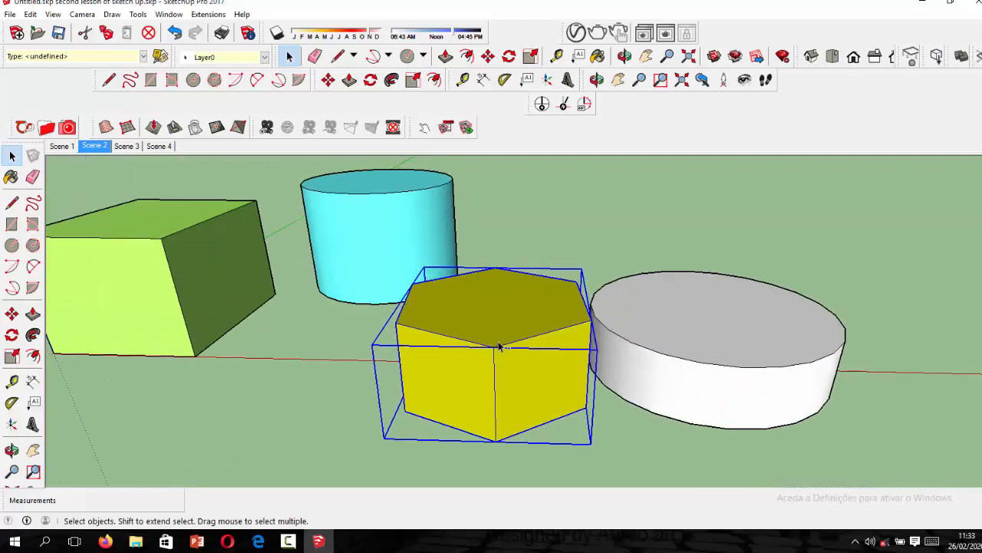
scroll(491, 376, down, 1)
scroll(495, 385, up, 2)
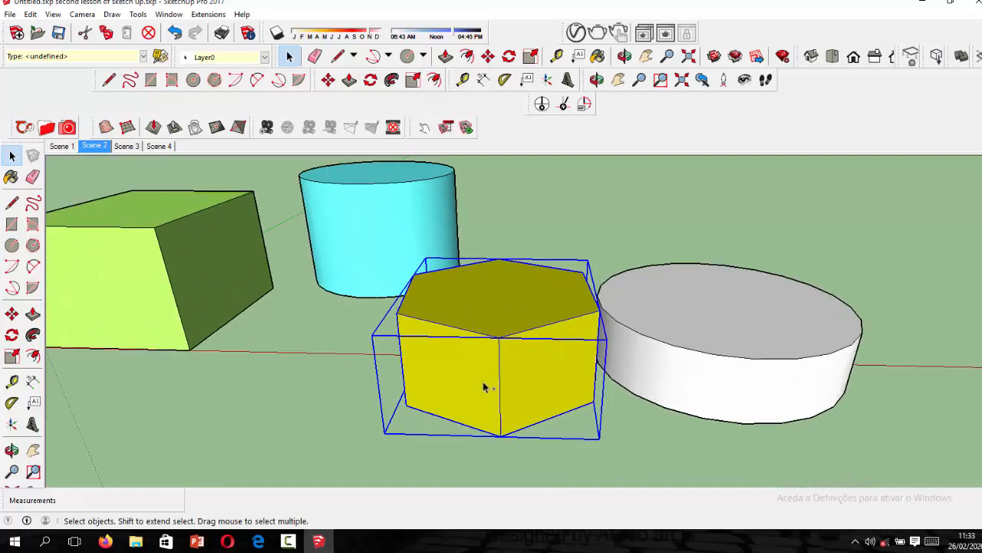
scroll(547, 329, down, 2)
scroll(544, 337, down, 1)
scroll(538, 333, up, 1)
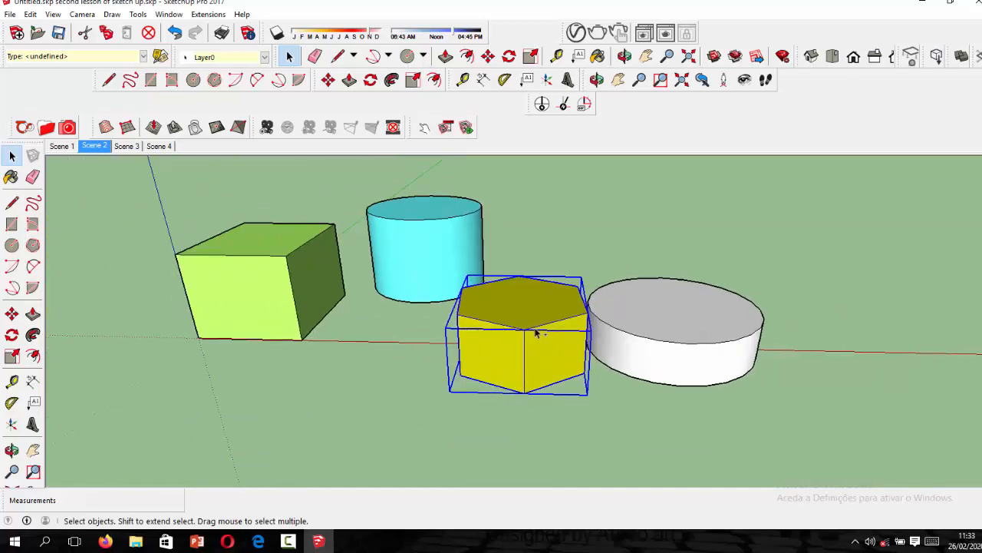
click(328, 81)
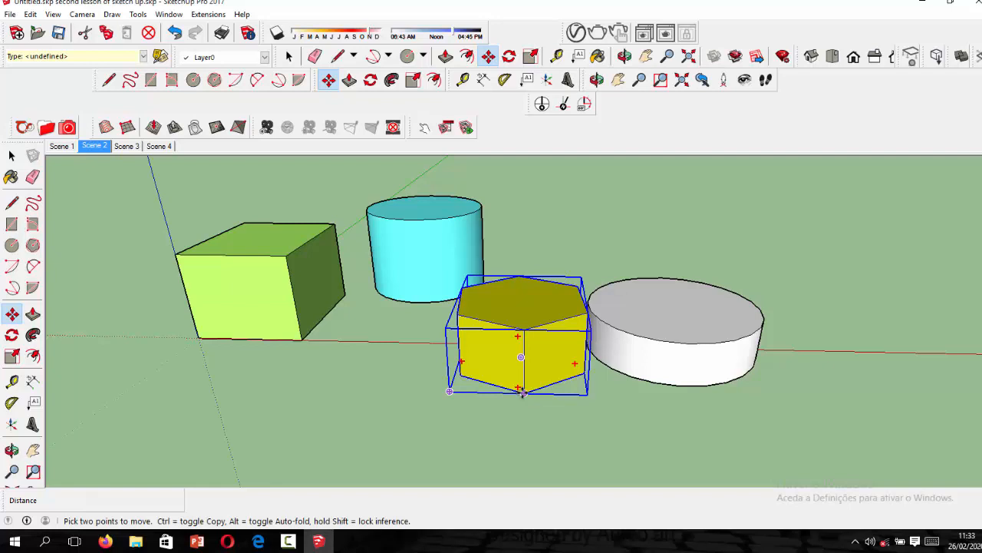
key(ctrl)
click(522, 392)
click(201, 232)
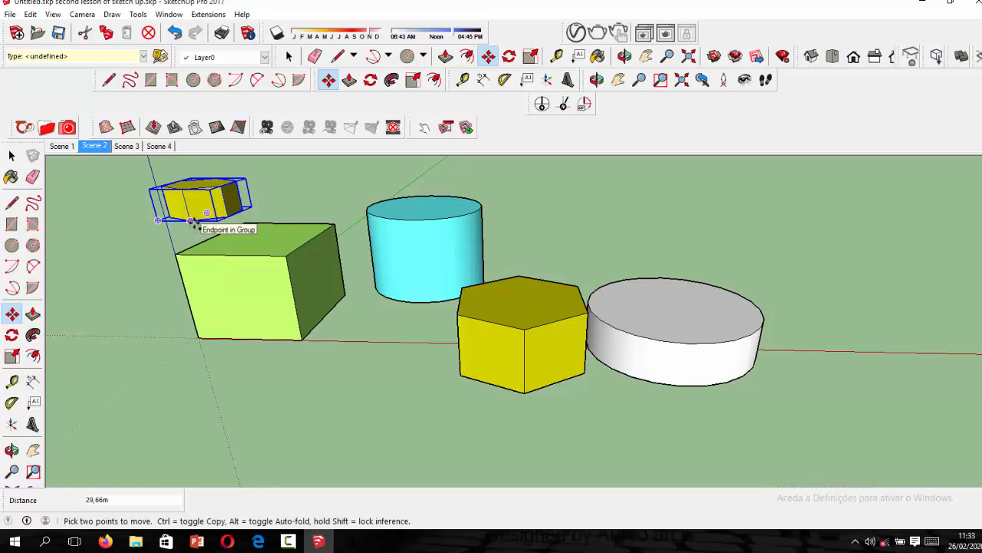
Copy the prism about 31.46 m to behind the white disc, and again about 8.05 m toward the blue cylinder
click(194, 223)
click(707, 254)
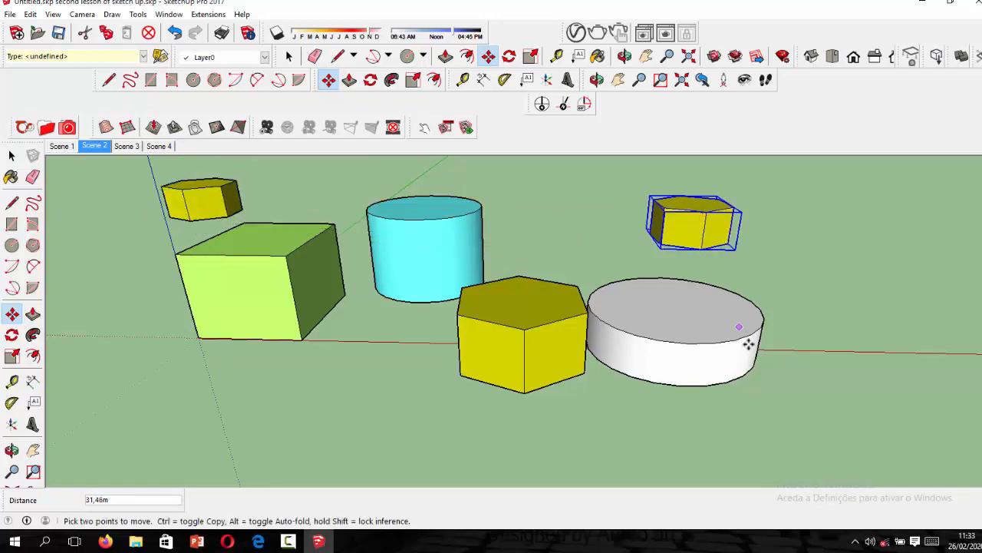
click(700, 250)
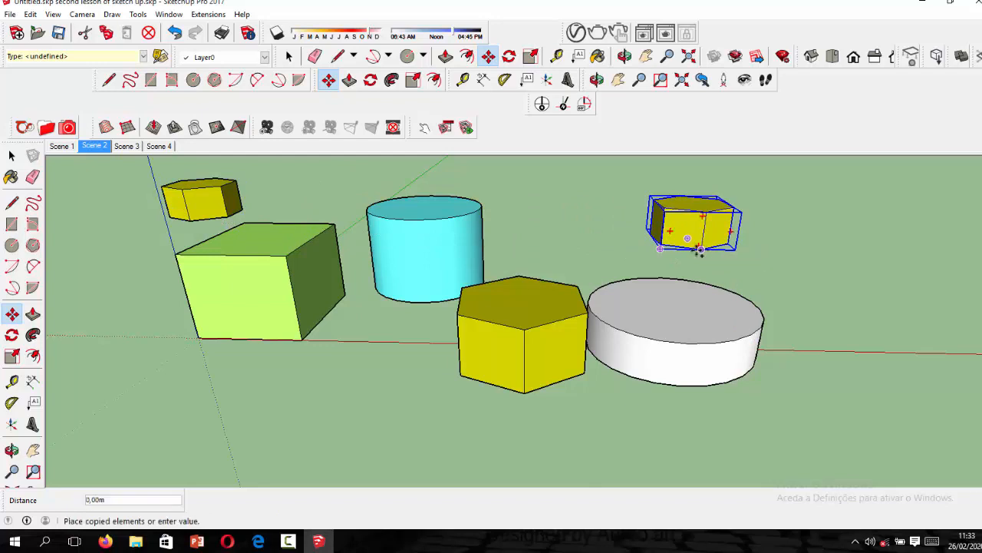
click(550, 247)
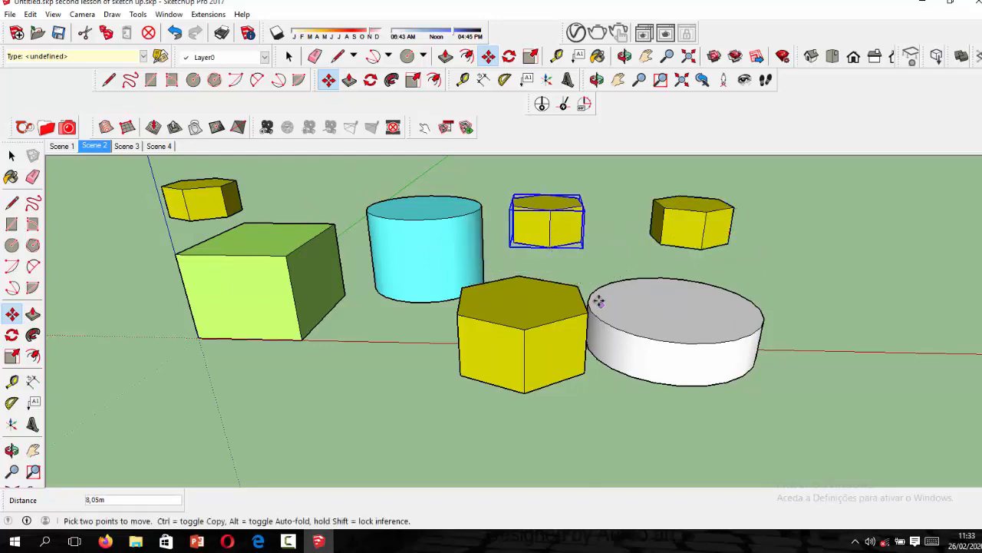
Copy the prism about 15.15 m to beyond the white disc, and again about 23.93 m to in front of the green box
click(547, 246)
click(872, 278)
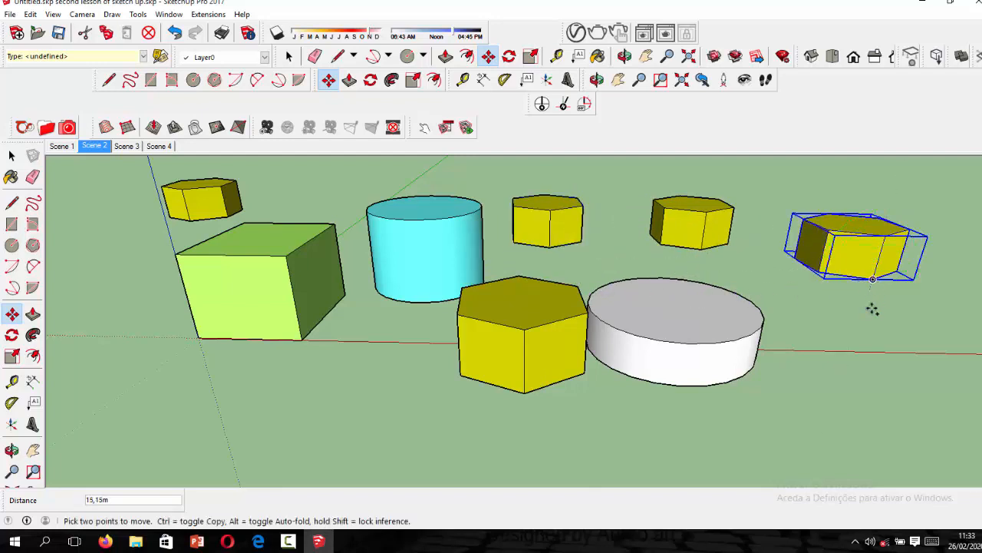
click(873, 281)
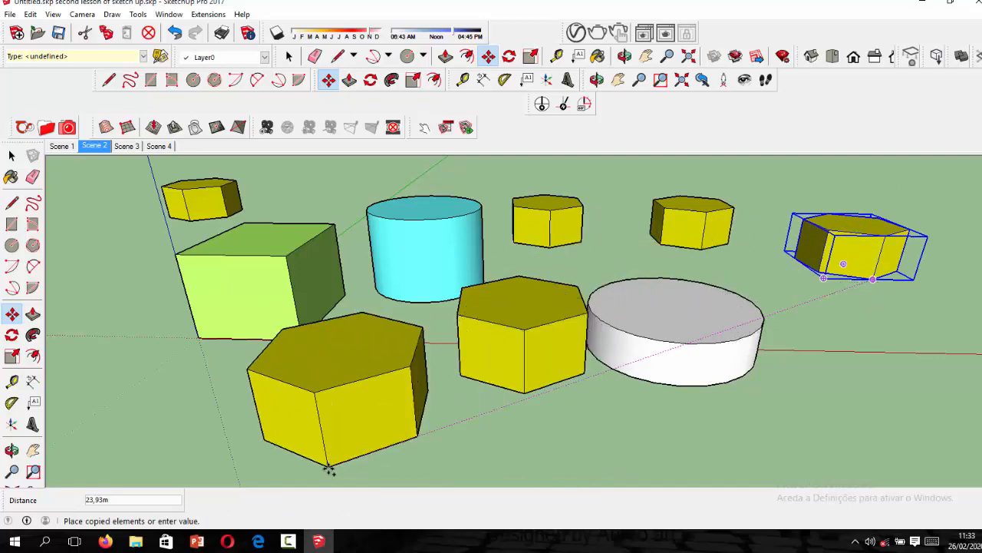
click(327, 464)
scroll(688, 311, down, 6)
middle_drag(689, 312, 722, 336)
click(11, 156)
click(420, 335)
Examine the arrangement of the copied hexagonal prisms around the other solids from several angles
middle_drag(421, 340, 372, 346)
scroll(520, 391, up, 4)
scroll(501, 363, down, 4)
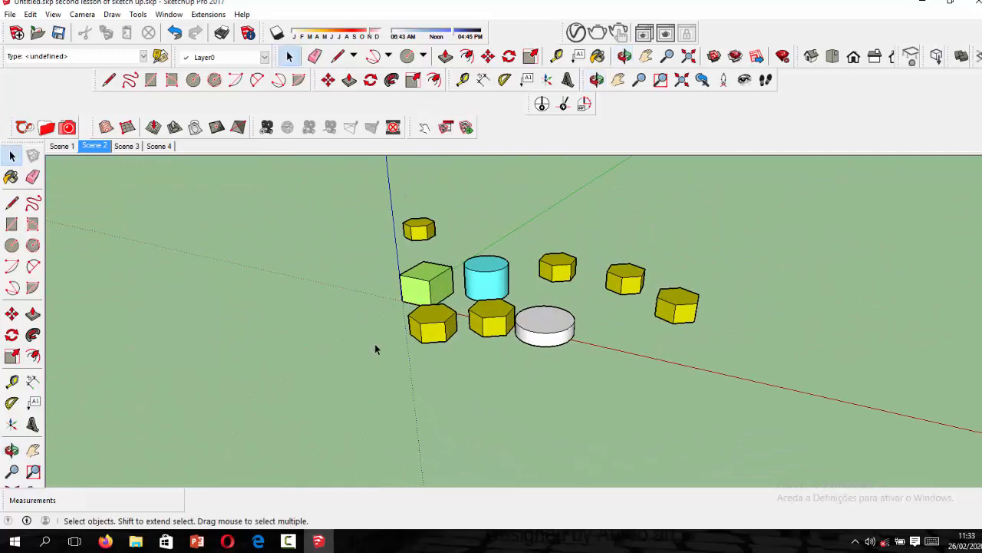
scroll(430, 318, up, 3)
scroll(443, 339, down, 4)
middle_drag(450, 336, 525, 329)
scroll(525, 328, up, 3)
scroll(471, 347, down, 5)
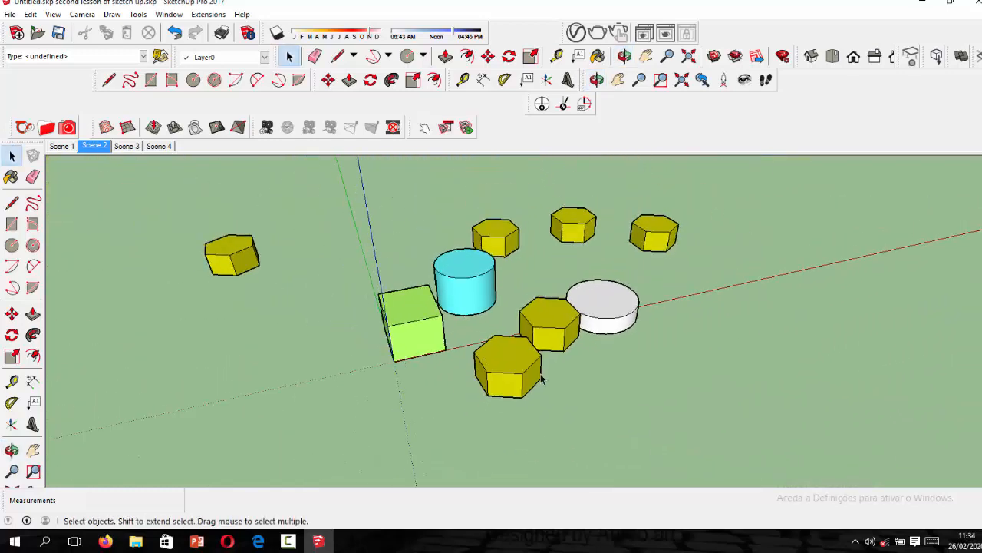
Paint all faces inside the front hexagonal prism group with Color F02, leave the group and close the materials window
scroll(499, 356, up, 3)
scroll(499, 356, up, 2)
scroll(533, 401, down, 1)
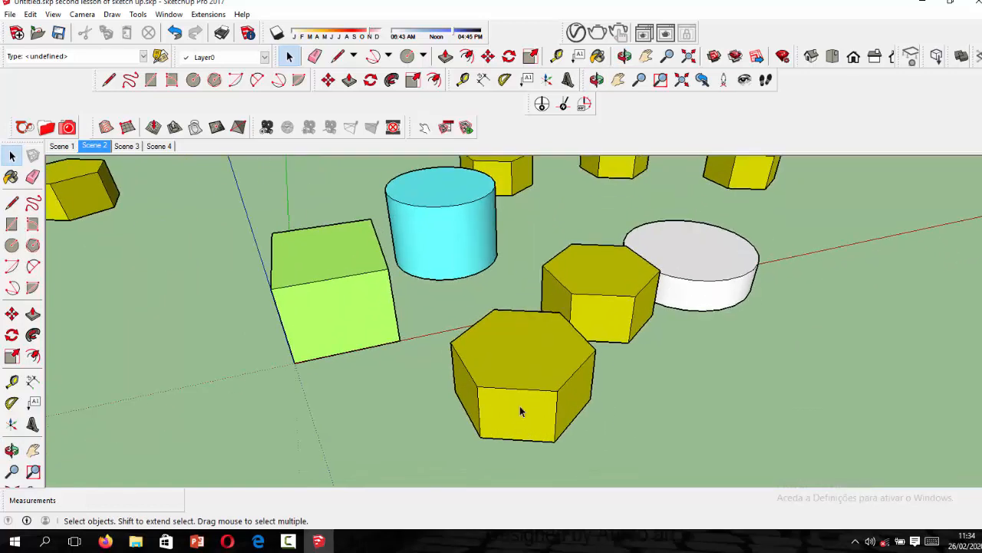
double_click(520, 409)
triple_click(519, 409)
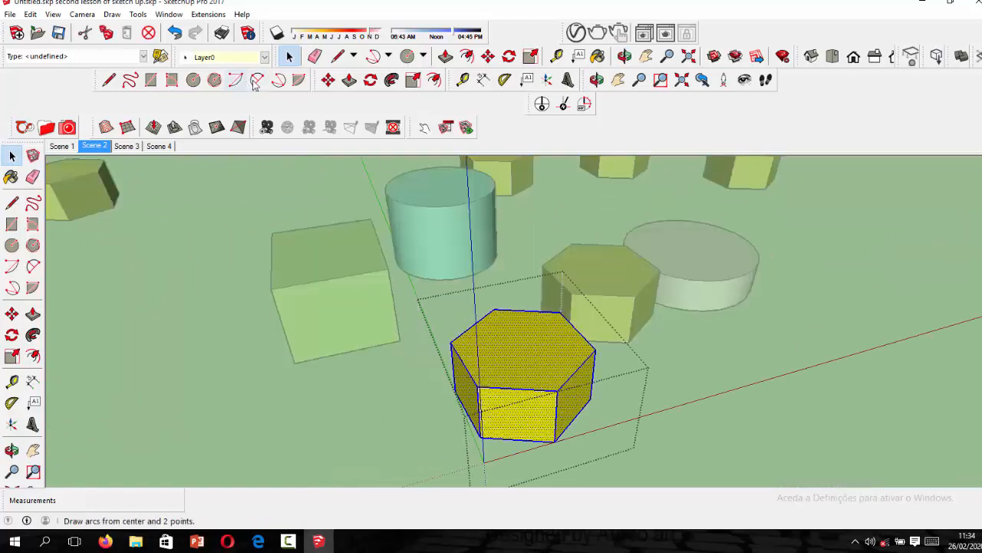
click(599, 58)
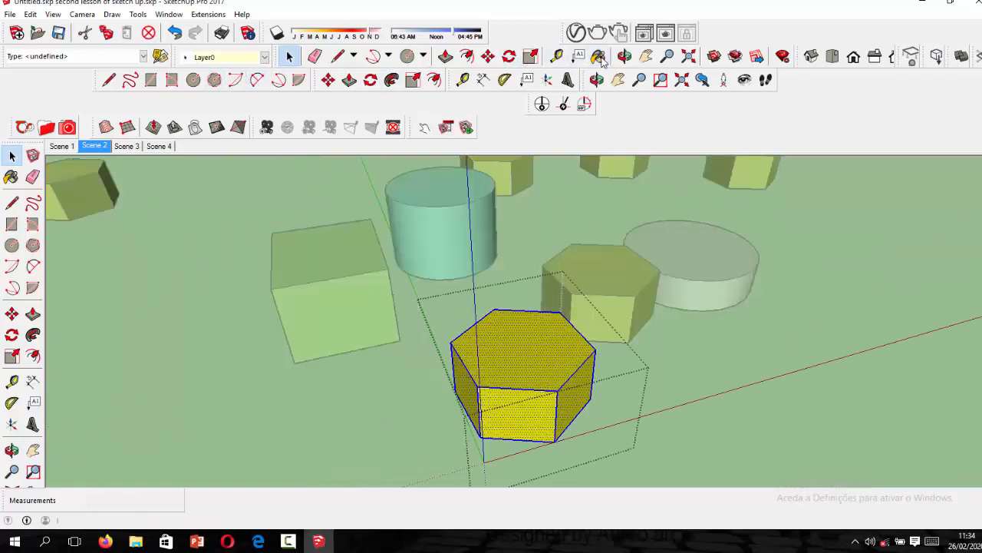
click(714, 426)
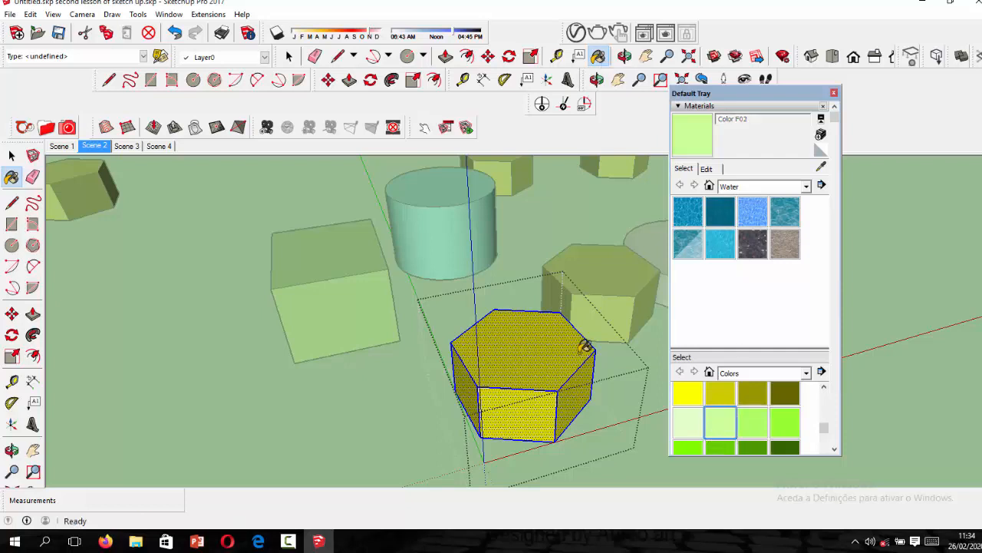
click(534, 346)
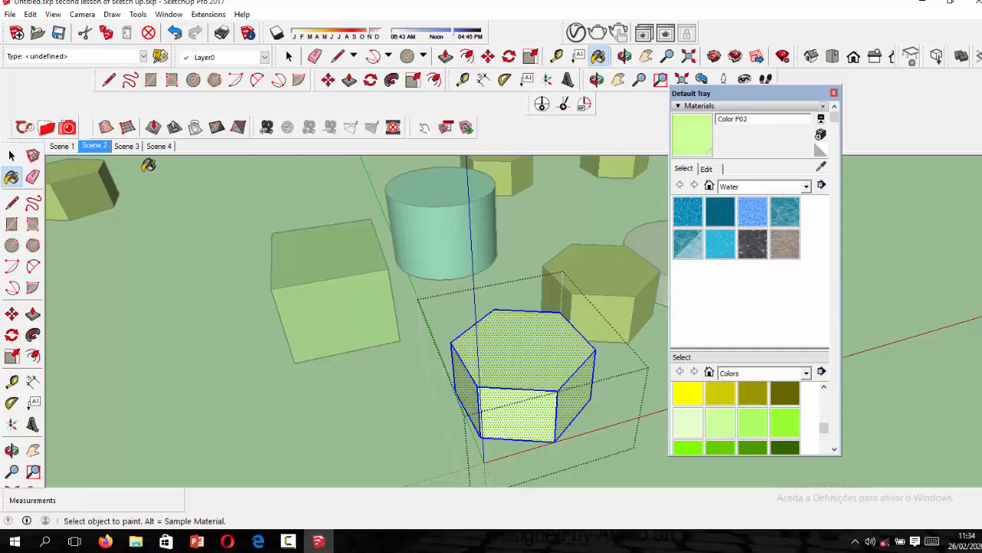
click(12, 156)
click(173, 251)
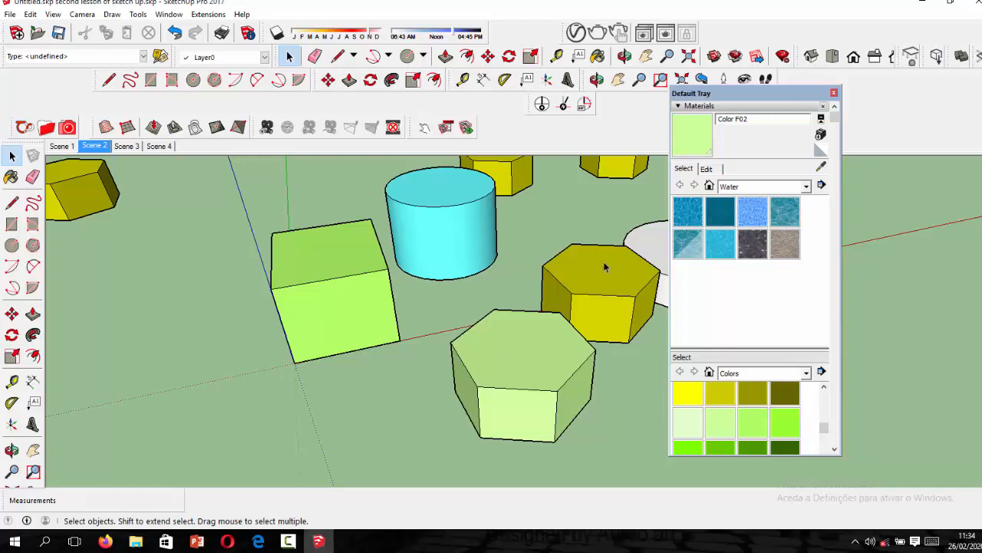
click(834, 95)
Compare the repainted front prism with the other hexagonal prism copies from near and far
scroll(617, 299, down, 5)
mouse_move(617, 299)
middle_down()
mouse_move(376, 238)
mouse_move(513, 323)
mouse_move(619, 320)
mouse_move(598, 296)
middle_up()
scroll(598, 296, up, 5)
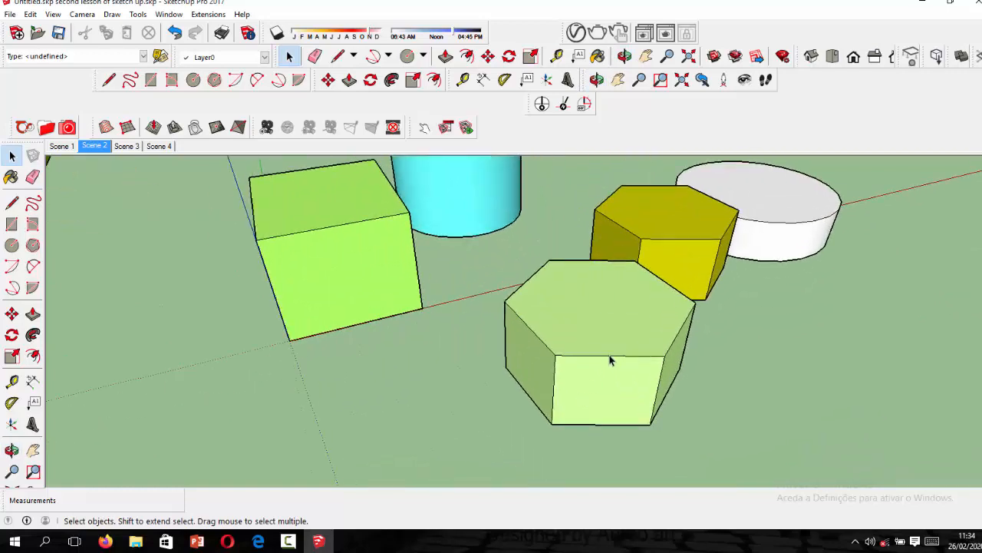
scroll(609, 357, down, 5)
mouse_move(575, 334)
middle_down()
mouse_move(578, 304)
mouse_move(580, 321)
middle_up()
scroll(581, 323, up, 8)
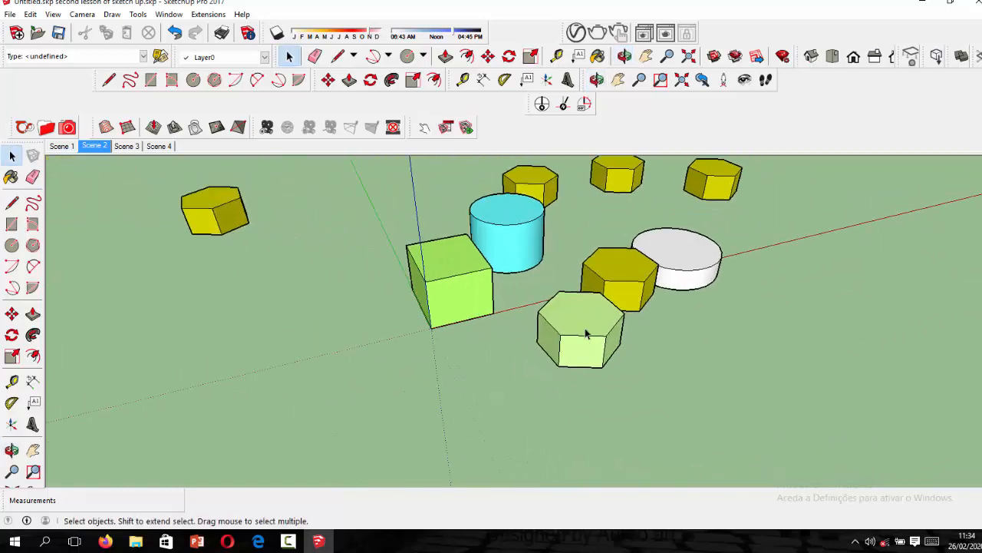
scroll(581, 321, down, 10)
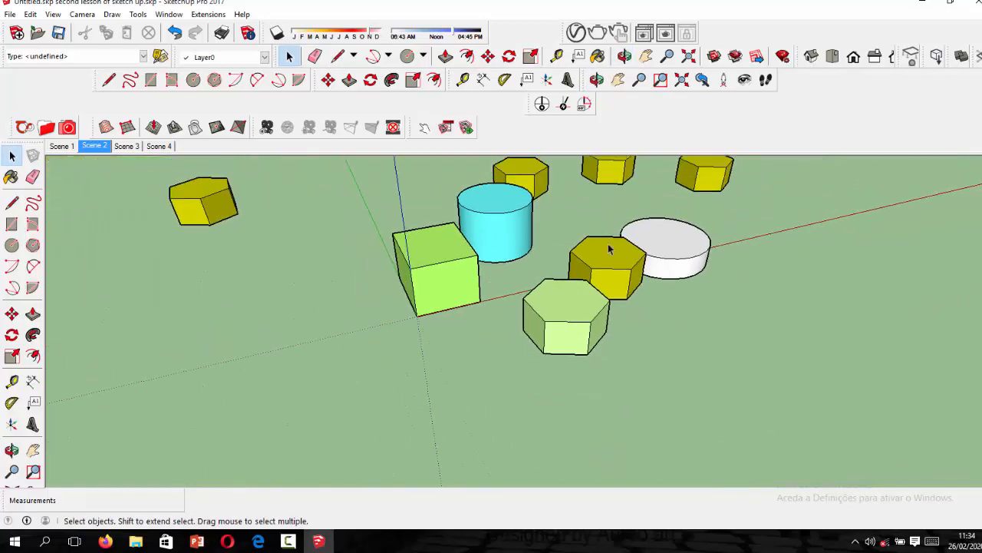
scroll(568, 295, up, 5)
scroll(620, 294, down, 2)
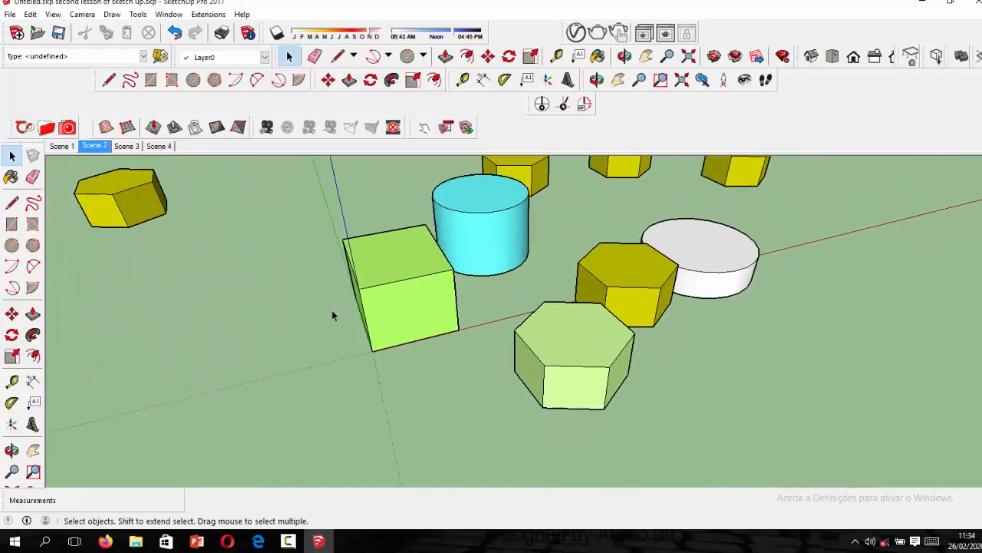
Examine the individual hexagonal prism groups by selecting them one after another from near and far
double_click(614, 305)
key(Escape)
click(615, 305)
scroll(618, 307, down, 2)
click(615, 215)
scroll(623, 299, up, 5)
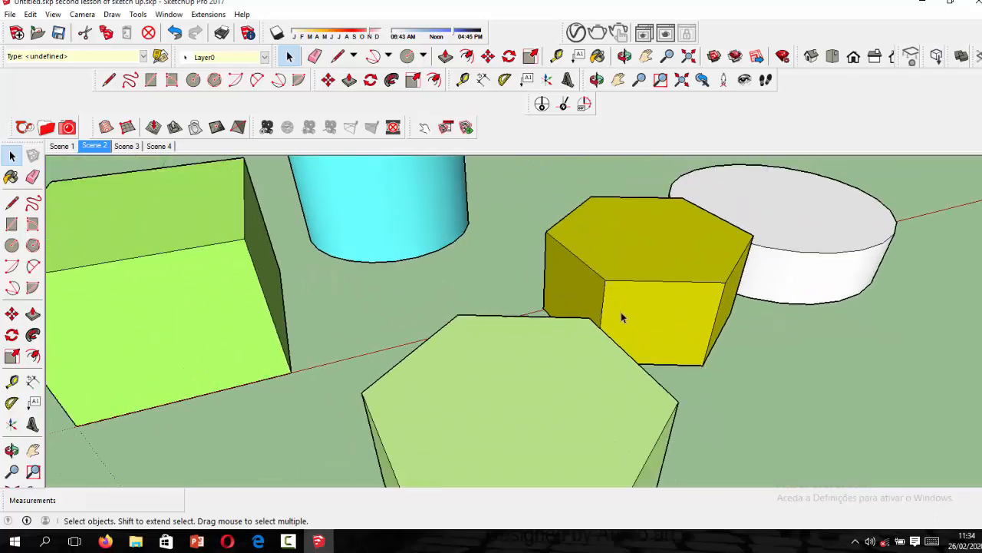
scroll(623, 317, down, 5)
scroll(621, 319, up, 2)
scroll(631, 303, down, 2)
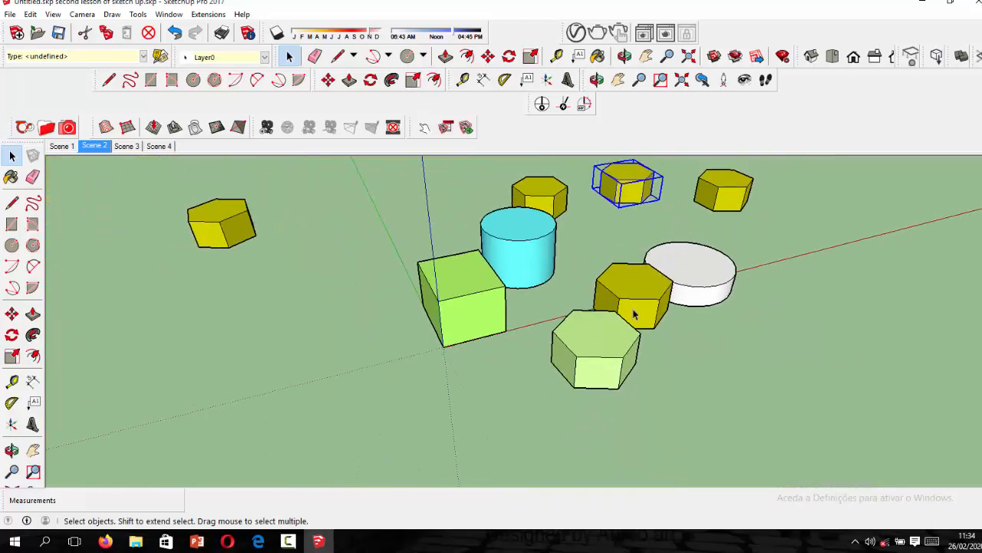
scroll(634, 313, up, 3)
click(614, 222)
scroll(592, 351, down, 3)
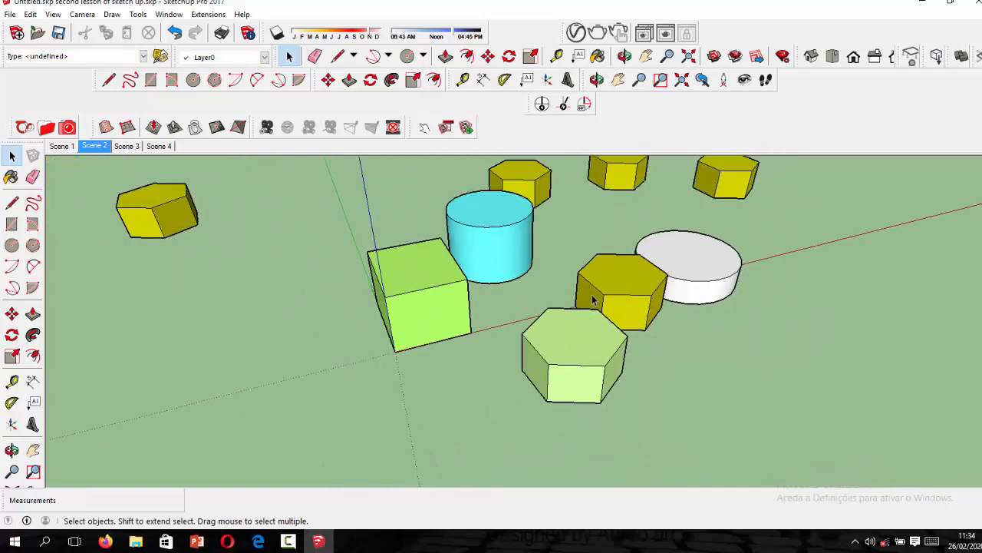
scroll(591, 305, down, 3)
scroll(586, 321, up, 5)
click(585, 322)
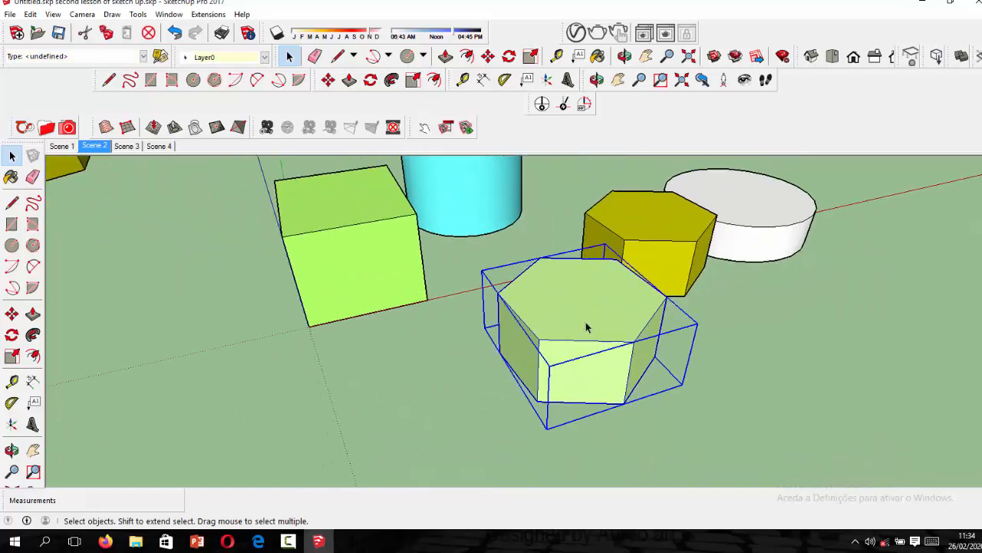
click(666, 418)
scroll(538, 386, down, 2)
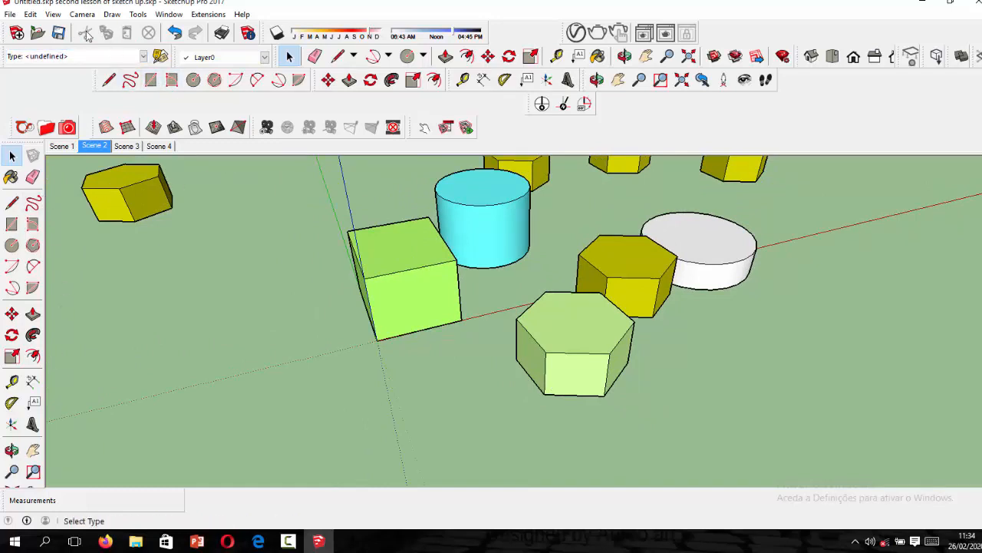
click(29, 15)
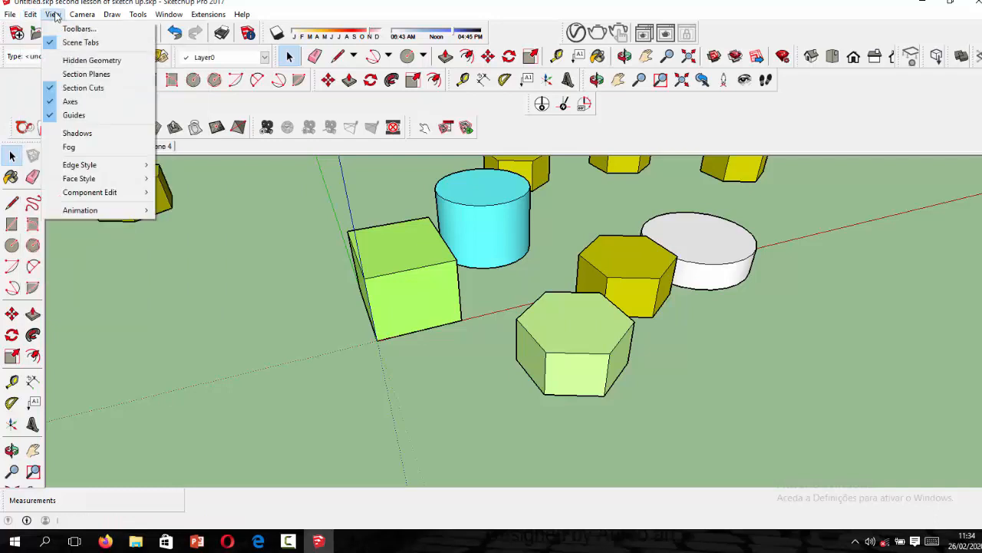
mouse_move(93, 18)
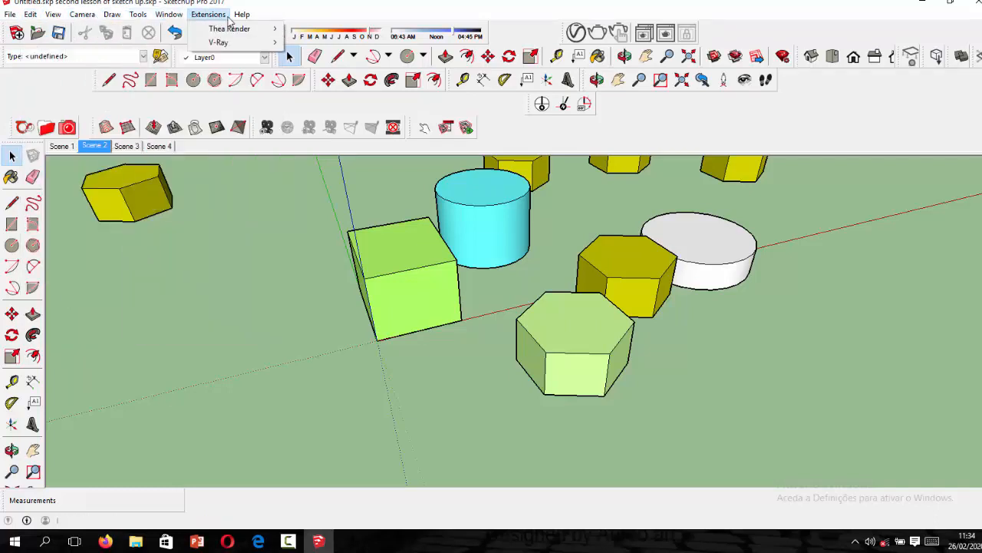
click(529, 36)
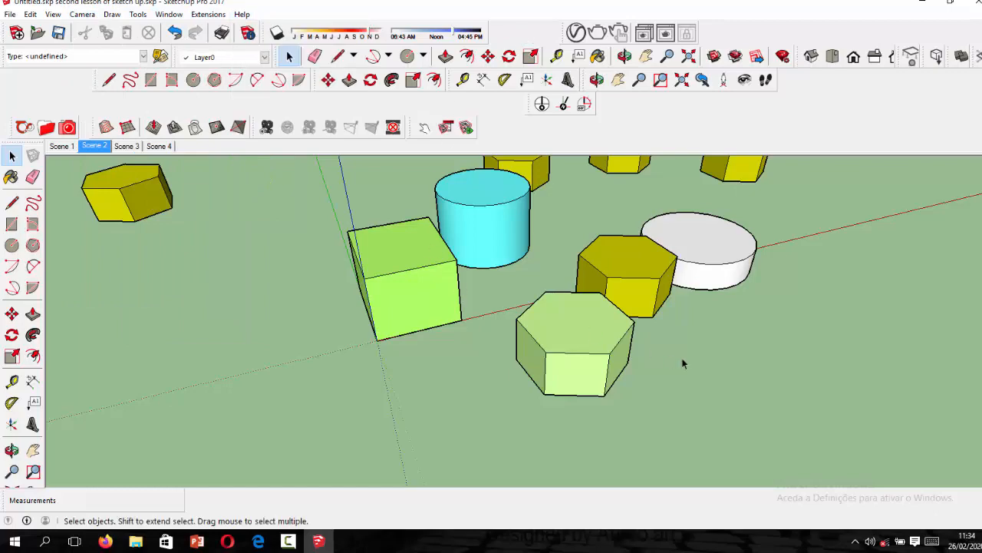
Try several sun dates and times of day across the year while shadow display is off
scroll(520, 383, down, 6)
middle_drag(491, 368, 447, 287)
scroll(699, 299, up, 4)
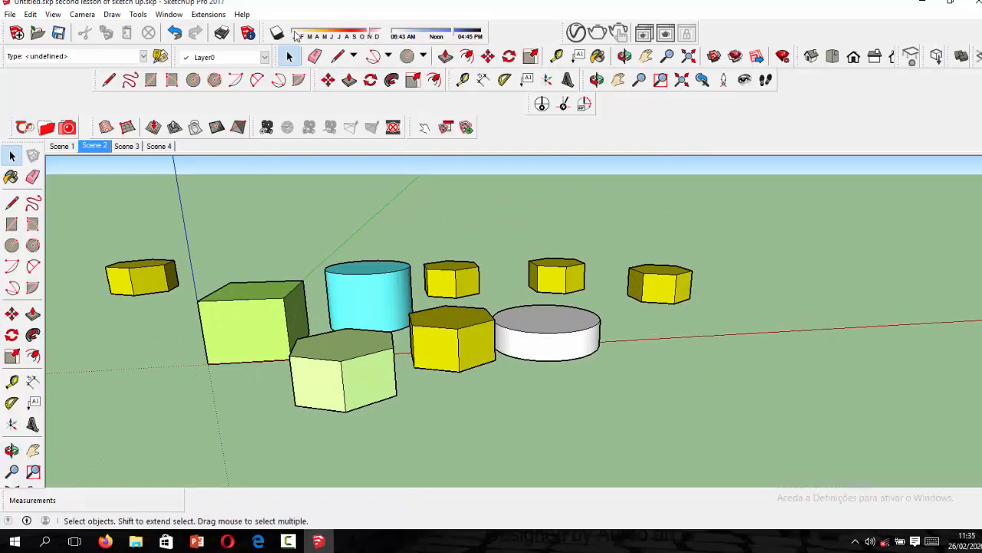
drag(454, 34, 346, 35)
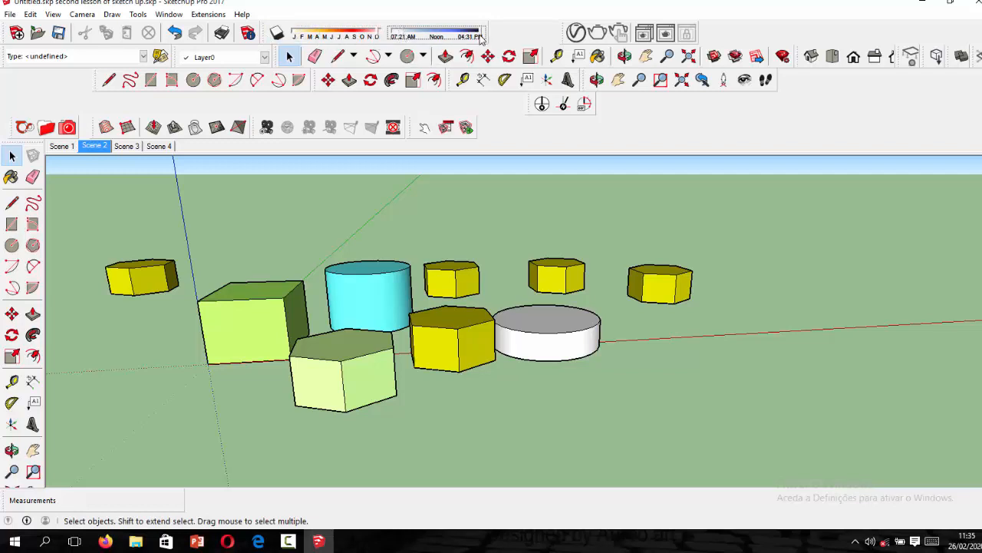
click(376, 35)
mouse_move(335, 38)
mouse_down()
mouse_move(316, 37)
mouse_move(354, 39)
mouse_move(317, 38)
mouse_up()
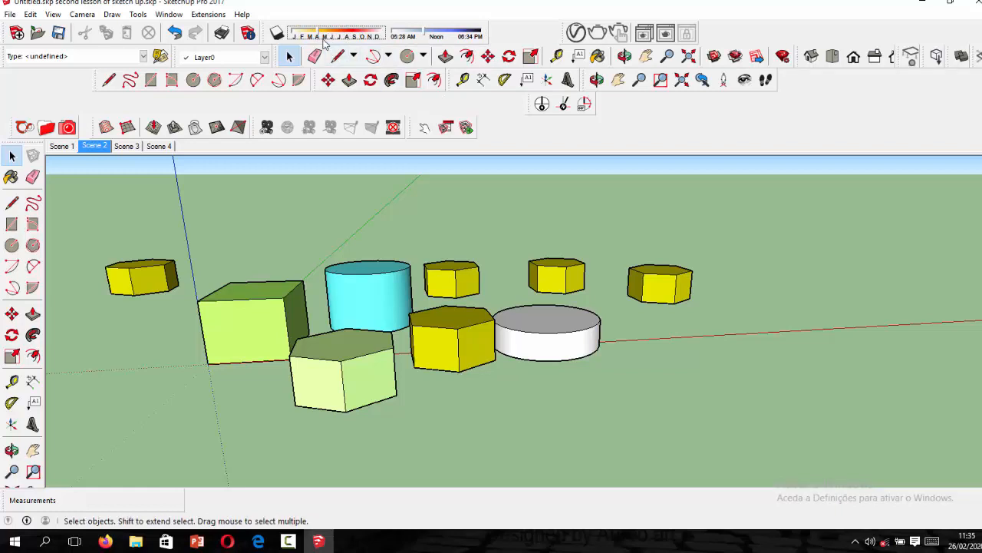
drag(316, 33, 367, 40)
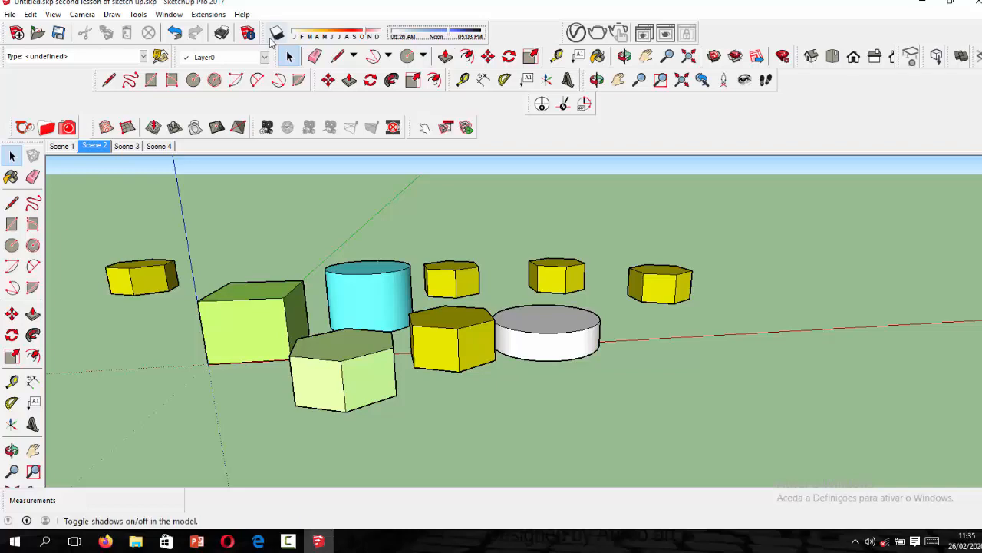
Turn on the model's shadows and try midyear, September and December dates with a late-evening time of day
click(276, 34)
middle_drag(332, 334, 274, 368)
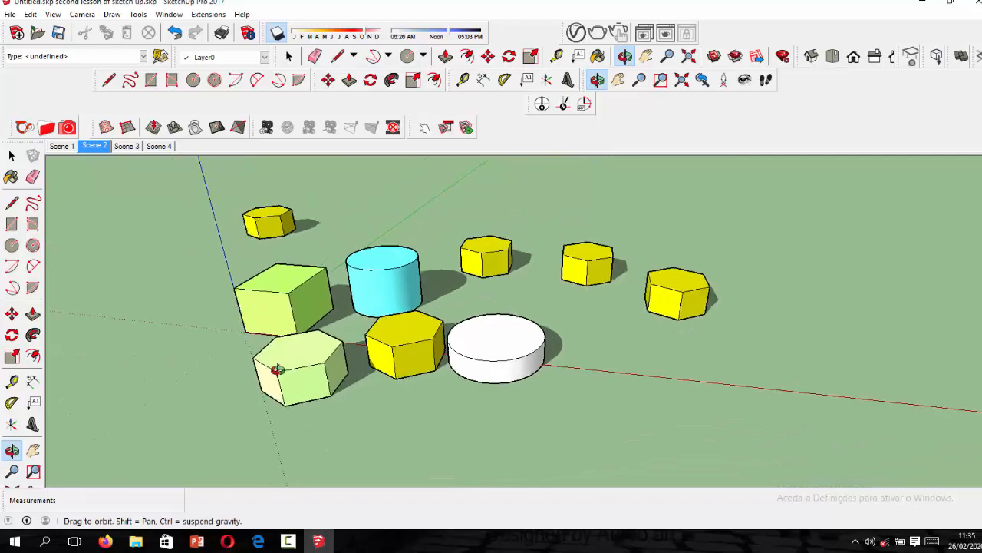
mouse_move(366, 34)
mouse_down()
mouse_move(325, 37)
mouse_move(292, 51)
mouse_move(299, 61)
mouse_move(312, 43)
mouse_move(288, 53)
mouse_move(365, 57)
mouse_move(341, 57)
mouse_up()
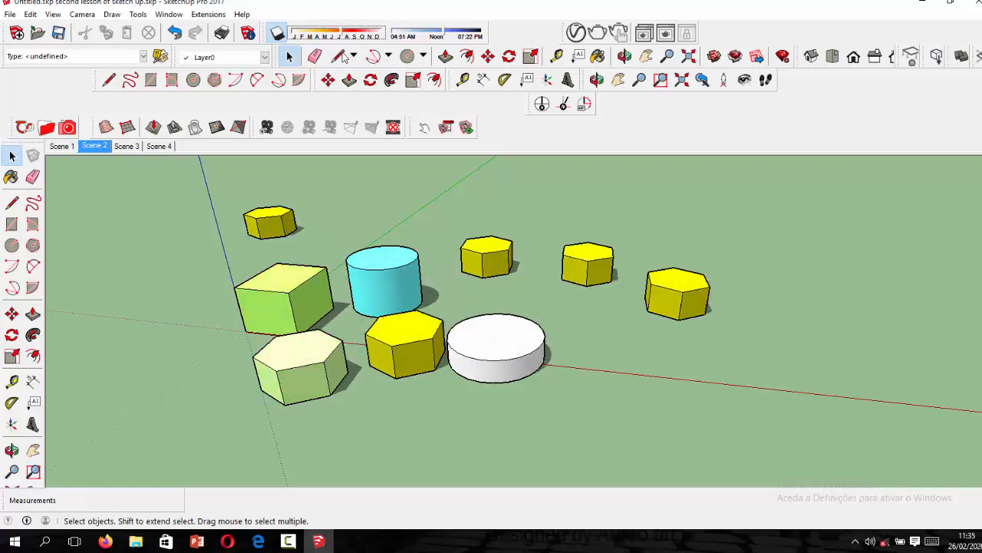
drag(443, 32, 483, 36)
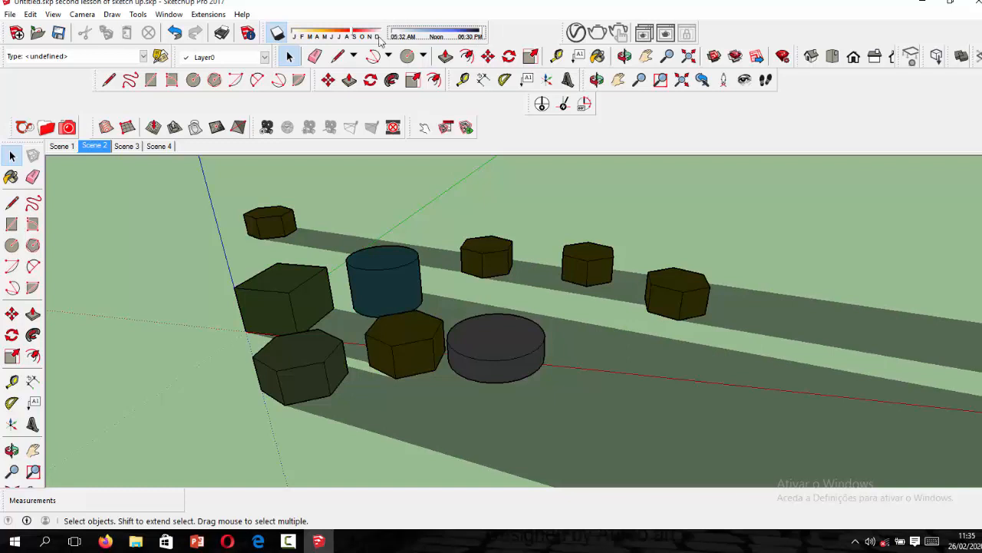
drag(356, 31, 354, 32)
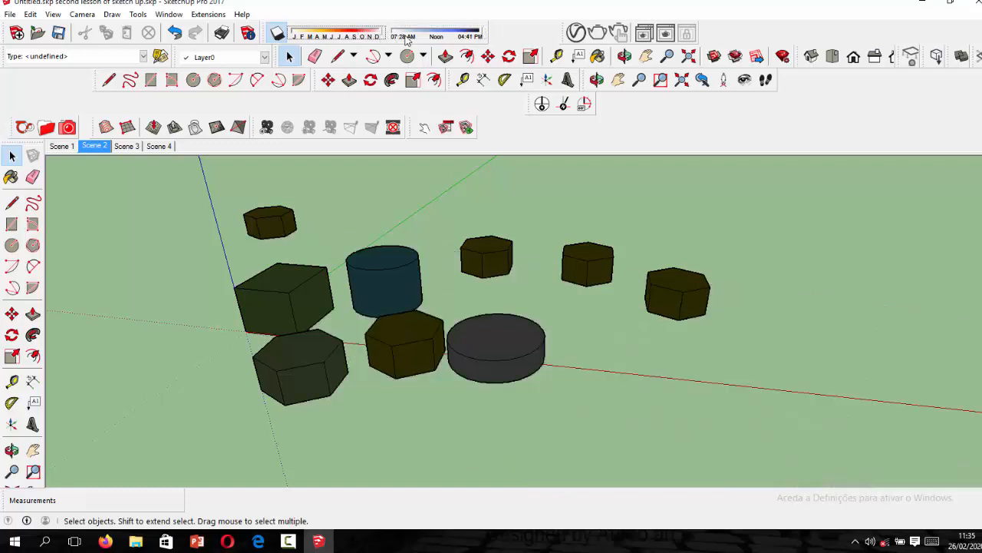
Set the shadow date to March and the time of day to about noon
scroll(366, 207, down, 2)
middle_drag(366, 207, 402, 204)
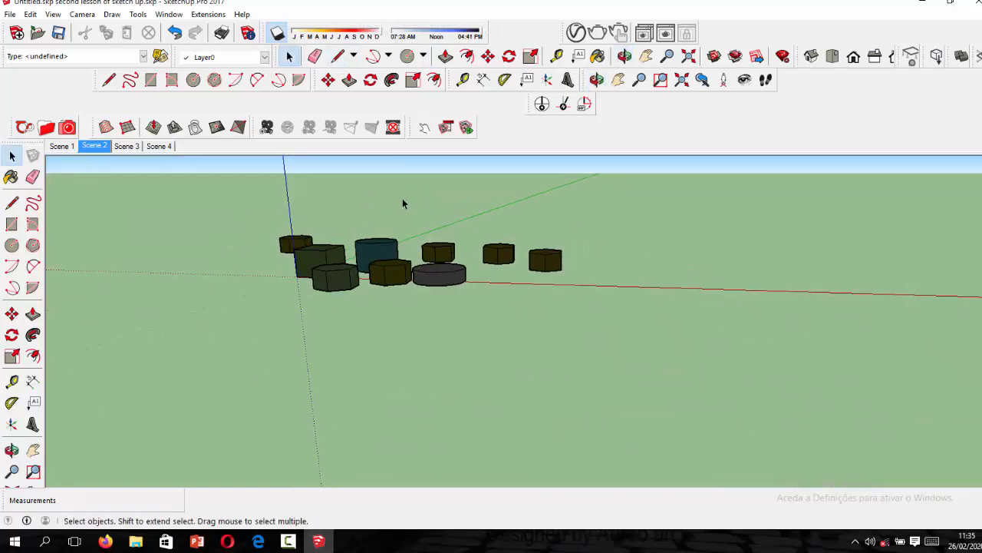
scroll(400, 200, up, 2)
drag(382, 36, 314, 49)
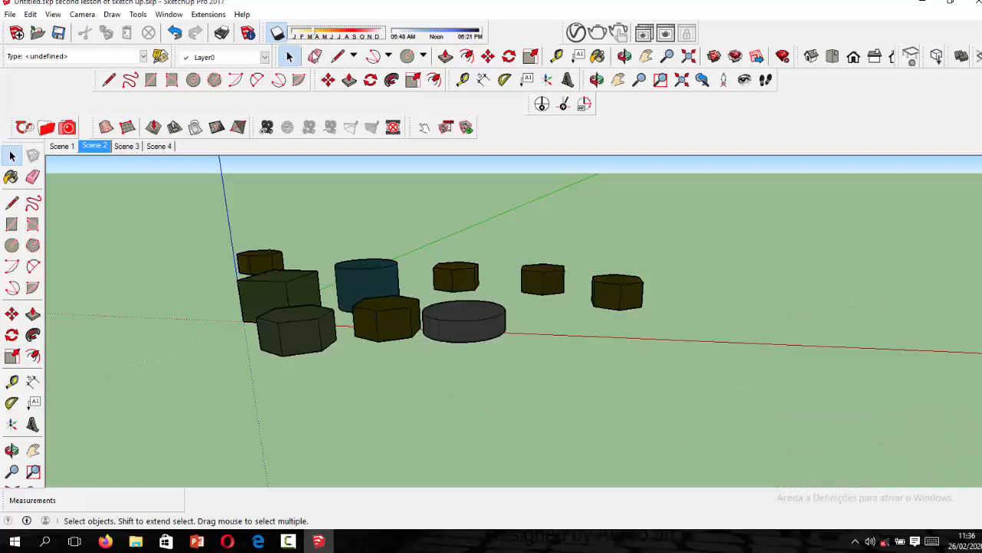
scroll(384, 296, down, 2)
click(428, 31)
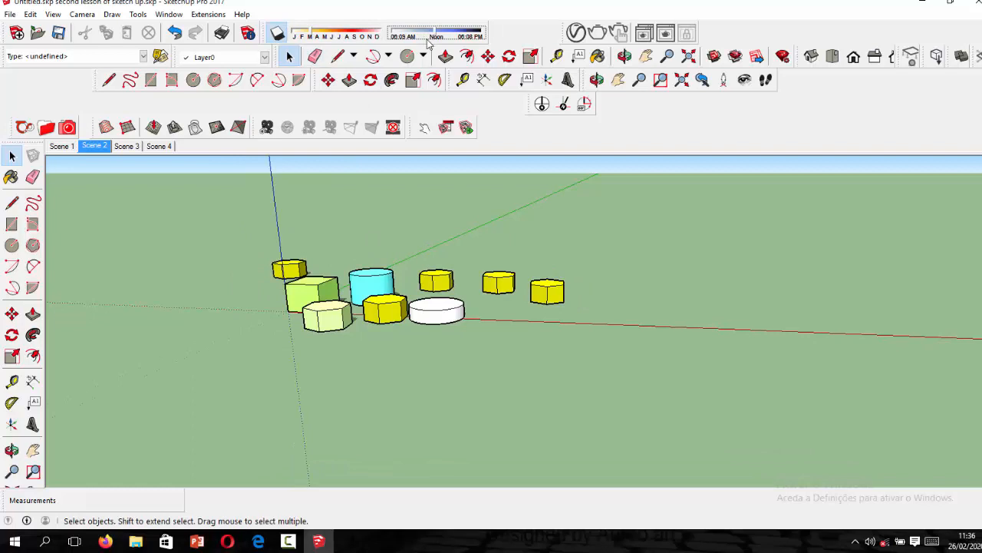
Open the style settings, collapse the materials section and browse to the Assorted Styles collection
click(598, 57)
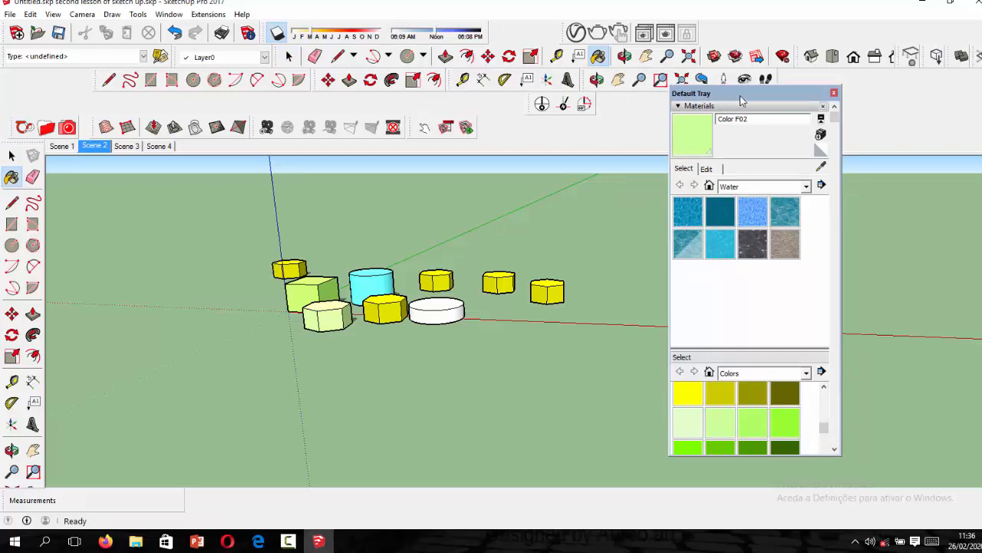
click(677, 107)
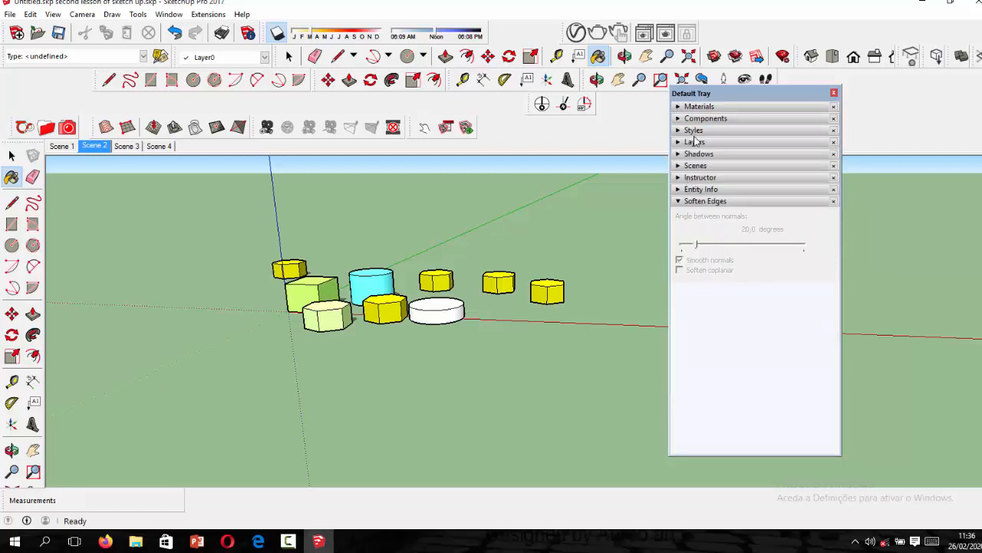
click(705, 131)
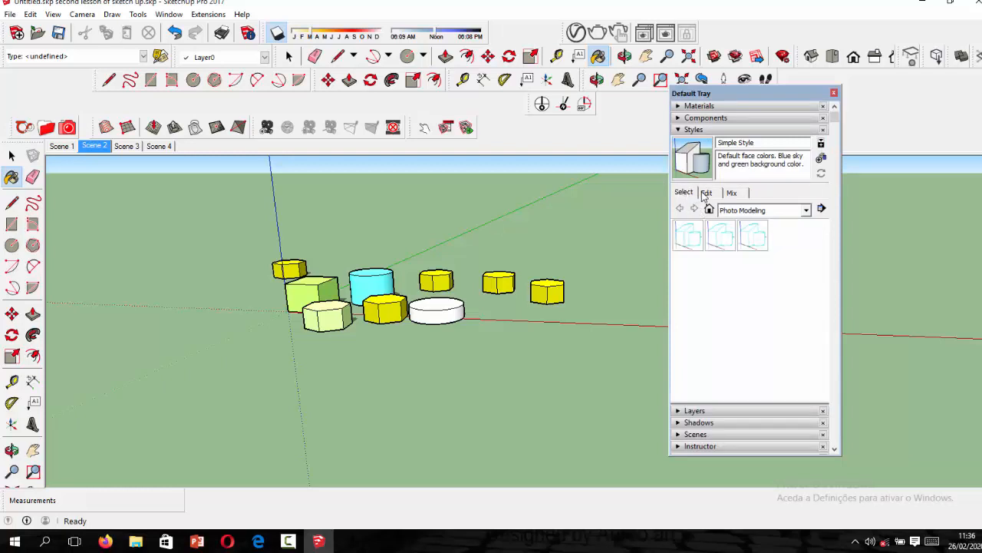
click(807, 211)
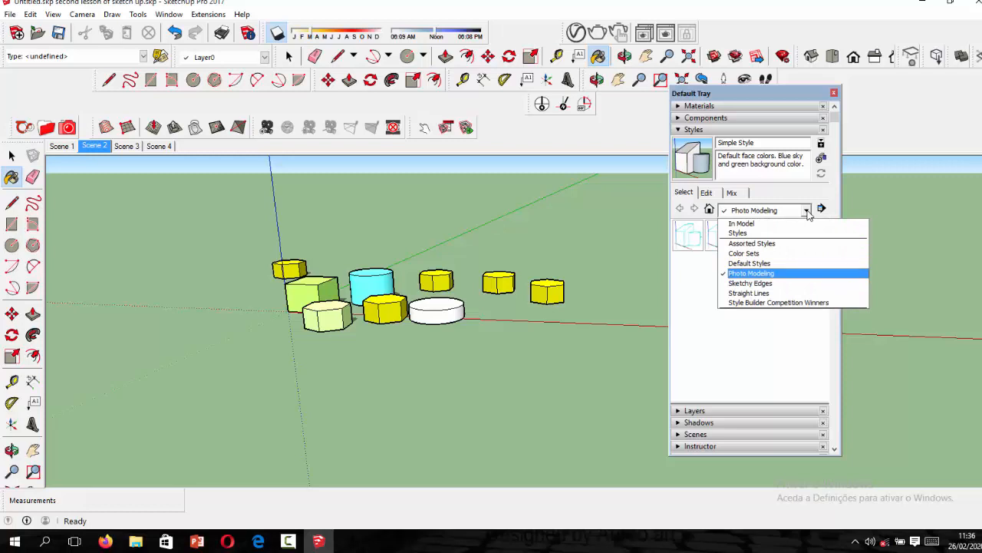
click(740, 224)
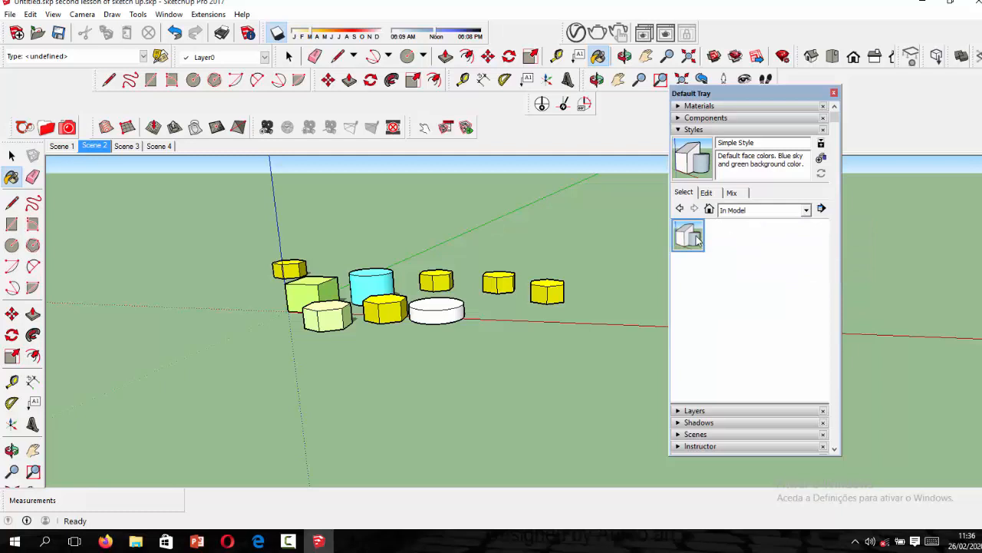
click(807, 210)
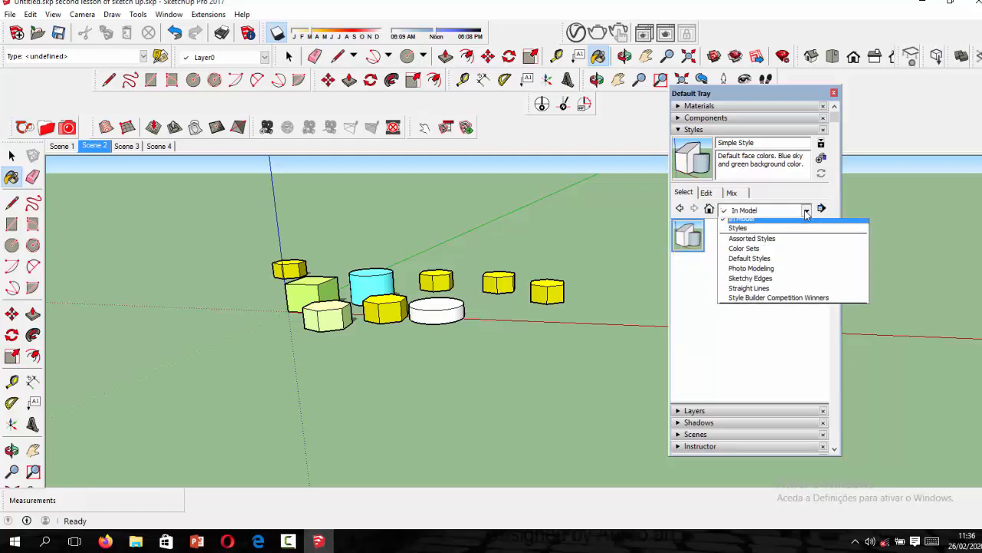
click(738, 232)
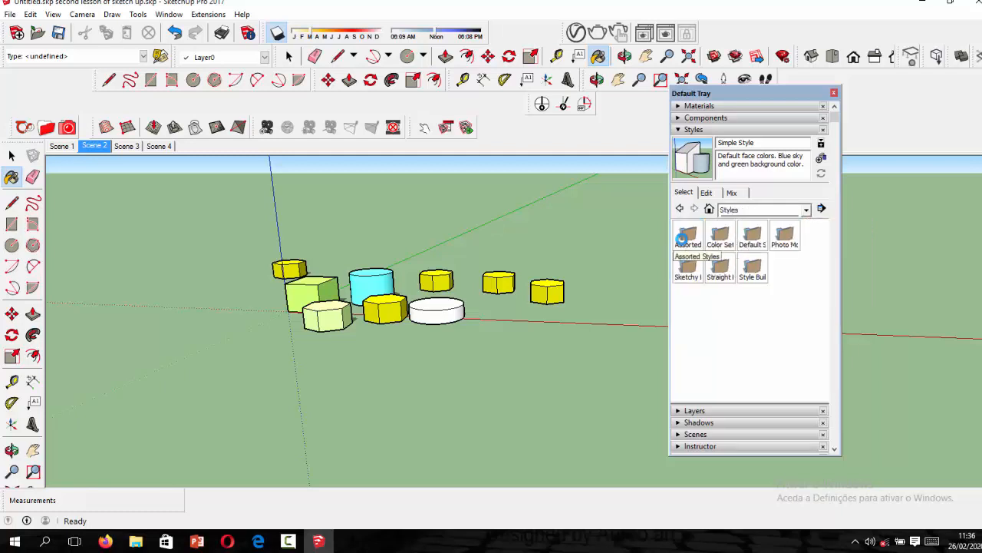
double_click(681, 240)
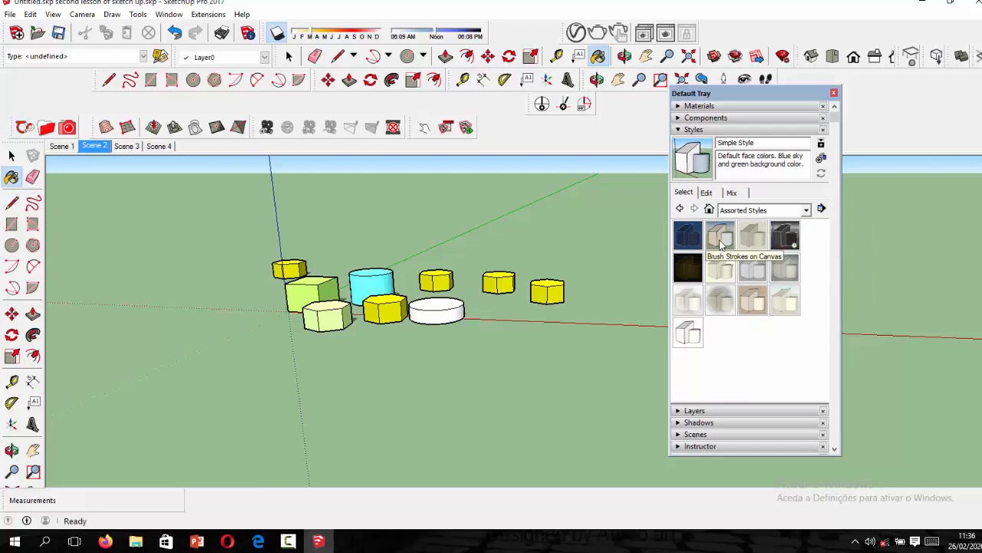
Try the Brush Strokes on Canvas, Pencil on Tracing Paper, PSO Vignette, PSO Snow and Whiteboard with Dry Erase Marker styles on the model
click(721, 244)
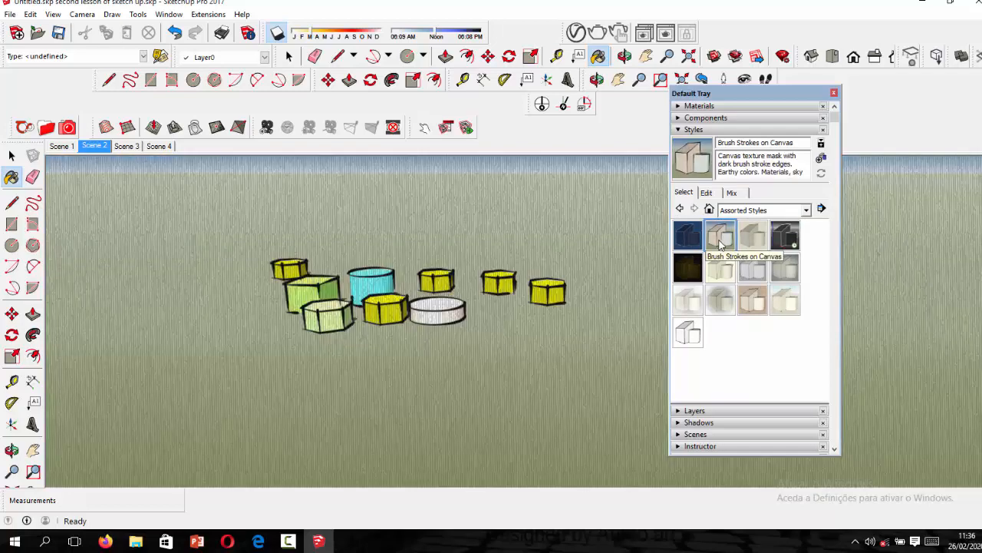
click(720, 278)
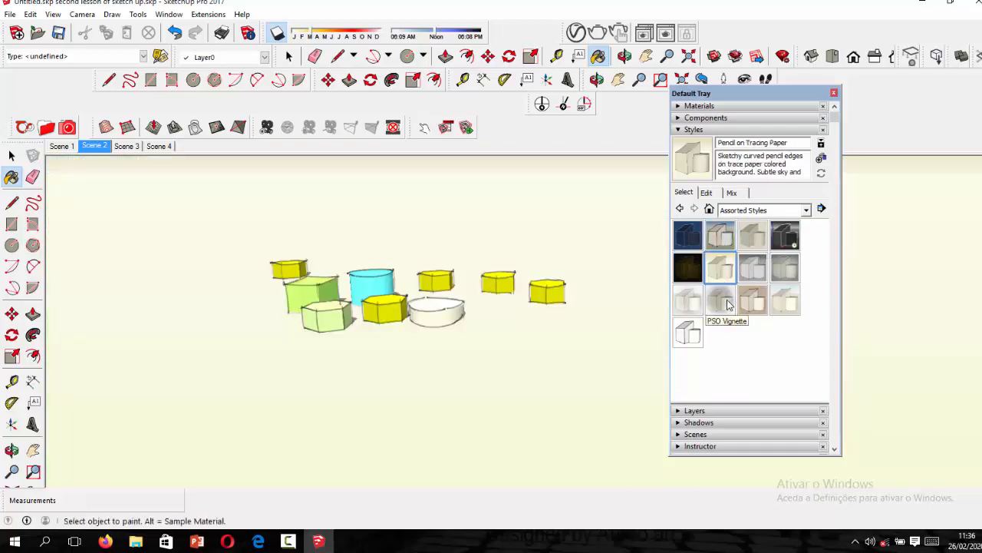
click(726, 304)
click(688, 299)
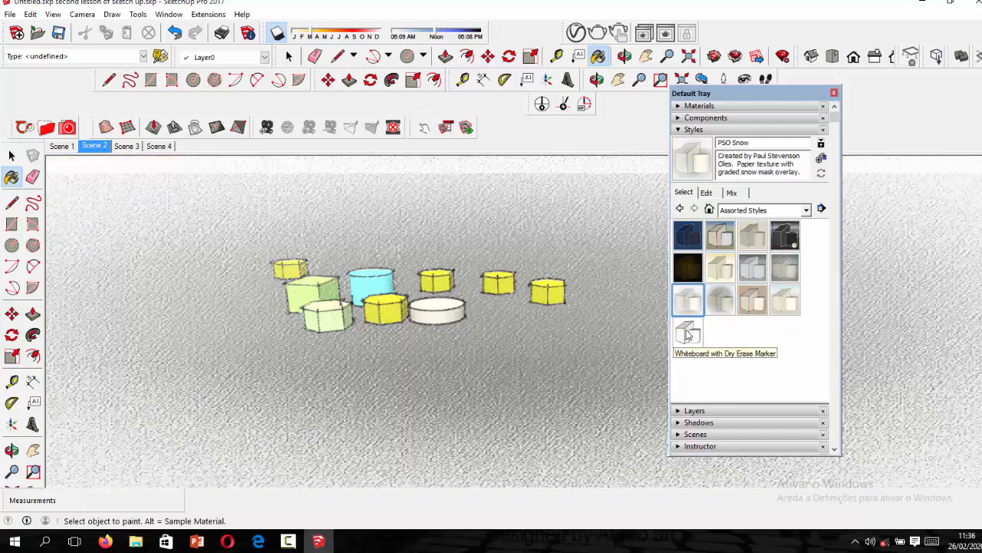
click(688, 334)
Try the PSO Vignette, Scribble on Masonite, Watercolor Paper with Pencil and PSO Graded styles on the model
click(721, 311)
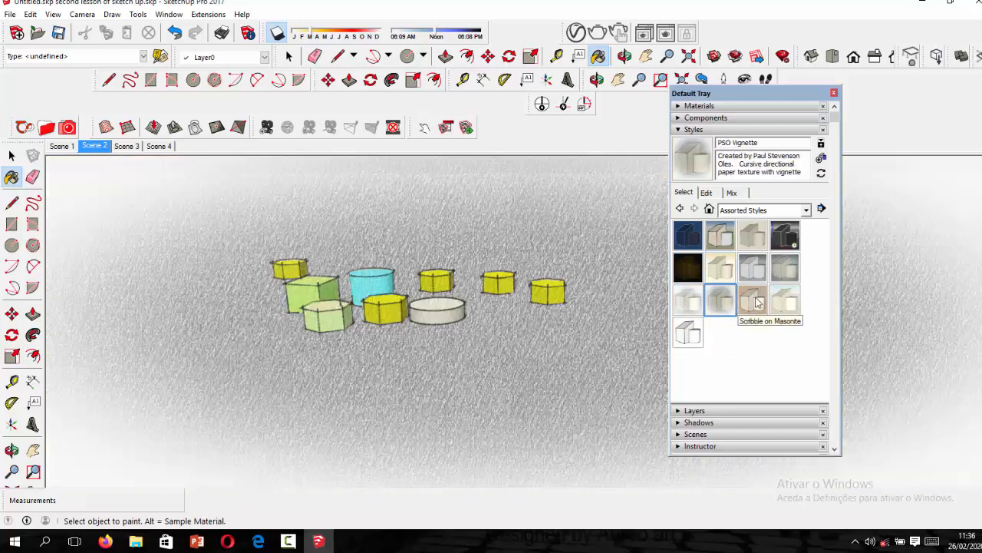
click(756, 303)
click(782, 304)
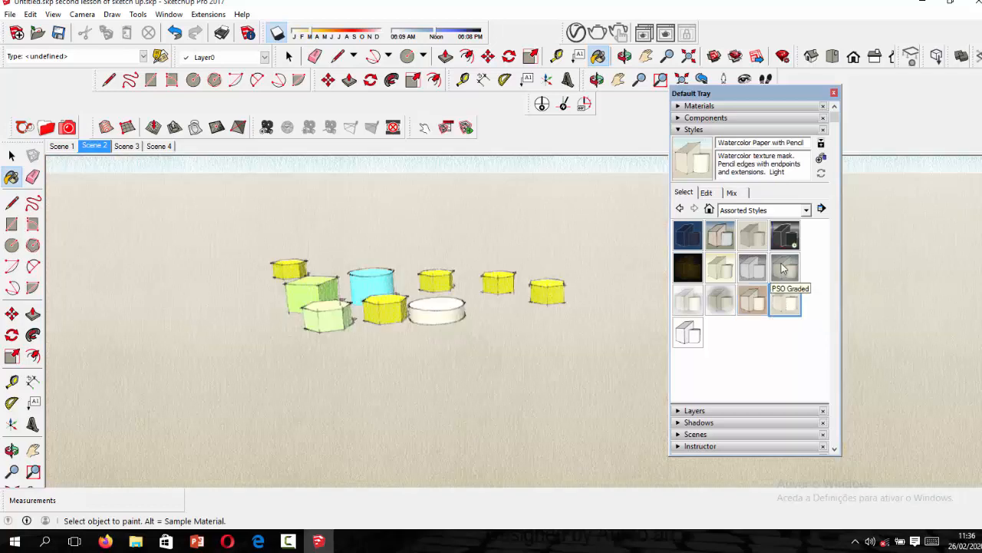
click(788, 262)
Open the Color Sets style collection, try Beige and Green, and apply the 00 Default Colors style
click(807, 211)
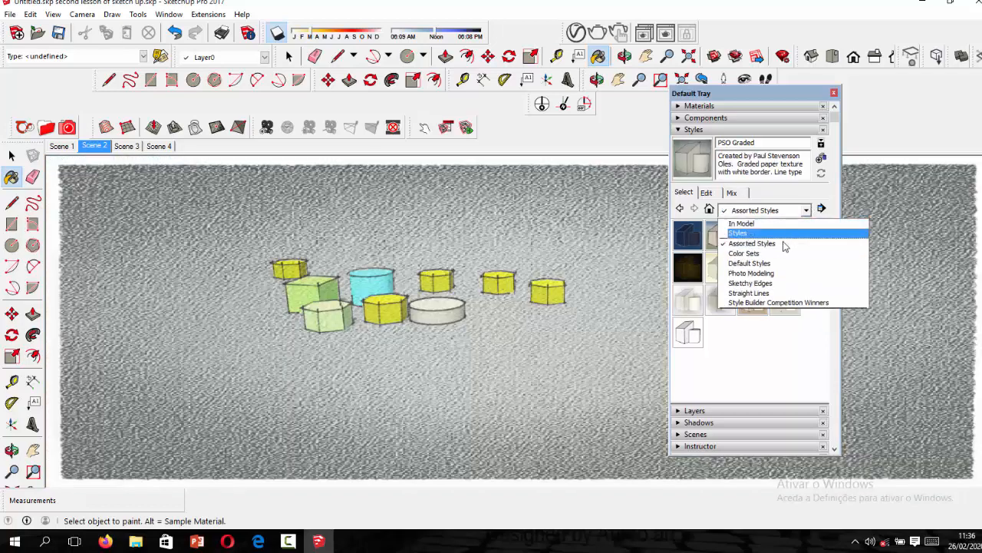
click(746, 254)
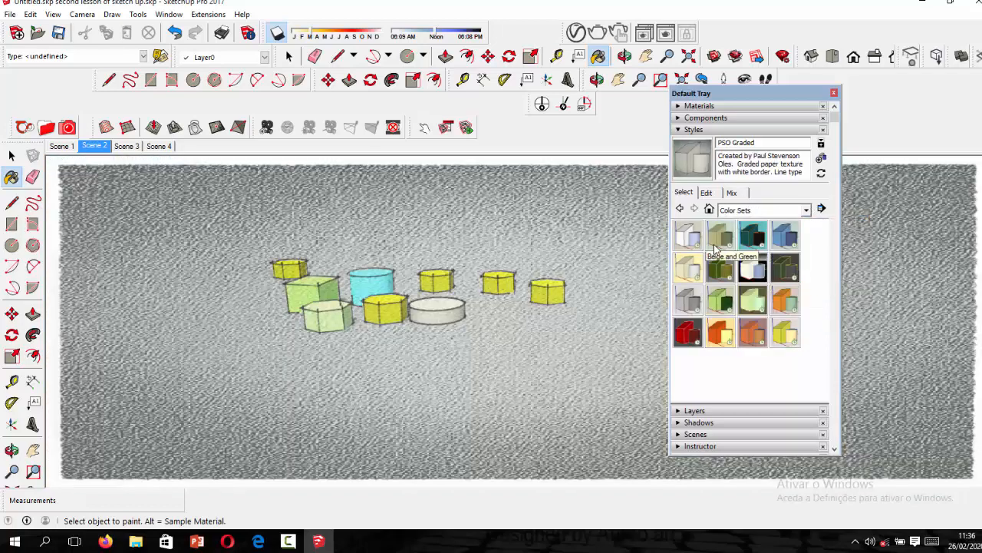
click(719, 247)
click(695, 265)
click(693, 243)
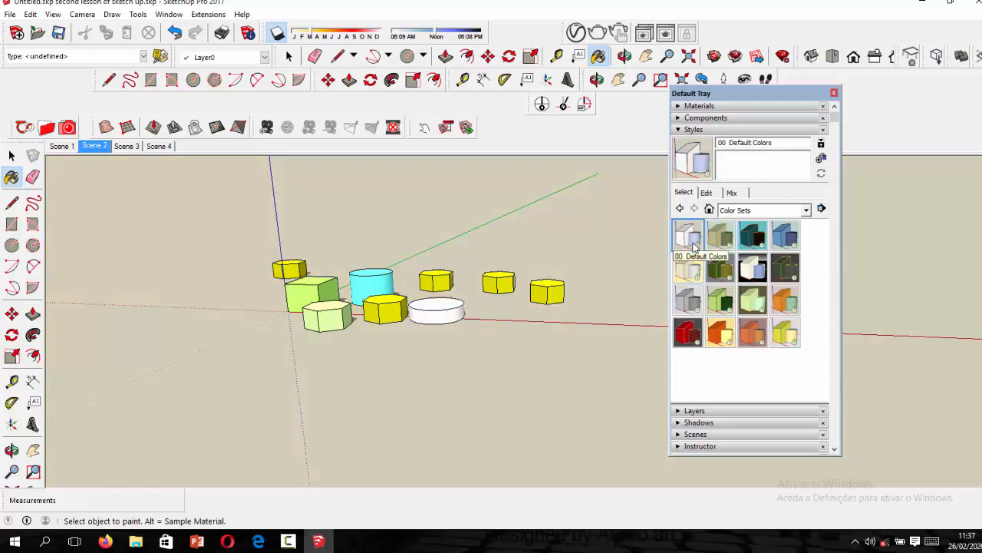
Try the Gray Scale style from the Color Sets collection on the model and close the tray
click(694, 304)
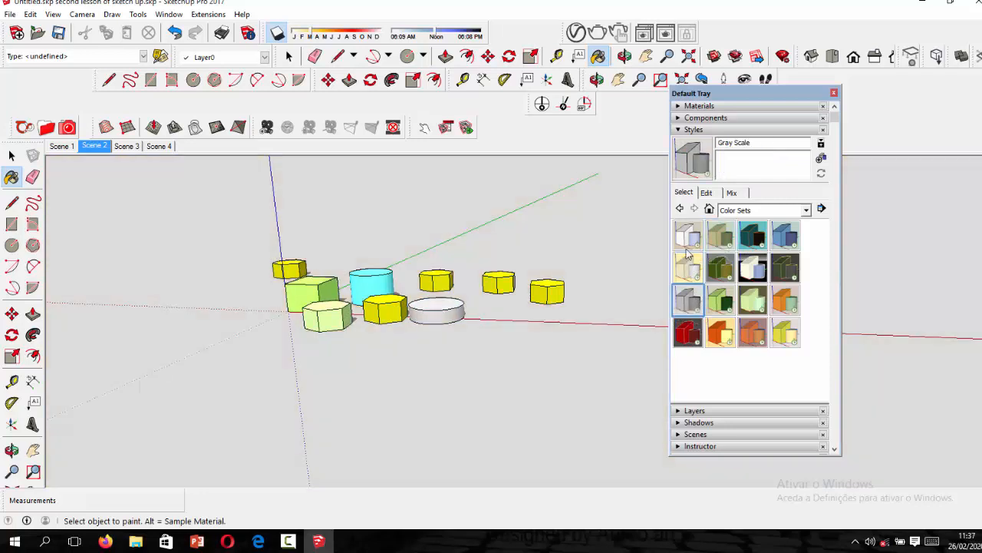
click(834, 93)
scroll(539, 355, down, 3)
mouse_move(540, 355)
middle_down()
mouse_move(508, 318)
mouse_move(492, 326)
middle_up()
scroll(507, 323, up, 6)
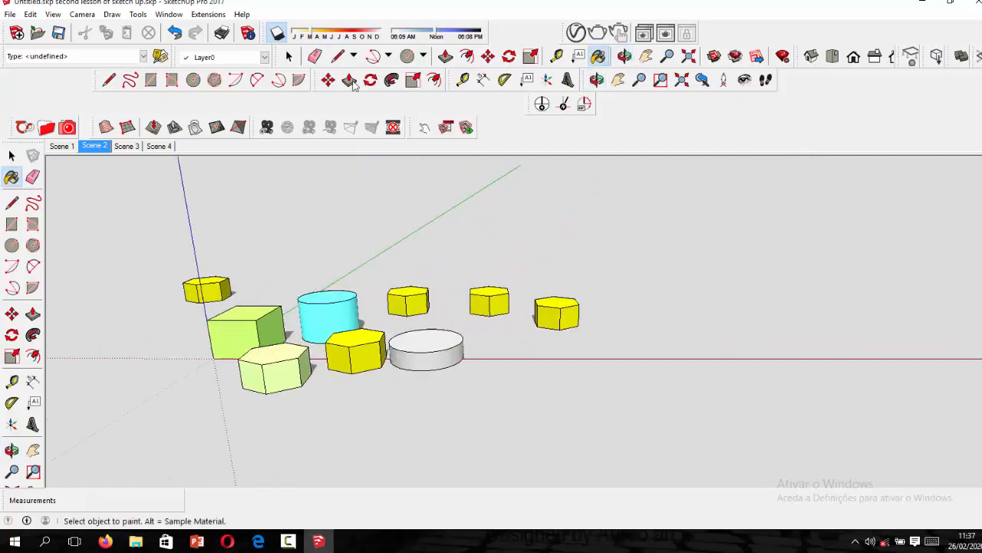
Reopen the style settings, apply Simple Style from the In Model collection and close the tray
click(599, 56)
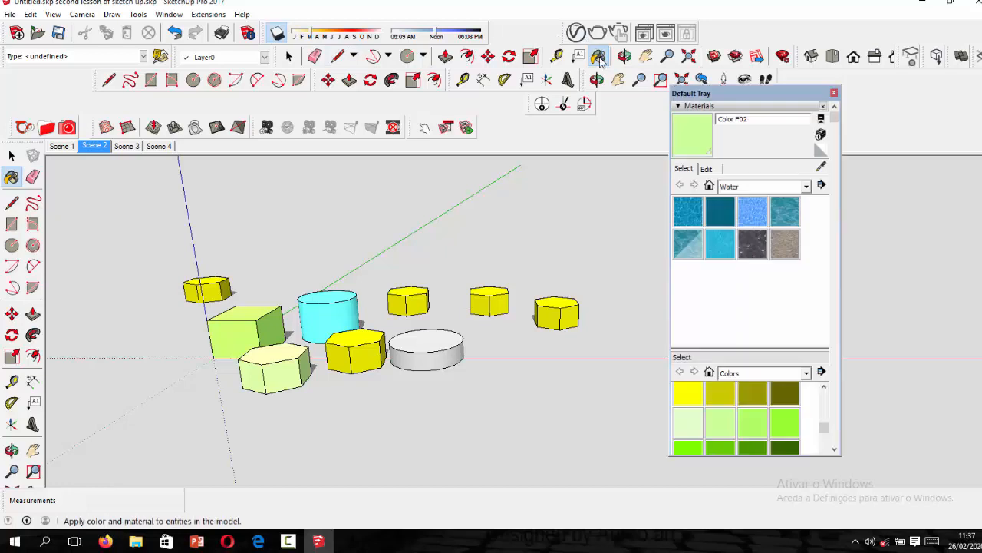
click(693, 107)
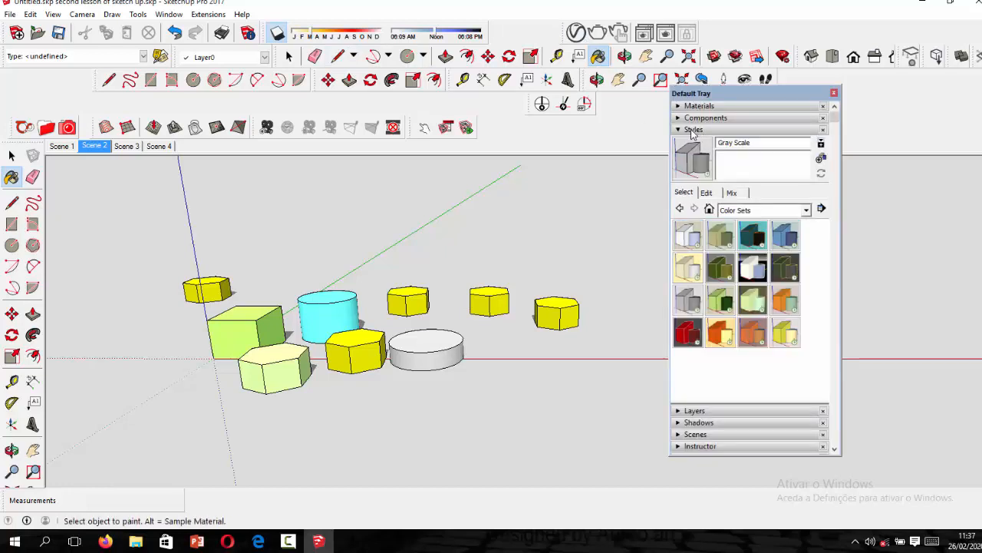
click(809, 214)
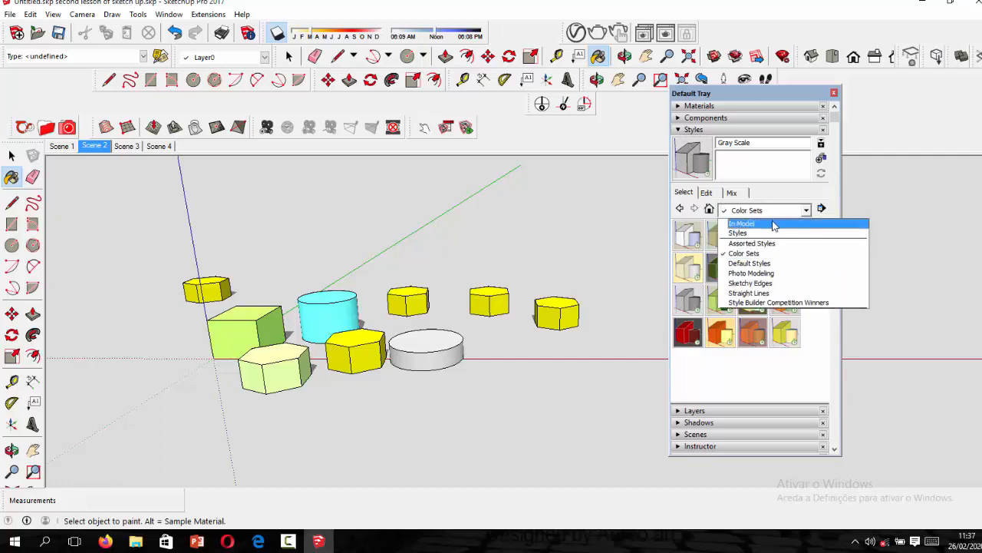
click(774, 224)
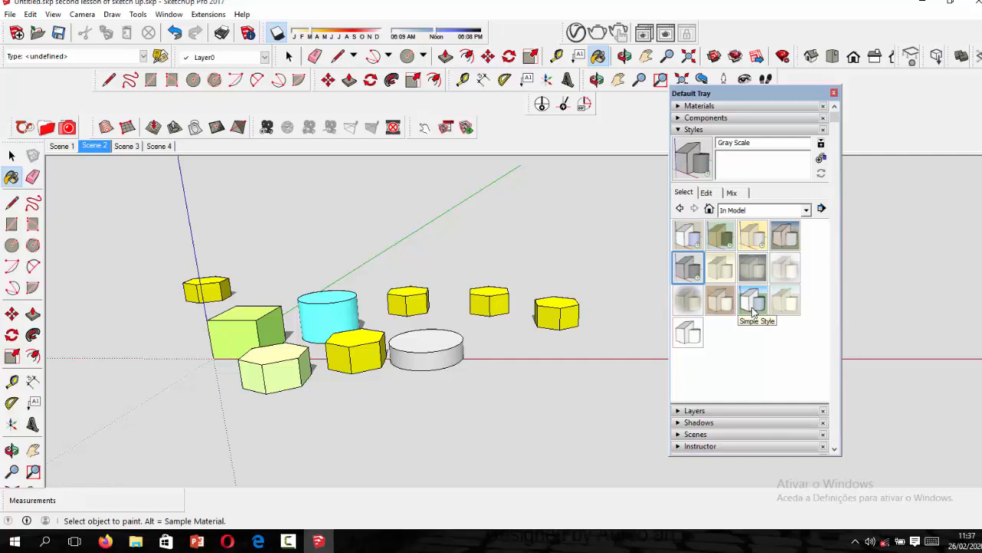
click(753, 303)
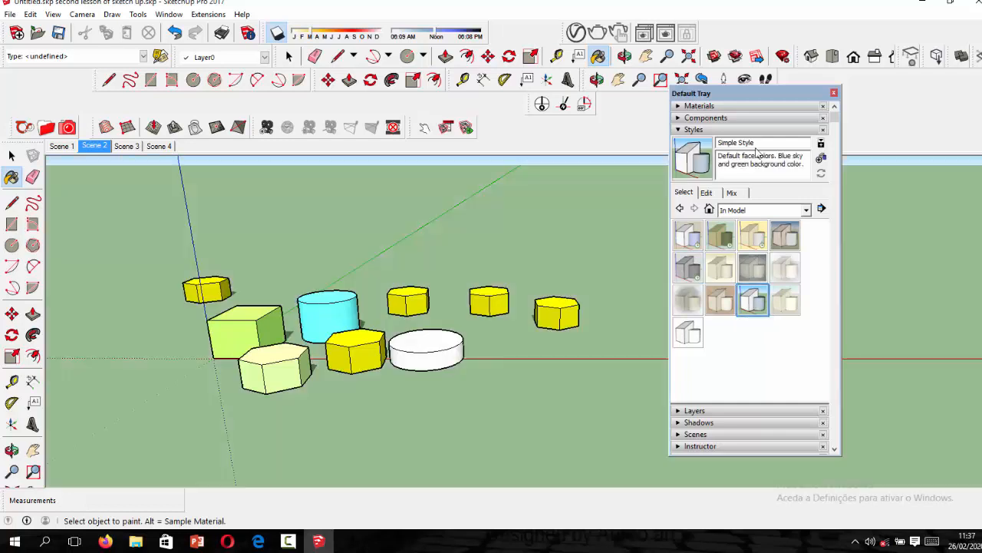
click(834, 94)
Examine the restyled solids in Scene 2 up close and from a distance, and leave the Paint Bucket tool
click(93, 146)
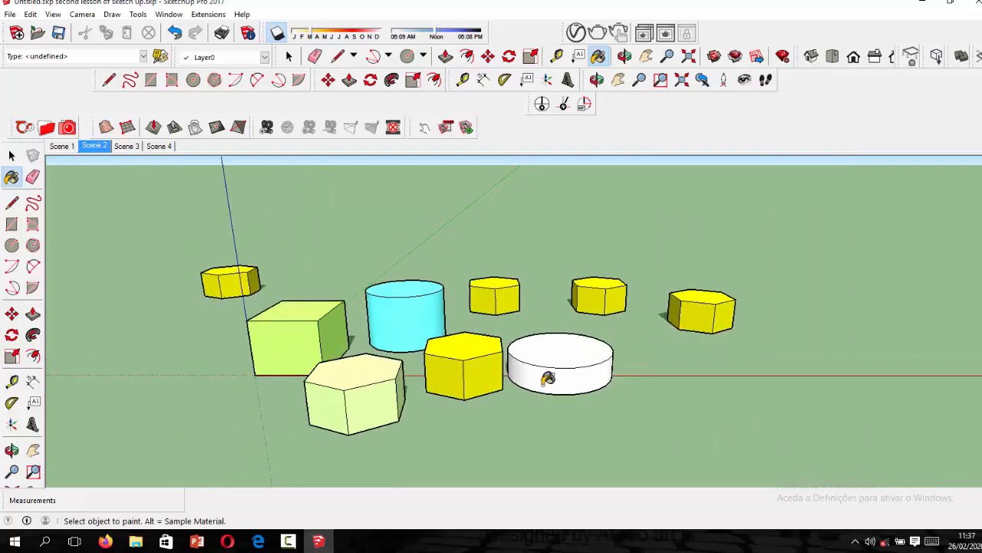
scroll(502, 258, down, 3)
scroll(522, 288, up, 5)
scroll(543, 287, down, 2)
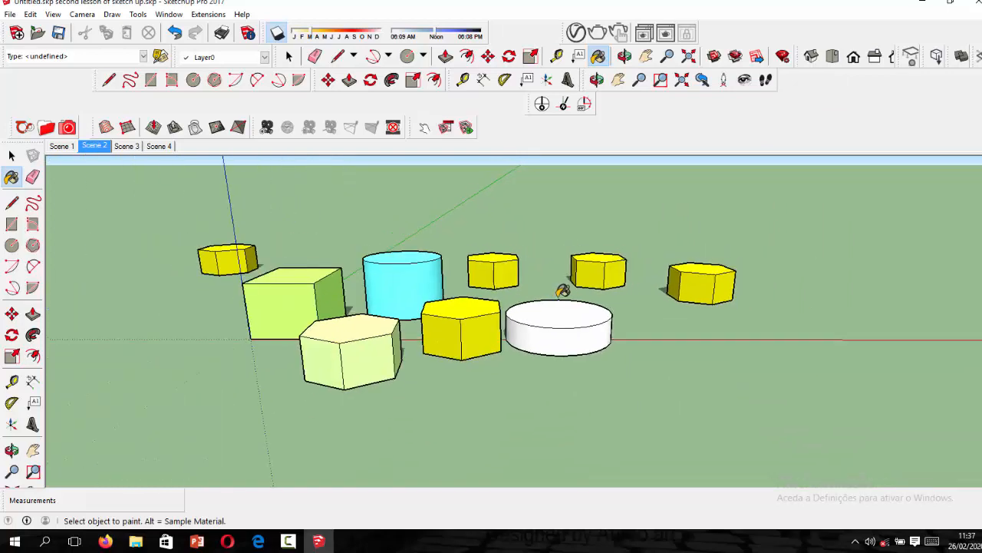
scroll(322, 217, up, 1)
scroll(577, 322, down, 2)
scroll(573, 329, up, 2)
scroll(574, 328, up, 1)
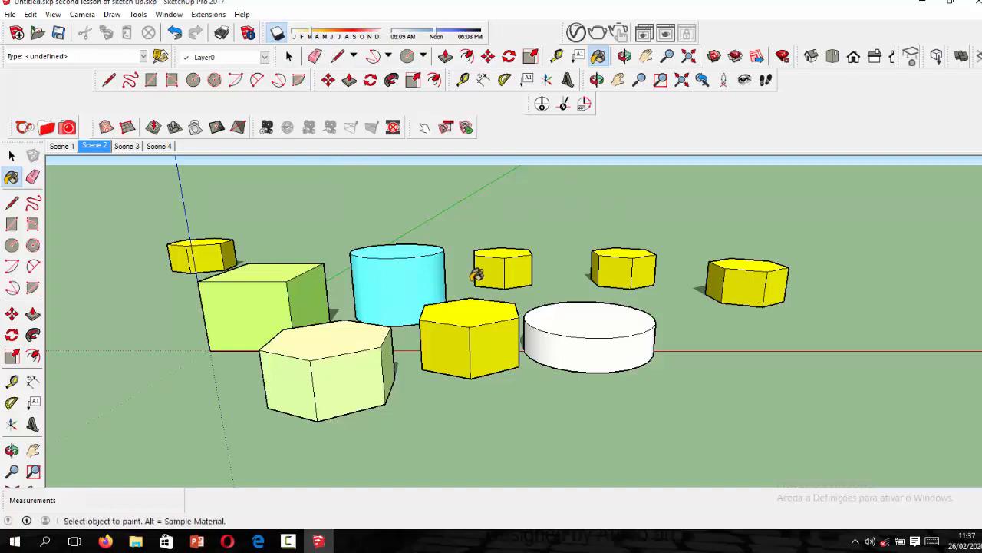
scroll(448, 221, up, 3)
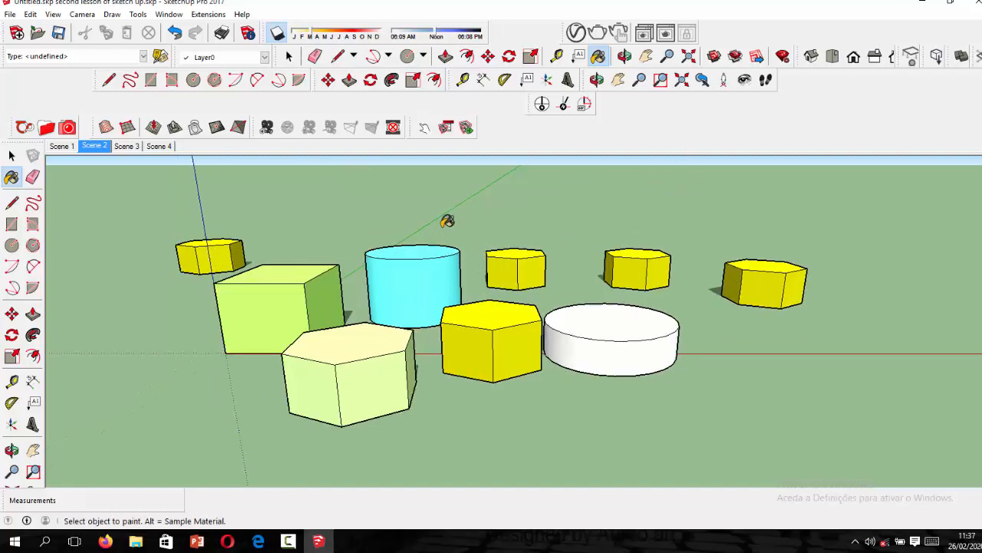
scroll(449, 230, down, 3)
scroll(450, 243, up, 3)
scroll(451, 243, down, 2)
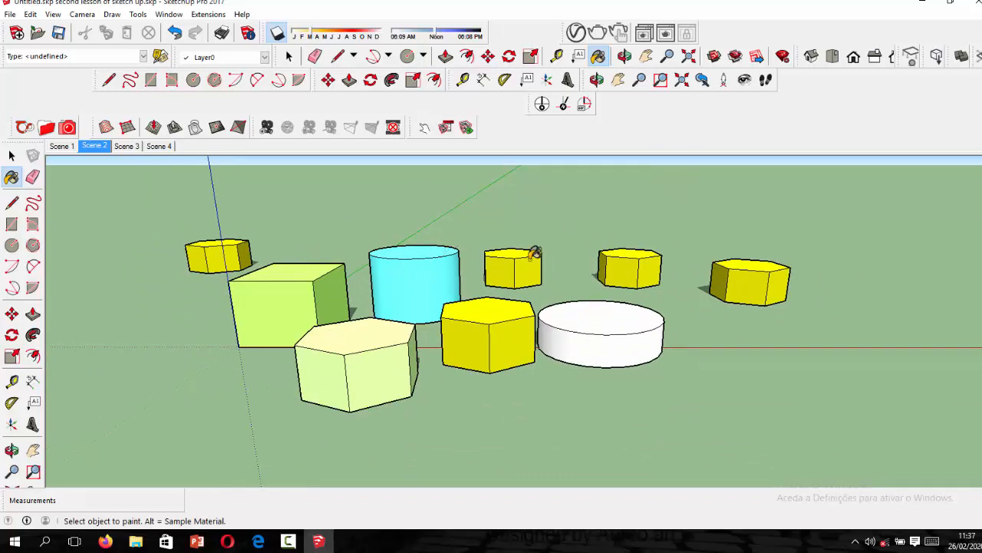
scroll(315, 304, down, 2)
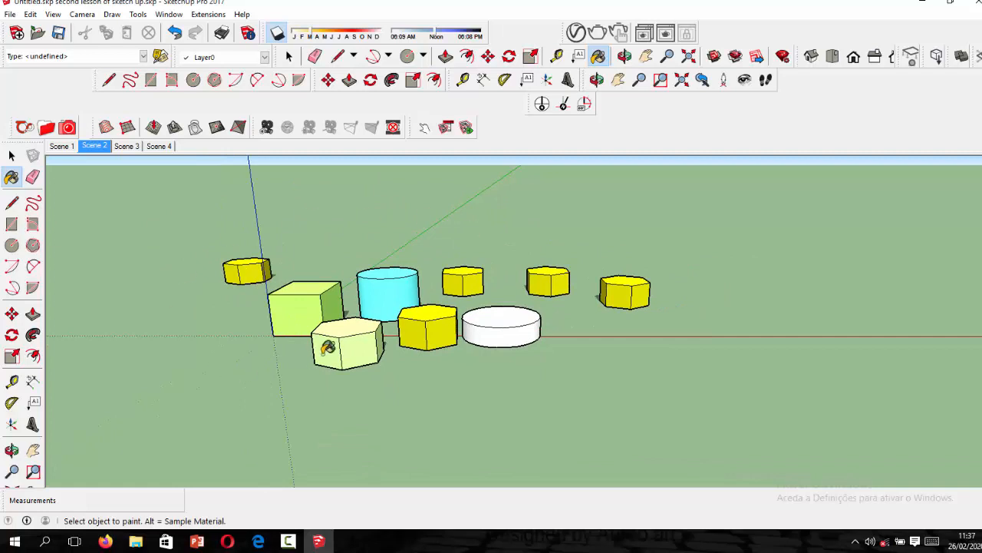
scroll(205, 256, up, 1)
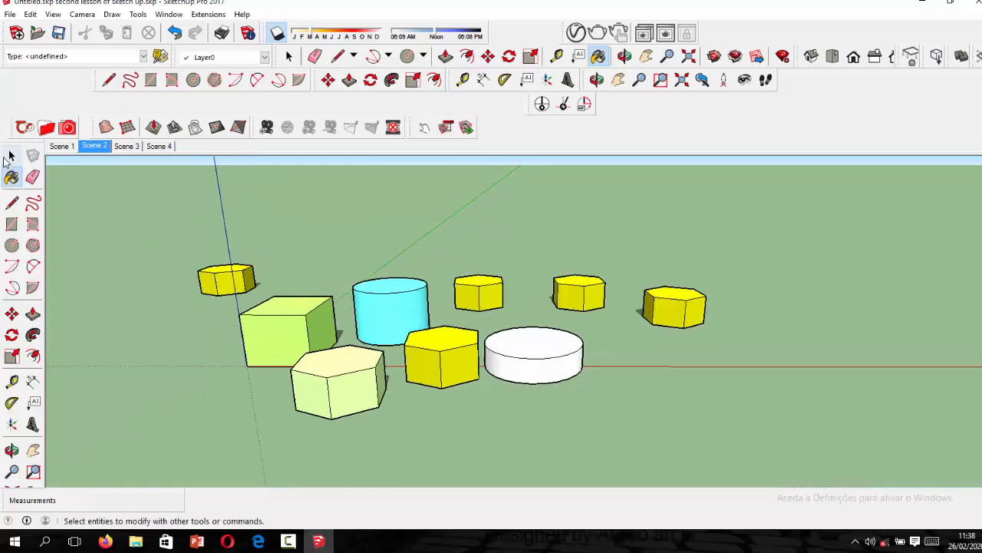
click(11, 157)
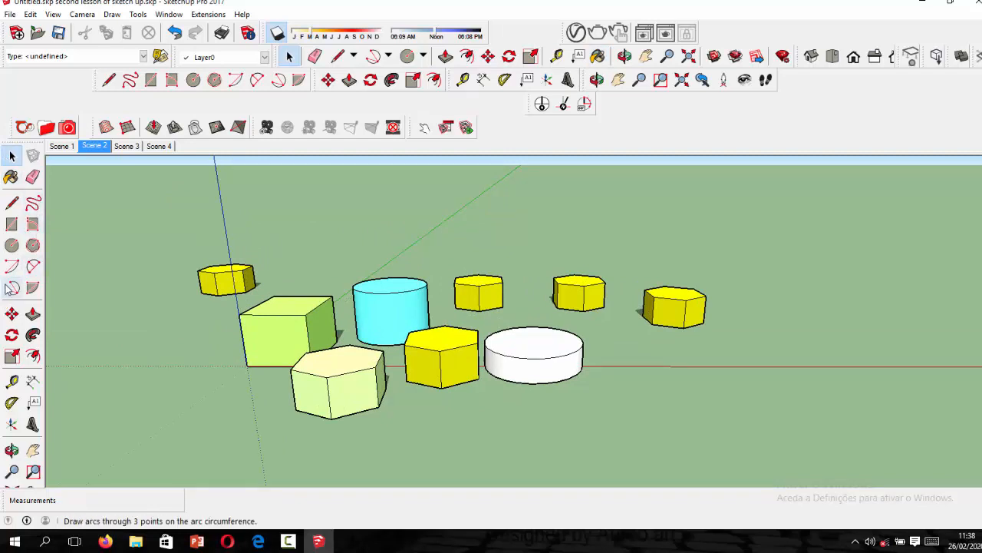
scroll(537, 213, down, 3)
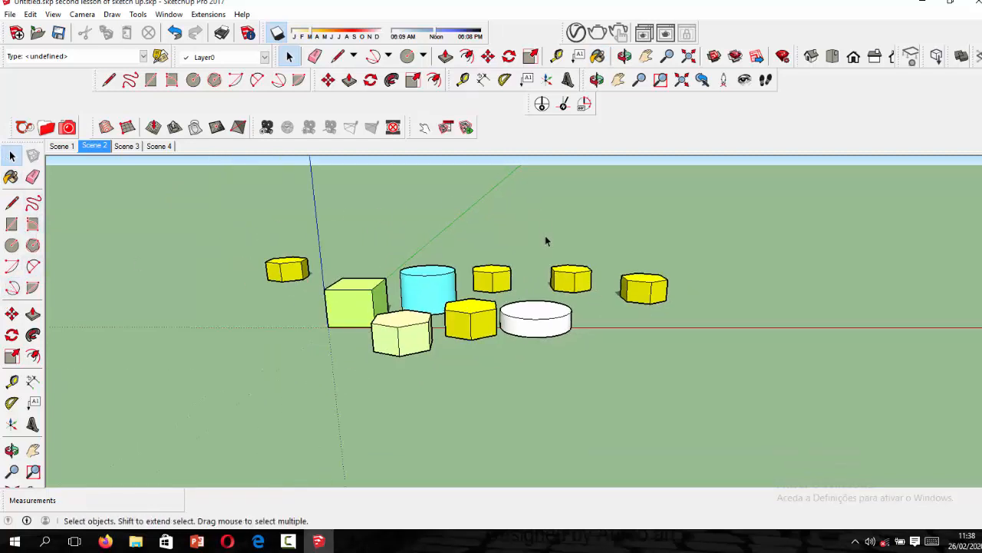
Orbit to a raised view of the solids and inspect their faces and shadows
click(597, 80)
drag(590, 230, 346, 352)
scroll(400, 384, up, 5)
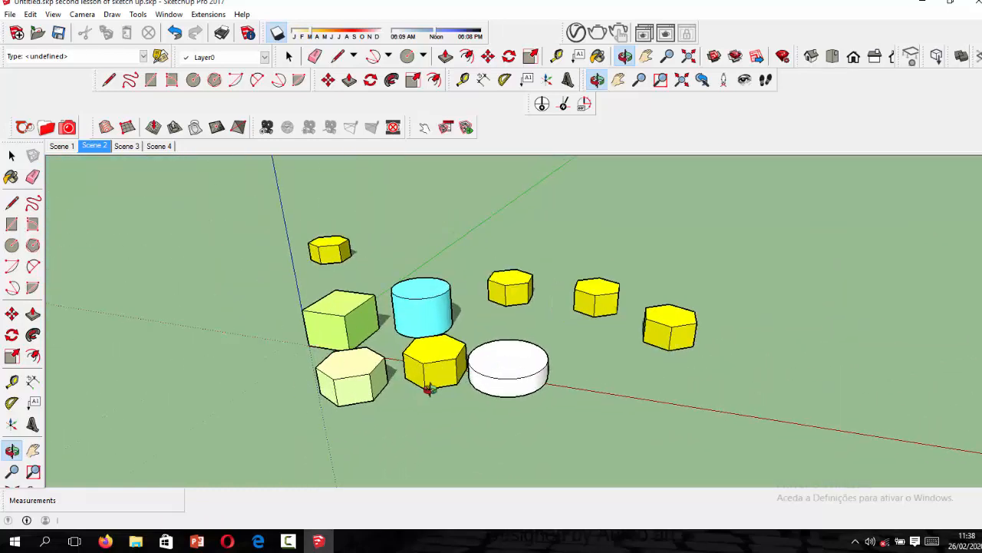
scroll(372, 338, down, 3)
scroll(376, 353, up, 5)
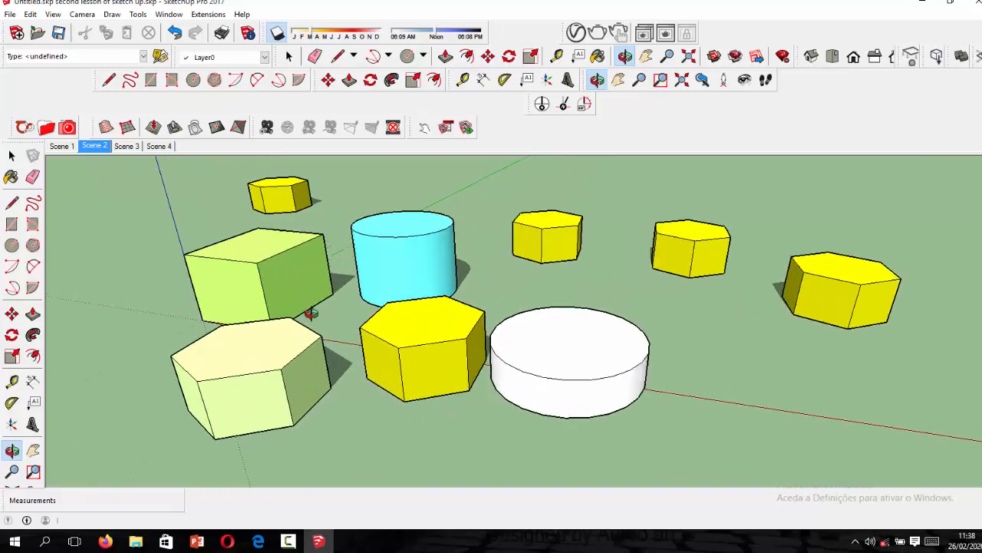
scroll(419, 345, down, 3)
scroll(267, 308, up, 1)
scroll(267, 309, up, 1)
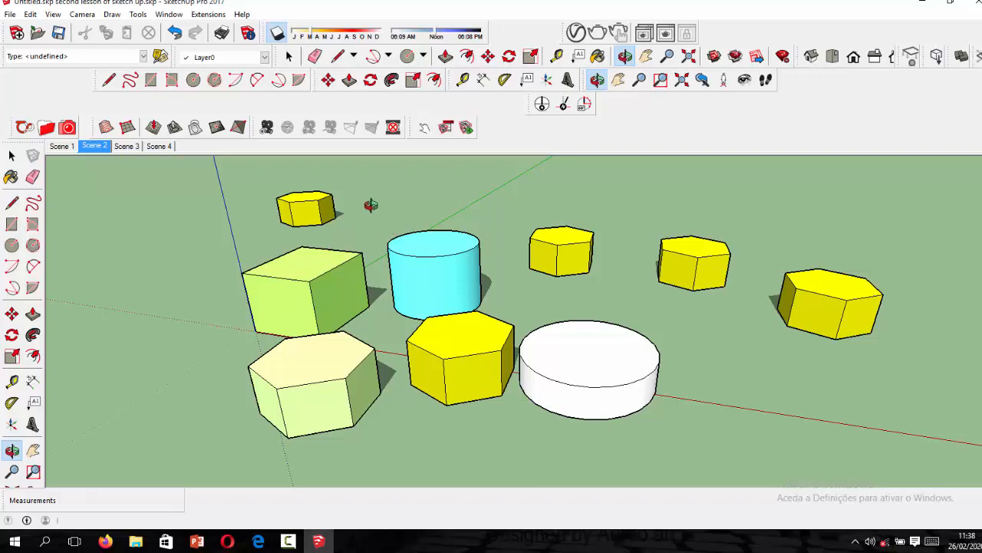
Turn off the shadows and inspect the unshadowed solids from a slightly different angle
click(275, 35)
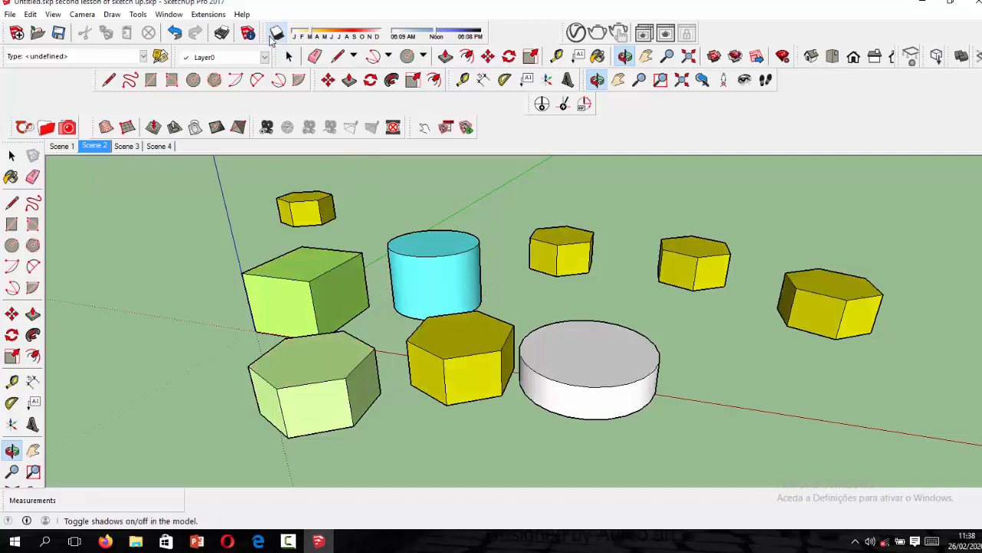
drag(320, 307, 339, 282)
scroll(338, 282, up, 5)
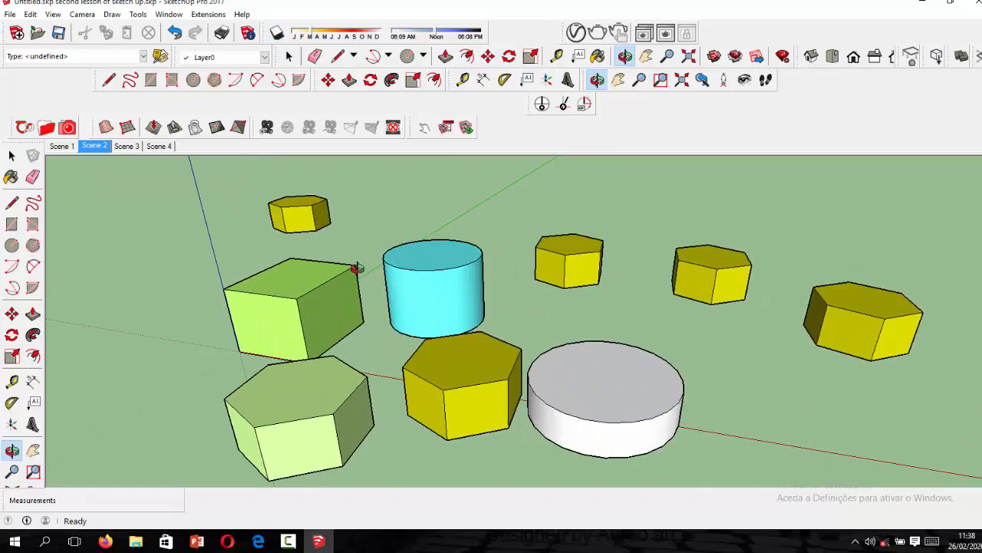
scroll(357, 267, down, 4)
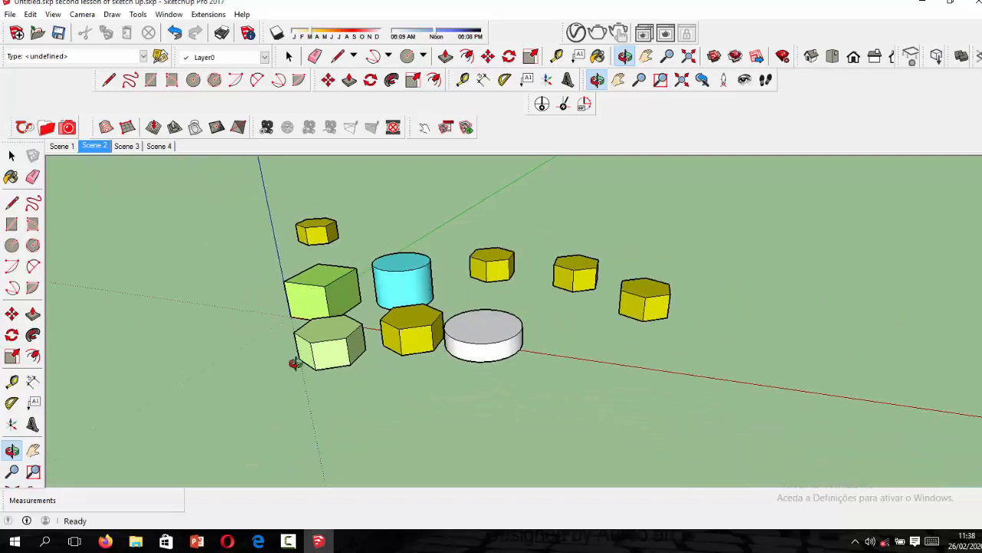
click(288, 542)
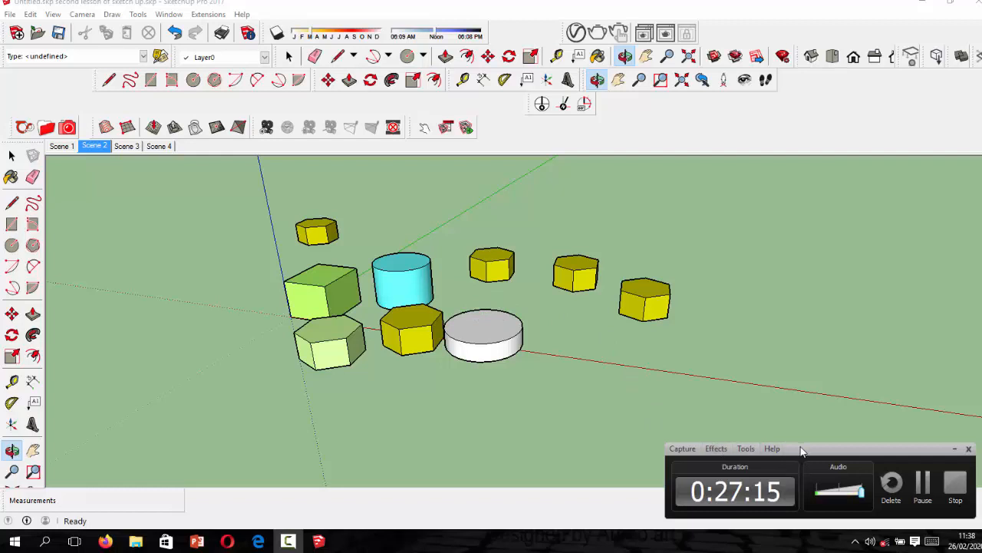
drag(801, 450, 831, 468)
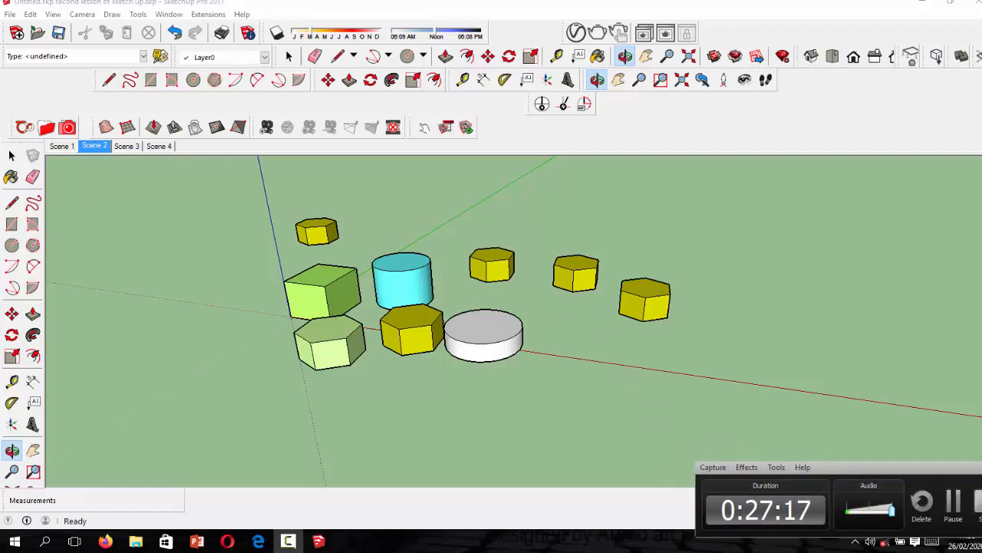